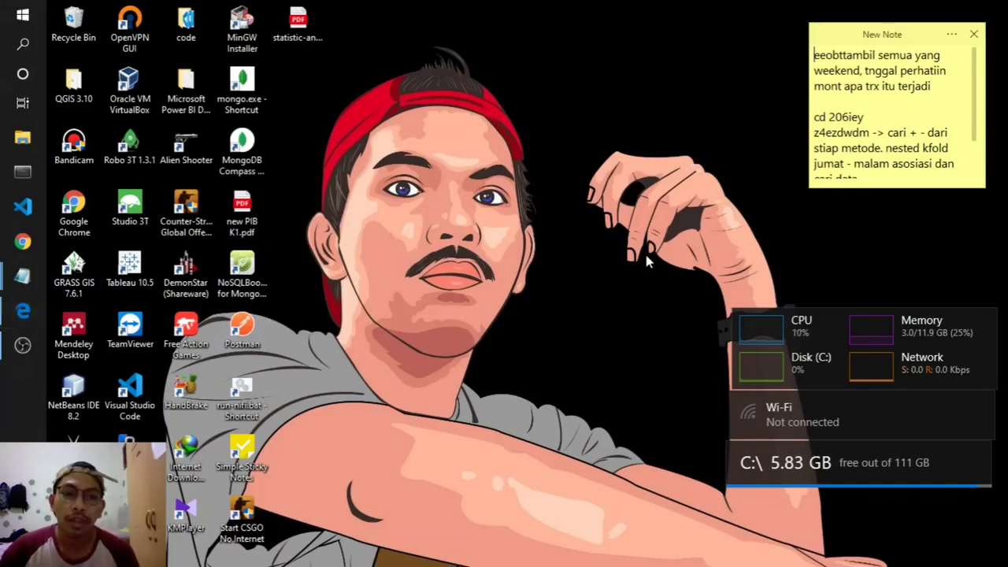
- Open vid ke 2.pptx in PowerPoint, view the slide 6 tree diagram, then close PowerPoint
left_click(18, 12)
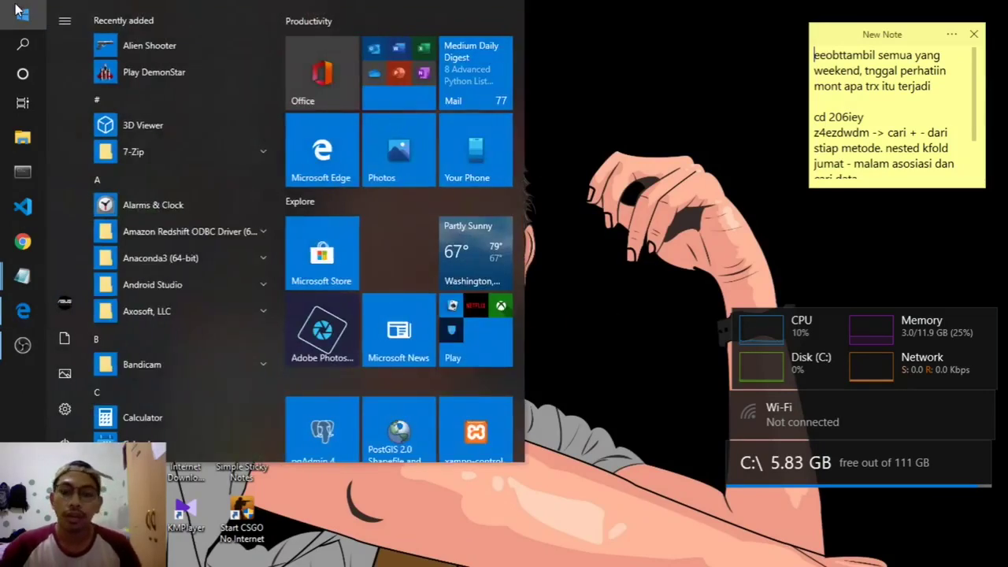
type("ppt")
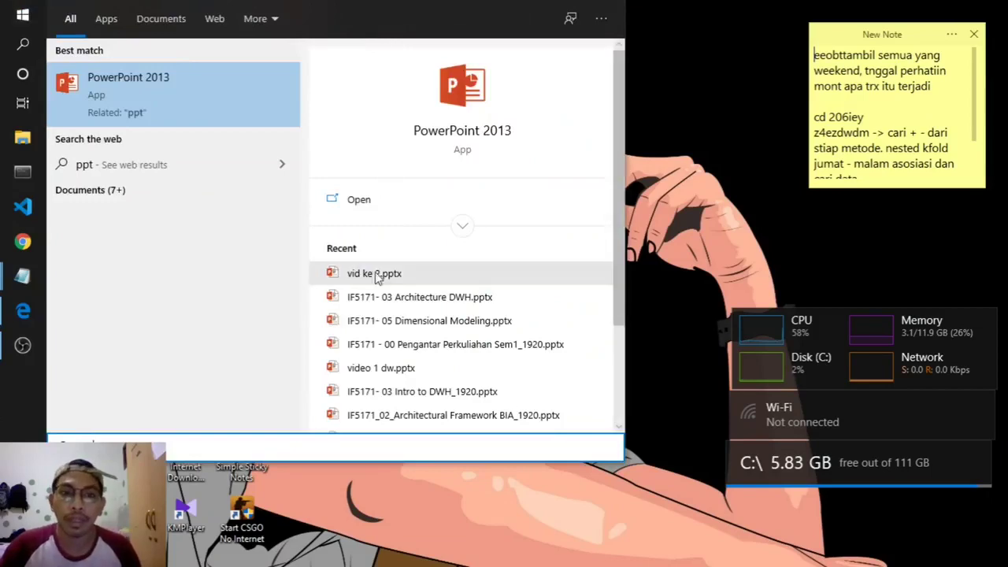
left_click(376, 276)
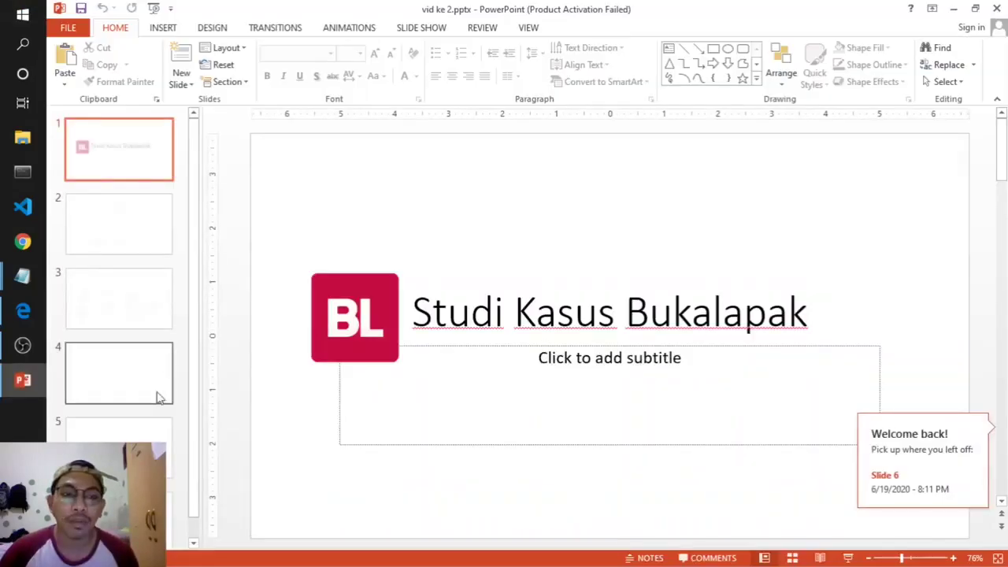
left_click(134, 492)
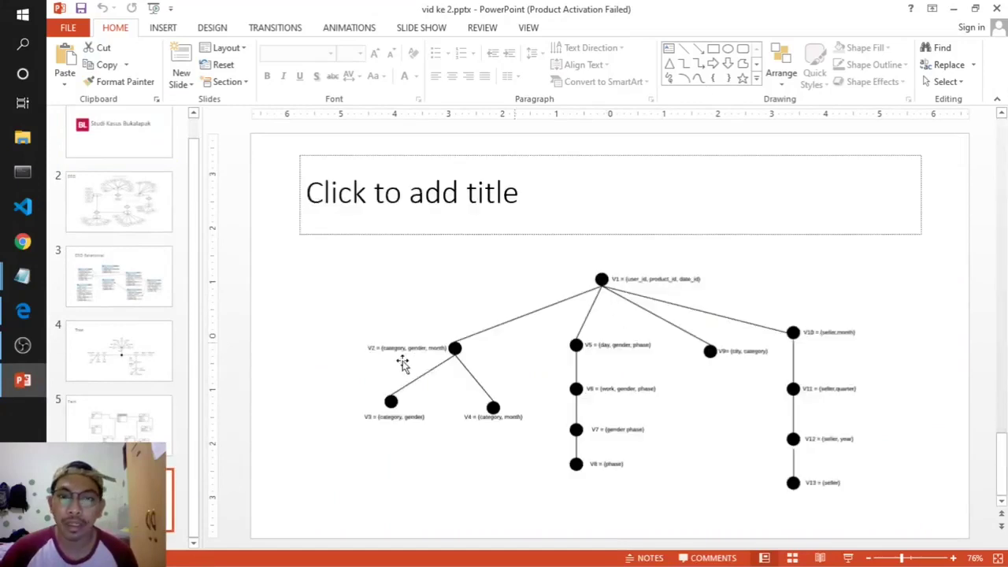
left_click(672, 435)
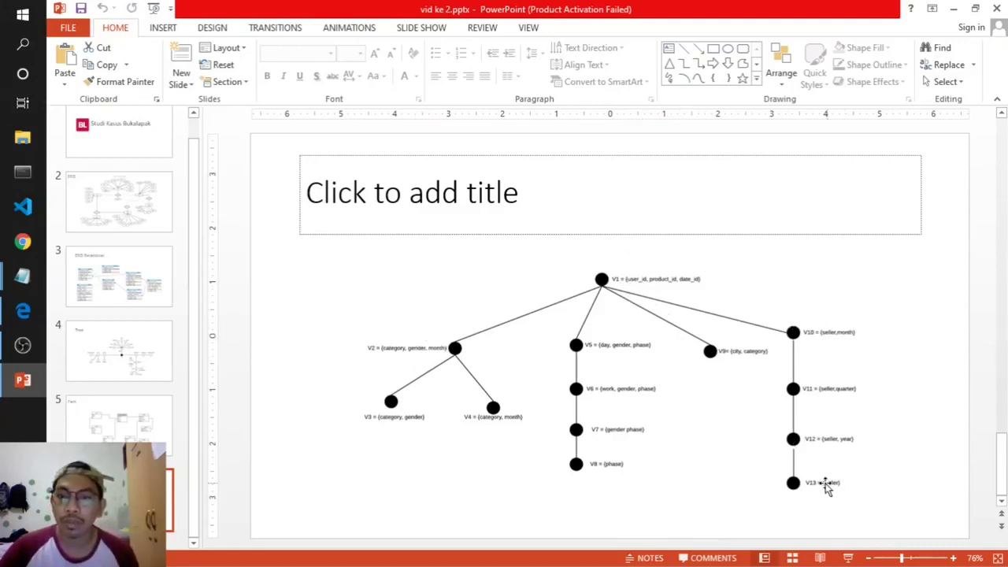
left_click(997, 9)
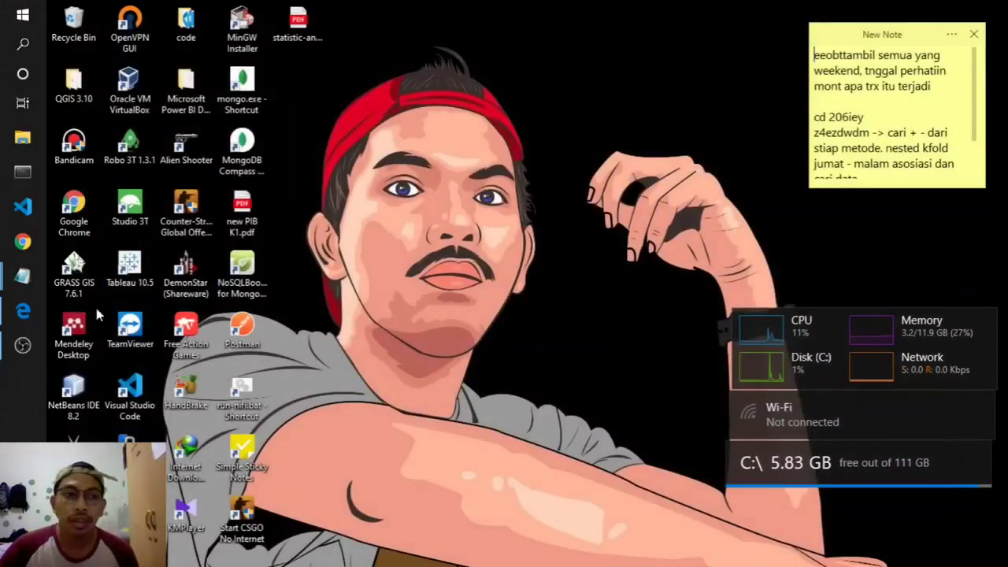
- Execute the materialized view script on db_dw in pgAdmin, then minimise pgAdmin and the notes
left_click(119, 225)
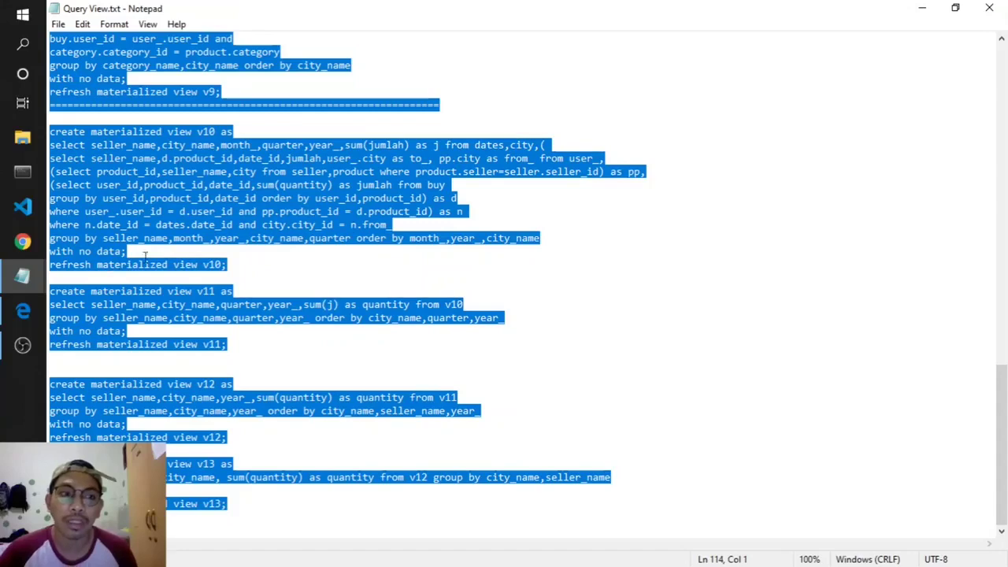
left_click(23, 311)
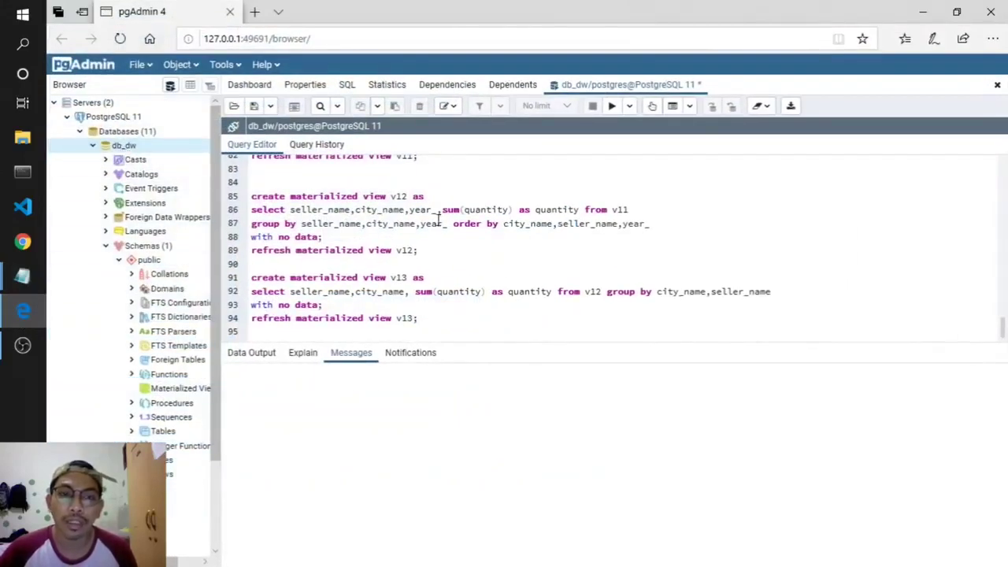
left_click(615, 107)
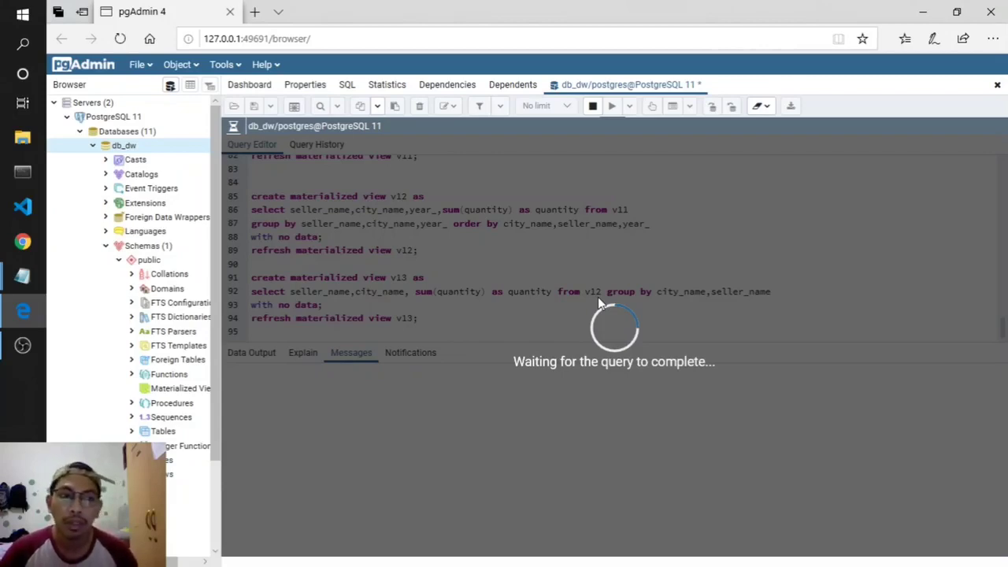
left_click(922, 12)
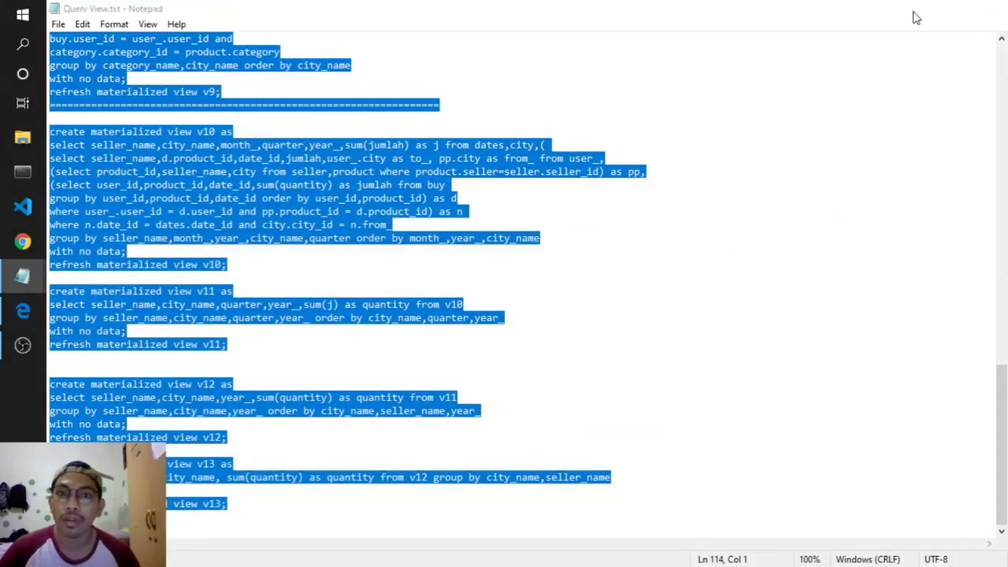
left_click(917, 11)
- Launch Tableau 10.5 from its desktop shortcut so Book1's Connect start page loads
left_click(131, 272)
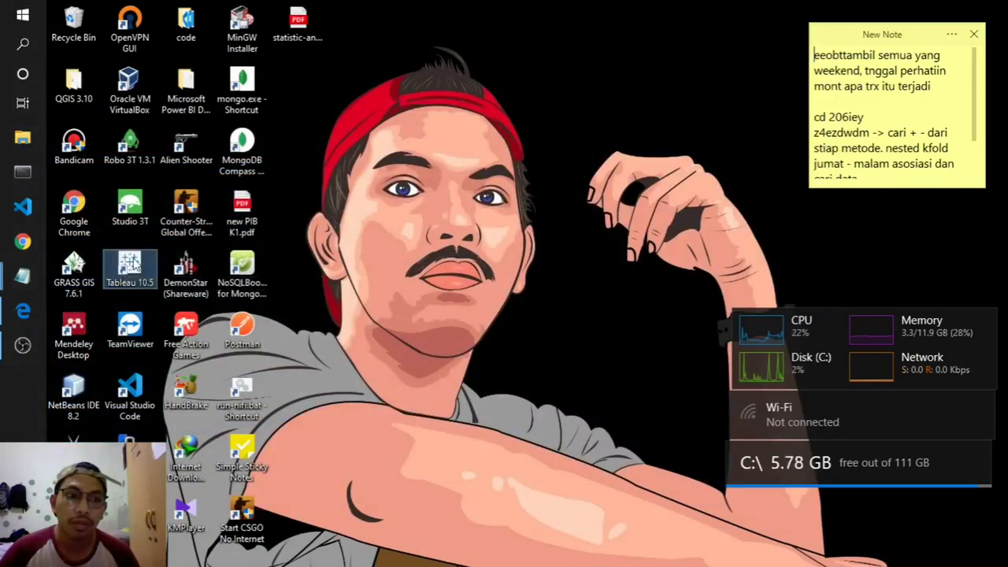
mouse_move(23, 311)
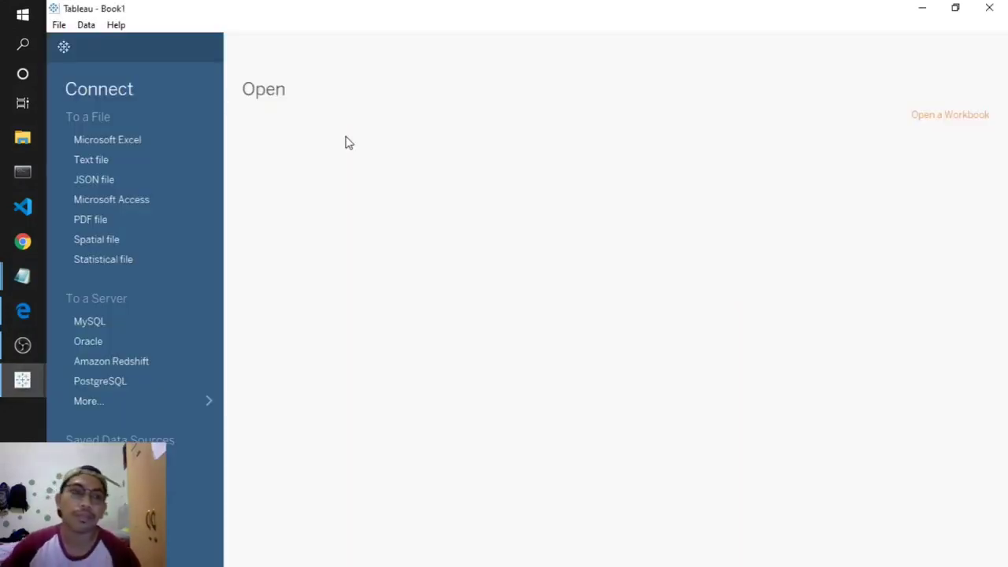
mouse_move(19, 285)
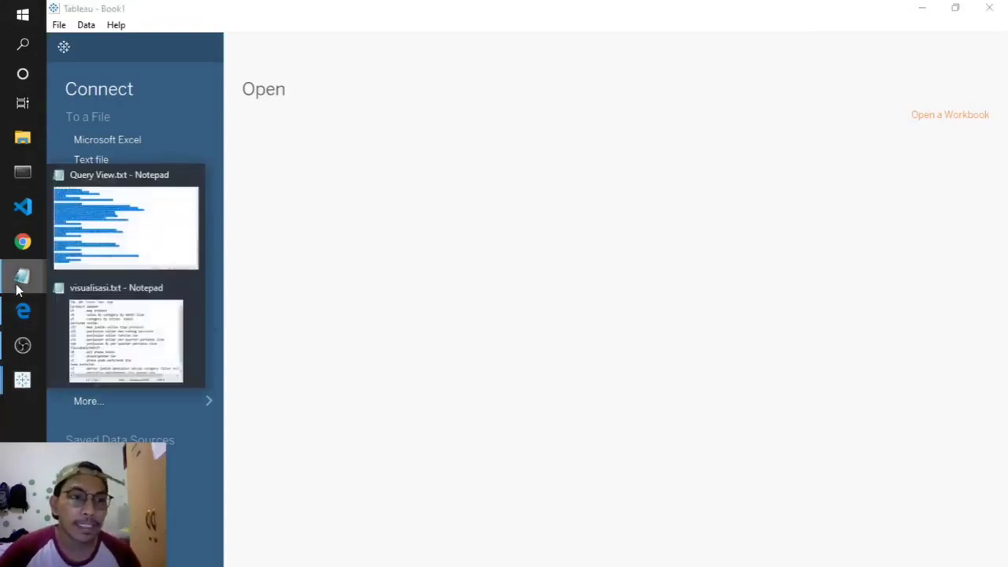
left_click(152, 347)
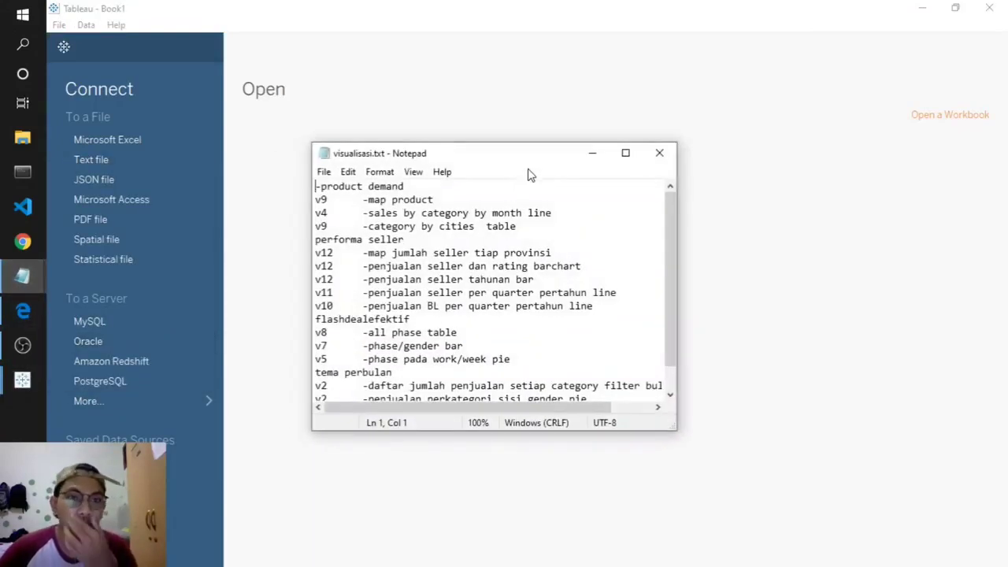
left_click(638, 154)
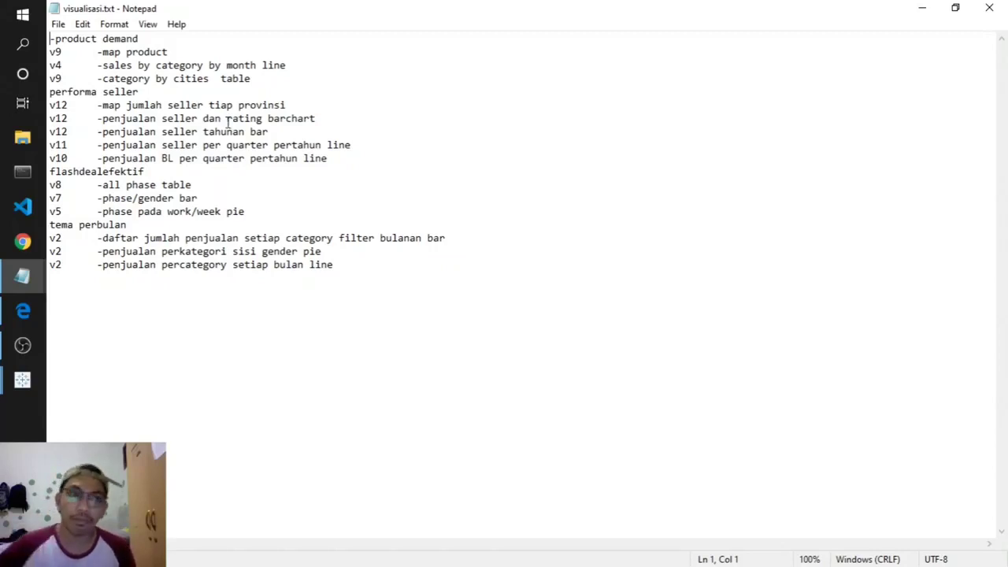
left_click(922, 10)
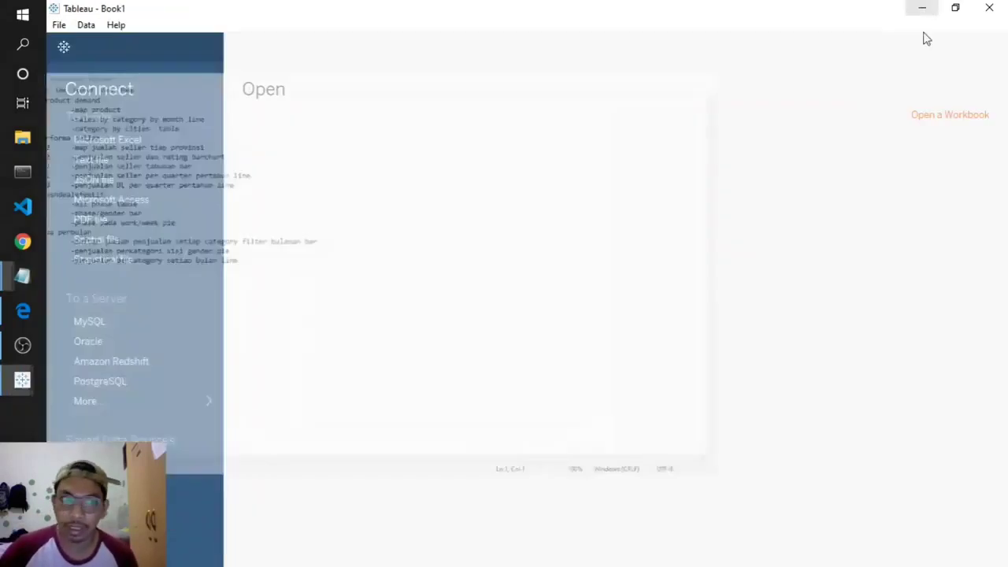
- Refresh and expand Materialized Views to list v2–v13, then close the Tableau Book2 window
left_click(9, 311)
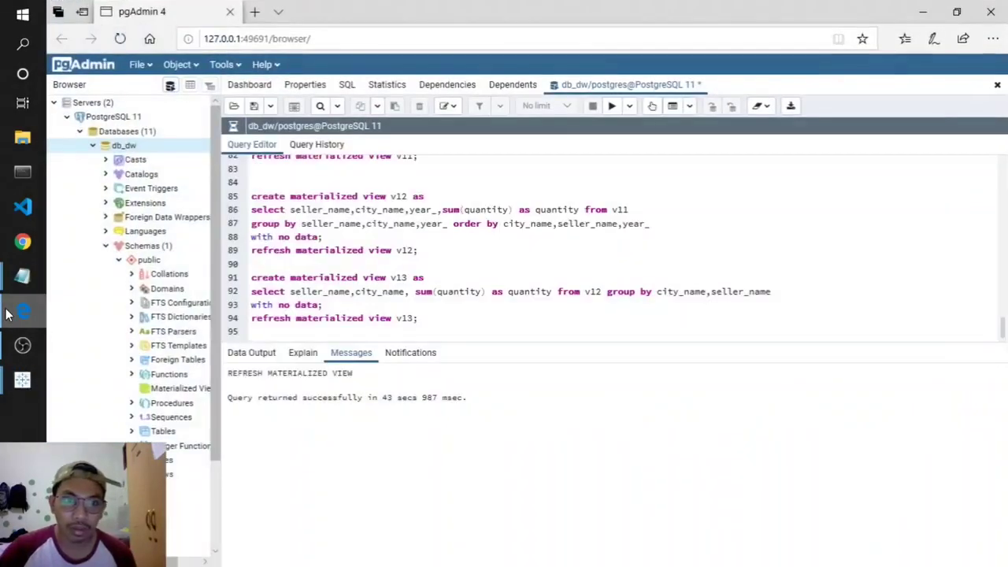
left_click_drag(471, 403, 144, 396)
right_click(161, 390)
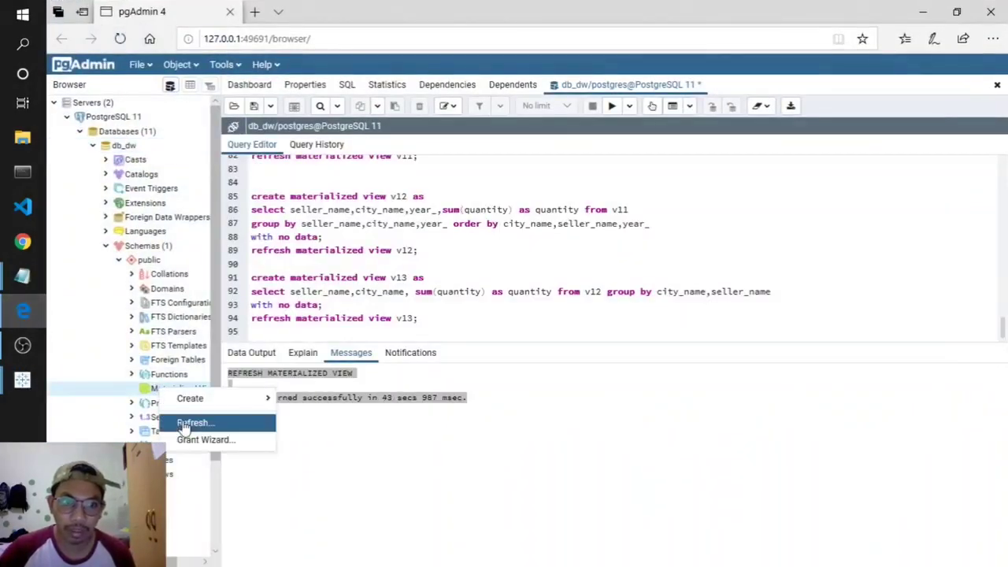
left_click(189, 423)
left_click(132, 388)
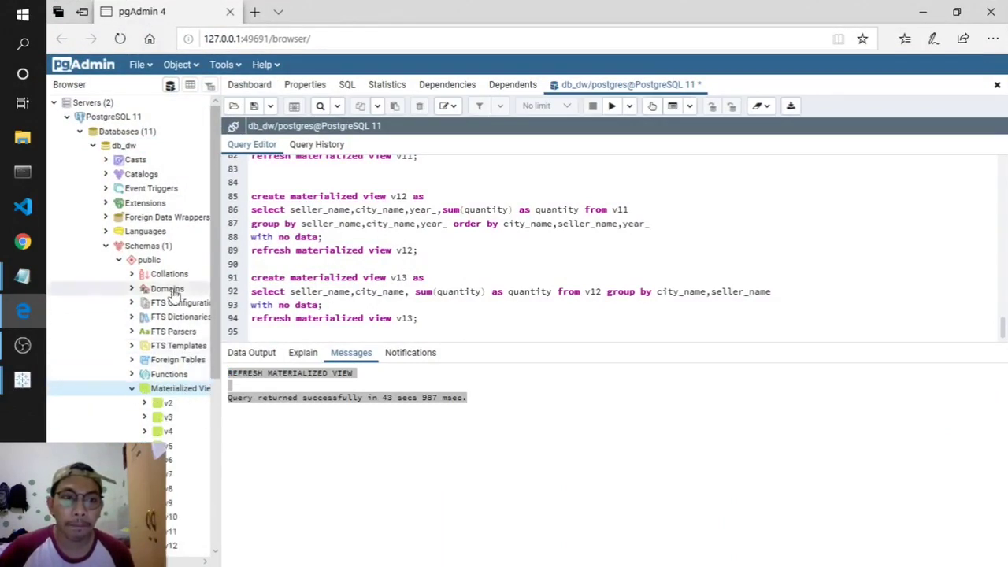
scroll(177, 305, "up", 2)
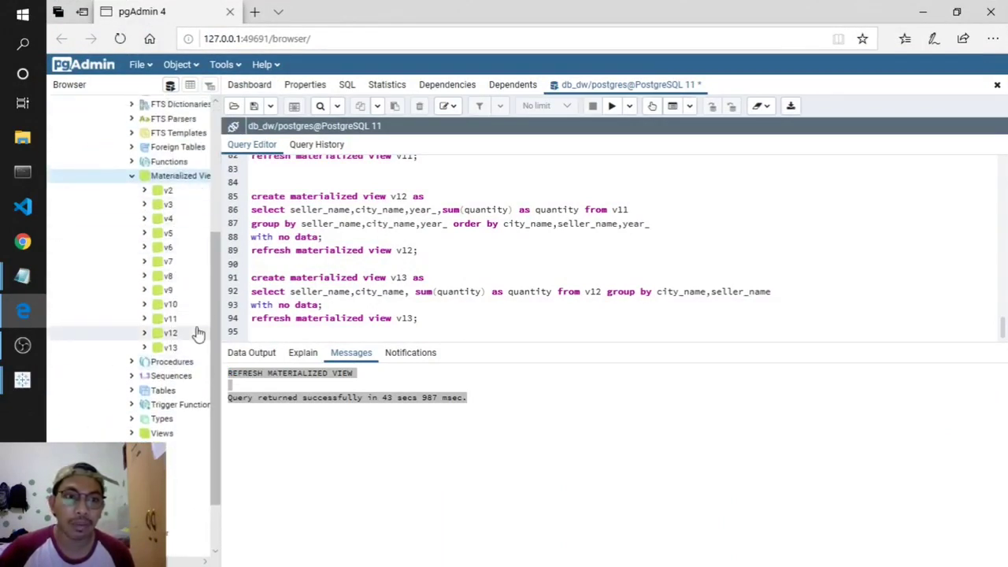
mouse_move(21, 390)
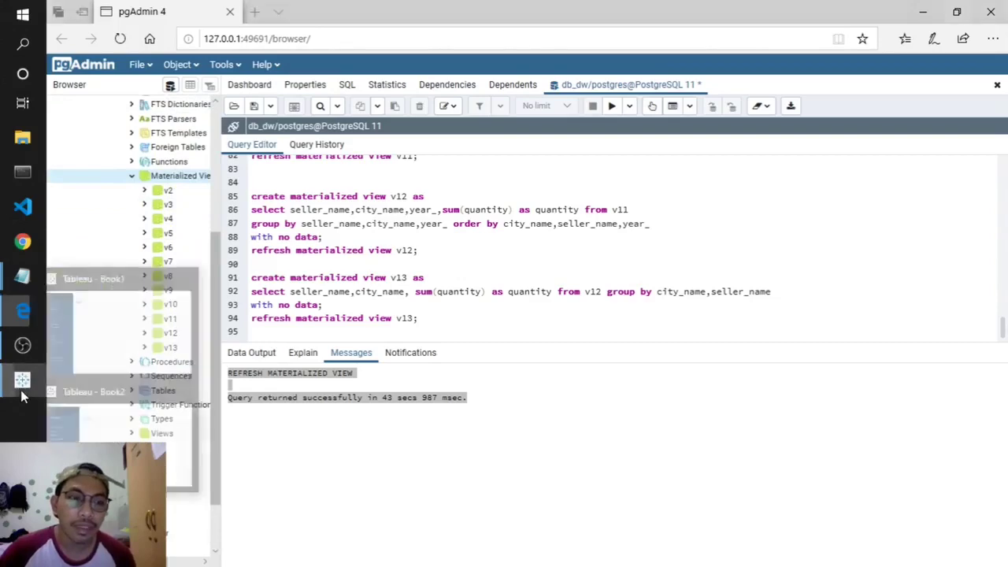
left_click(195, 391)
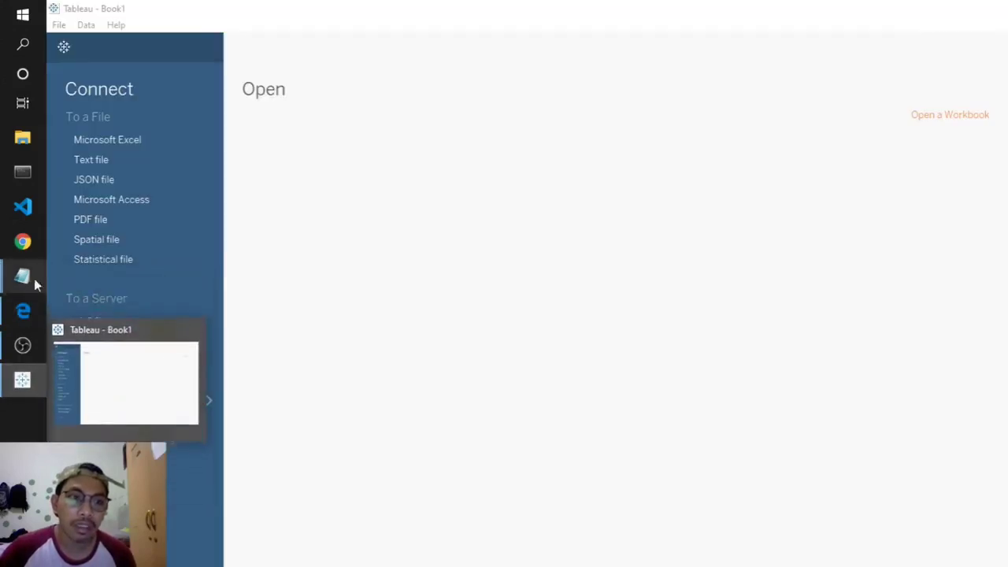
- Connect Book1 to PostgreSQL database db_dw on localhost port 5432, entering the password and signing in
left_click(152, 378)
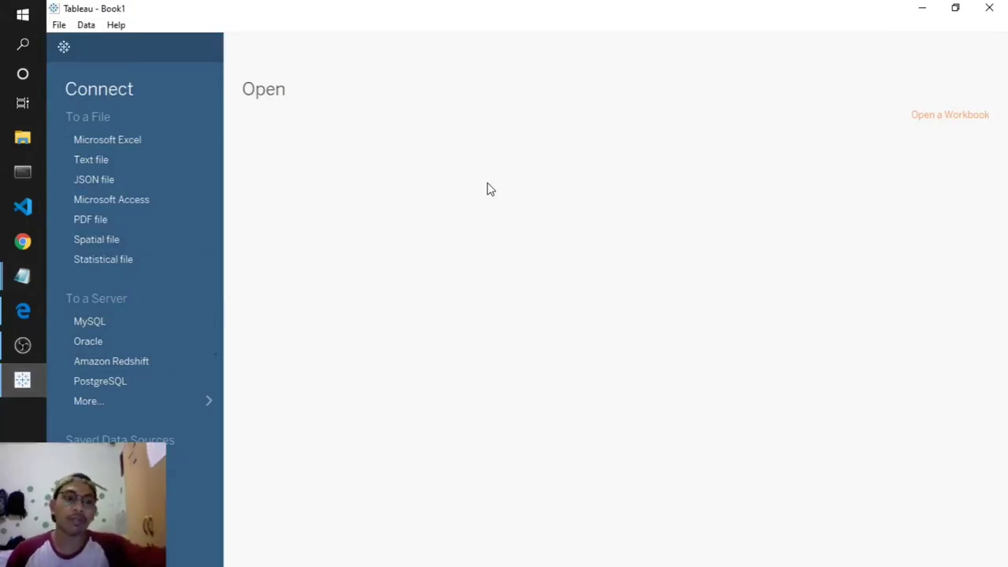
left_click(79, 384)
left_click_drag(420, 196, 359, 196)
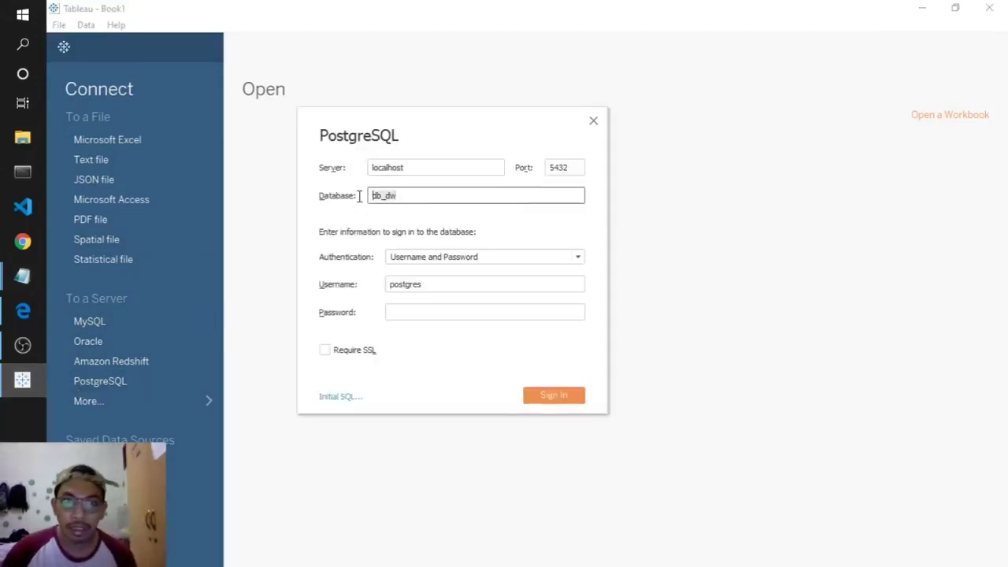
left_click(422, 196)
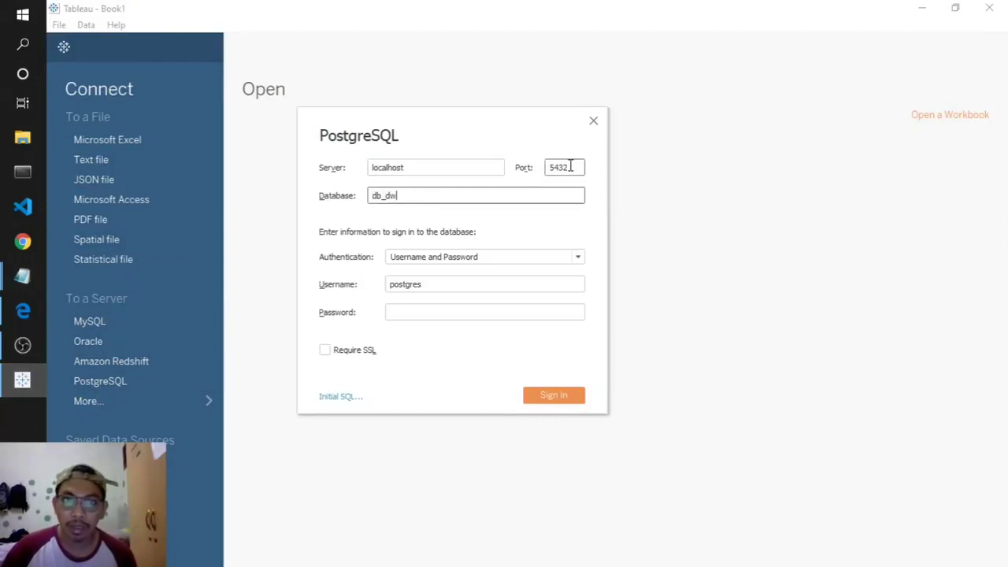
left_click(433, 306)
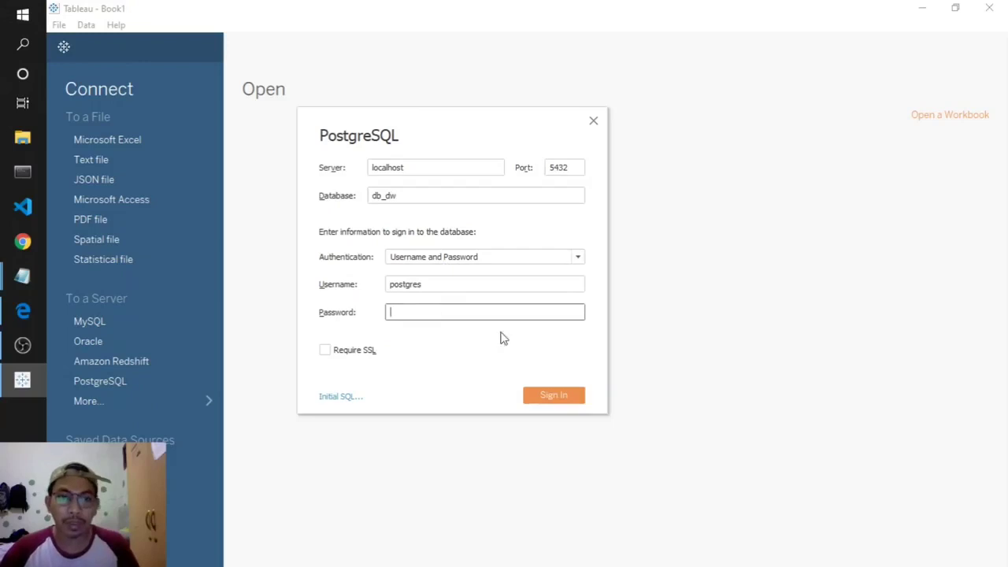
type("p")
left_click(559, 394)
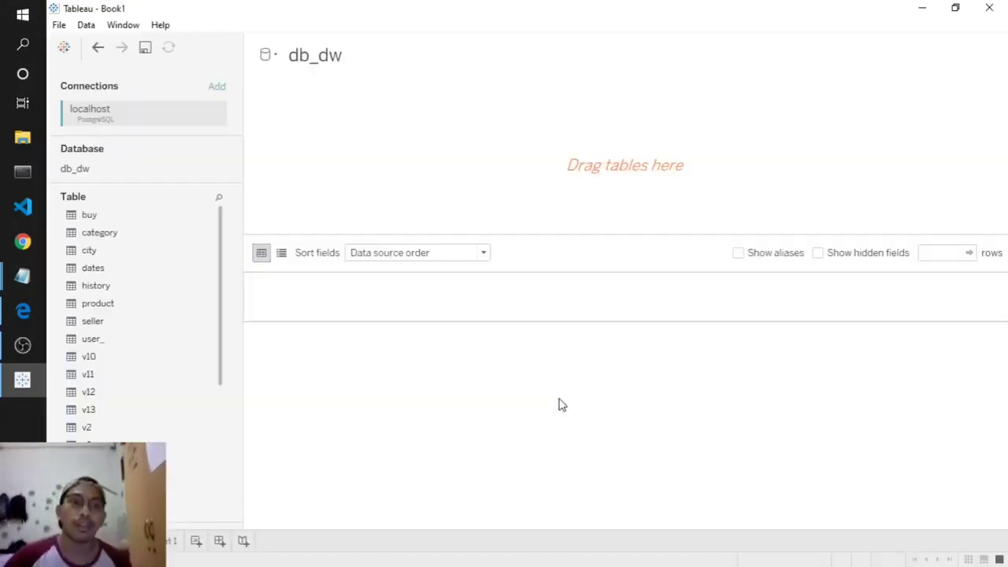
- Bring up visualisasi.txt and highlight the three product demand visualisations in the plan
mouse_move(22, 276)
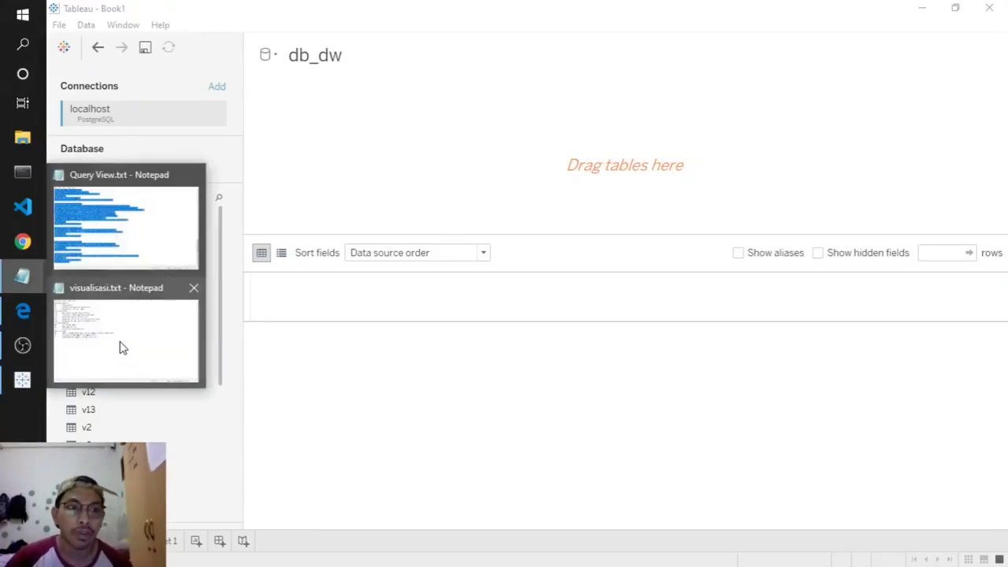
left_click(119, 344)
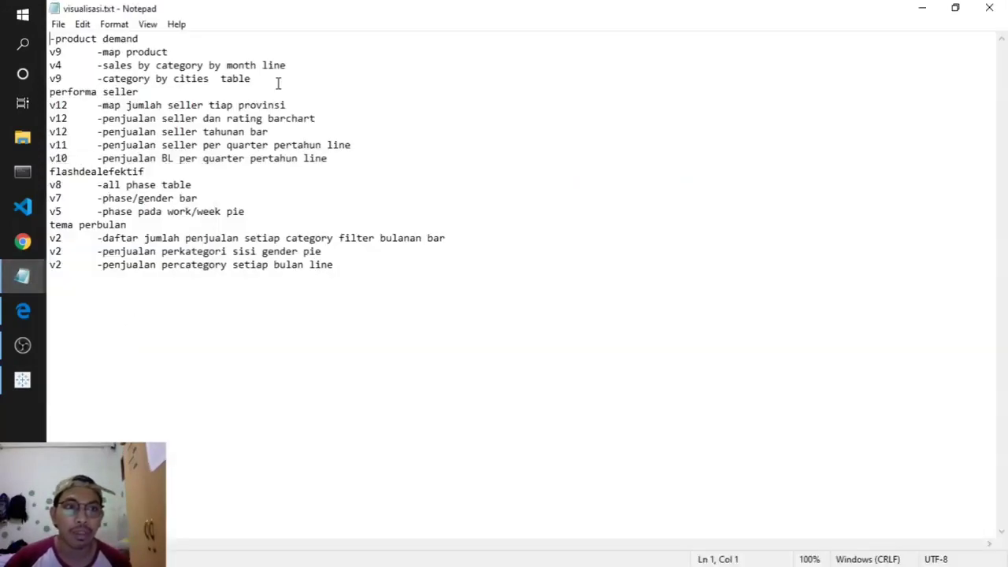
left_click_drag(281, 83, 50, 38)
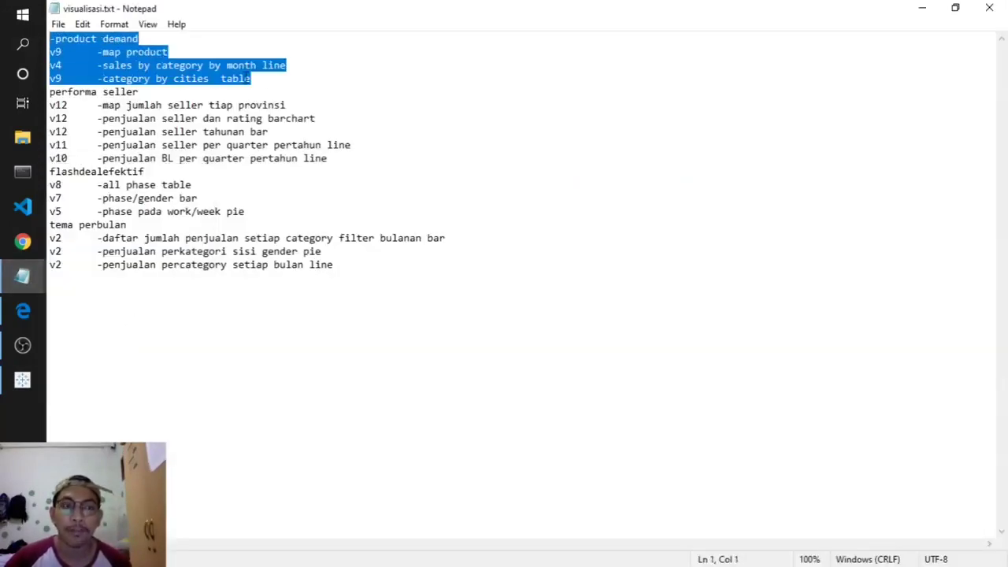
left_click(262, 80)
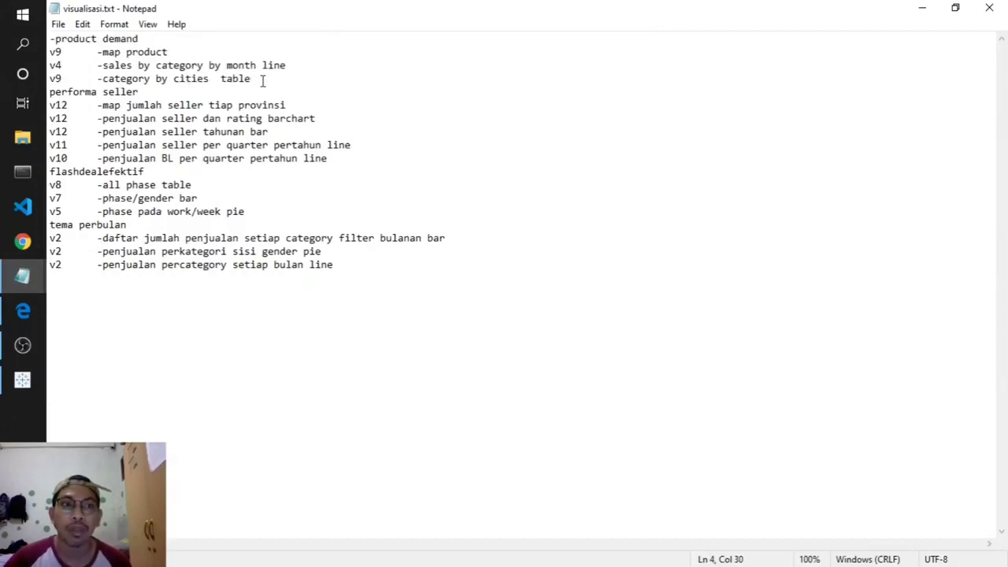
left_click_drag(262, 79, 51, 50)
left_click(70, 62)
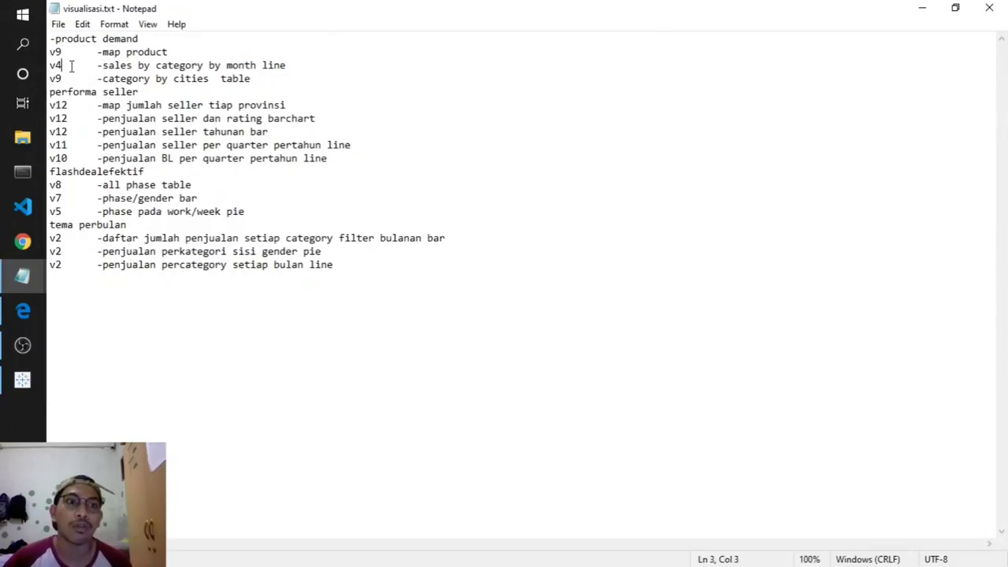
- Highlight the map and category-by-cities table lines, then minimise Notepad to reveal Tableau
left_click_drag(103, 52, 289, 71)
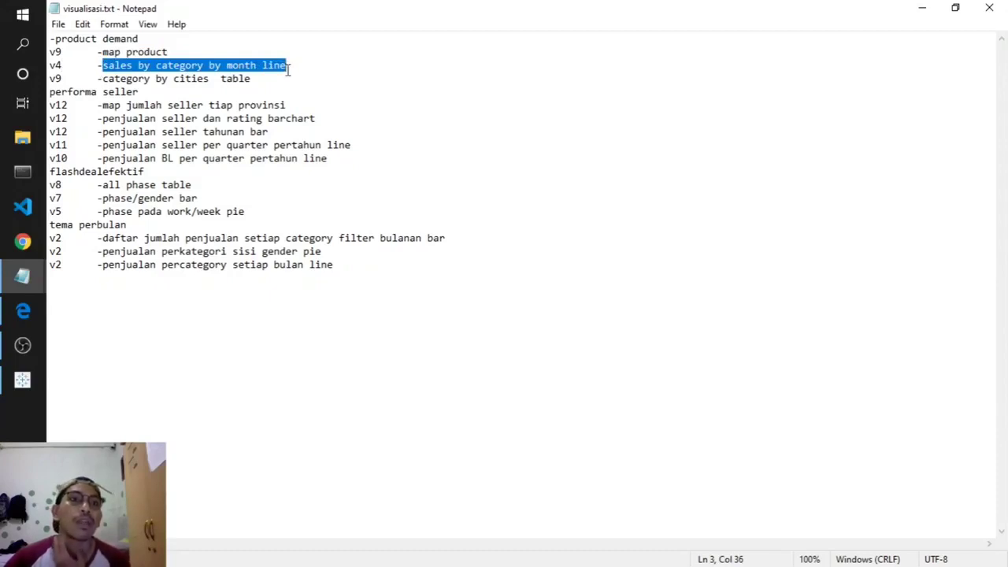
left_click_drag(97, 80, 253, 82)
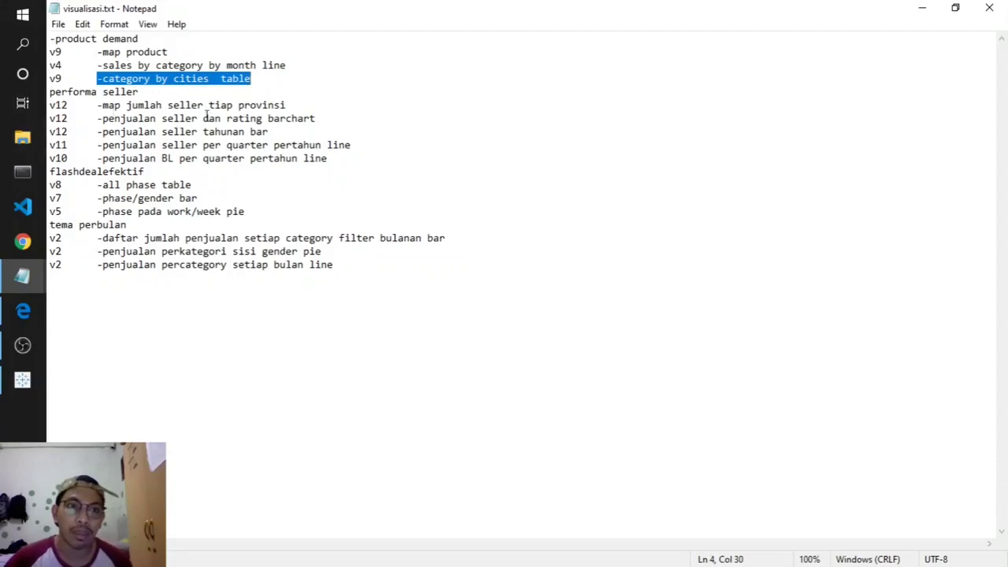
left_click(275, 66)
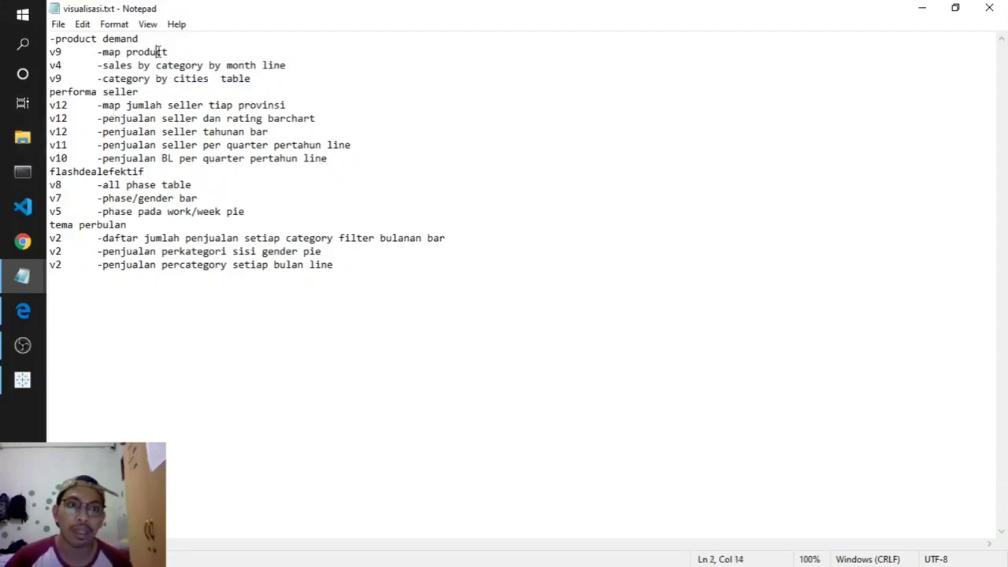
key("Left")
key("Left")
key("Left")
key("Left")
key("Left")
key("Left")
key("Left")
key("Left")
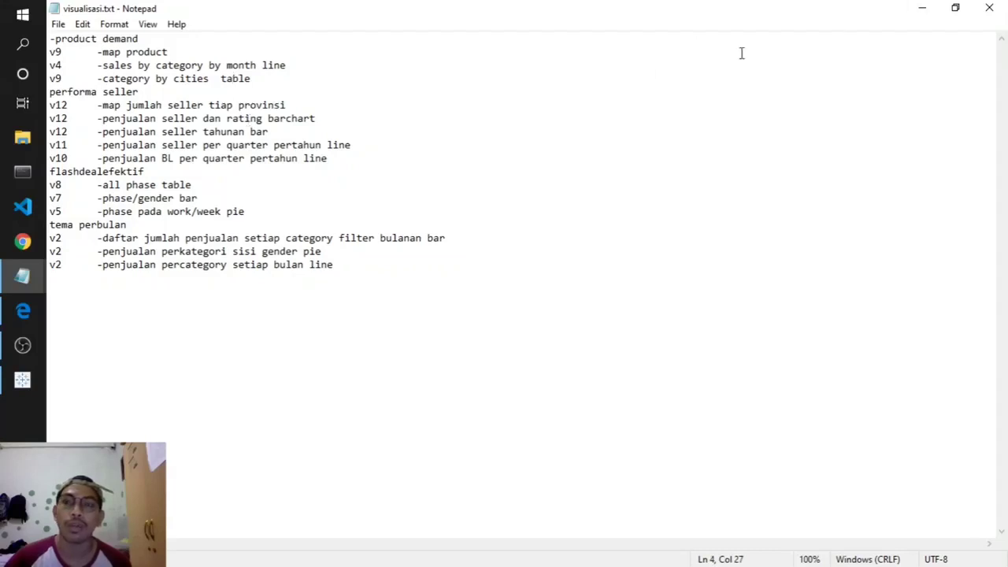
left_click(271, 79)
key("ctrl+shift+Home")
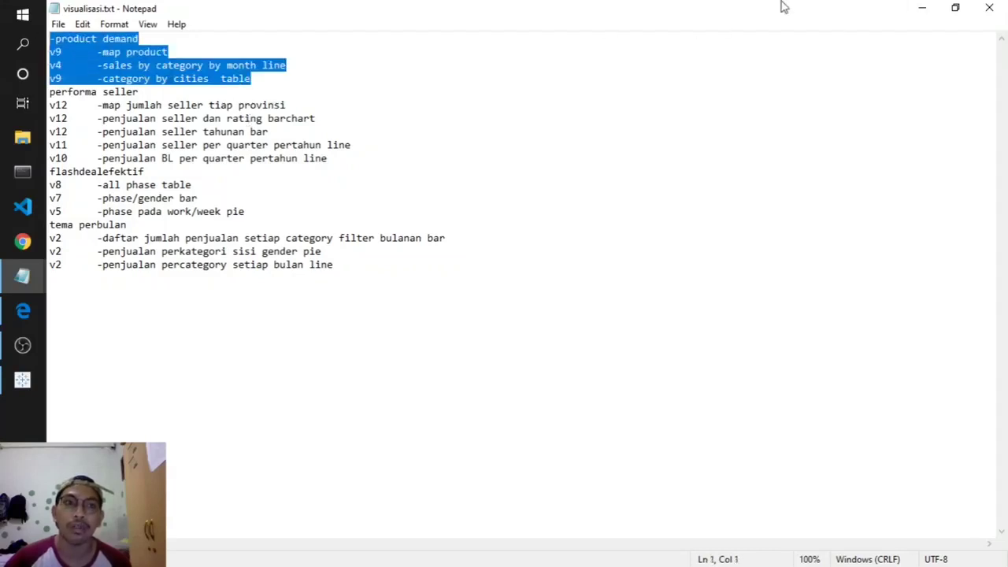
left_click(920, 10)
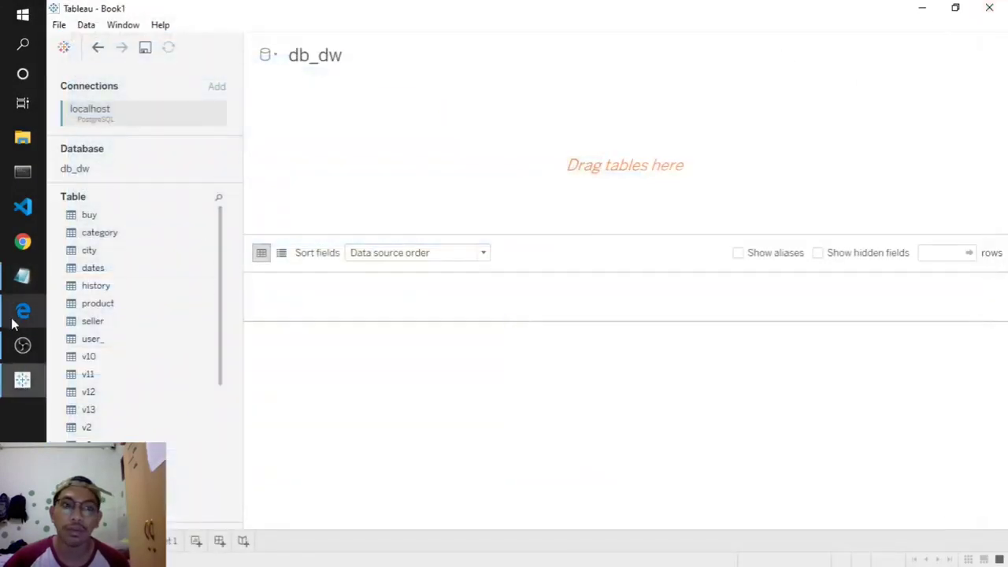
- Add view v9 to the data source and load its preview rows
left_click(22, 276)
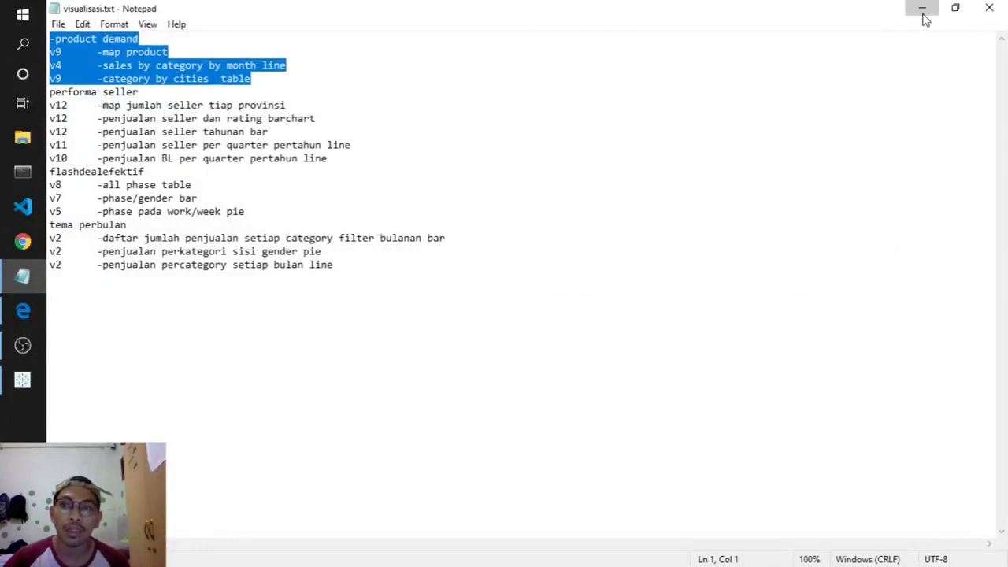
left_click(926, 20)
scroll(122, 365, "down", 5)
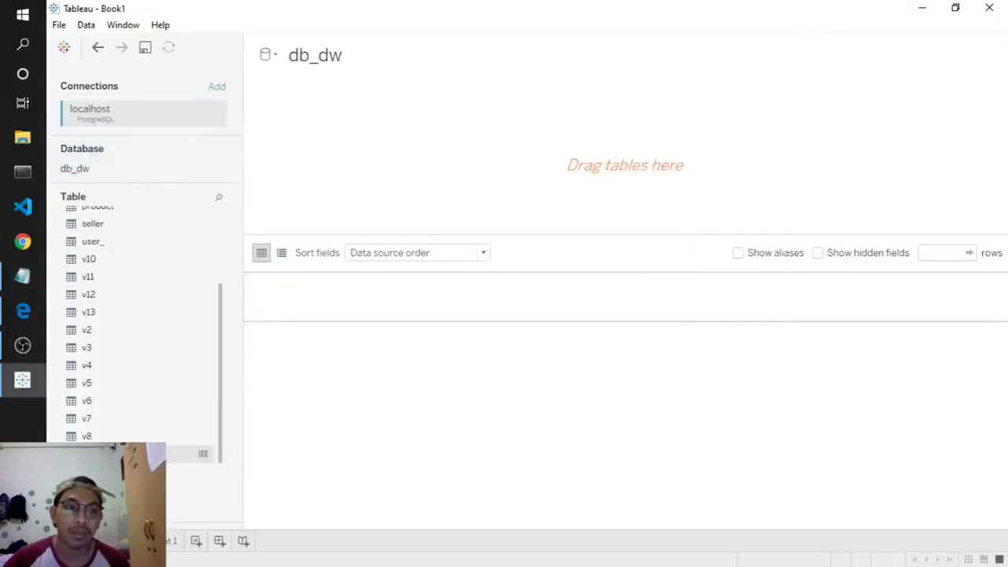
double_click(87, 454)
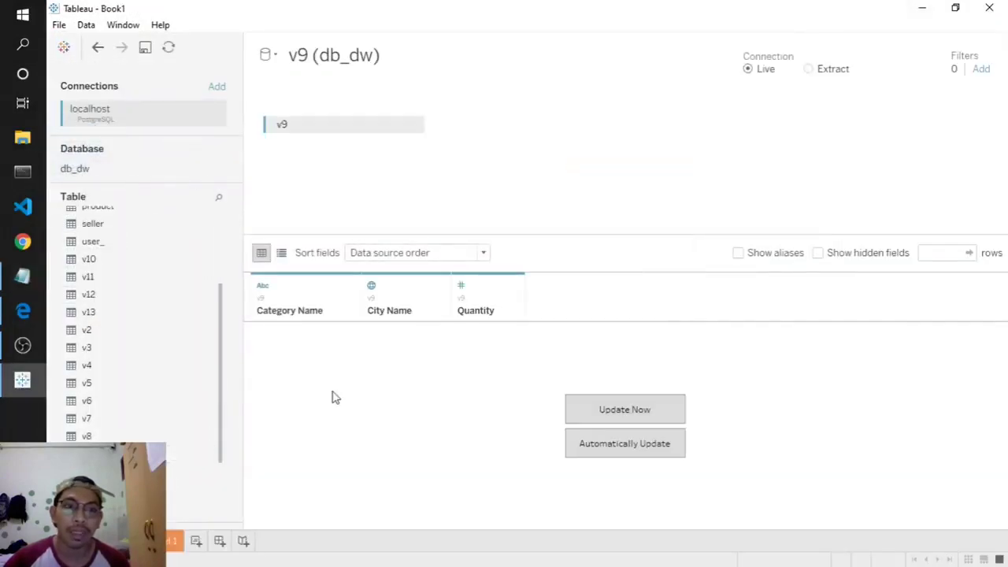
left_click(623, 410)
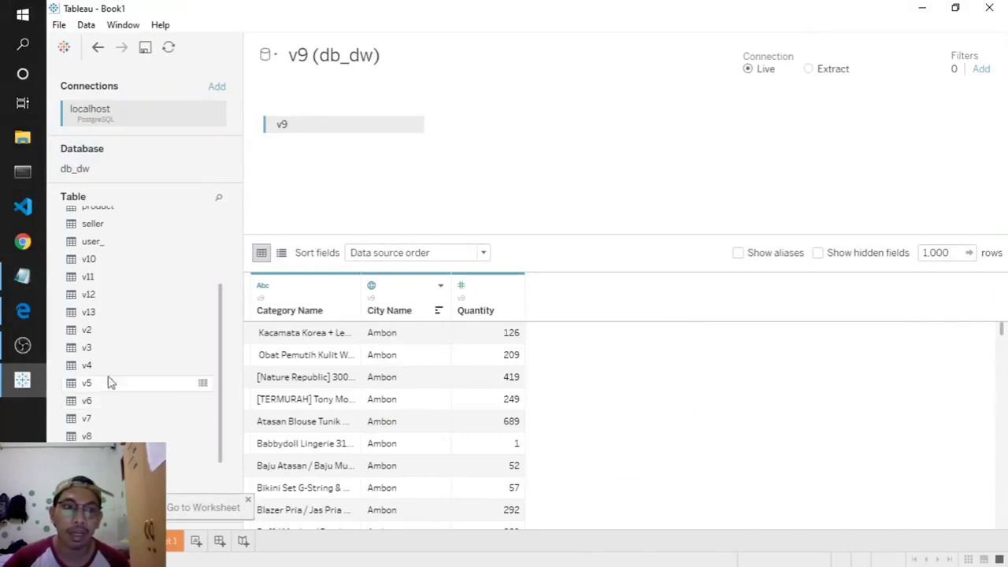
- Join the city table to v9 and refresh the preview to show Province and Country
scroll(110, 371, "up", 5)
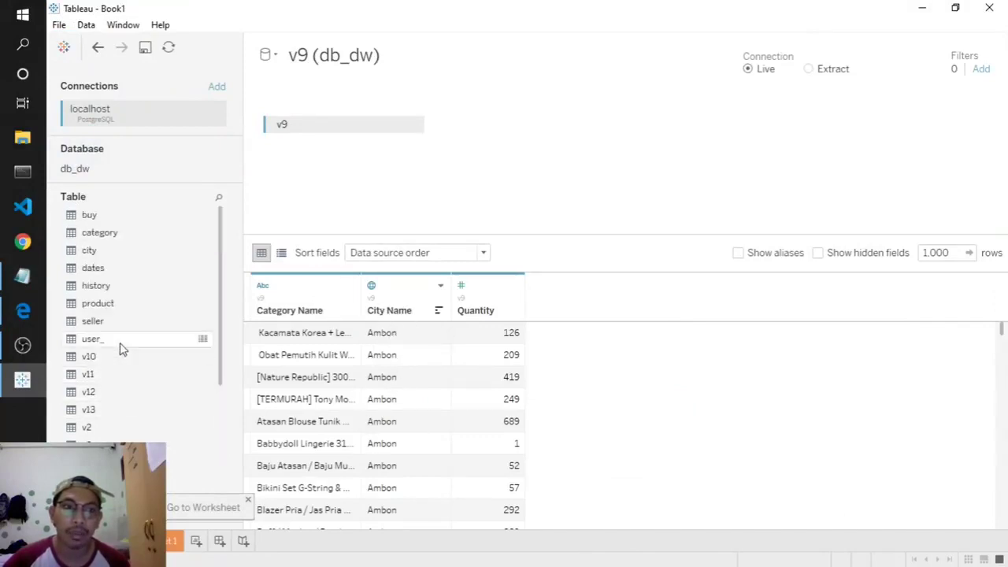
double_click(101, 252)
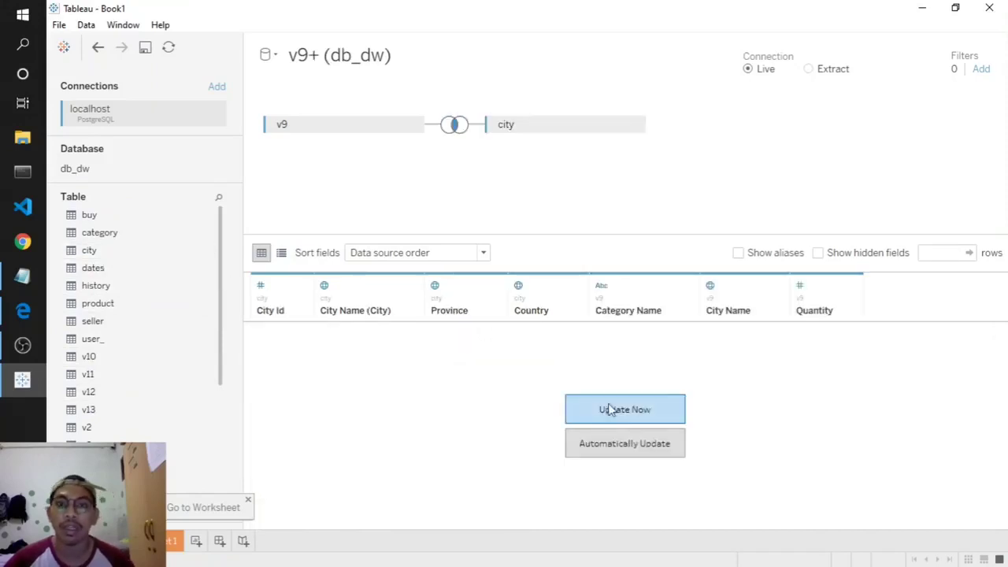
left_click(612, 412)
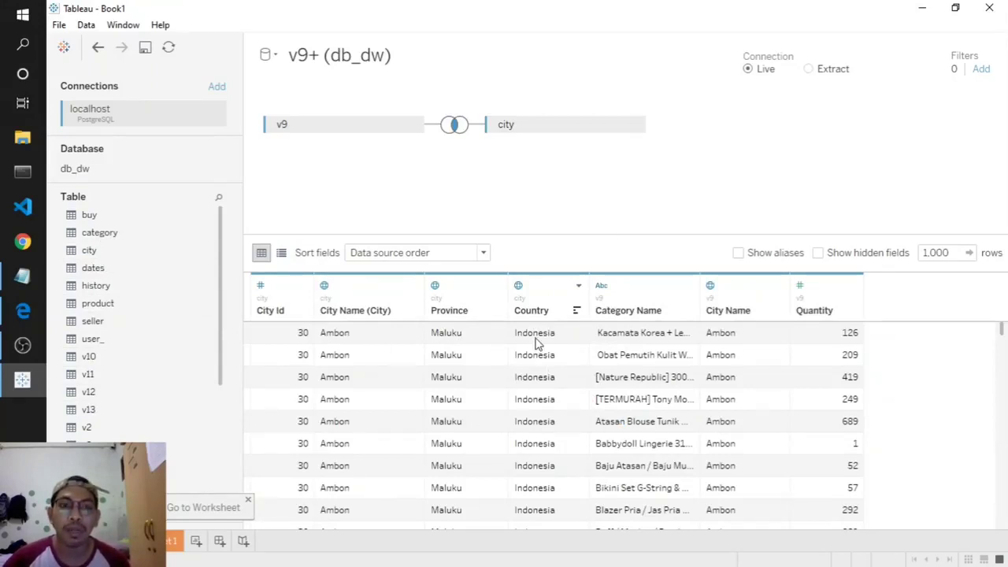
left_click(22, 275)
left_click(922, 8)
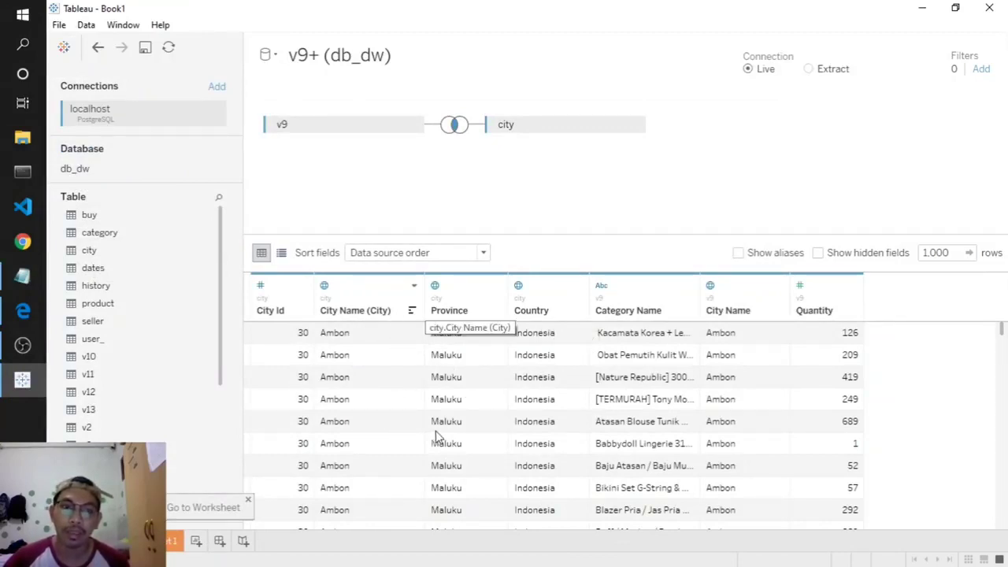
- Add a blank Sheet 2 worksheet and return to Sheet 1
left_click(196, 540)
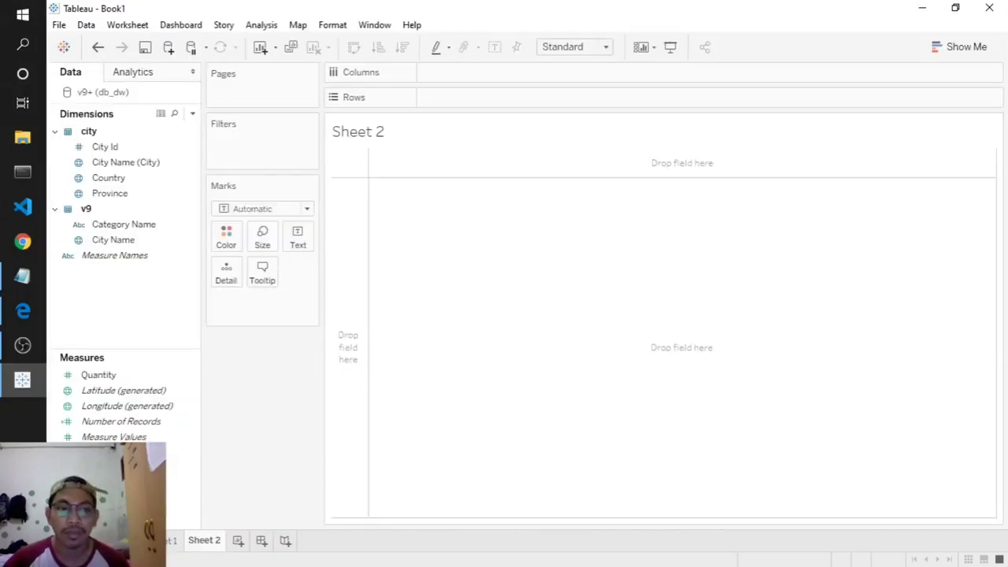
left_click(171, 540)
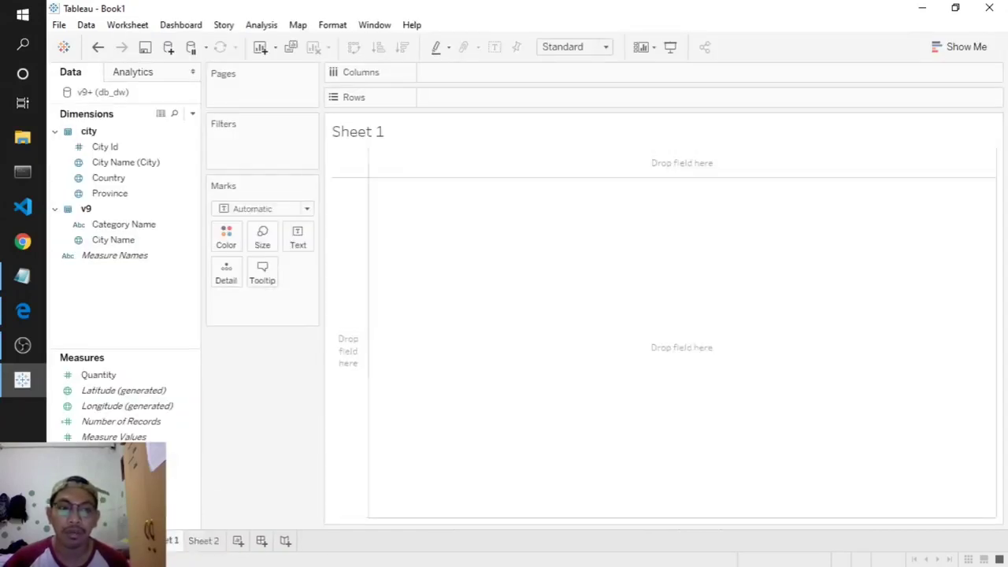
right_click(209, 543)
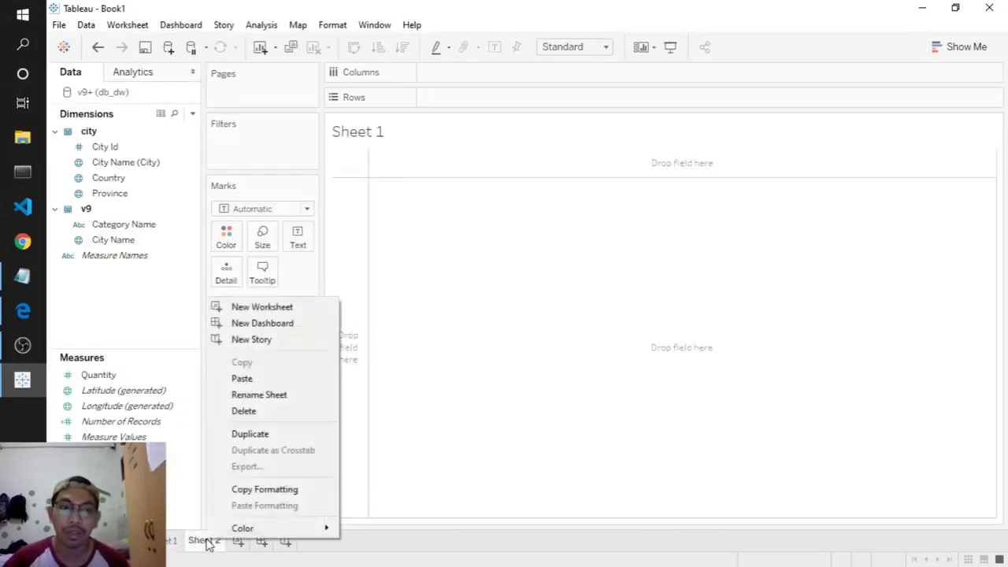
left_click(167, 554)
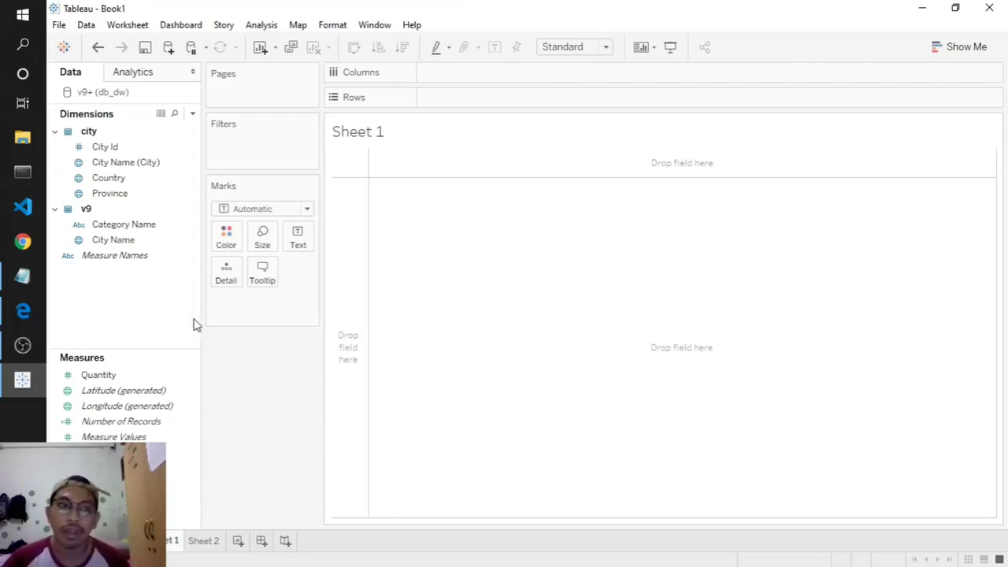
- Build a filled map of Indonesia's provinces on Sheet 1 from Country and Province
double_click(108, 180)
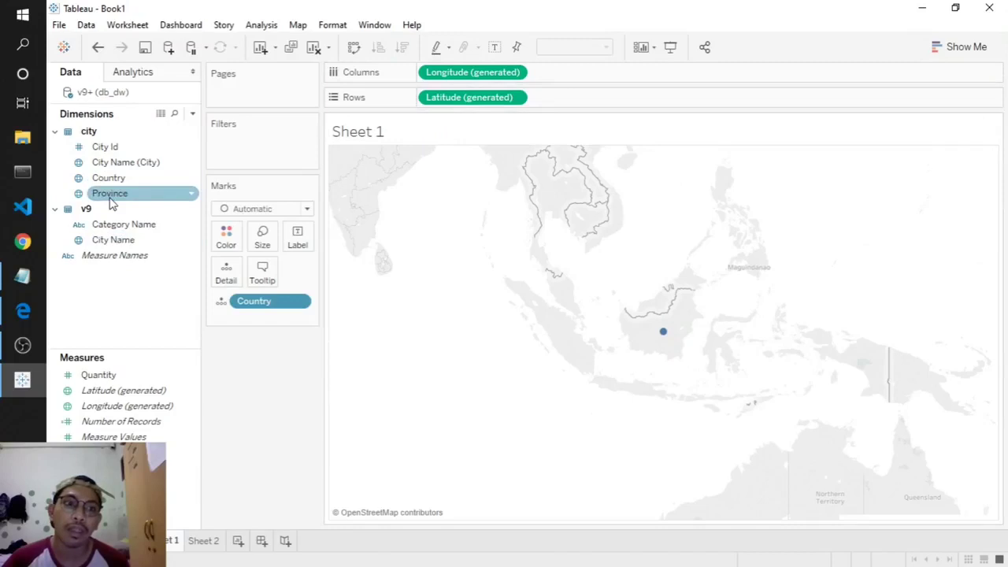
double_click(111, 196)
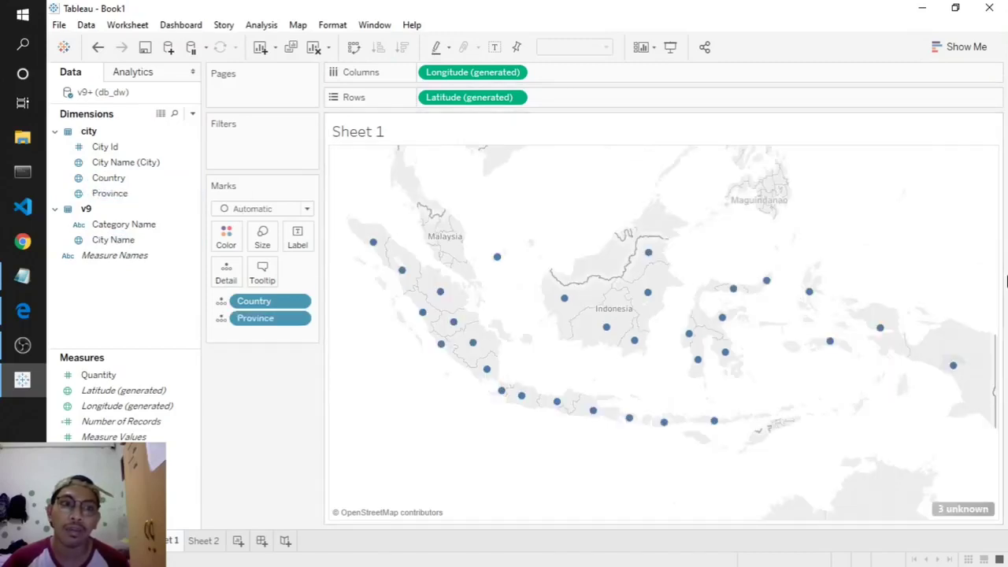
left_click(981, 49)
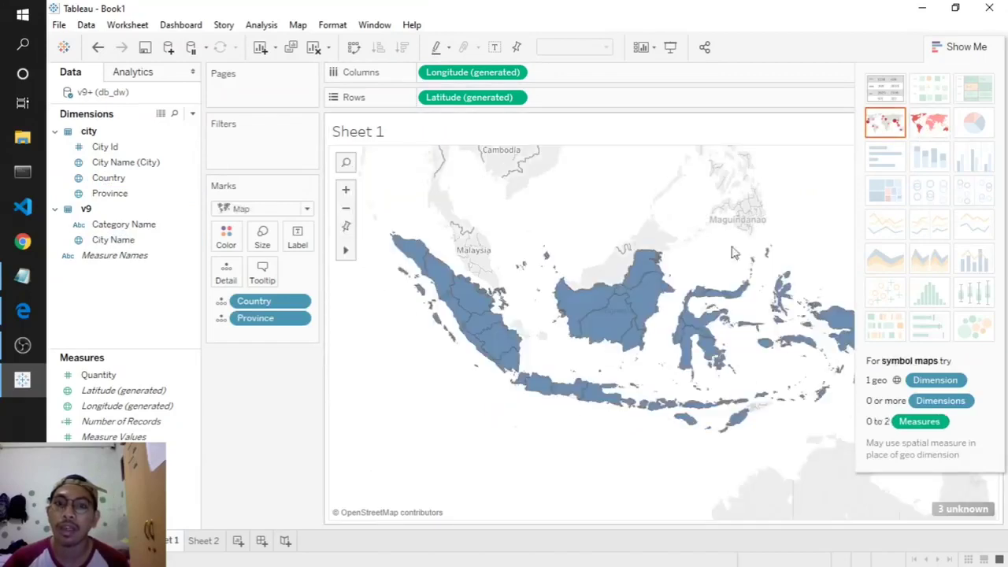
left_click(978, 47)
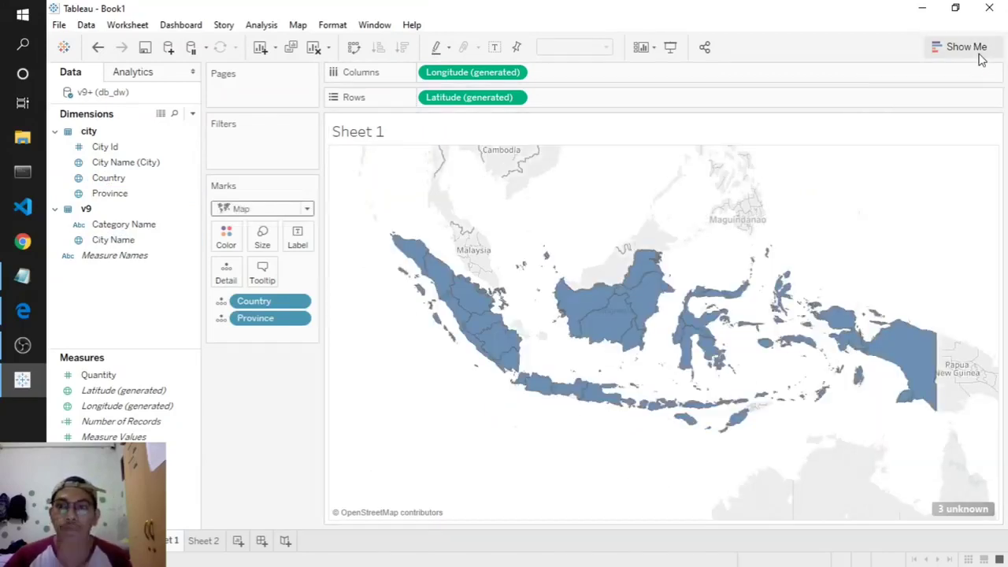
left_click(109, 376)
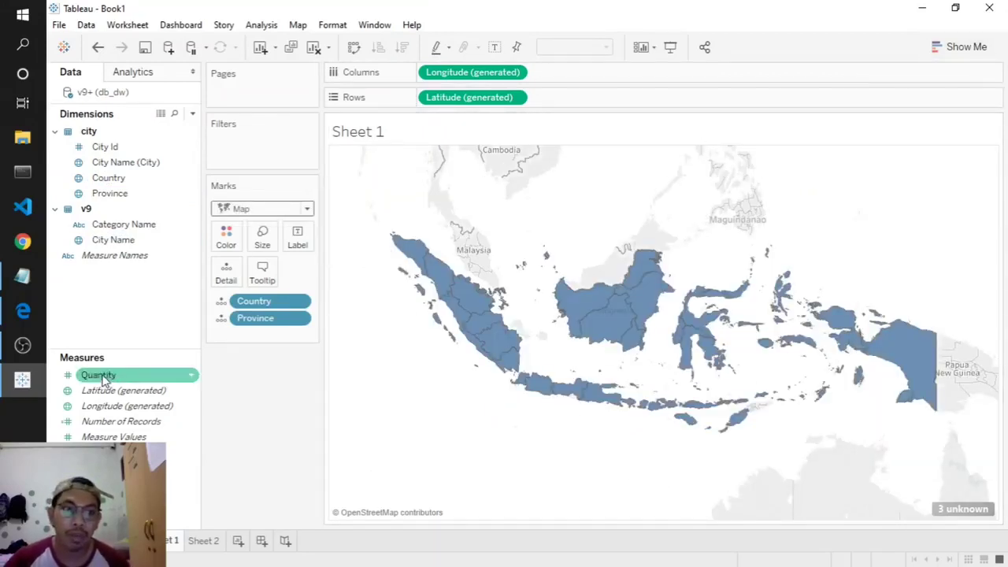
- Label and colour each province on the map by SUM(Quantity)
left_click_drag(129, 378, 298, 241)
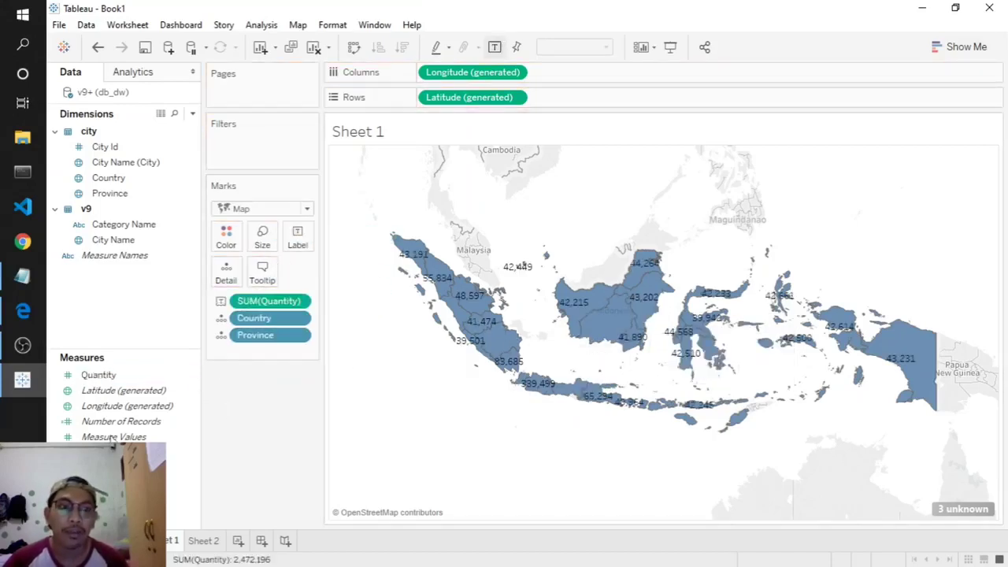
mouse_move(96, 376)
left_mouse_down()
mouse_move(272, 539)
mouse_move(252, 516)
mouse_move(246, 335)
mouse_move(225, 236)
mouse_move(228, 244)
left_mouse_up()
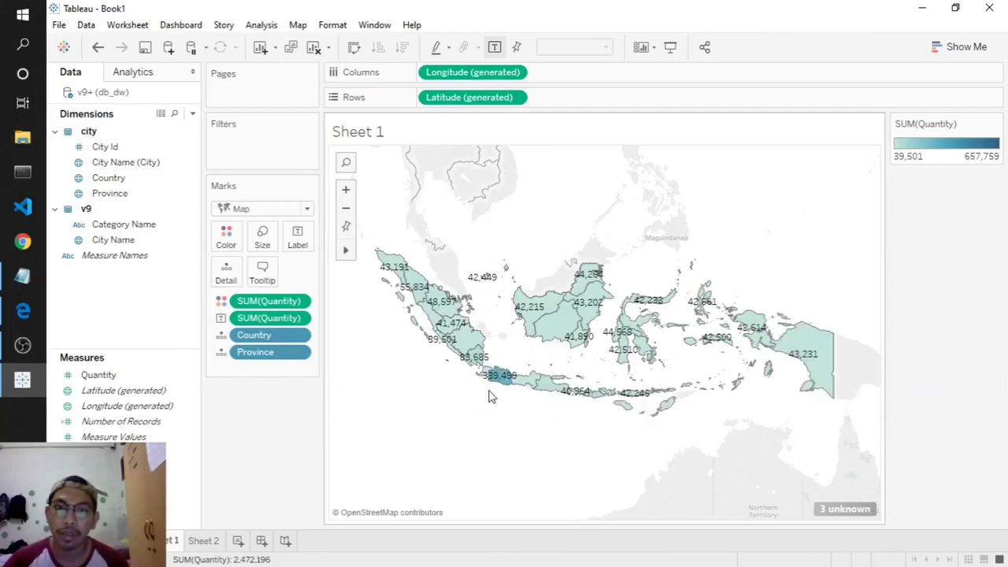
mouse_move(499, 380)
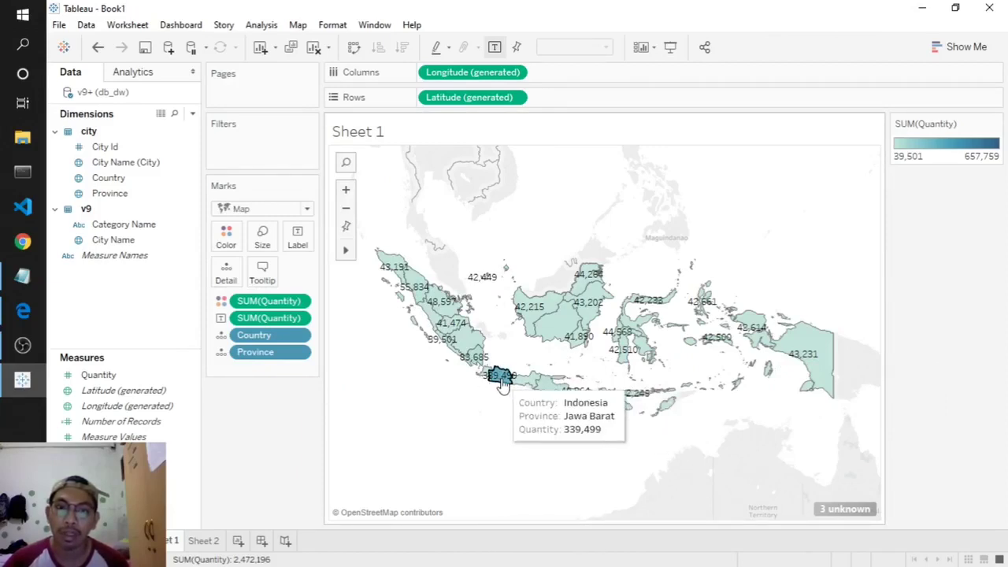
mouse_move(441, 331)
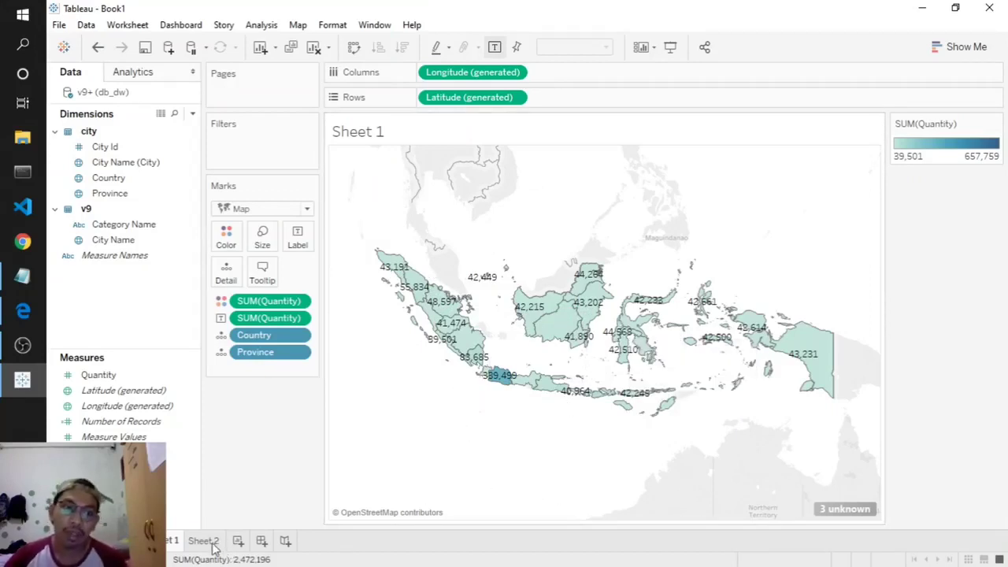
- Check the plan notes, then switch to the empty Sheet 2 worksheet
left_click(22, 279)
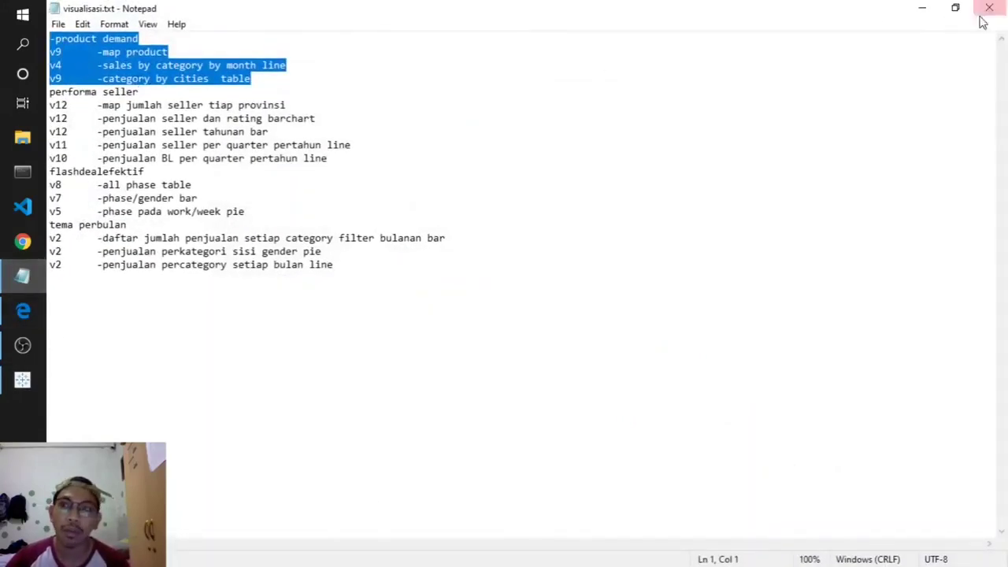
left_click(922, 12)
left_click(203, 542)
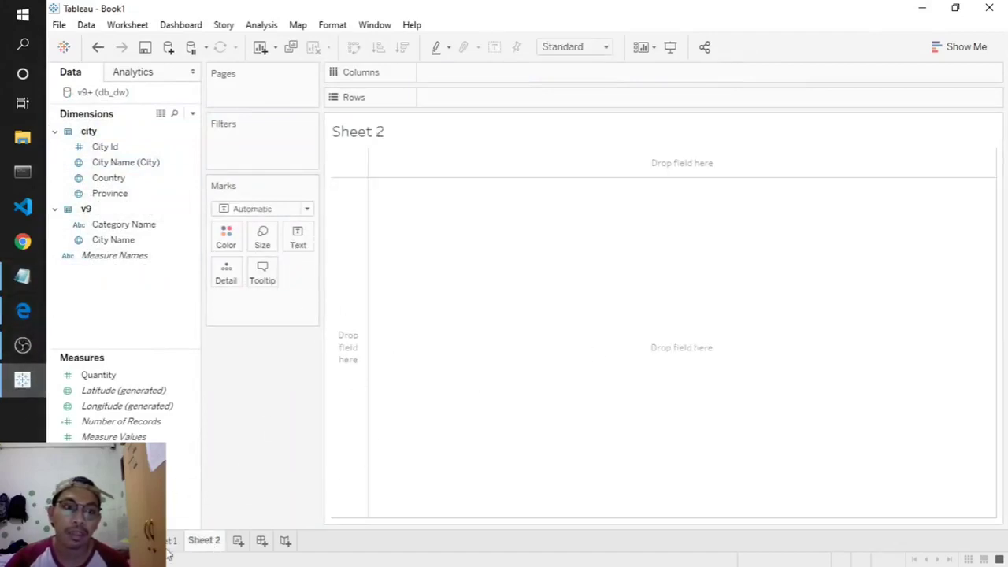
- Create a new PostgreSQL data source, signing in to db_dw with the password
left_click(87, 541)
left_click(274, 56)
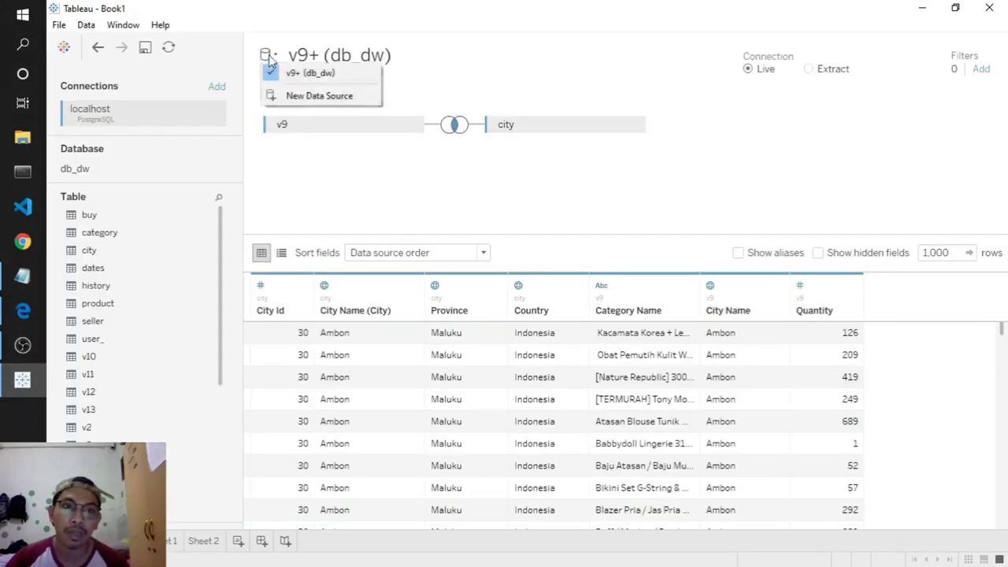
left_click(307, 97)
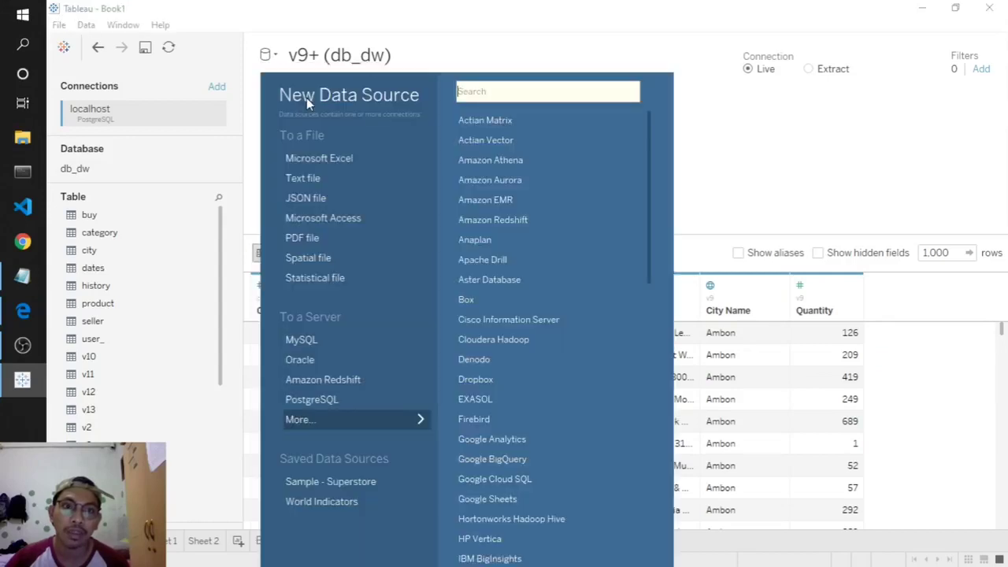
left_click(315, 400)
left_click(635, 352)
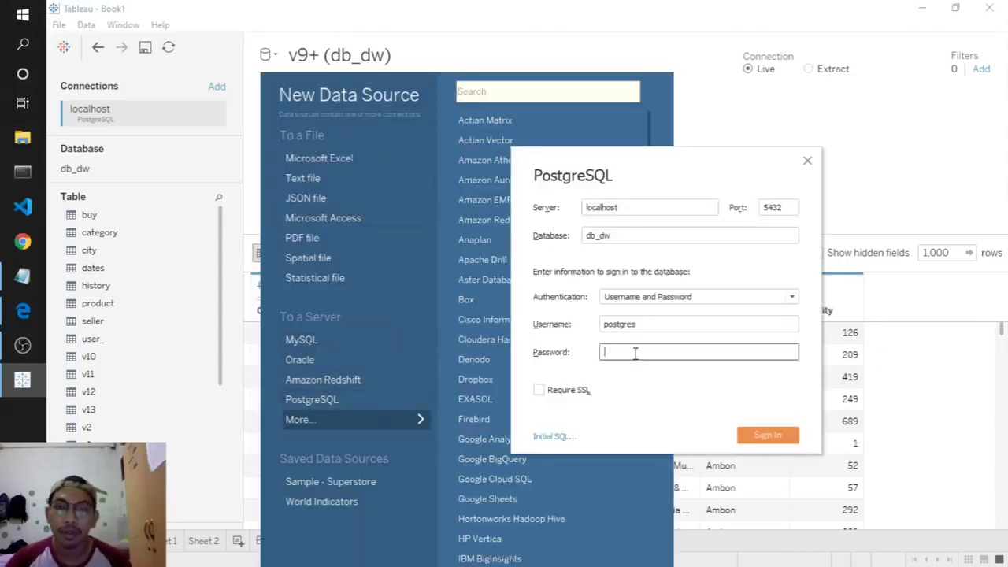
type("1")
left_click(769, 433)
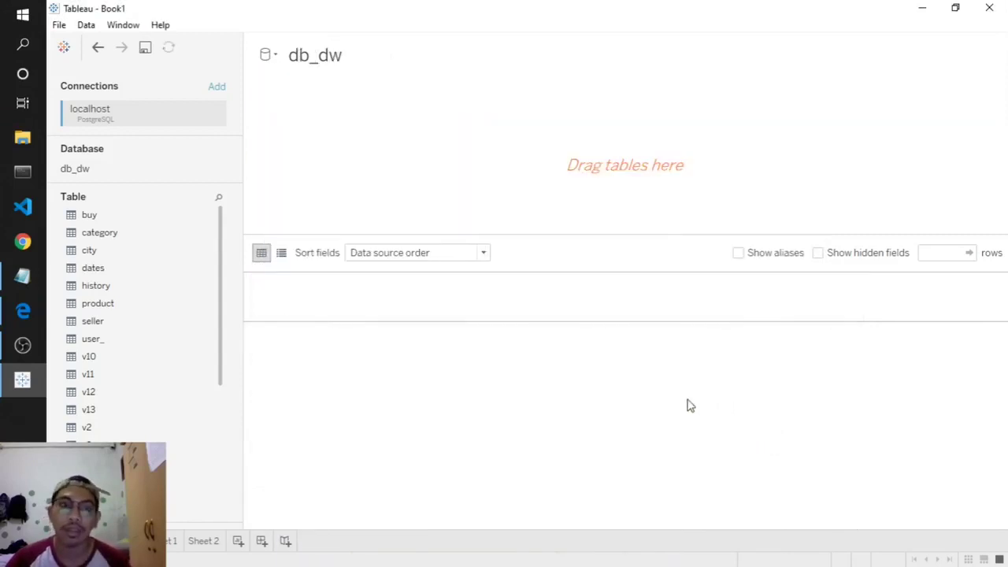
- Add view v4 to the new data source, load its rows, and return to Sheet 2
scroll(94, 378, "down", 3)
double_click(92, 365)
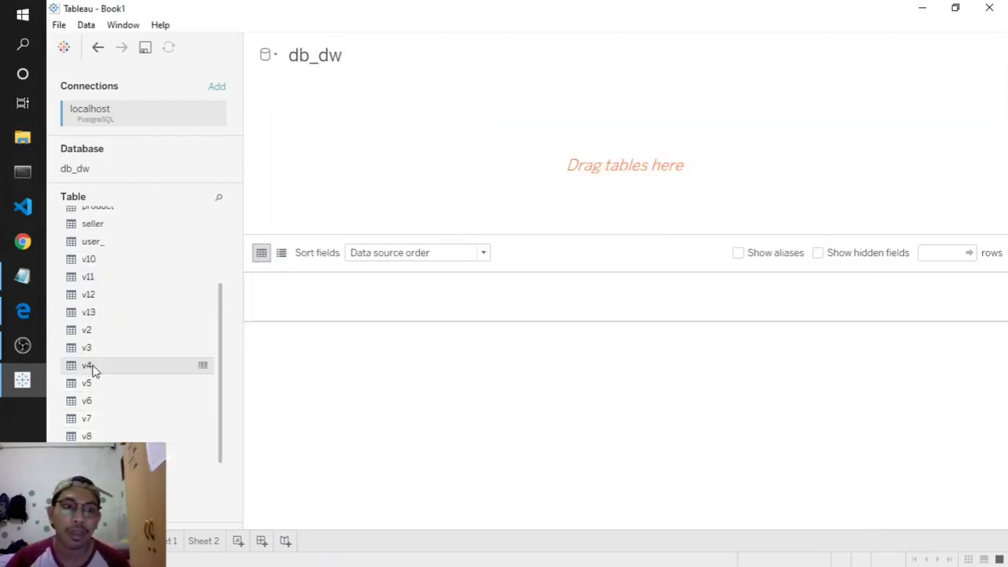
left_click(579, 408)
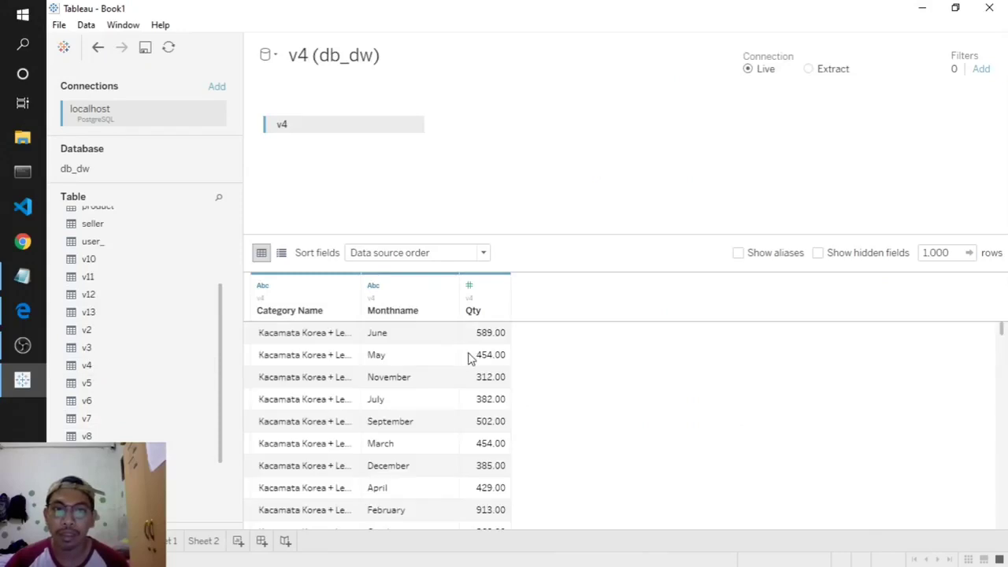
left_click(206, 541)
double_click(170, 540)
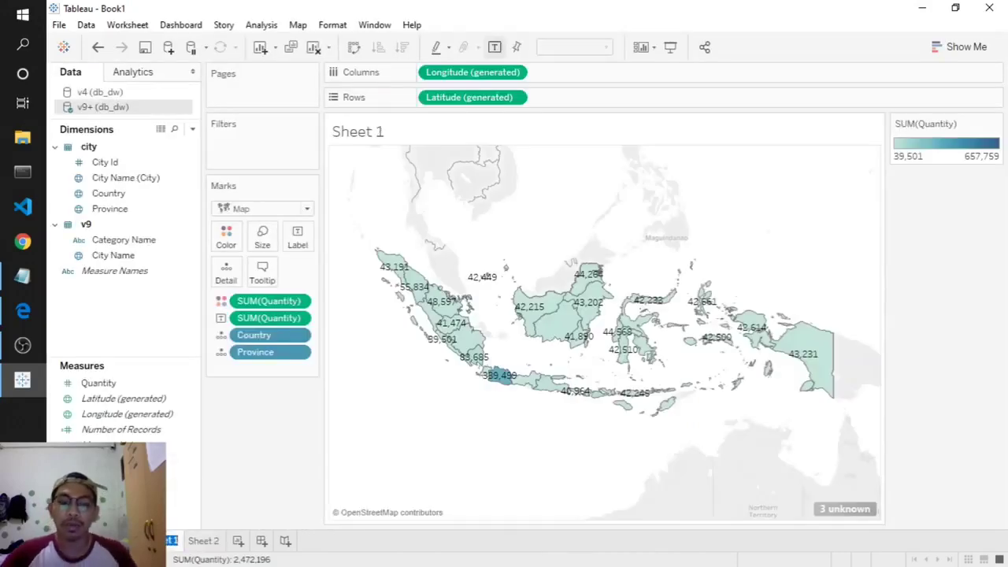
- Rename Sheet 1 to 'Map', glance at the plan notes, and return to the empty Sheet 2
type("Map")
key("Return")
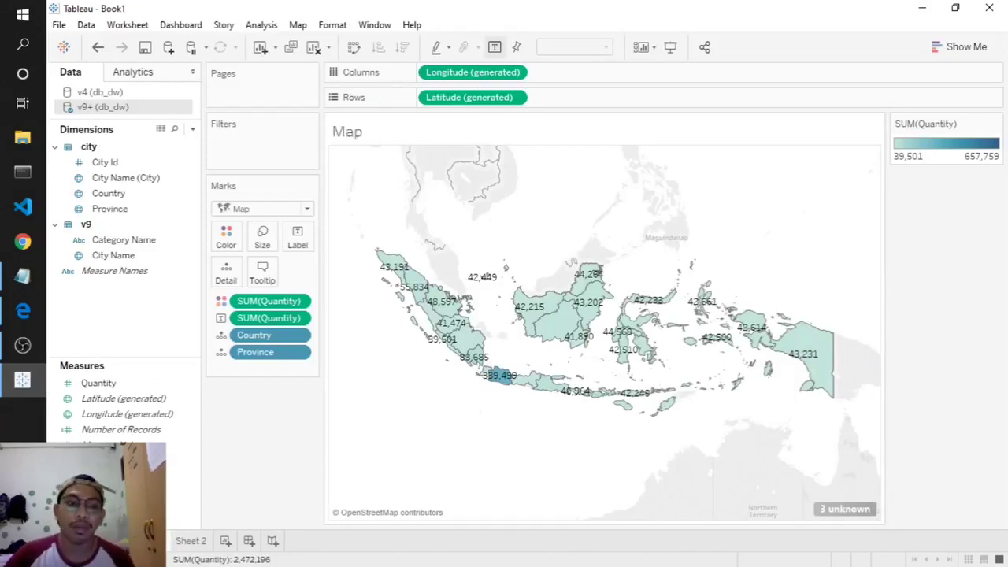
left_click(190, 542)
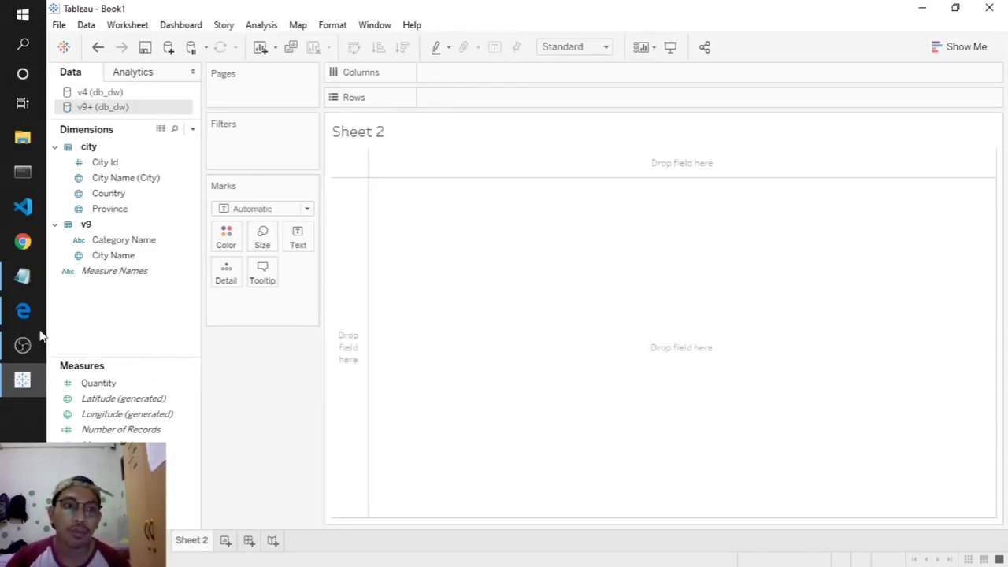
left_click(24, 278)
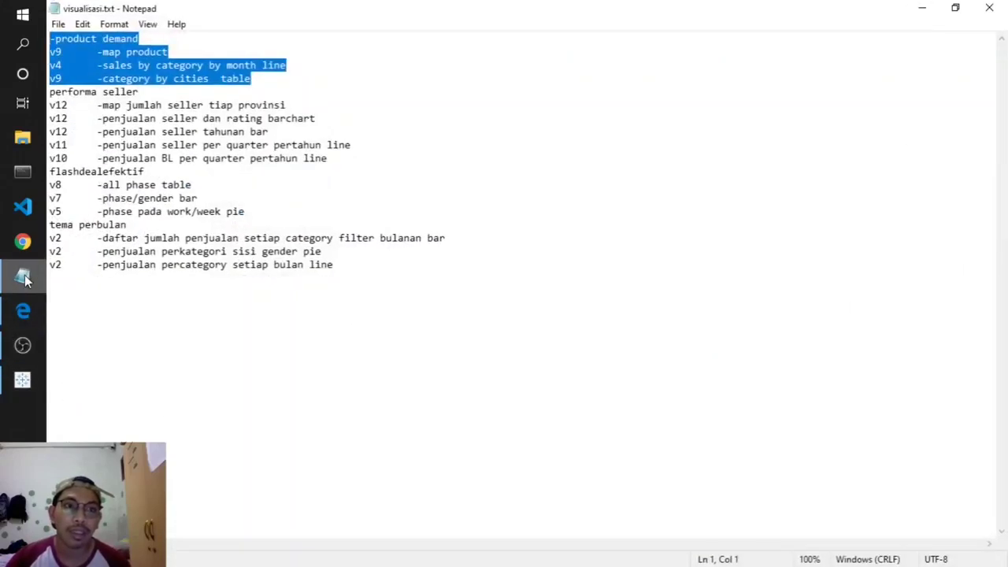
left_click(922, 7)
left_click(122, 241)
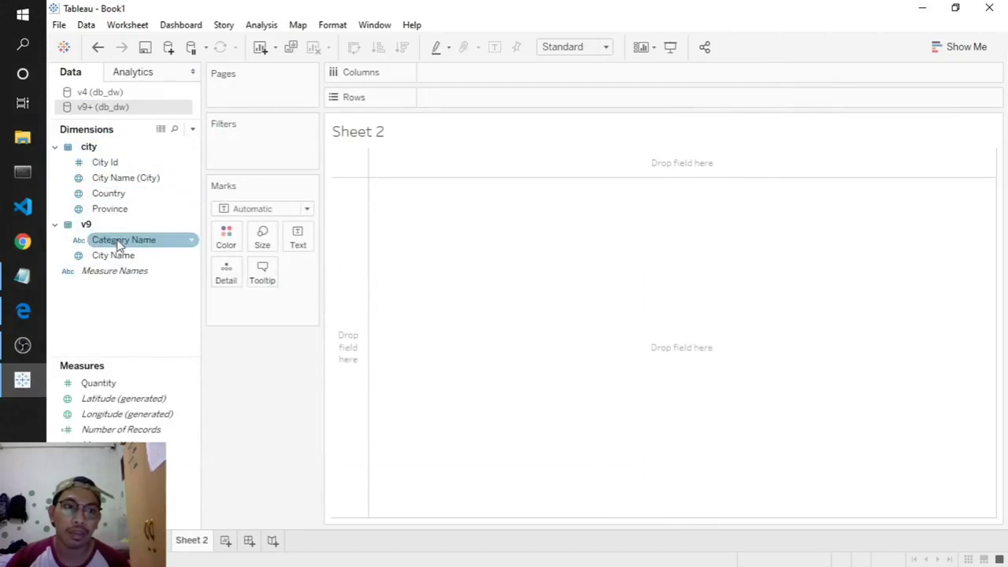
- List Category Name down the rows of Sheet 2, then switch to the v4 (db_dw) fields
left_click_drag(117, 243, 465, 75)
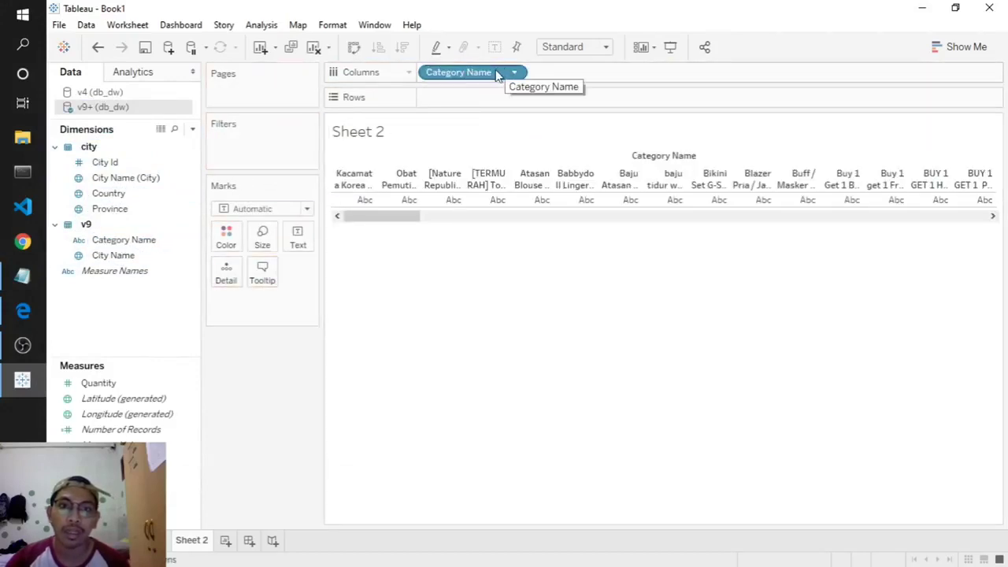
left_click_drag(496, 72, 478, 100)
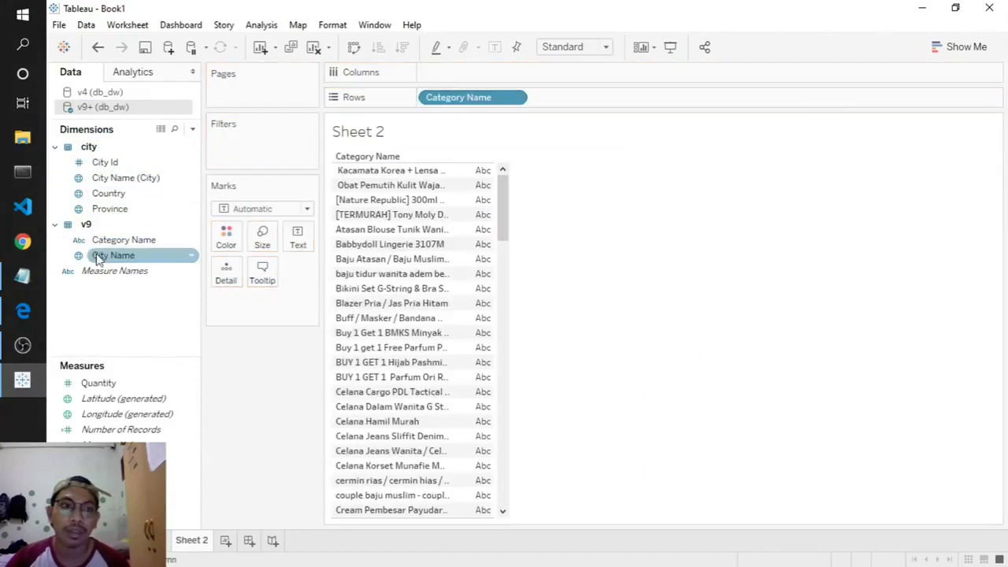
left_click_drag(118, 240, 485, 71)
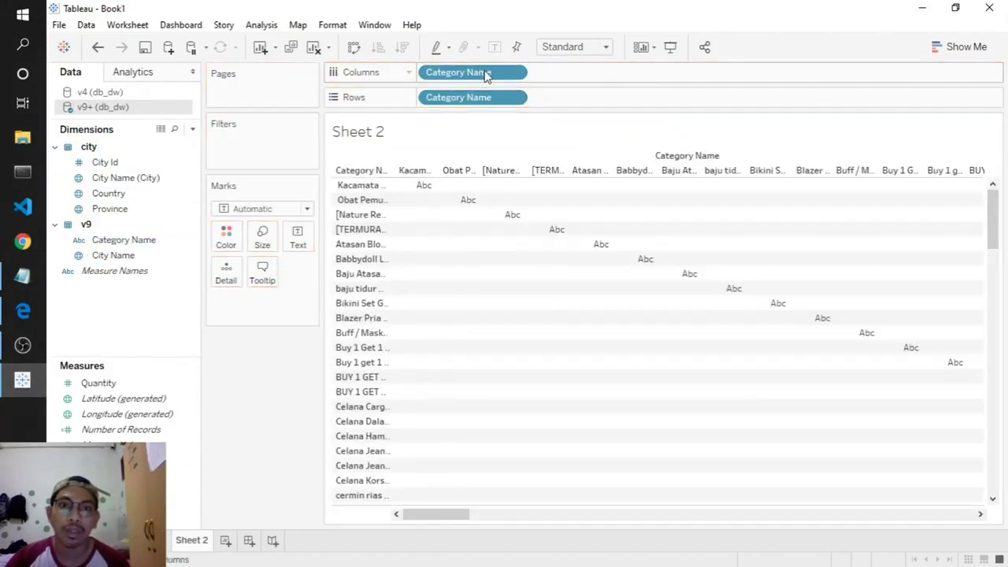
left_click(513, 73)
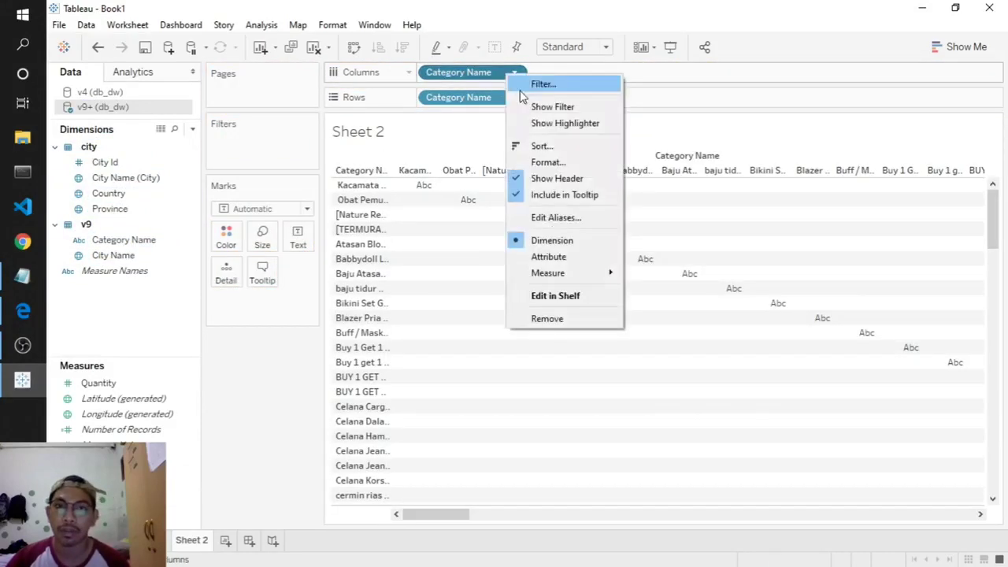
left_click(545, 319)
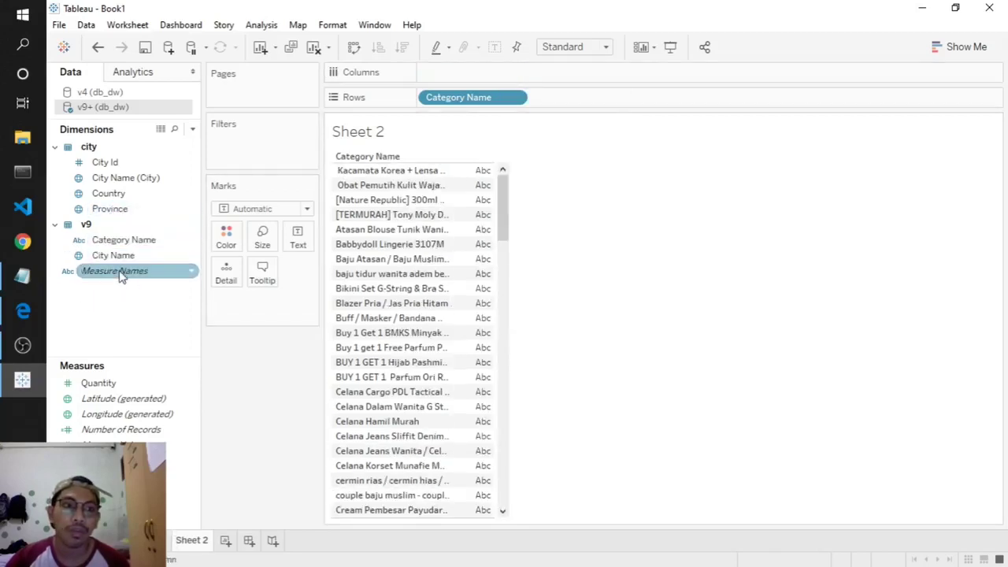
left_click(123, 242)
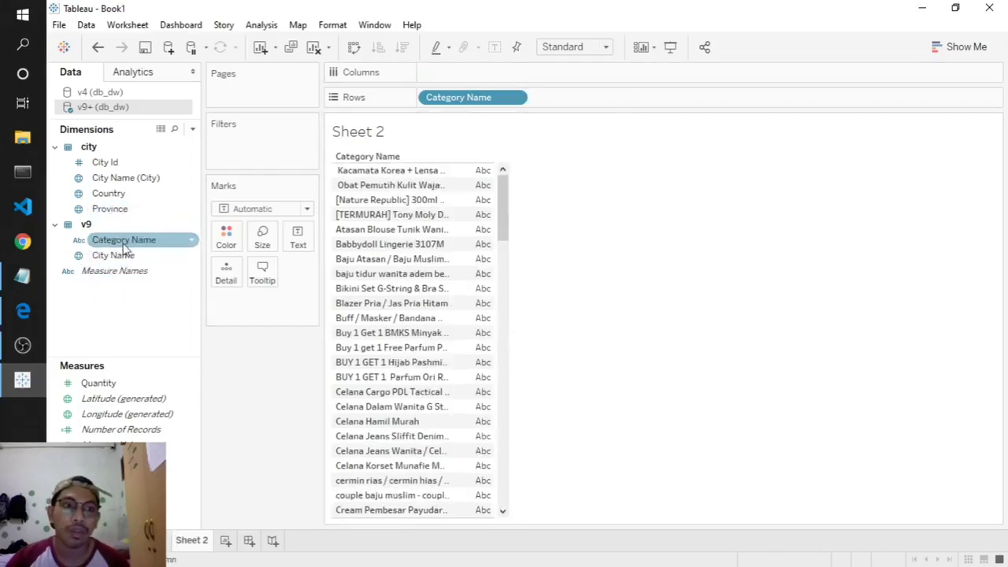
left_click(96, 93)
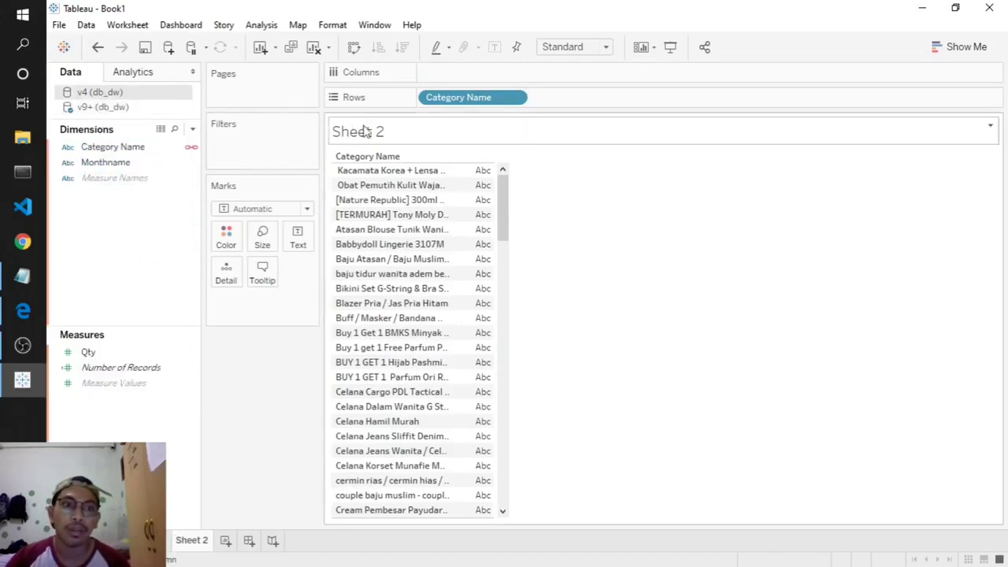
- Try Monthname on Columns, then clear Category Name and Monthname from the view
left_click(128, 164)
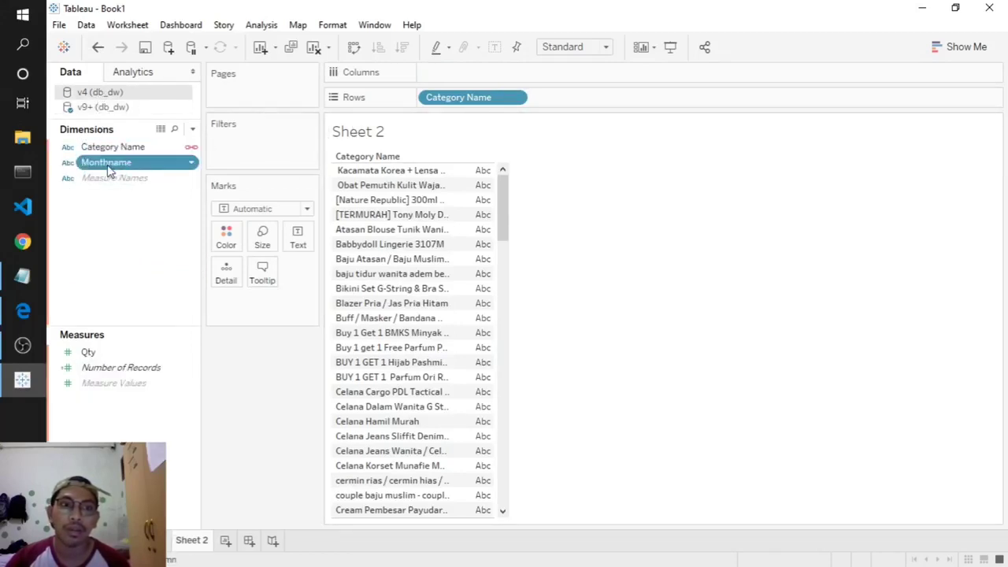
left_click_drag(111, 172, 473, 75)
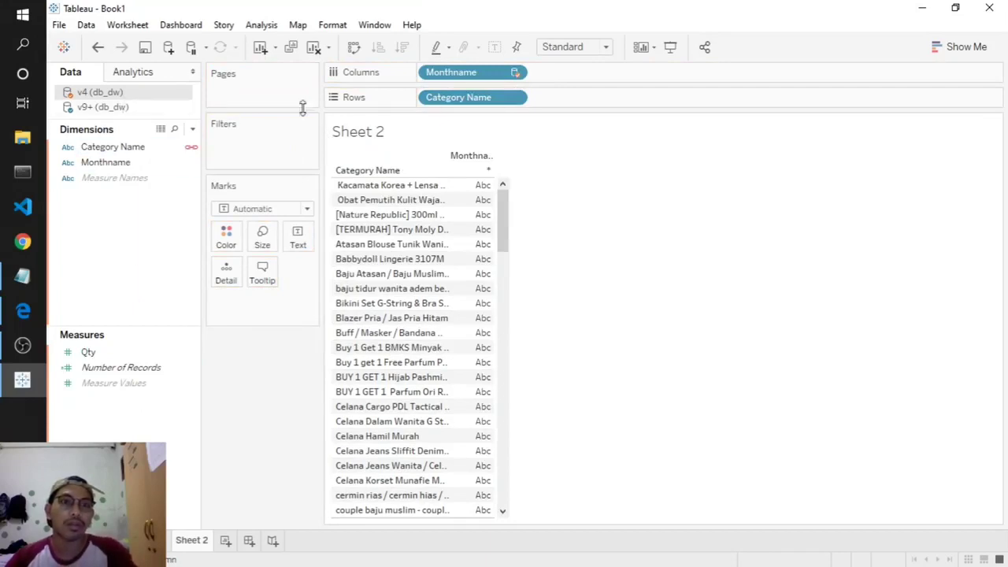
left_click(515, 98)
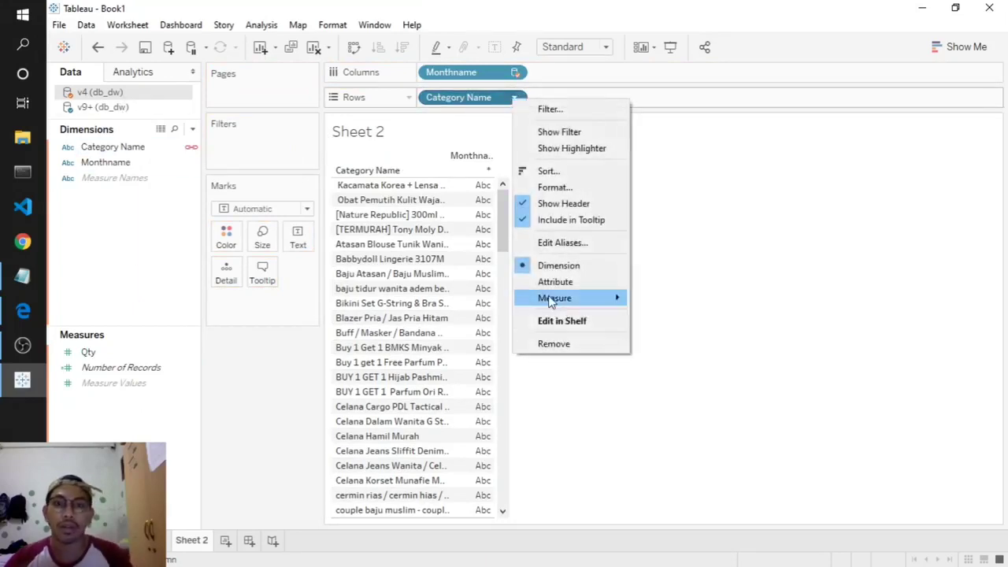
left_click(556, 343)
left_click(526, 328)
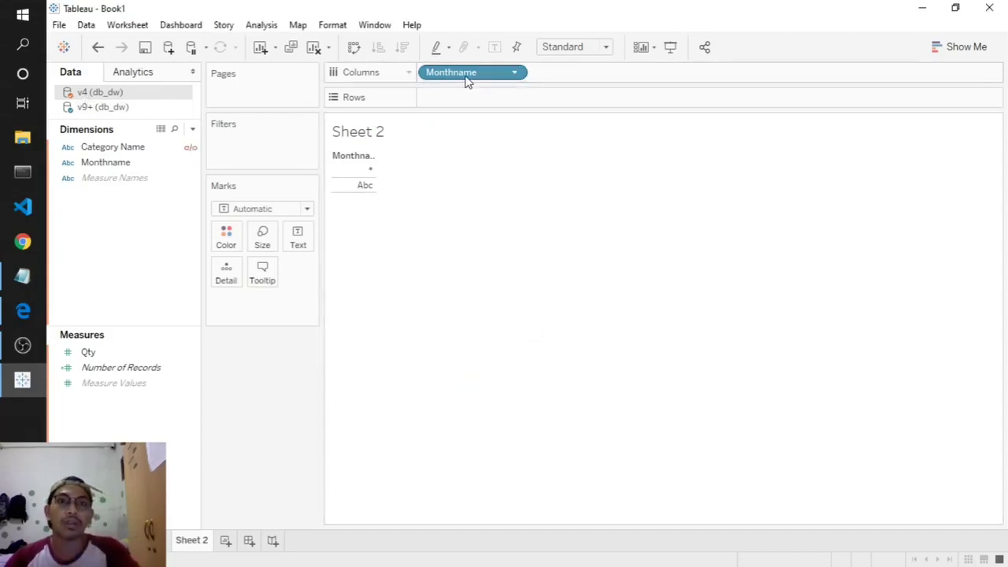
right_click(468, 77)
left_click(504, 303)
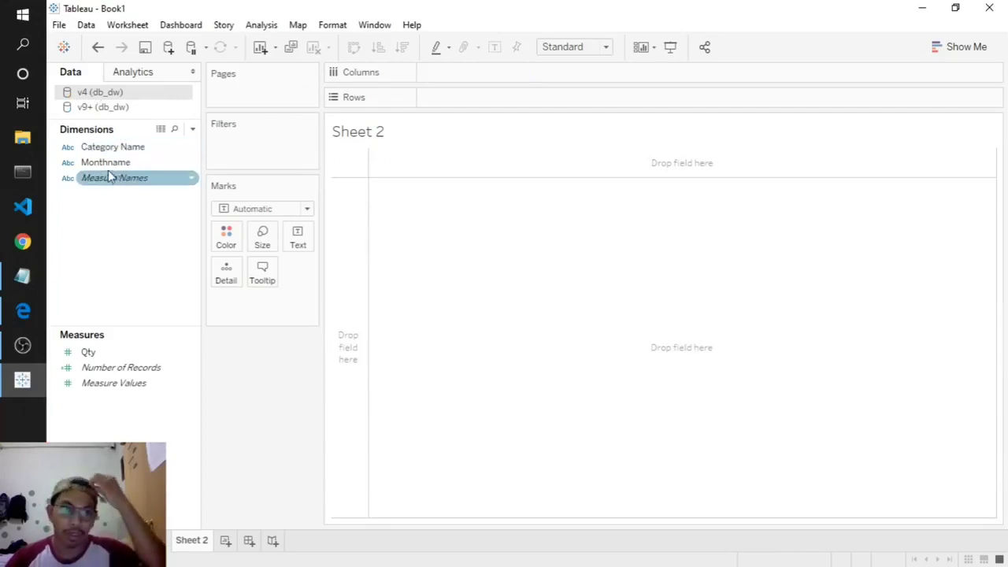
- Build the table with Category Name on Rows, Monthname on Columns and SUM(Qty) as text
left_click_drag(106, 152, 434, 108)
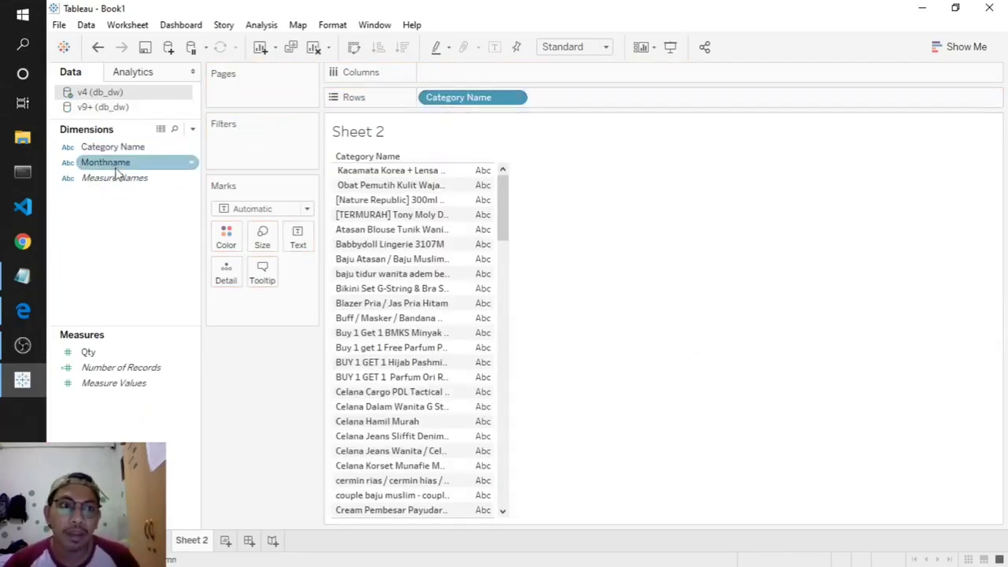
left_click_drag(115, 162, 450, 75)
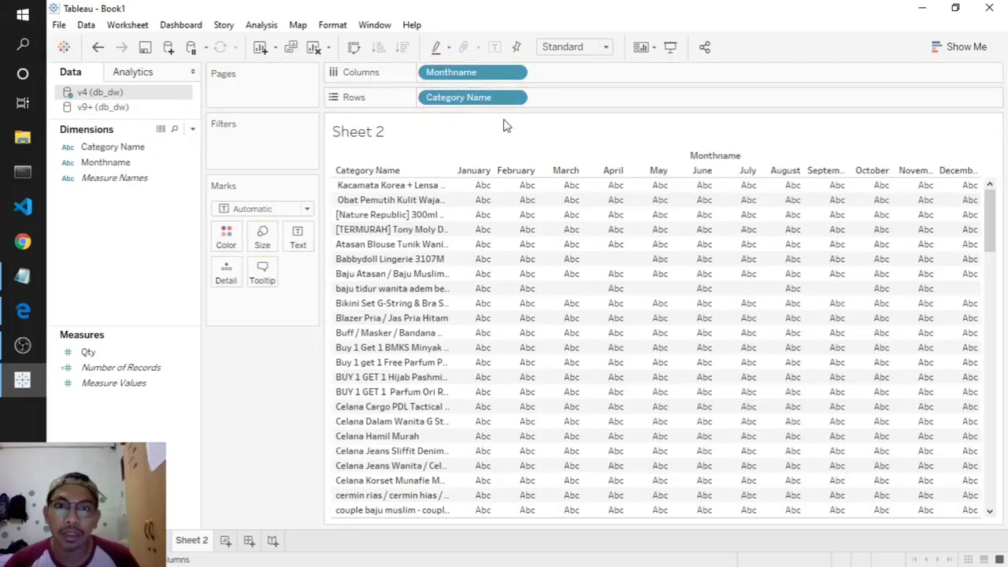
left_click_drag(88, 352, 308, 262)
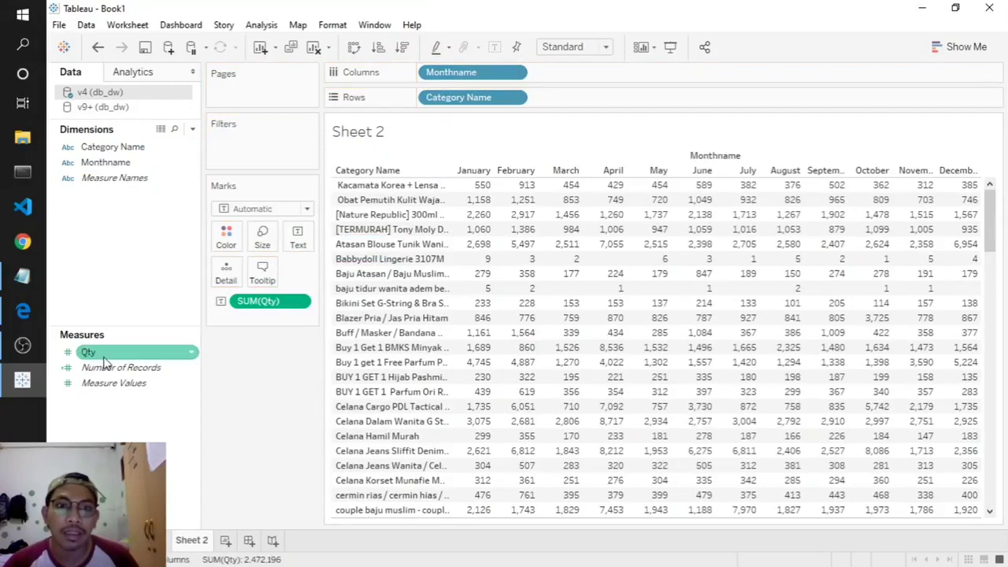
mouse_move(104, 361)
left_mouse_down()
mouse_move(559, 146)
mouse_move(149, 288)
mouse_move(102, 356)
left_mouse_up()
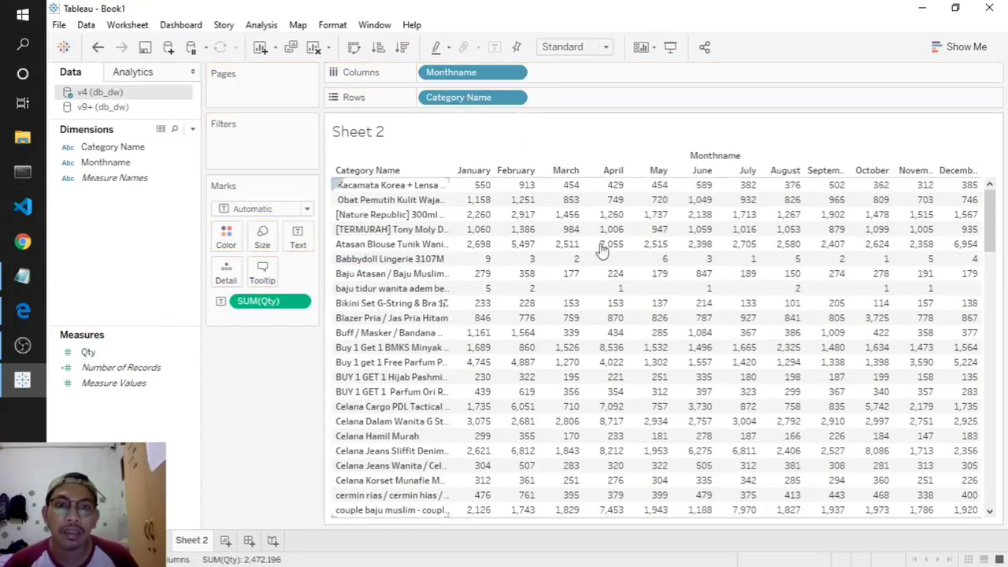
left_click(963, 46)
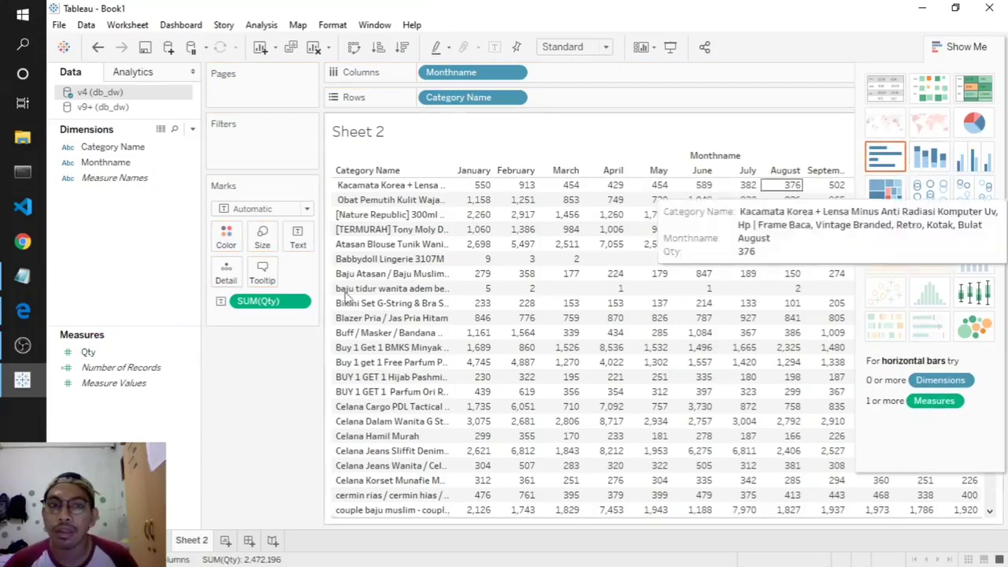
- Put SUM(Qty) on Rows and set the Marks type to Line for a monthly Qty chart
left_click_drag(88, 352, 425, 73)
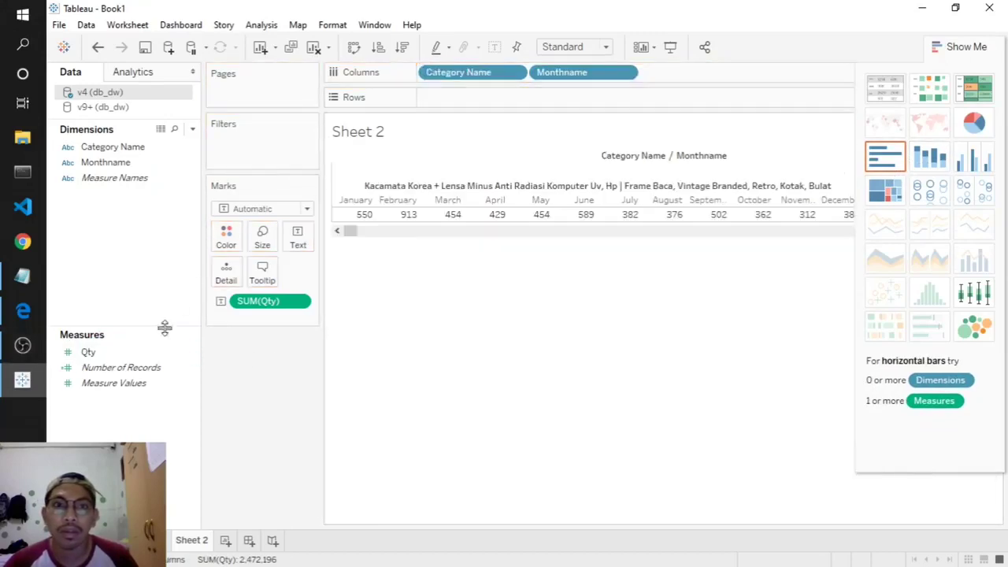
left_click_drag(88, 352, 449, 106)
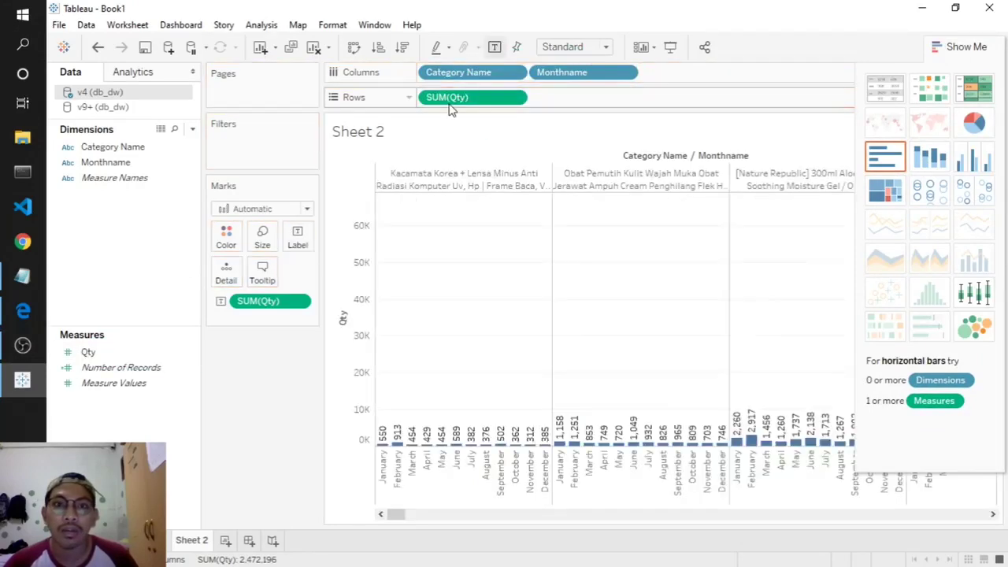
left_click(260, 210)
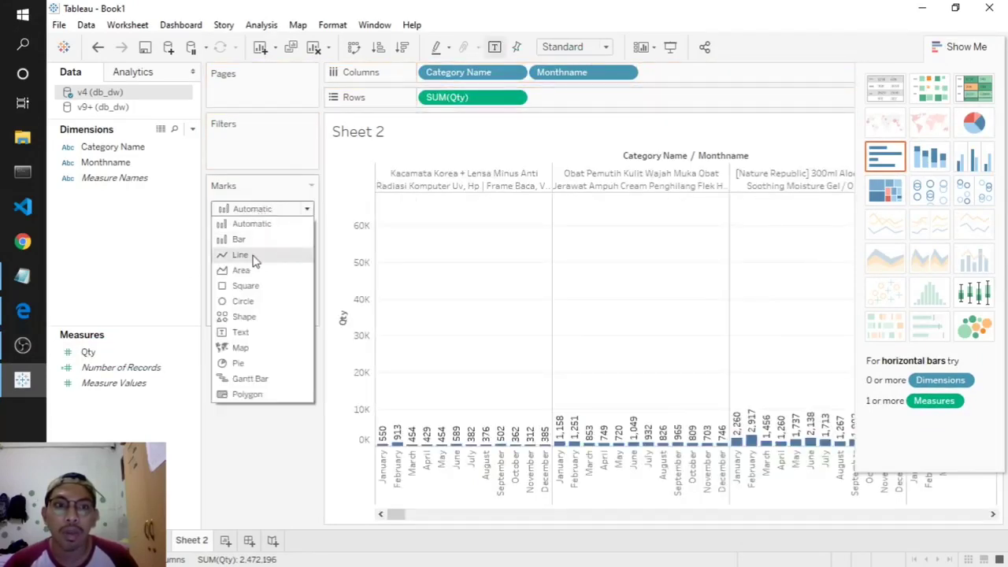
left_click(254, 256)
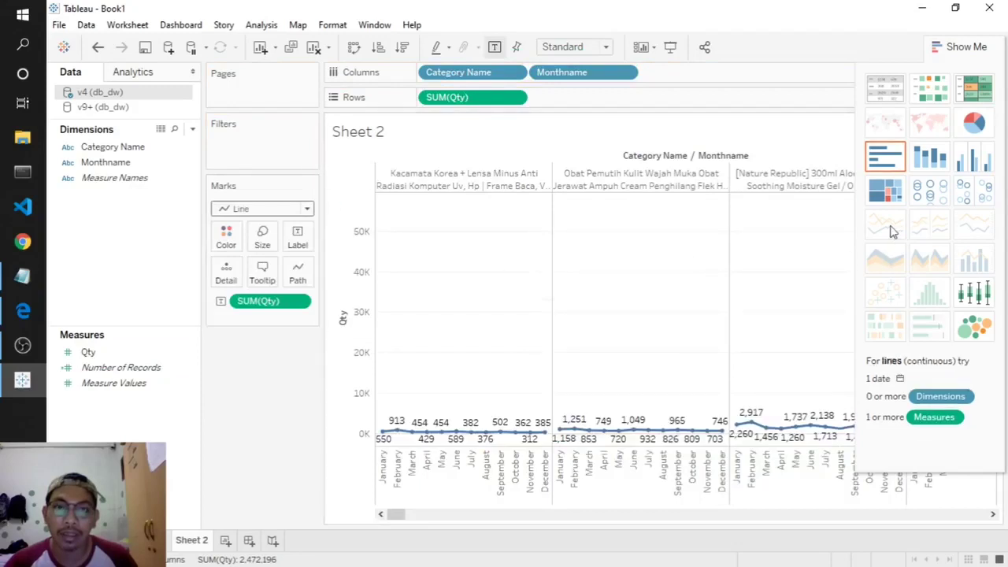
left_click(963, 45)
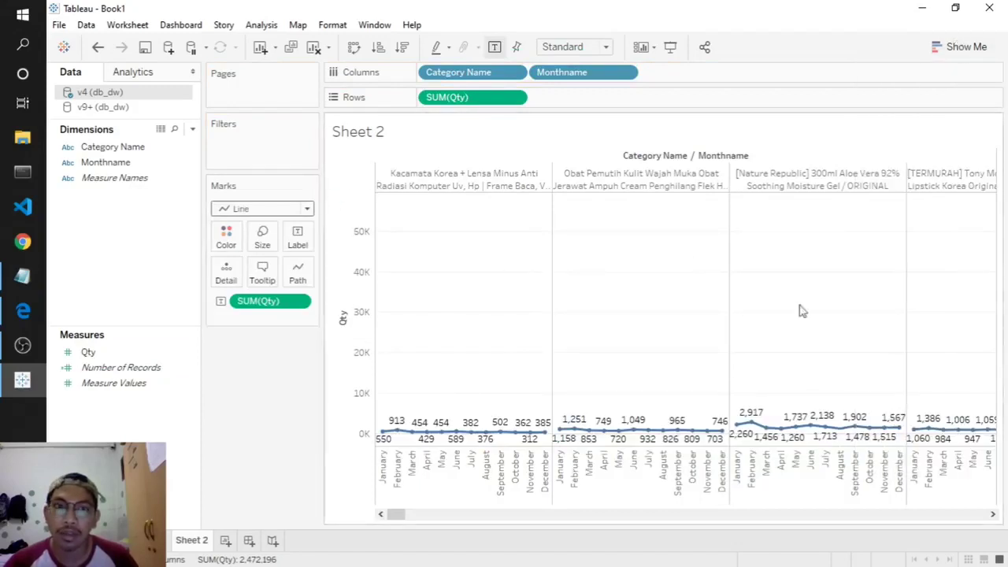
- Show the Category Name filter card beside the chart
right_click(254, 371)
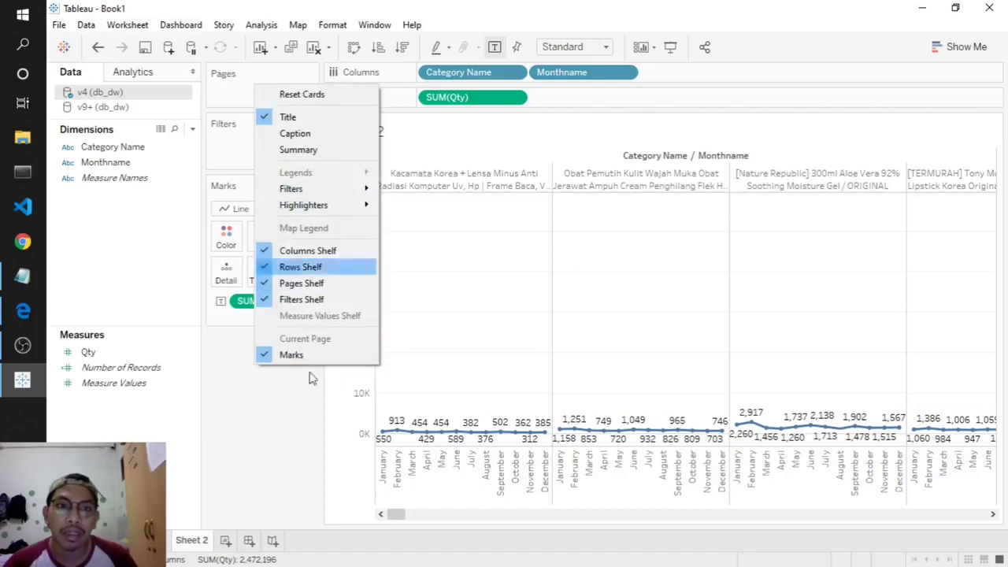
left_click(288, 468)
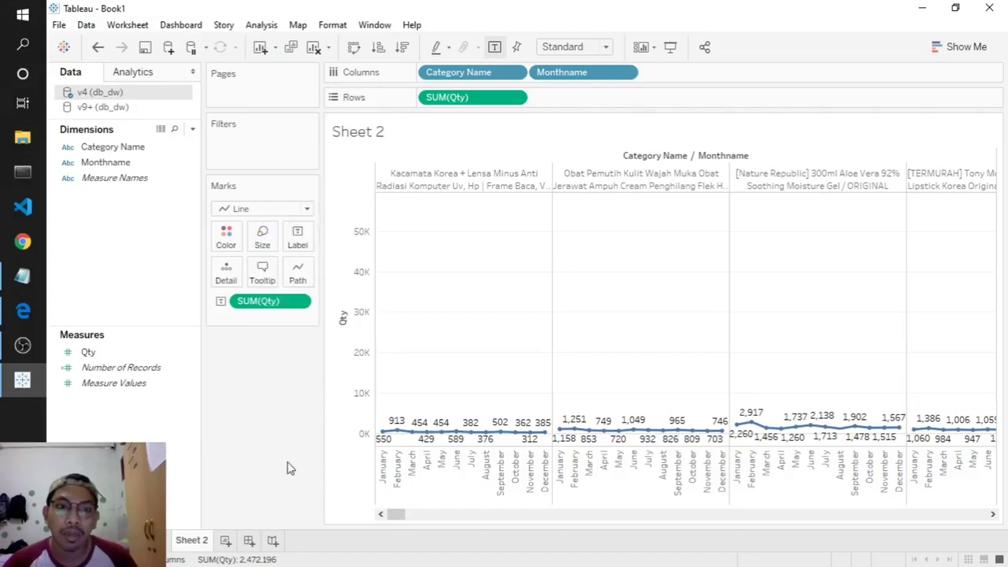
right_click(233, 396)
mouse_move(331, 220)
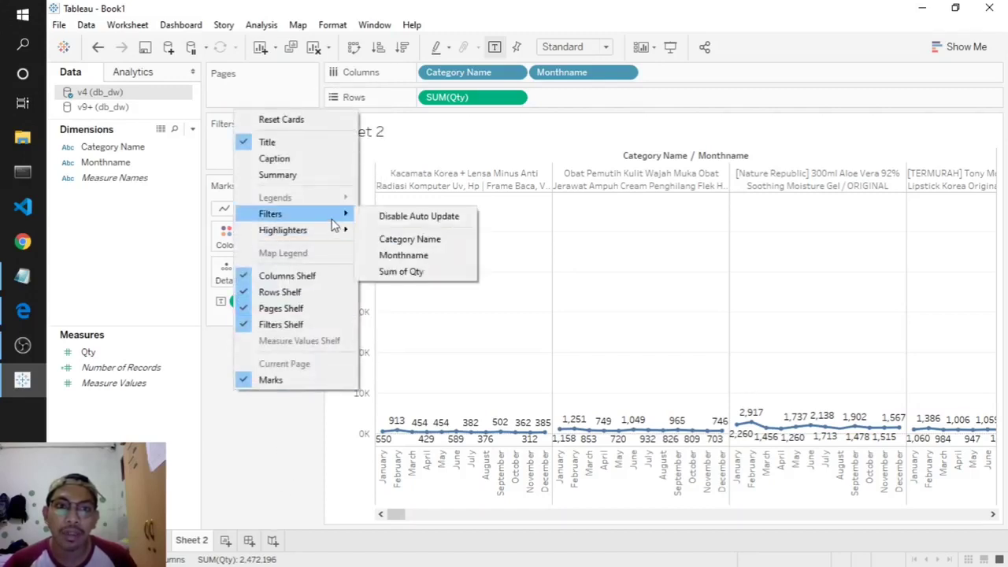
left_click(418, 244)
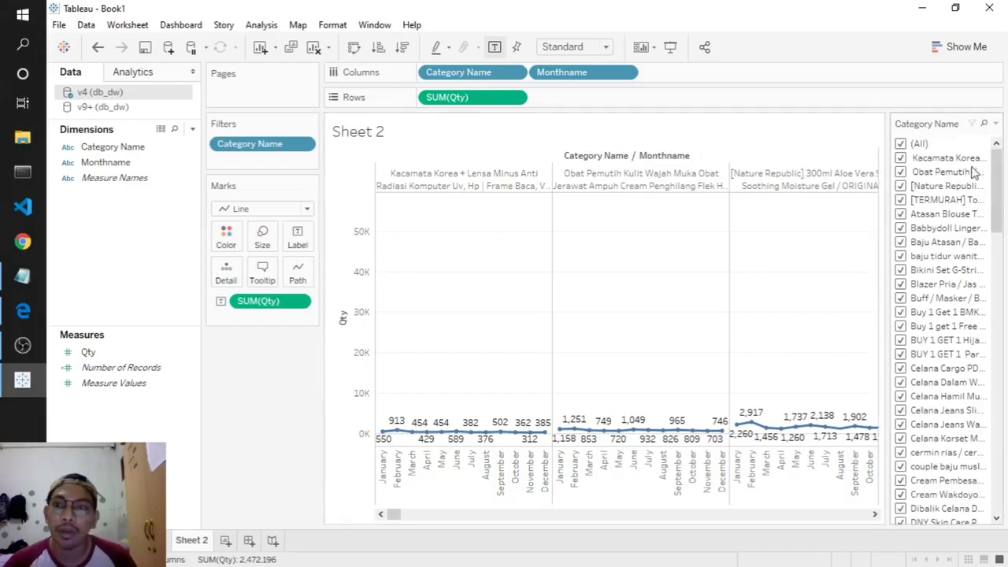
- Make it a Single Value (dropdown) filter showing Bikini Set G-String & Bra Shiny Woman
left_click(995, 124)
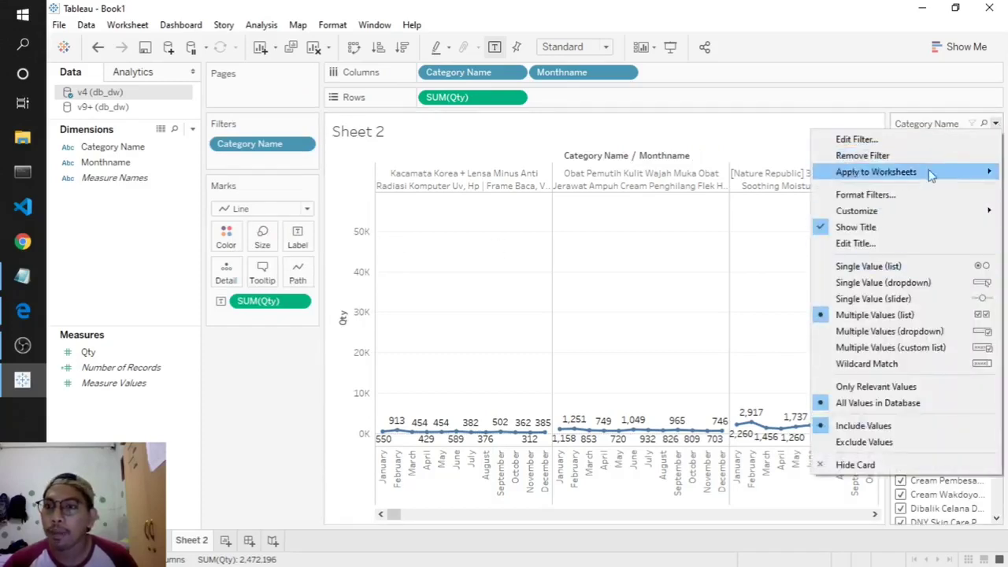
left_click(926, 126)
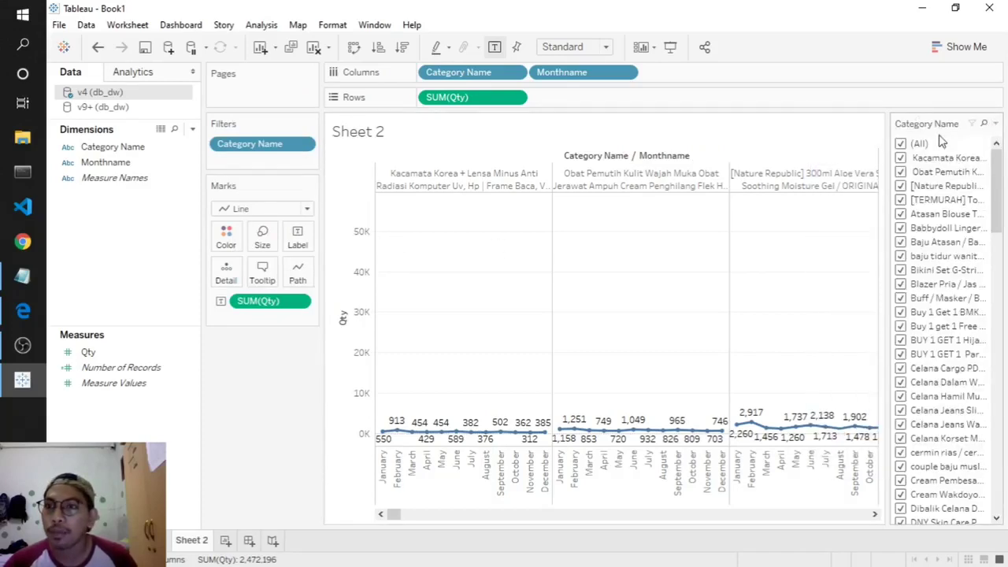
left_click(996, 124)
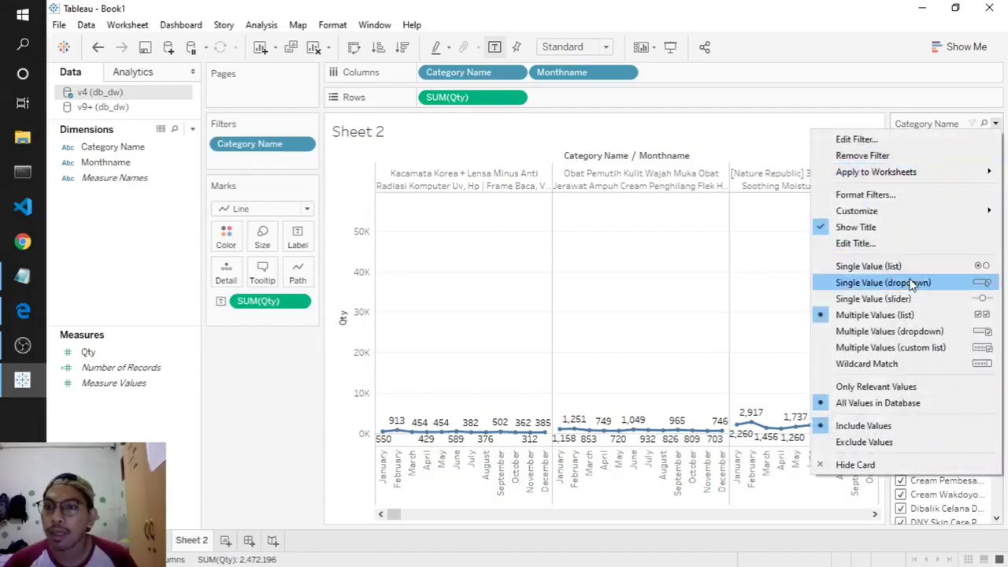
left_click(910, 284)
left_click(942, 145)
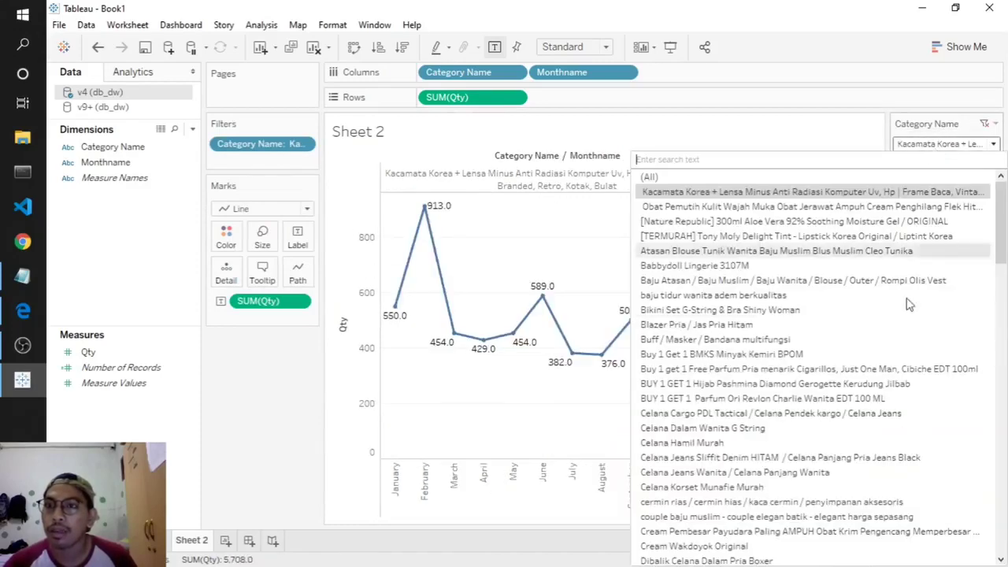
left_click(905, 323)
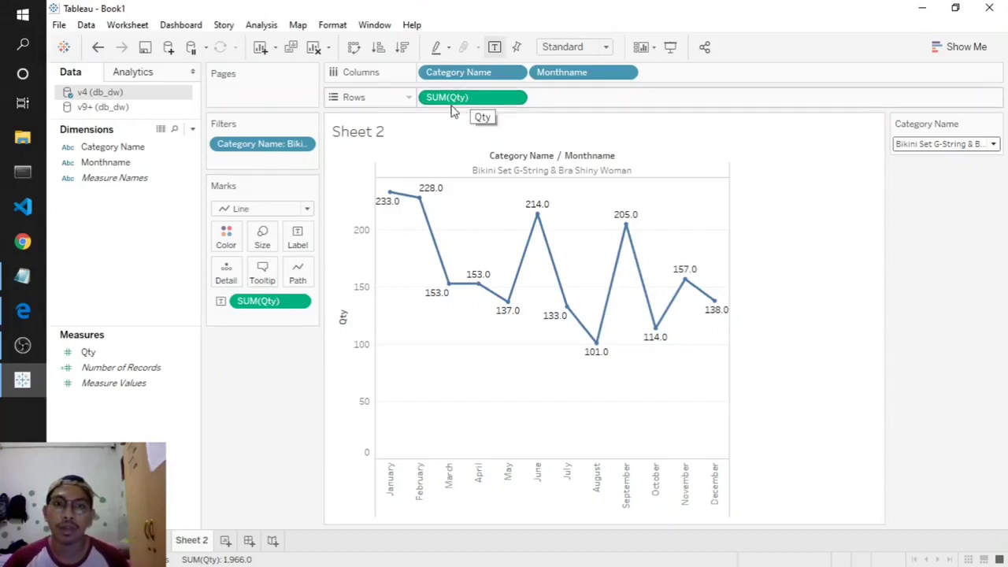
- Duplicate SUM(Qty) on Rows as a dual axis, set its marks to Area, and remove labels
left_click_drag(453, 105, 576, 105)
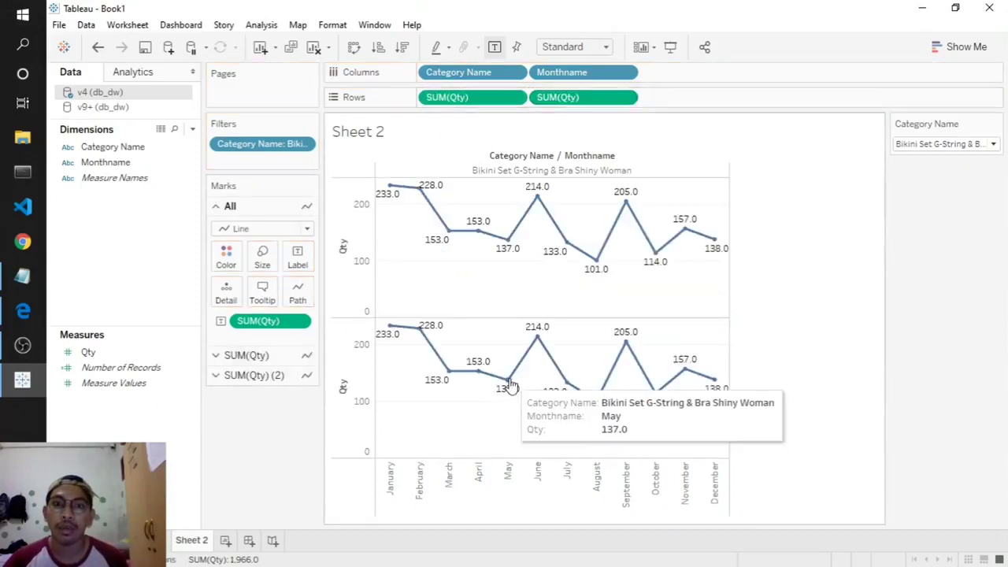
right_click(608, 100)
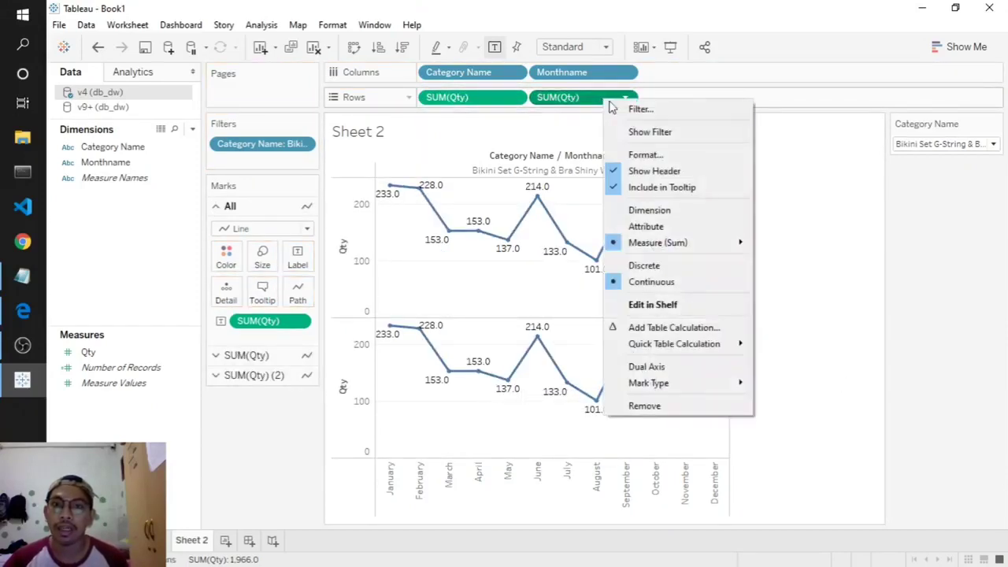
left_click(647, 368)
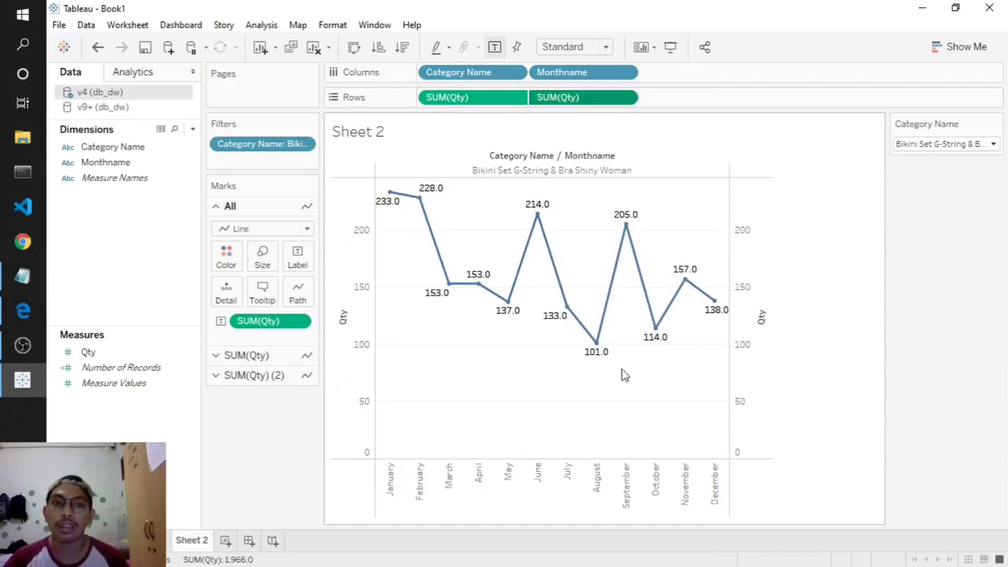
left_click(220, 376)
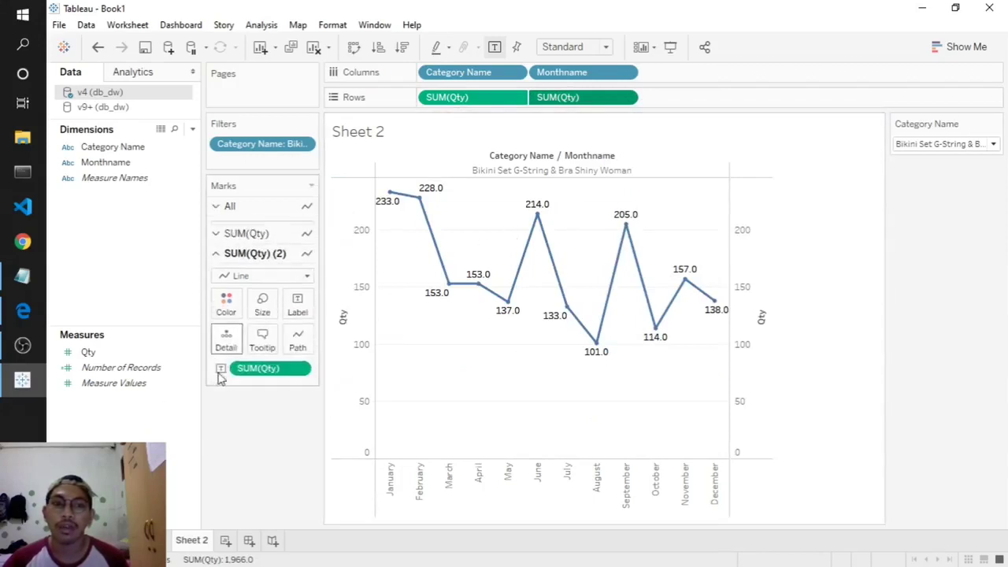
left_click(253, 271)
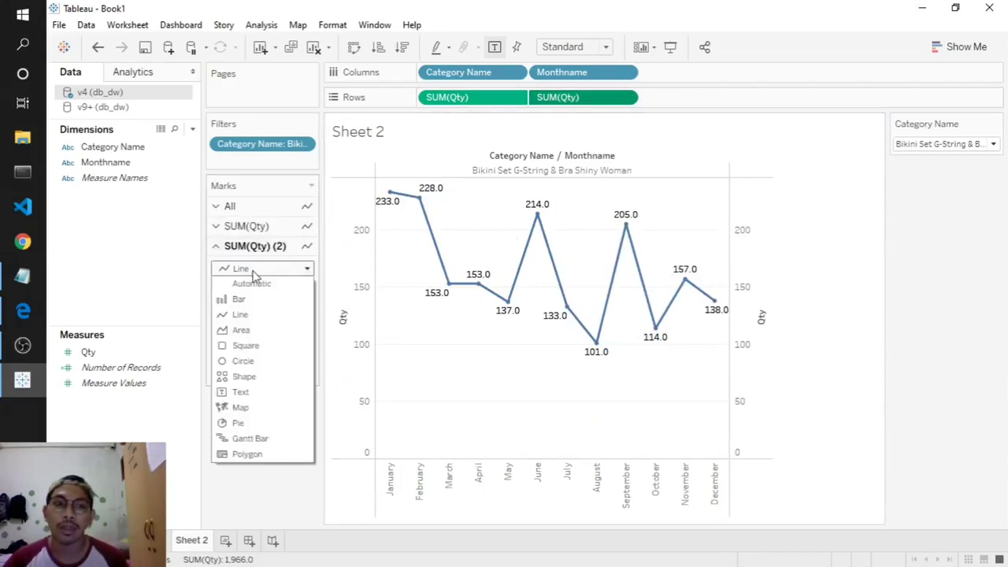
left_click(250, 331)
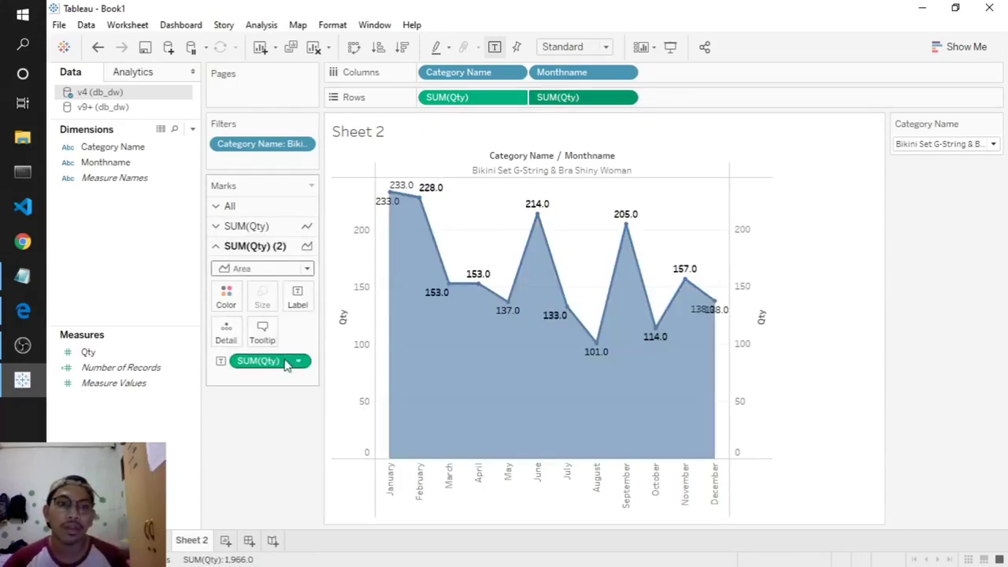
left_click_drag(287, 361, 265, 484)
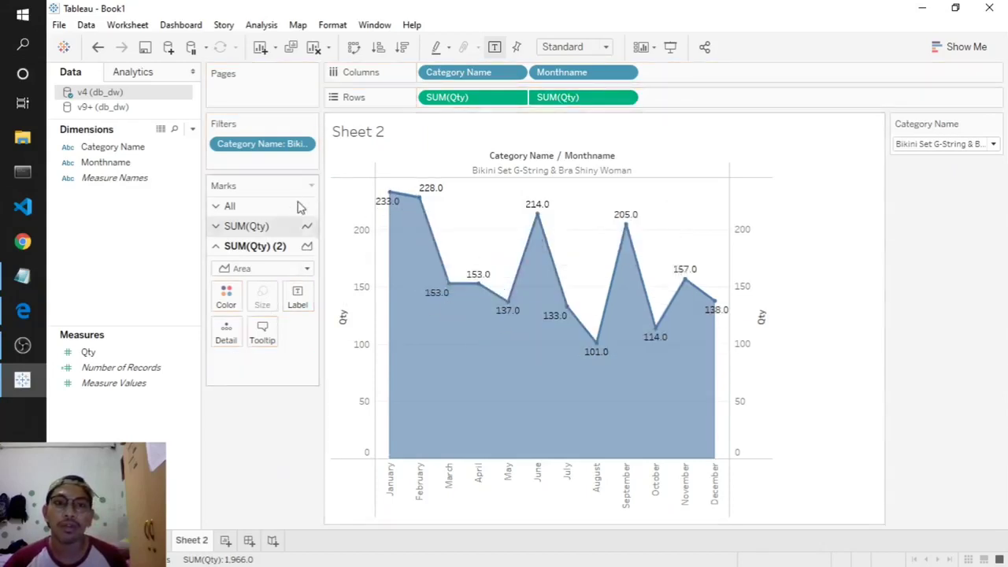
- Colour the SUM(Qty) (2) area fill pink after trying several swatches
left_click(227, 296)
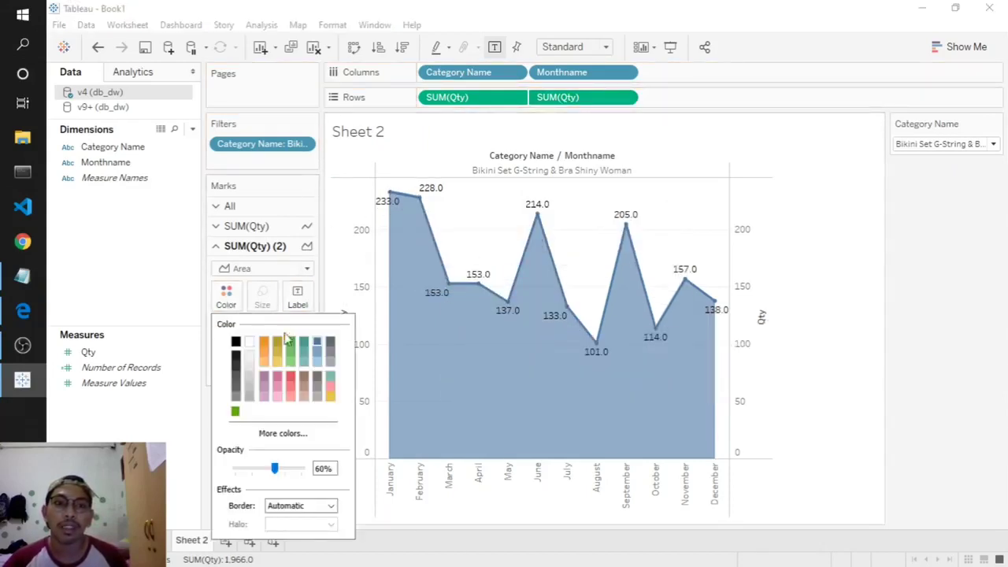
left_click(265, 364)
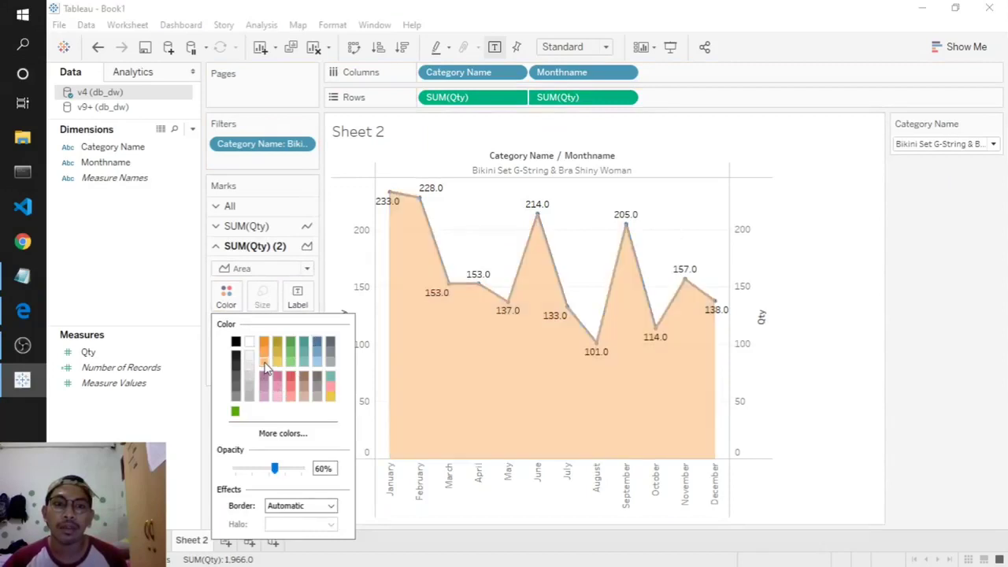
left_click(331, 377)
left_click(330, 400)
left_click(331, 378)
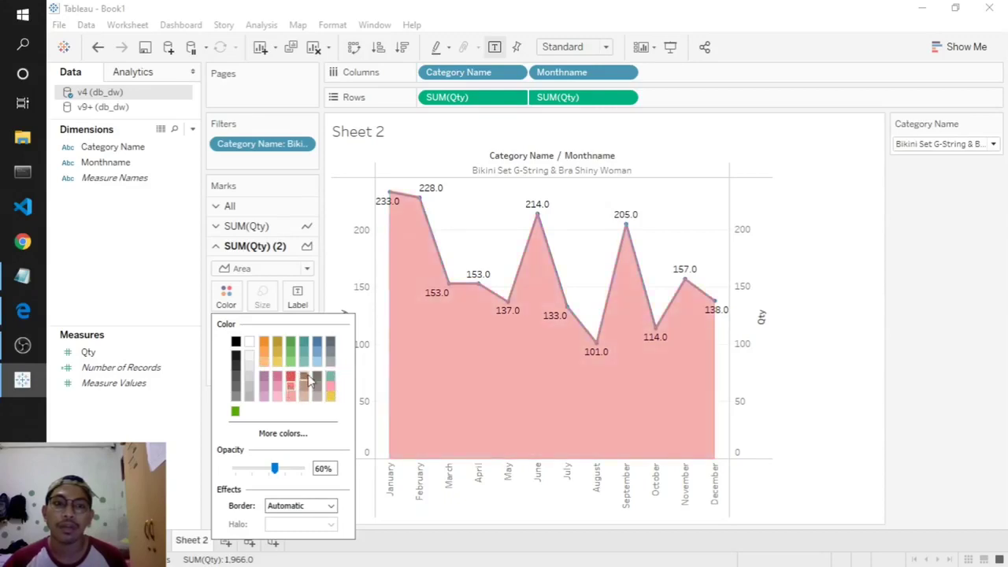
left_click(292, 398)
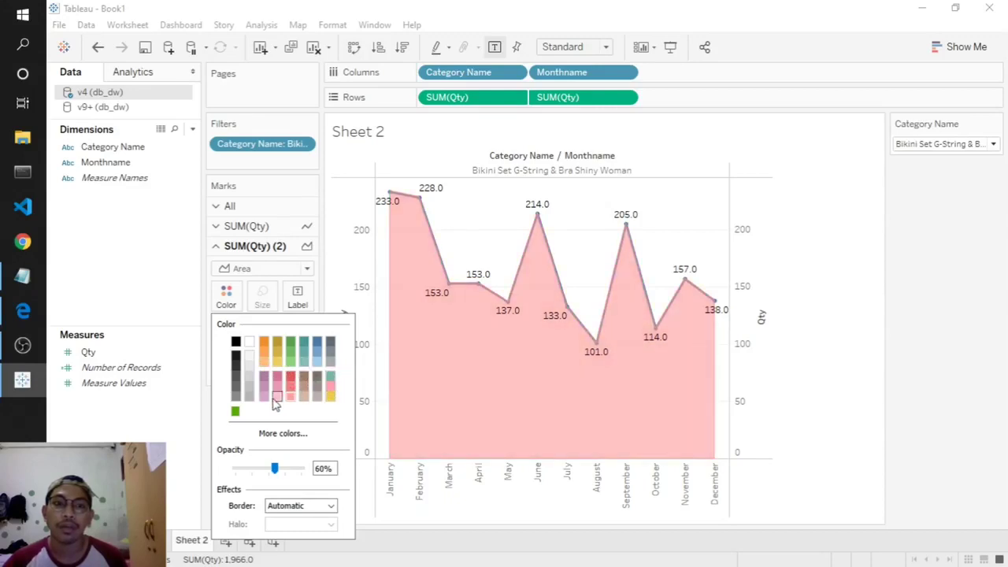
left_click(276, 397)
left_click(280, 389)
left_click(156, 435)
- Make the SUM(Qty) line orange
left_click(247, 226)
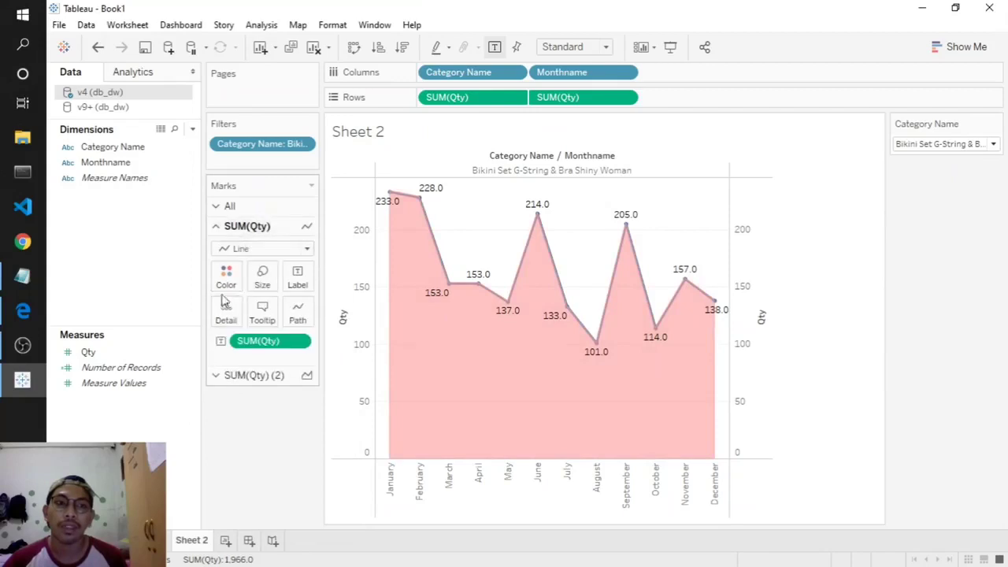
left_click(226, 277)
left_click(276, 339)
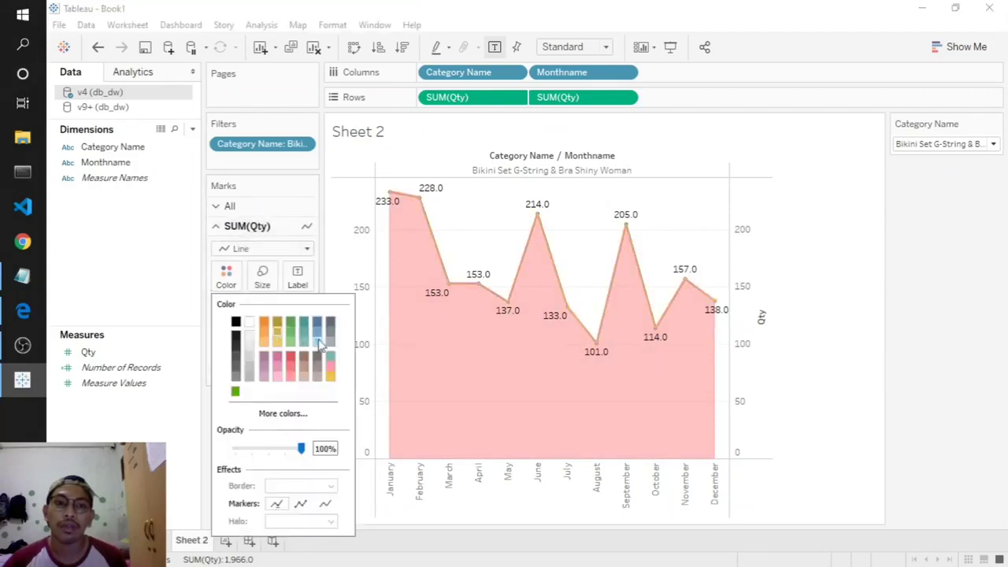
left_click(138, 418)
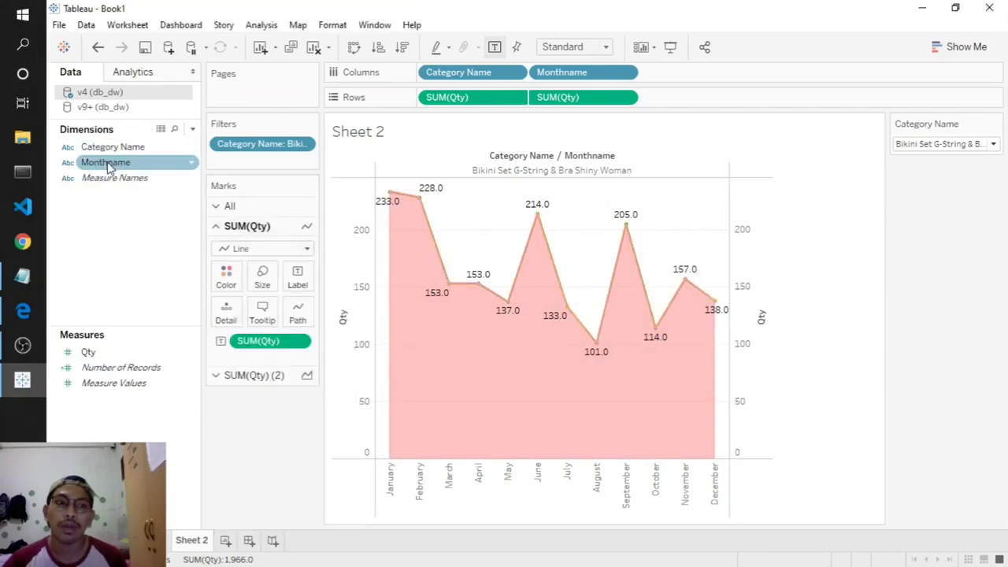
- Colour the line by Monthname and hide both the left and right Qty axis headers
left_click_drag(101, 163, 228, 286)
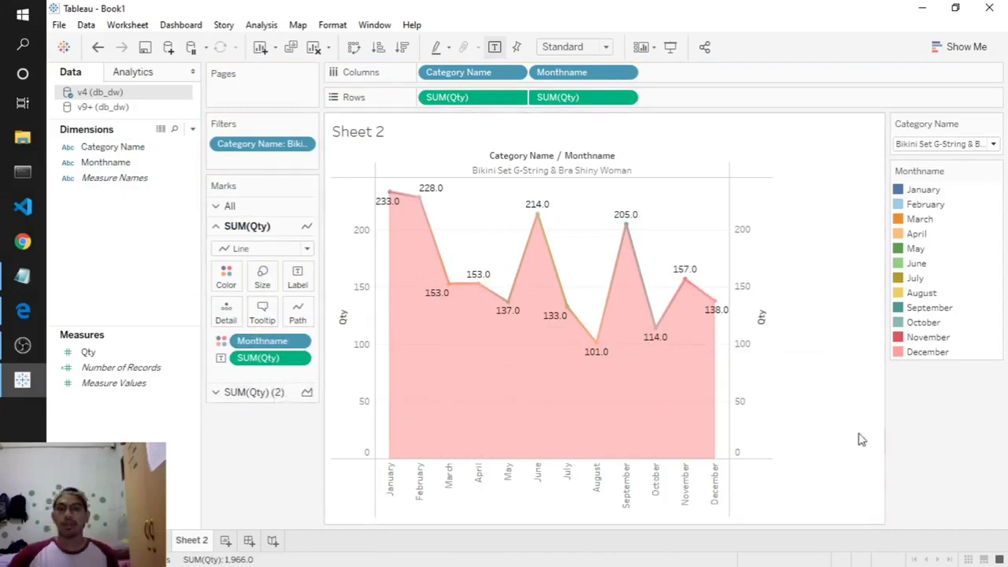
right_click(761, 345)
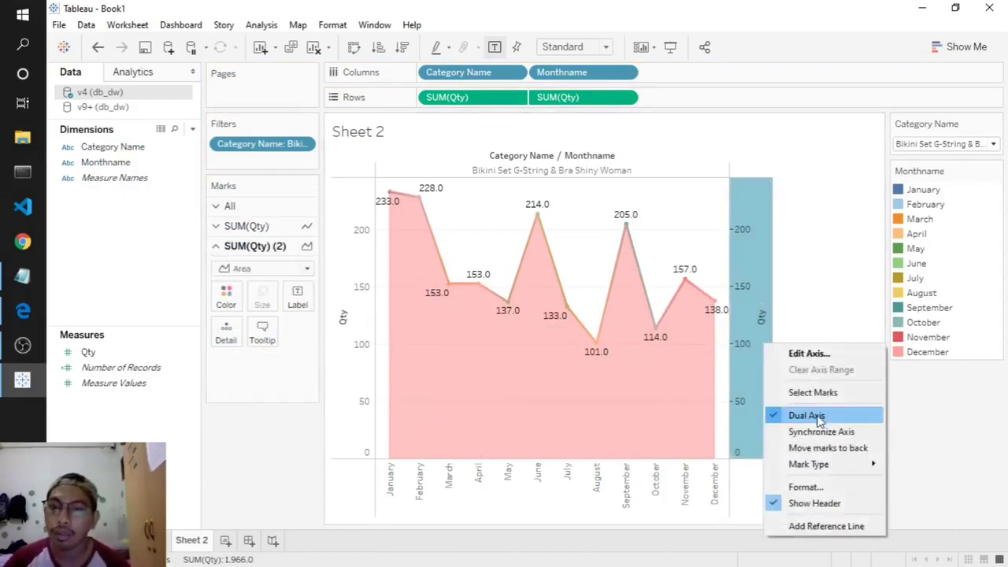
left_click(817, 503)
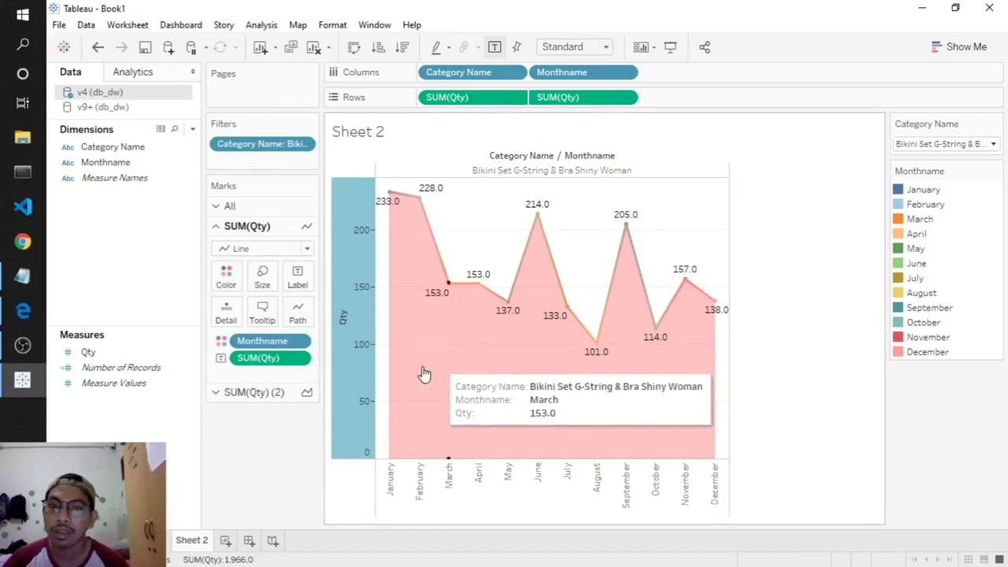
right_click(352, 360)
left_click(396, 500)
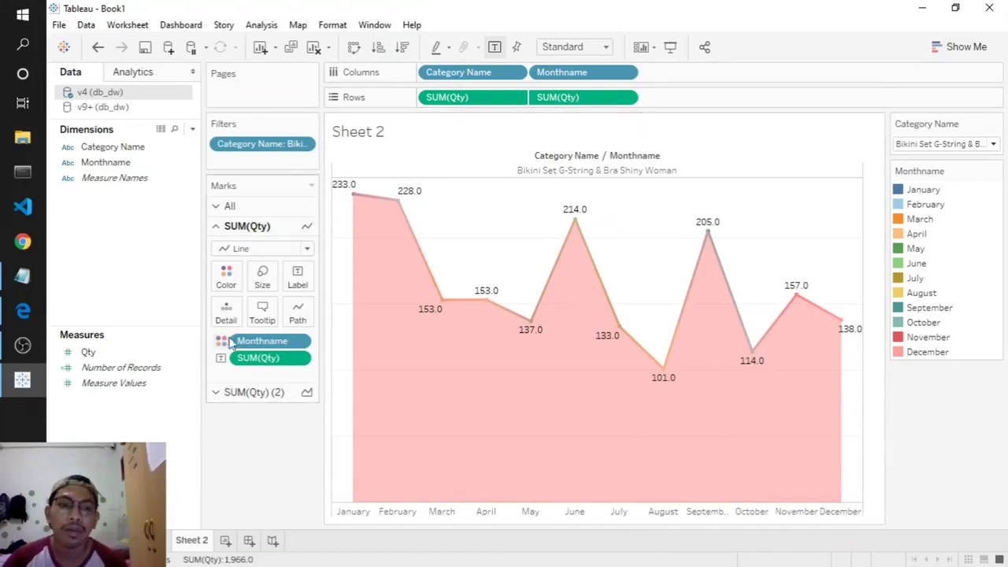
- Try recolouring the area fill grey-brown, dismissing the error messages that appear
left_click(255, 392)
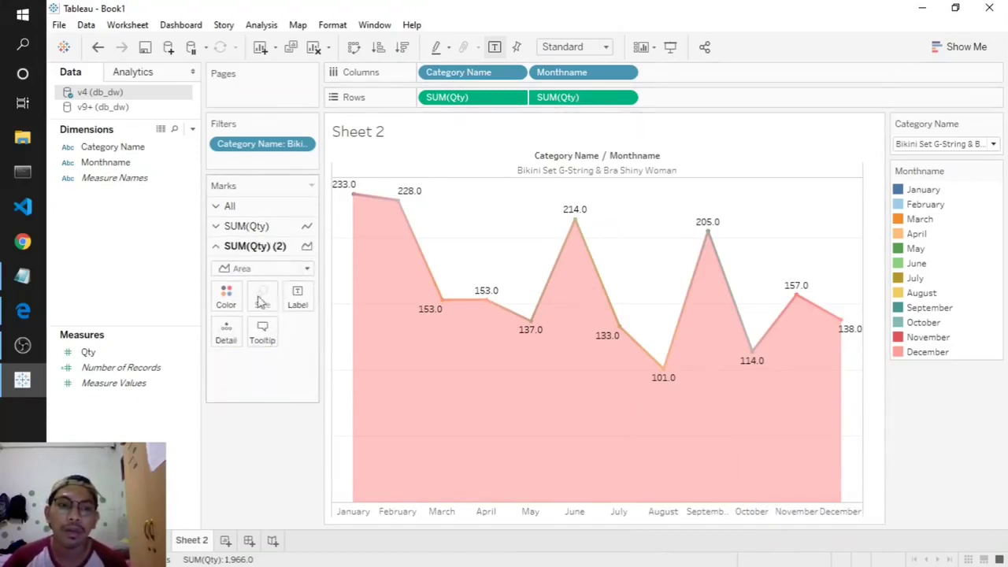
left_click(227, 295)
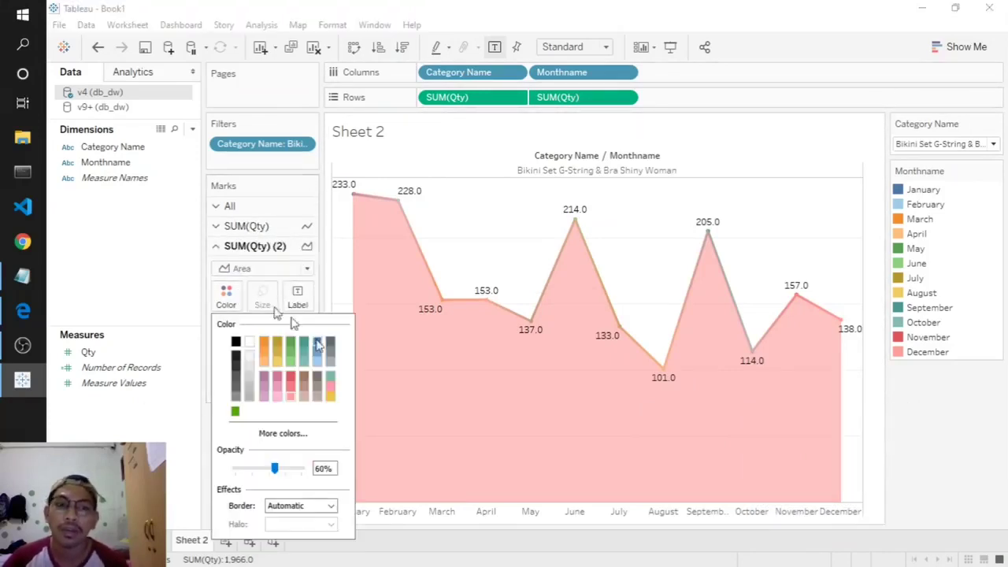
left_click(316, 380)
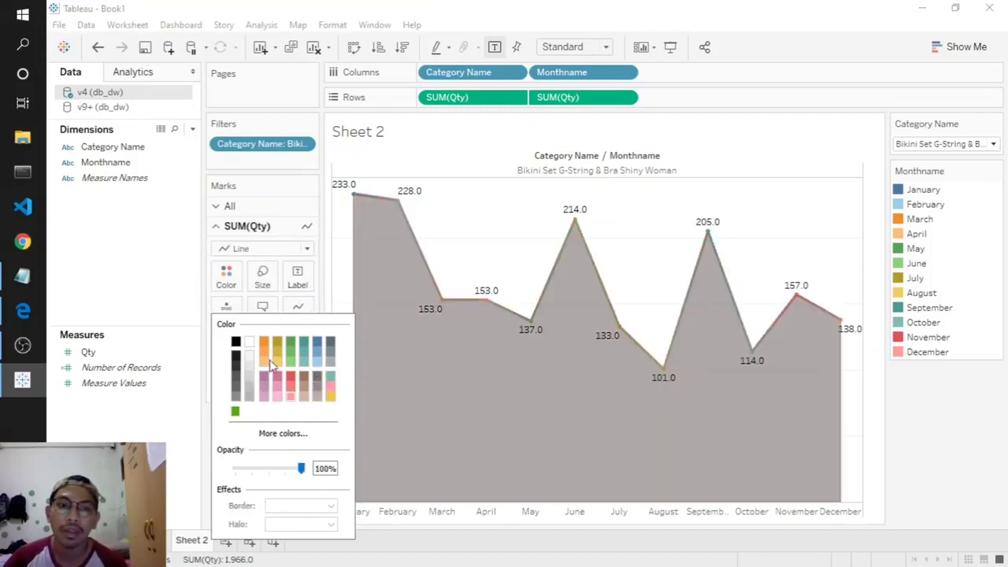
left_click(316, 368)
left_click(639, 312)
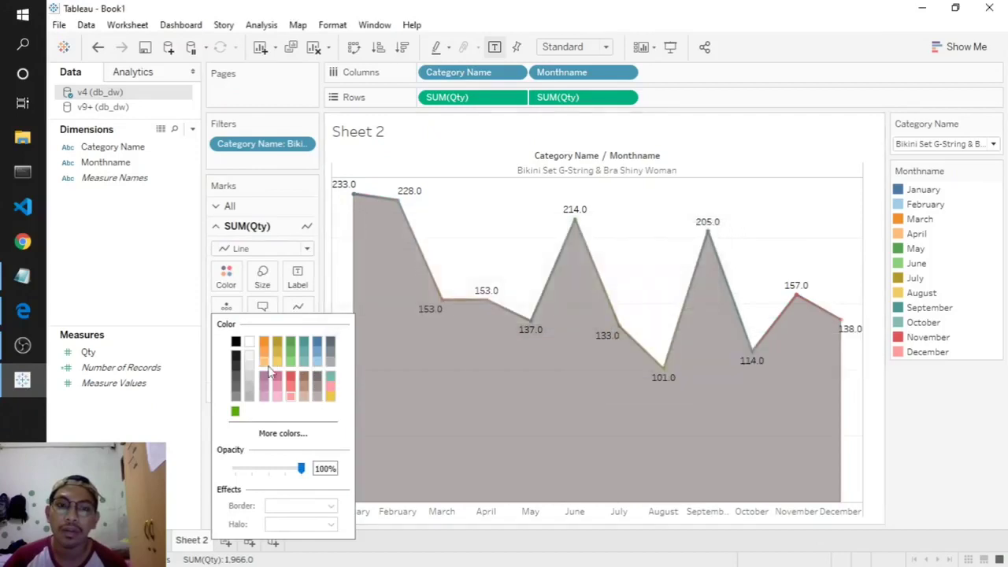
left_click(323, 366)
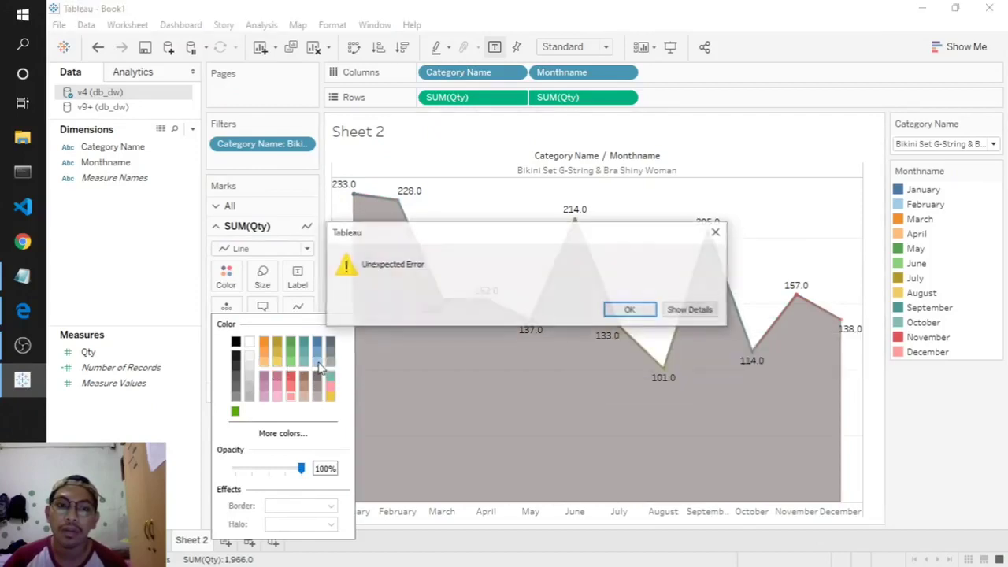
left_click(641, 312)
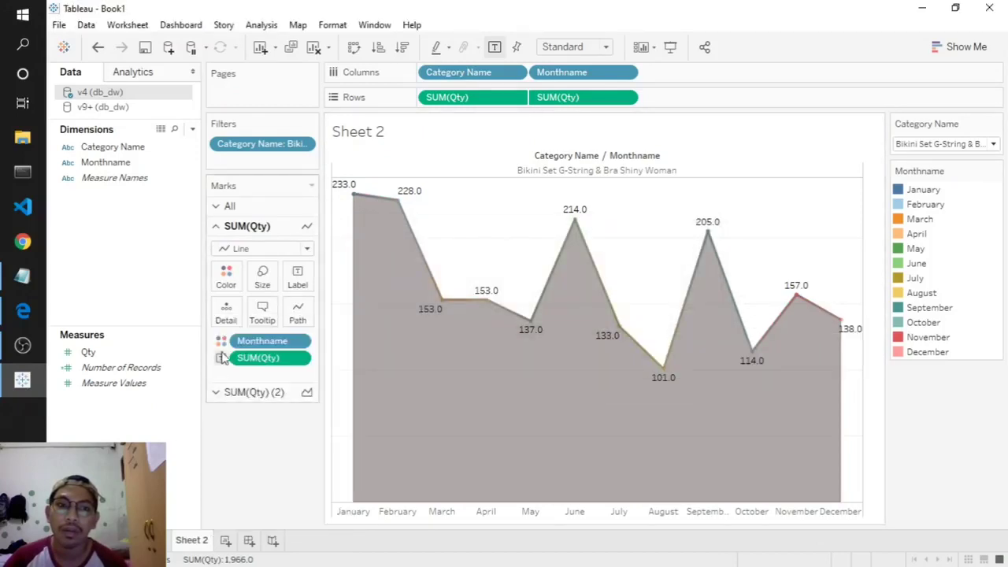
- Edit the line's Monthname colours, selecting October in the colour list
left_click(226, 278)
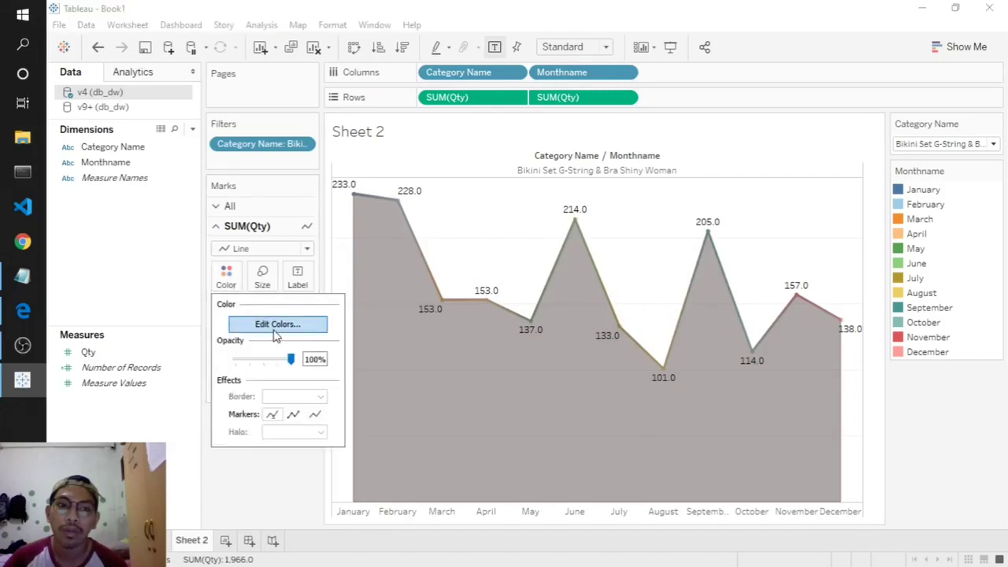
left_click(277, 325)
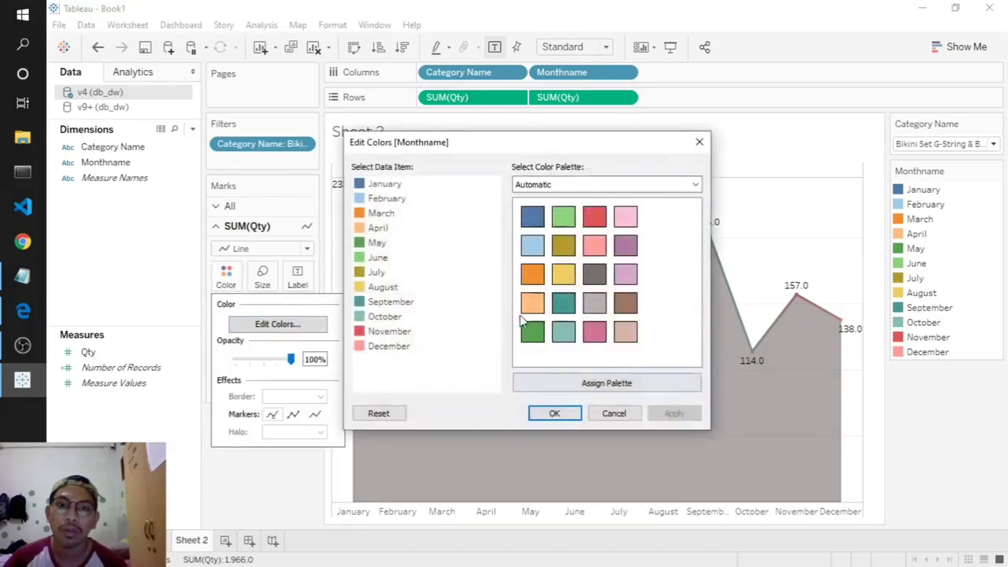
left_click(383, 317)
left_click(553, 414)
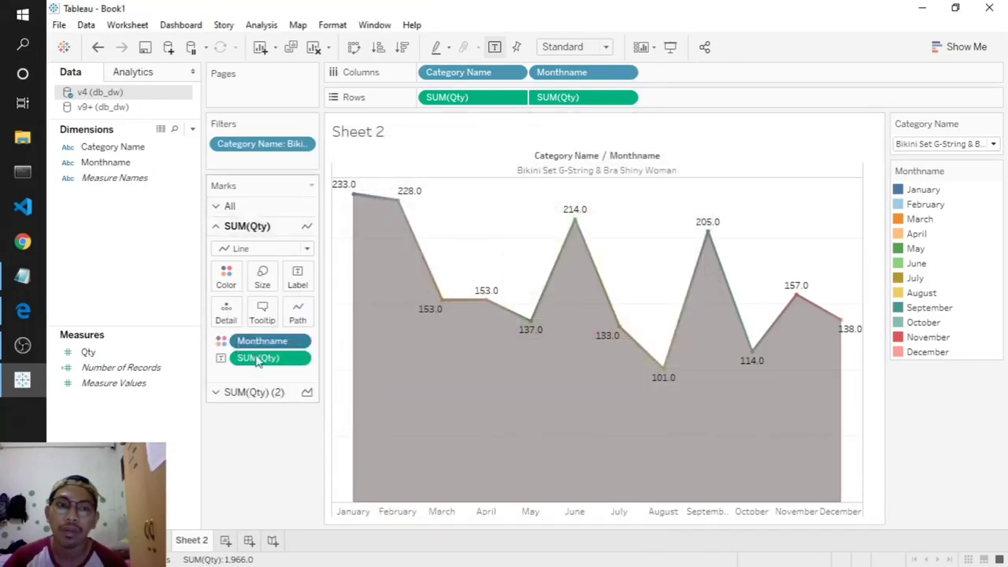
- Set the SUM(Qty) (2) area fill to teal
left_click(254, 392)
left_click(226, 296)
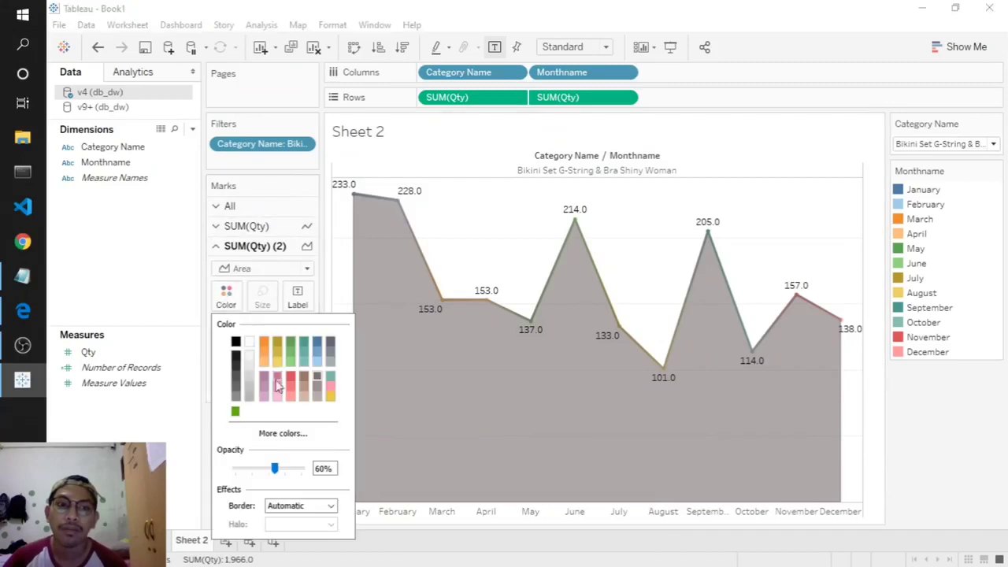
left_click(315, 365)
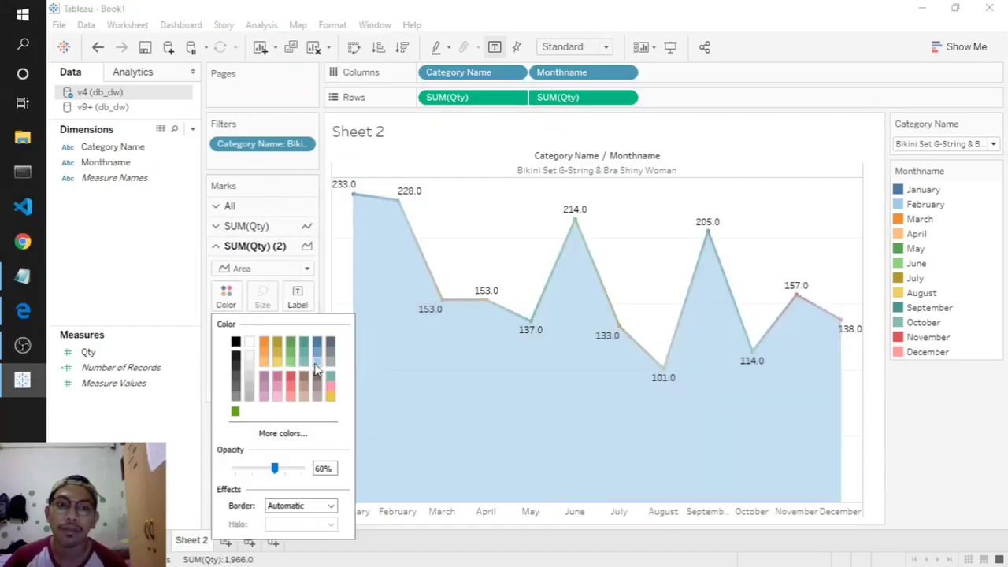
left_click(305, 364)
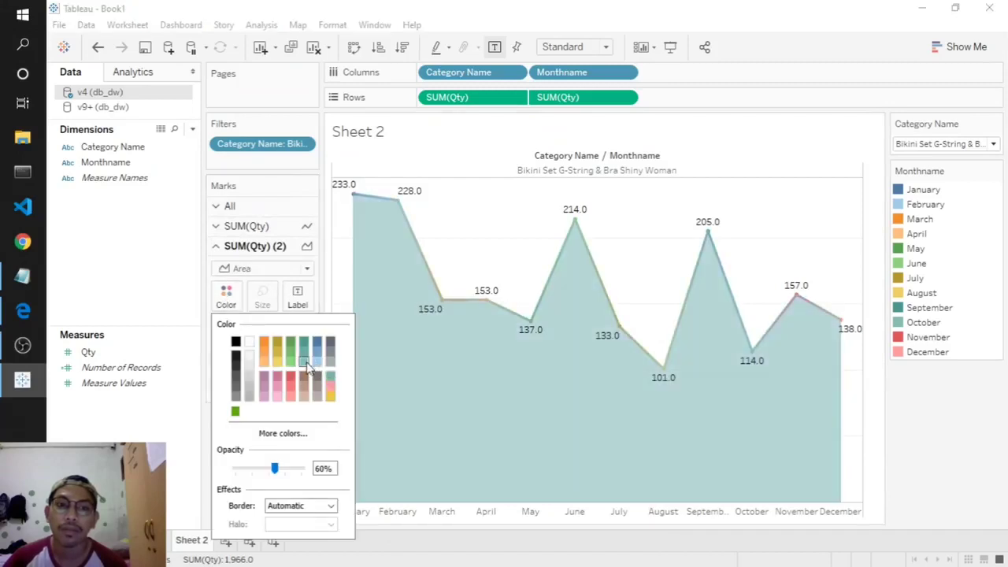
left_click(182, 430)
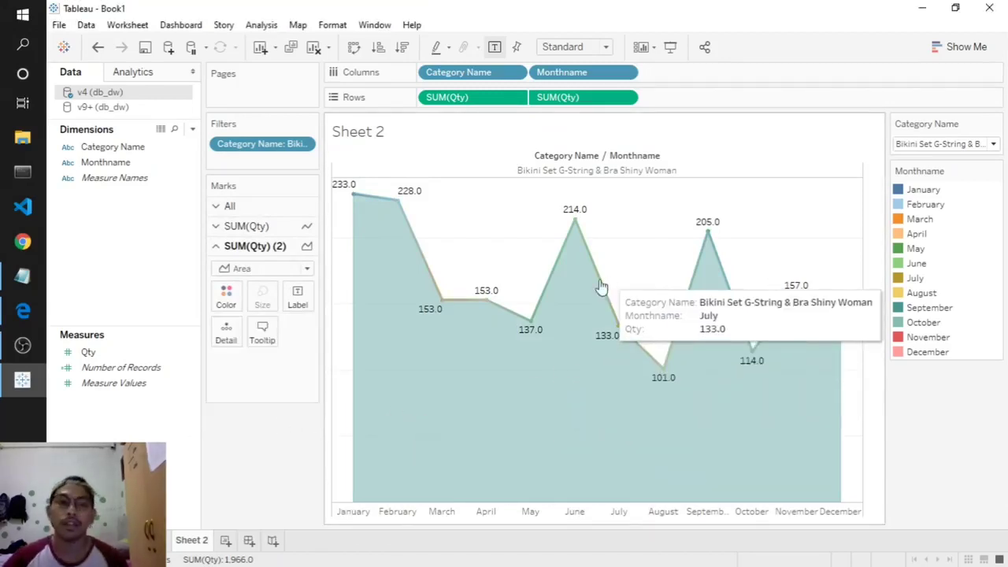
- Rename Sheet 2 to 'salesbymonth'
double_click(195, 542)
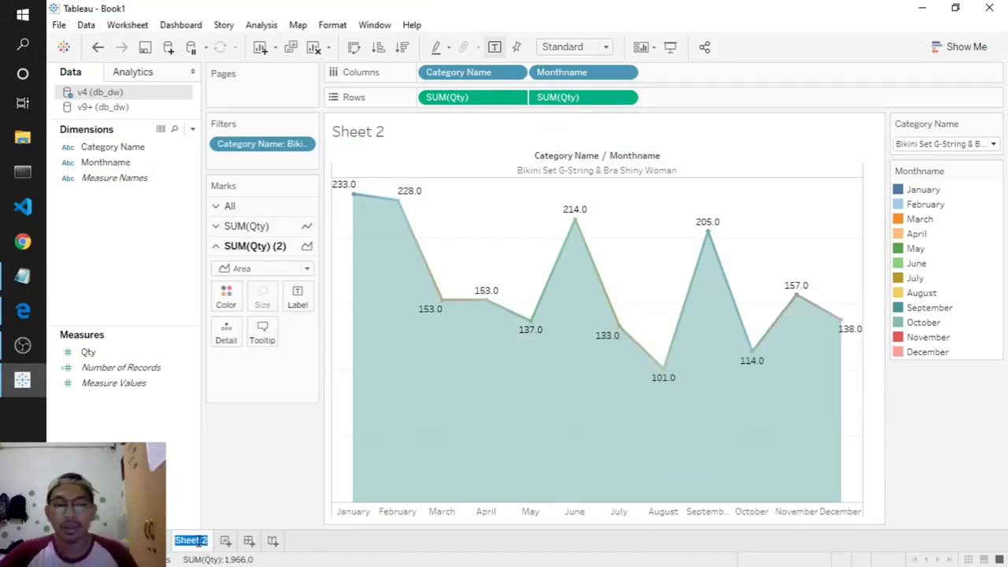
type("sales")
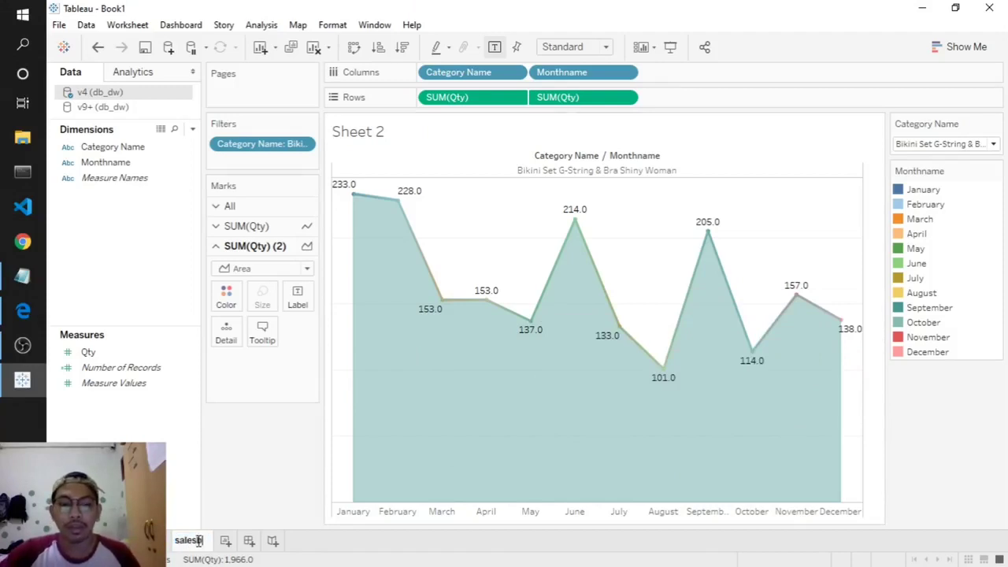
type("bymonth")
key("Return")
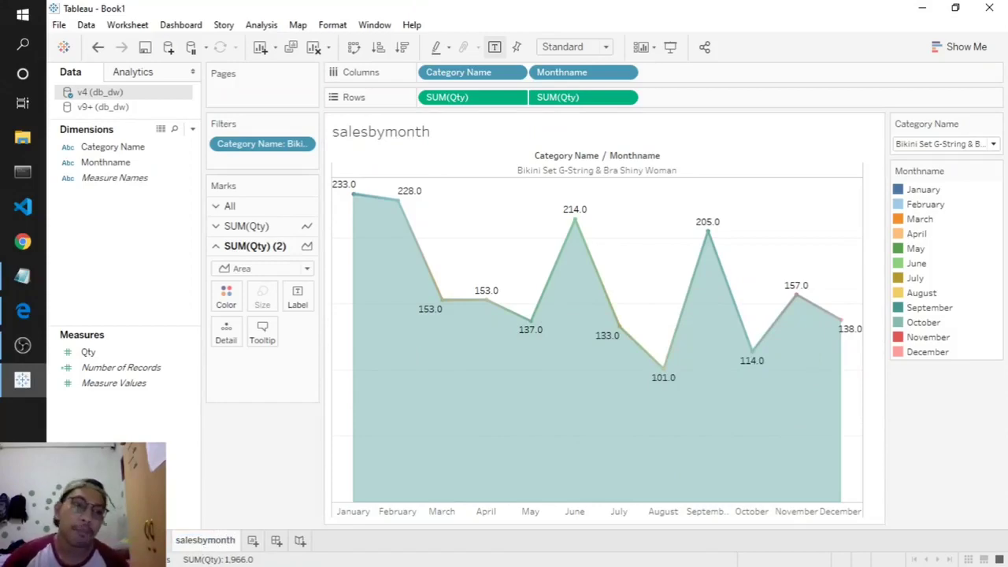
- Check the v9 category-by-cities table line in the Notepad plan, then add a new worksheet
left_click(11, 288)
left_click(264, 82)
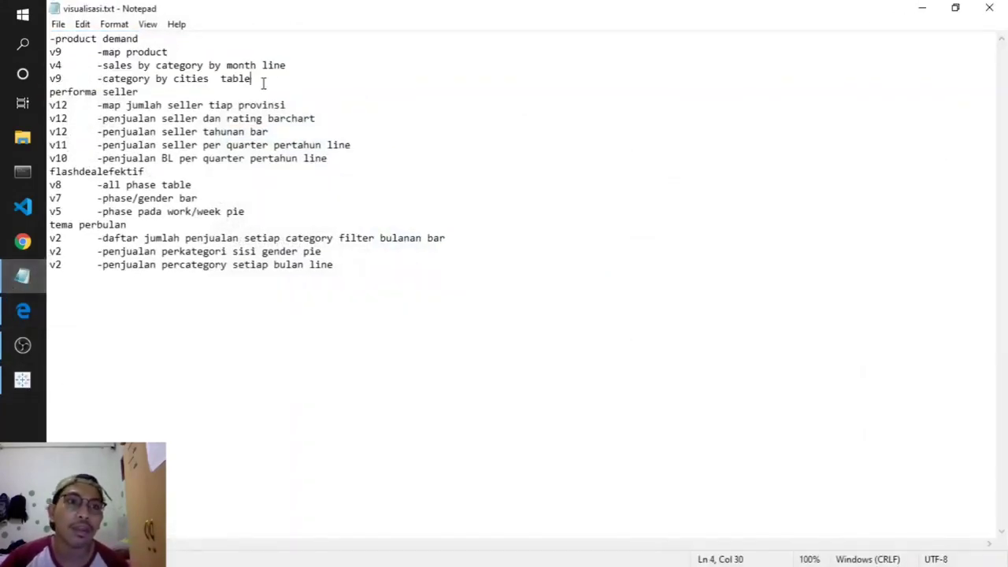
left_click_drag(262, 81, 57, 81)
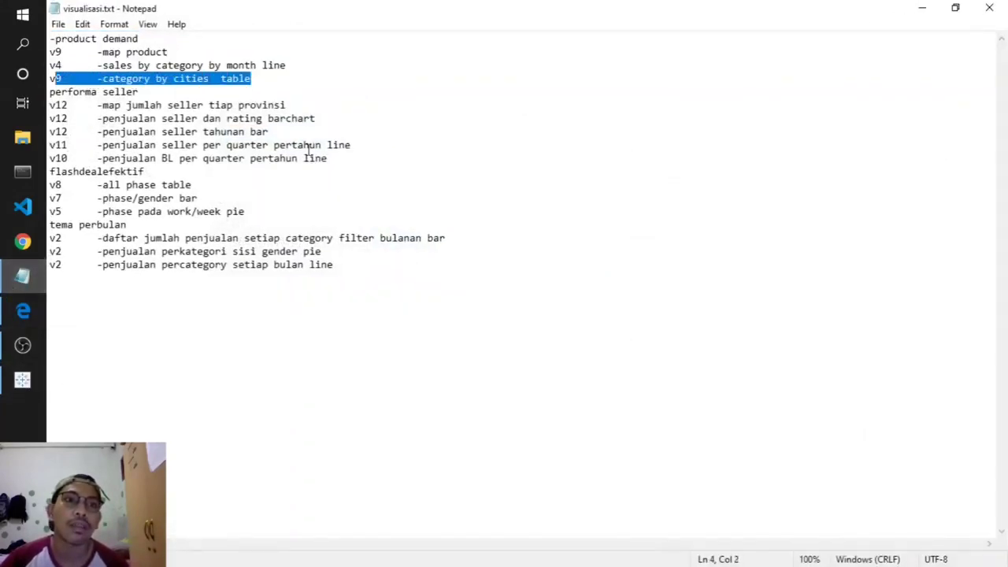
left_click(922, 10)
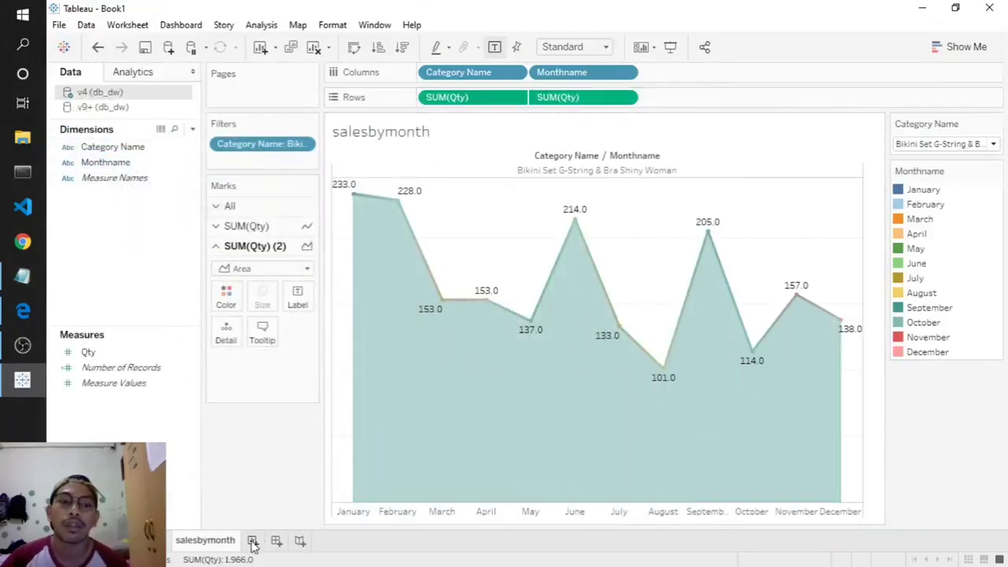
left_click(253, 541)
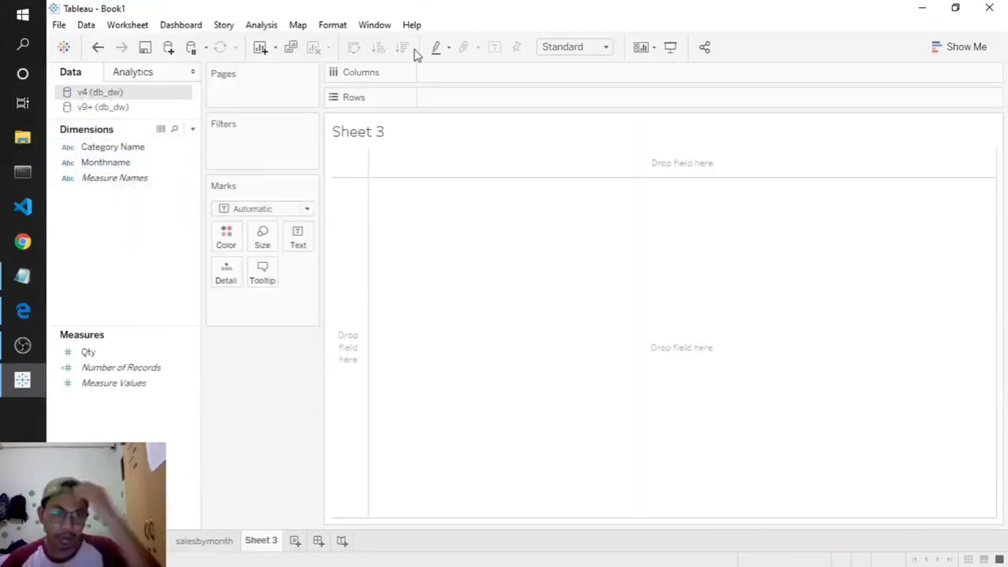
- From v9+, build a table: City Name on Columns, Category Name on Rows, SUM(Quantity) as text
left_click(194, 164)
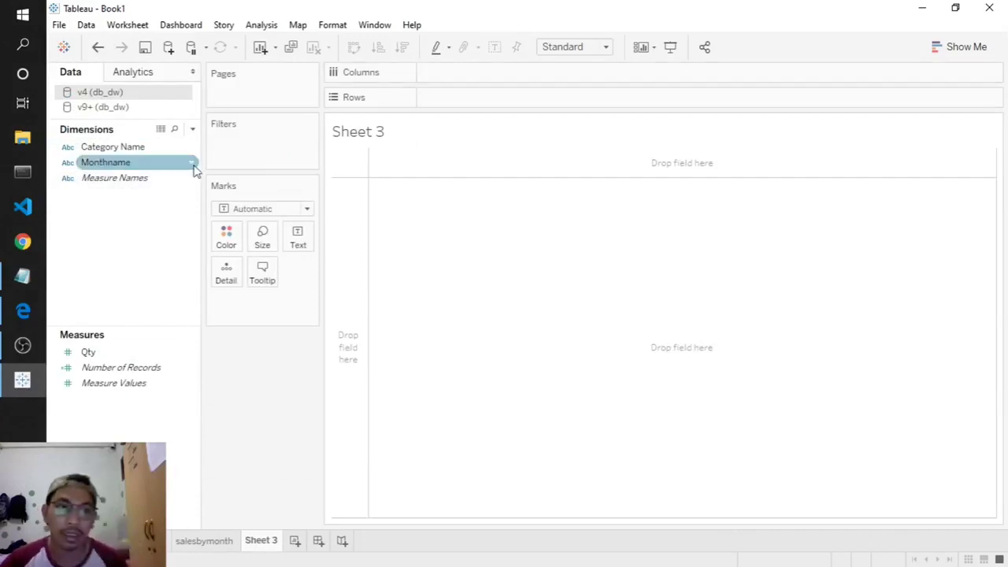
left_click(101, 108)
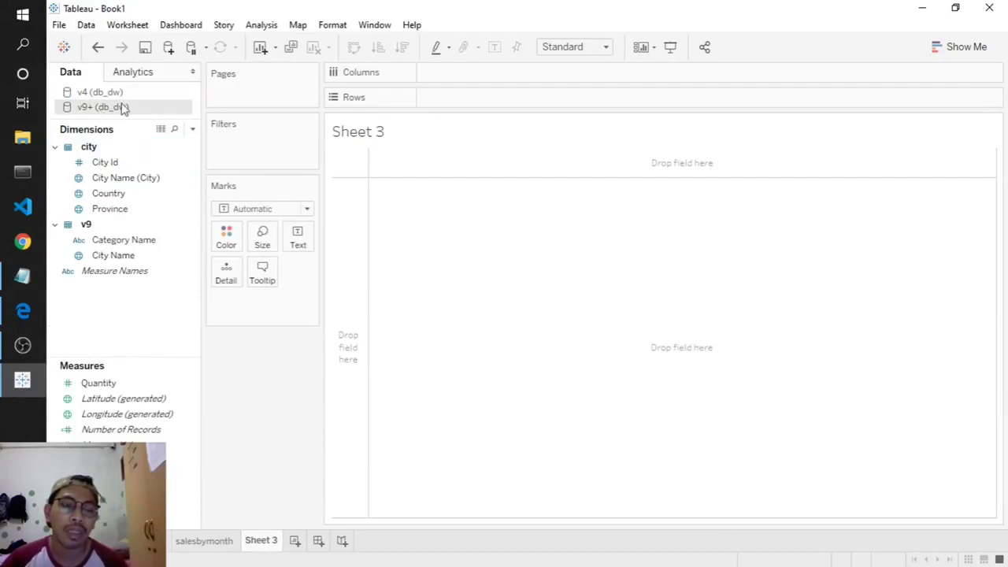
left_click(114, 258)
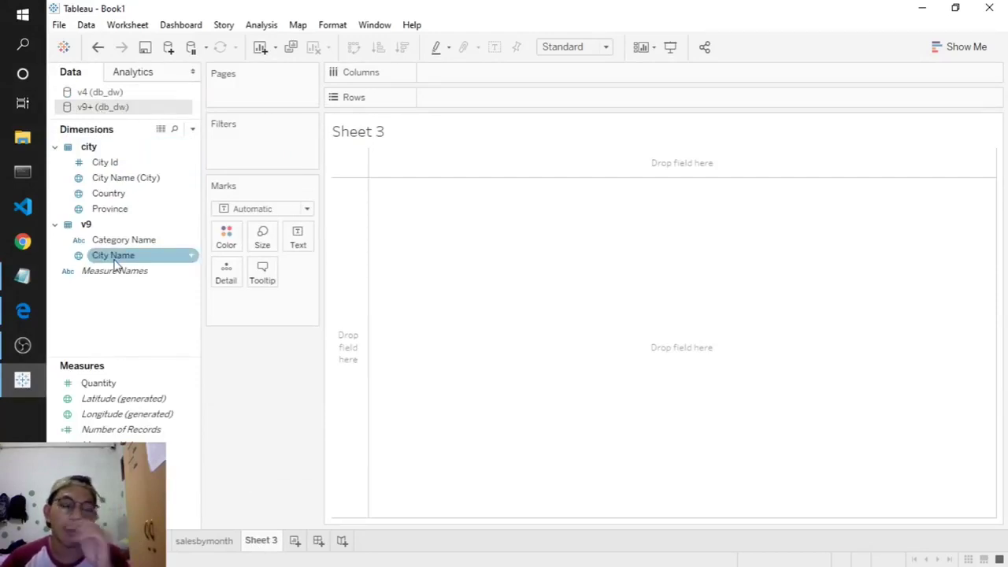
left_click_drag(114, 264, 441, 79)
left_click_drag(114, 239, 470, 102)
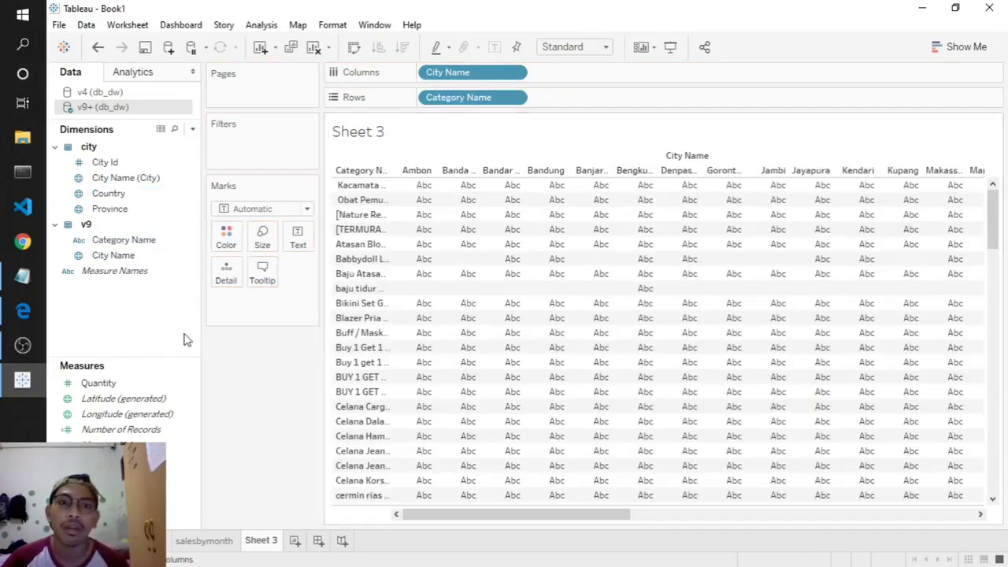
left_click_drag(96, 383, 304, 238)
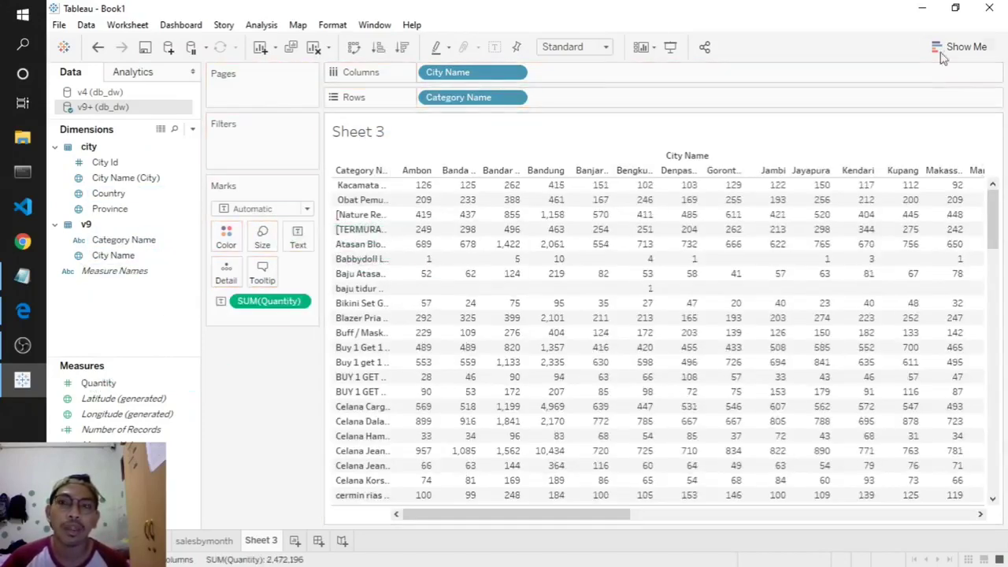
- Move SUM(Quantity) beside City Name on Columns to draw bars per city
left_click(959, 46)
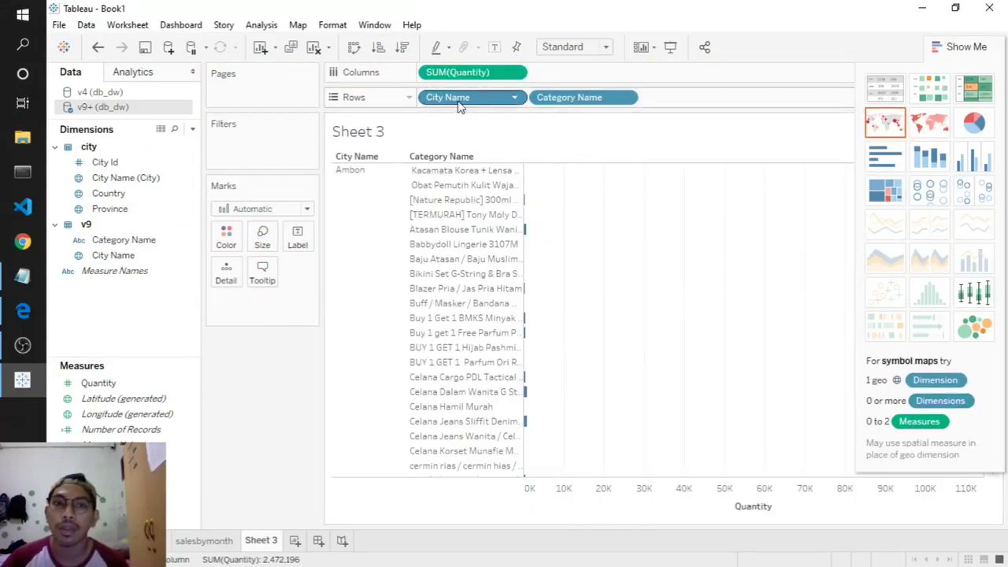
left_click_drag(461, 105, 426, 73)
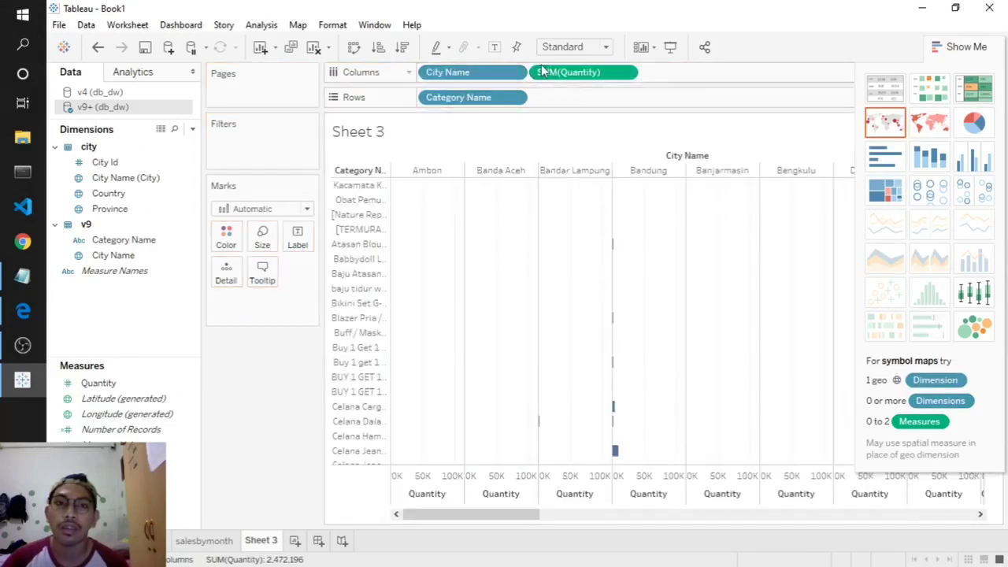
scroll(600, 393, "down", 3)
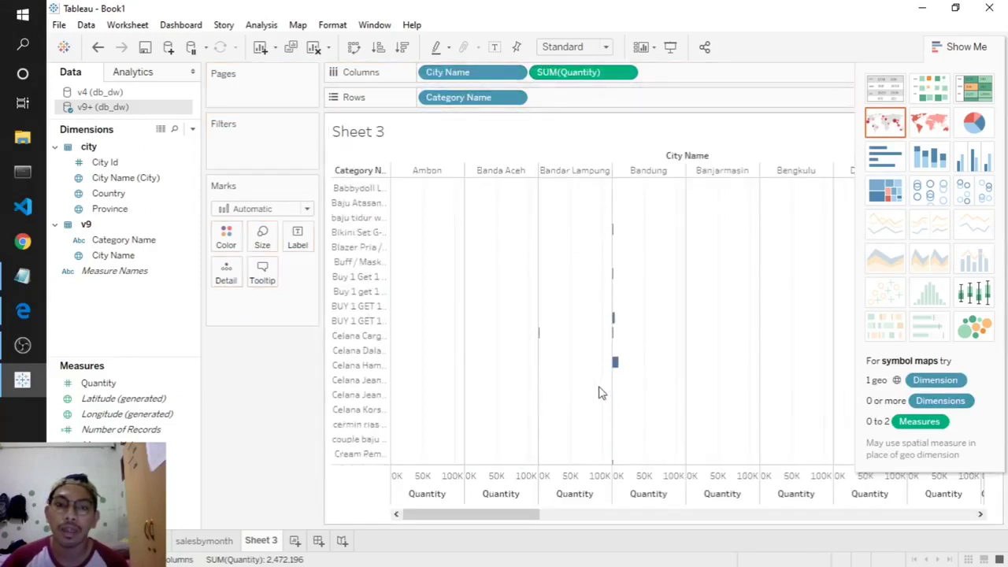
left_click(978, 52)
scroll(554, 263, "up", 3)
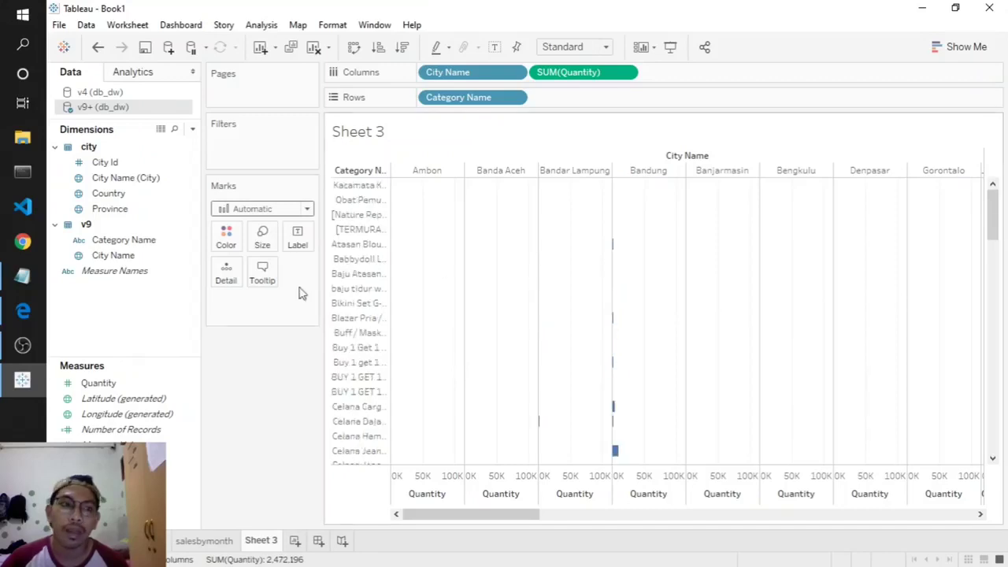
- Label each city and category bar with its SUM(Quantity) value
left_click_drag(98, 383, 295, 244)
scroll(599, 315, "down", 5)
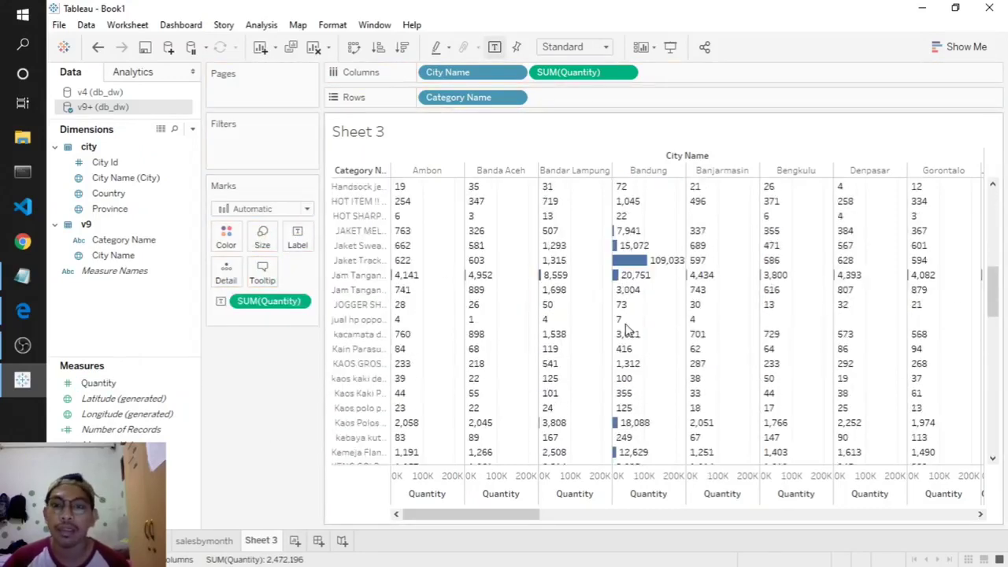
scroll(626, 331, "down", 10)
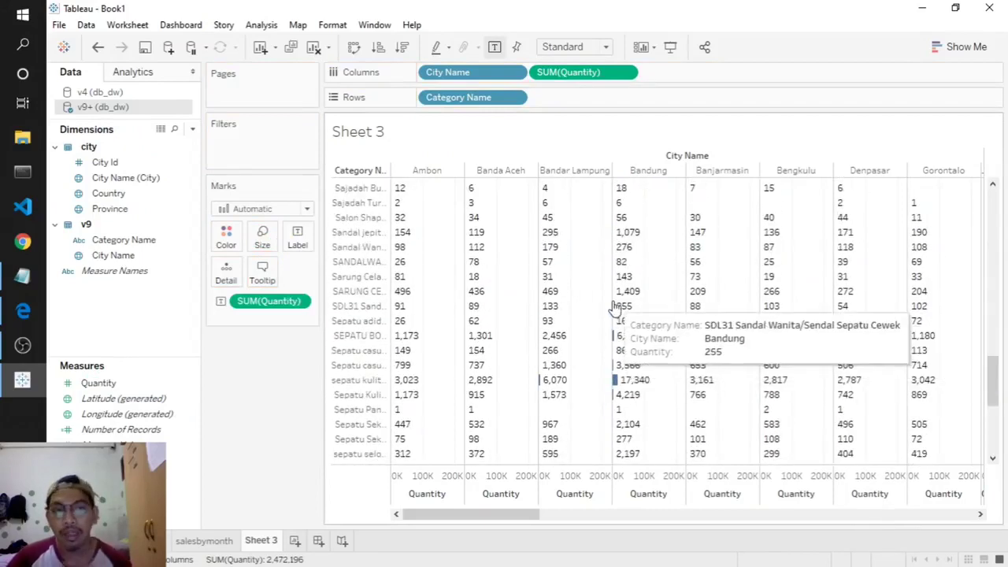
scroll(439, 327, "up", 5)
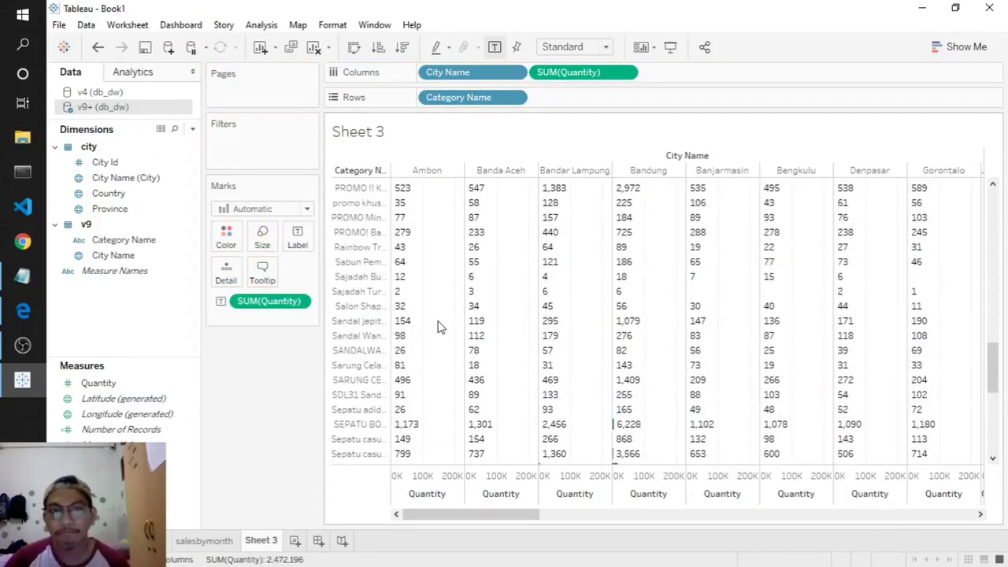
scroll(438, 327, "up", 10)
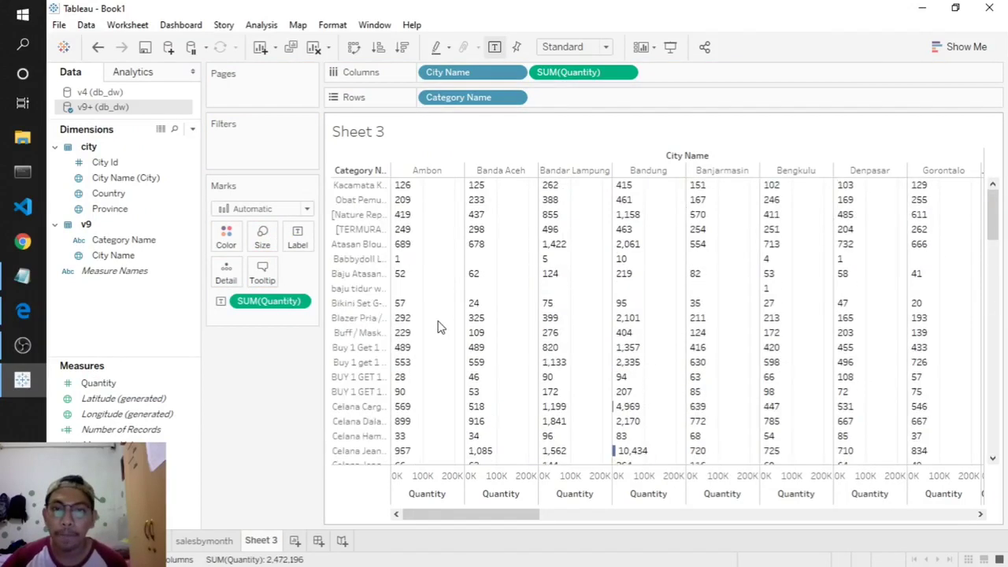
- Hide the Quantity axis header
right_click(438, 486)
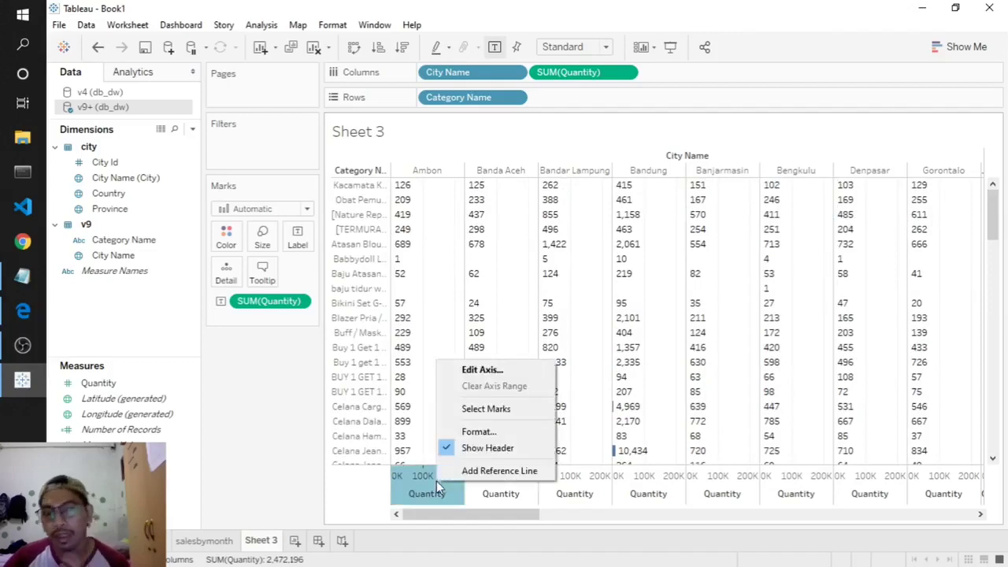
left_click(473, 449)
scroll(506, 341, "down", 15)
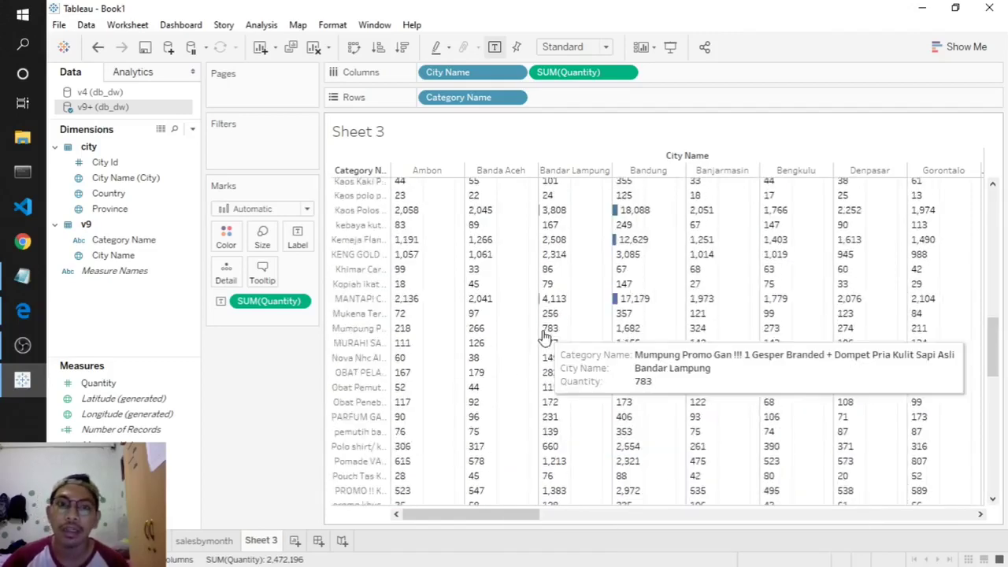
scroll(544, 337, "up", 15)
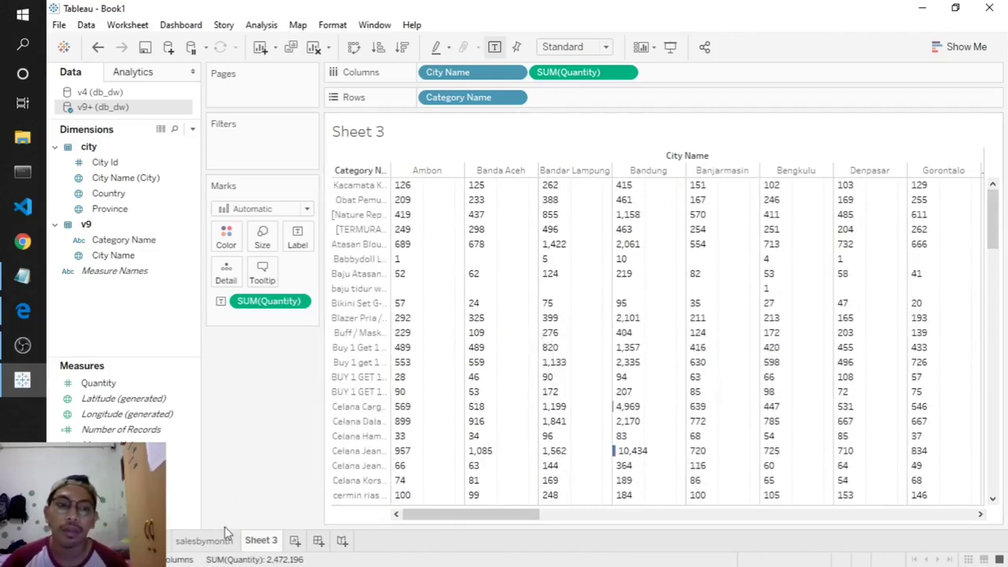
- Rename the Sheet 3 tab to salesbycity
double_click(252, 541)
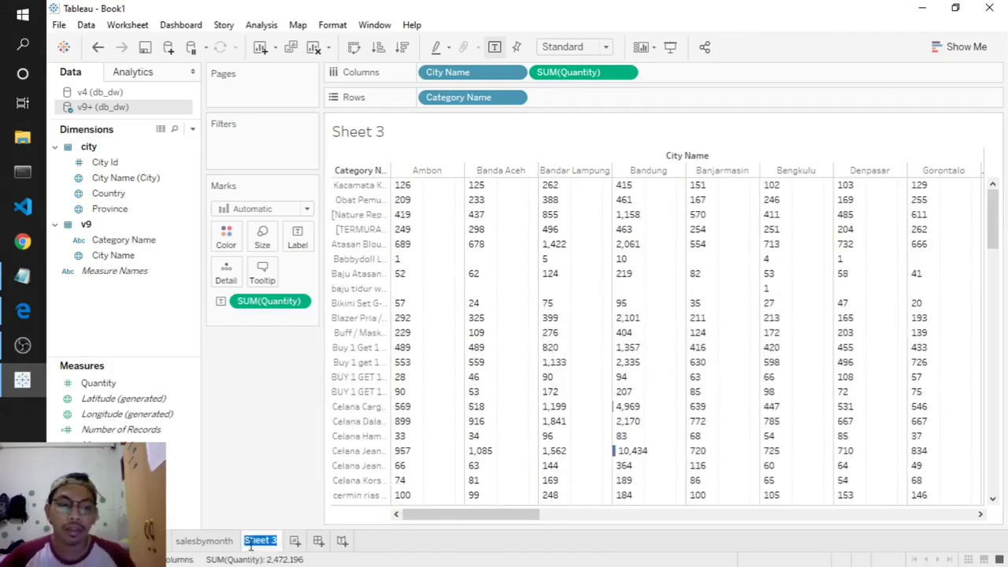
type("sa")
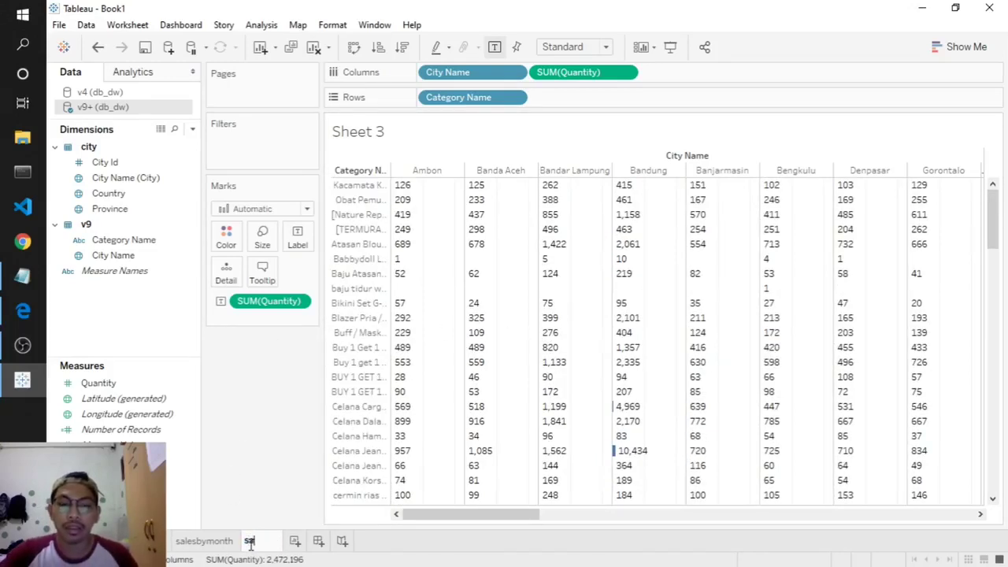
type("lesby ")
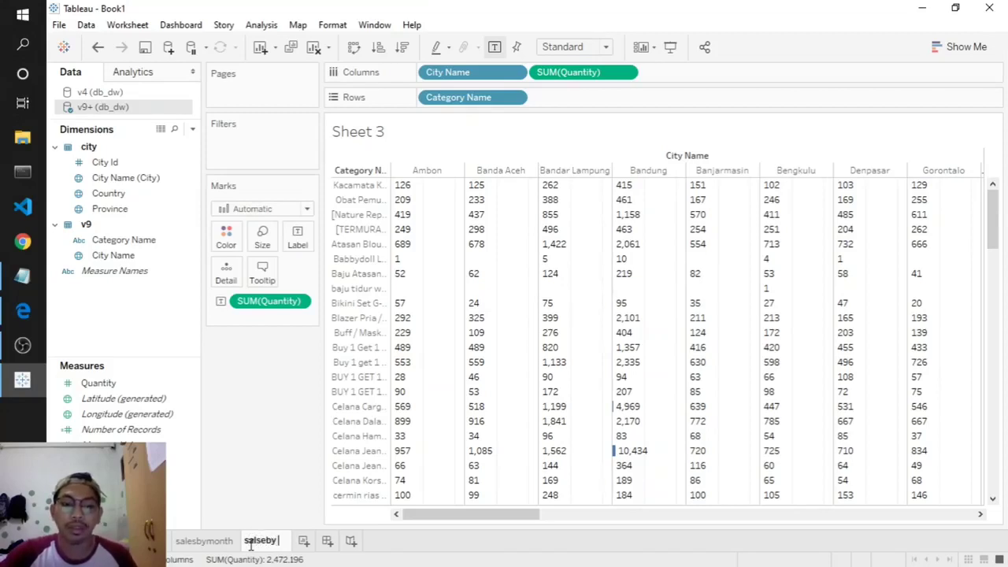
type("city")
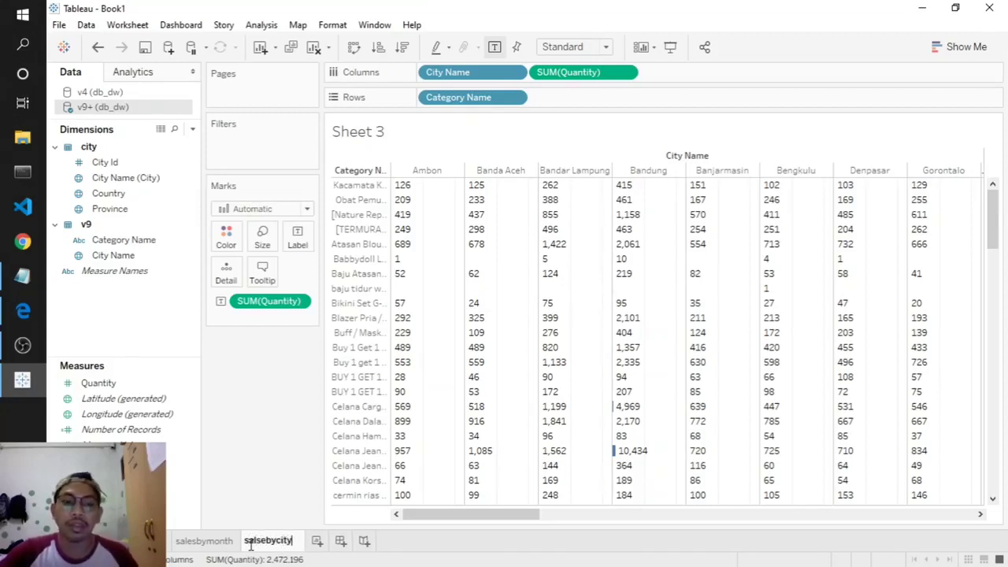
key("Return")
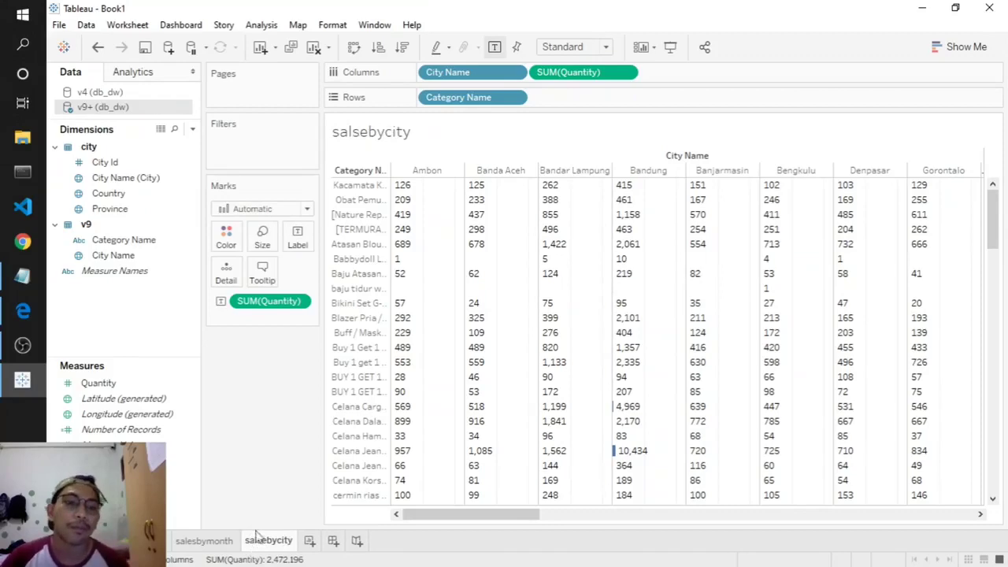
- Check the product demand notes in Notepad, then review the Map, salesbymonth and salesbycity sheets
left_click(168, 535)
left_click(22, 276)
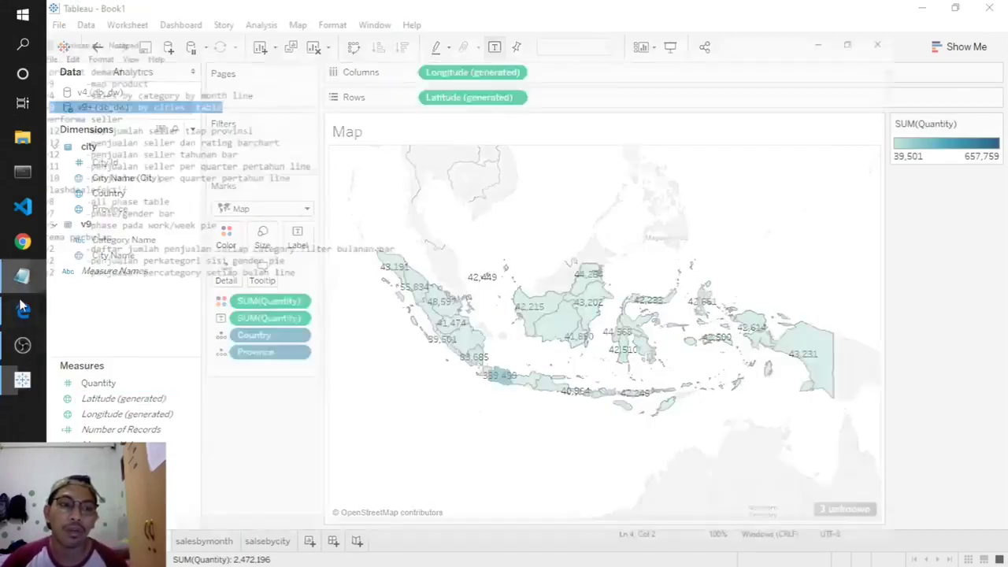
left_click_drag(252, 78, 50, 37)
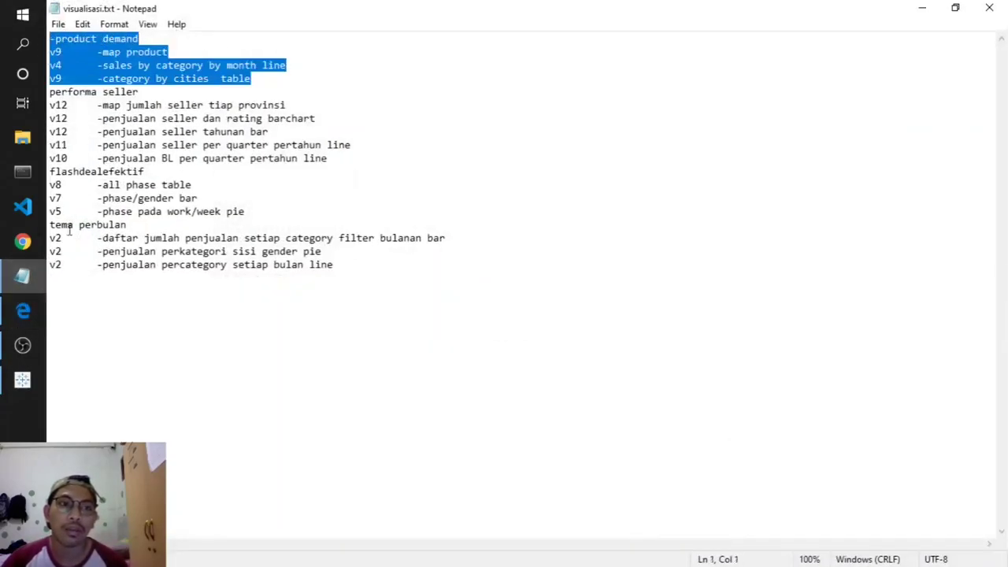
left_click(22, 380)
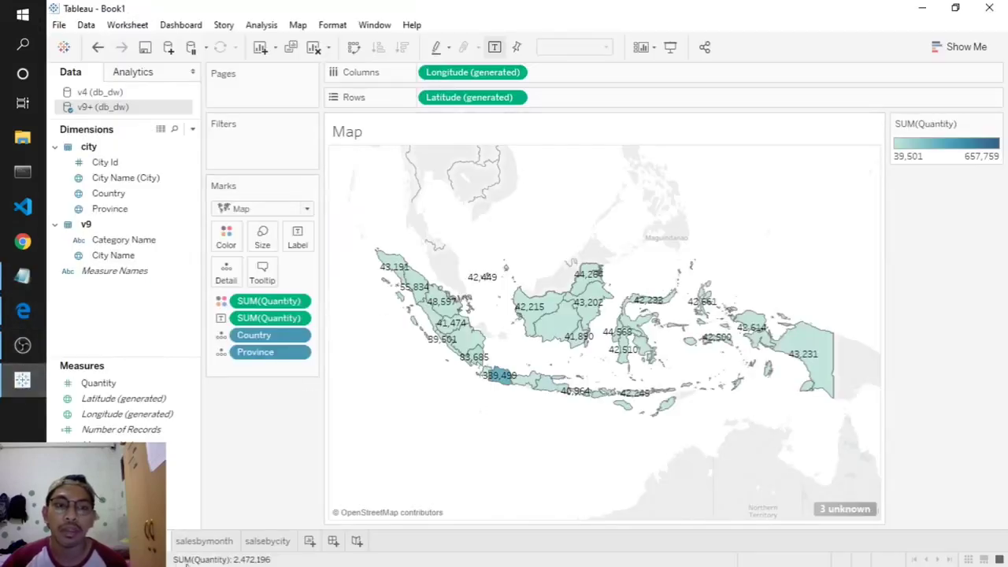
left_click(198, 544)
left_click(247, 542)
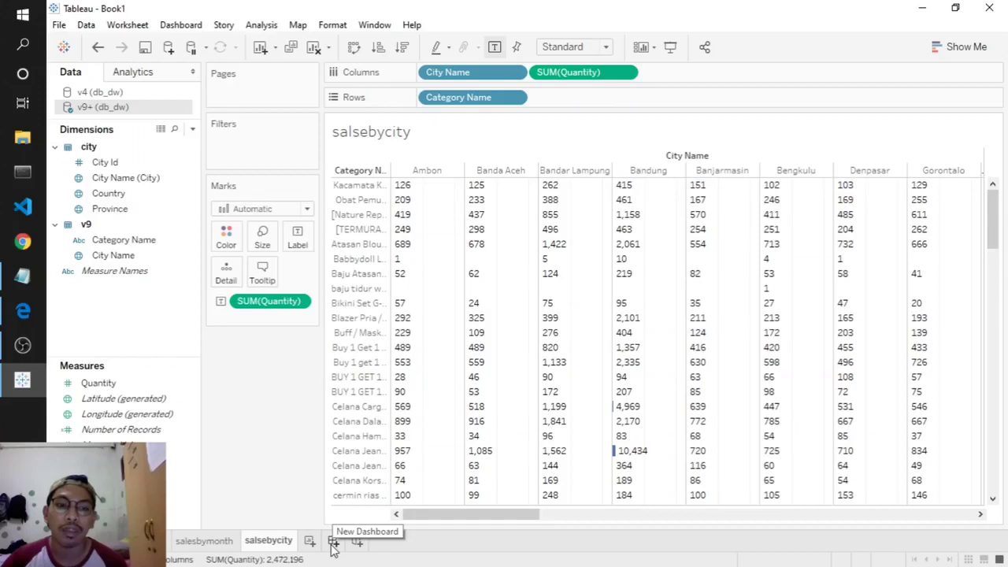
- Create a new dashboard and give it a cream background in Format Dashboard
left_click(334, 543)
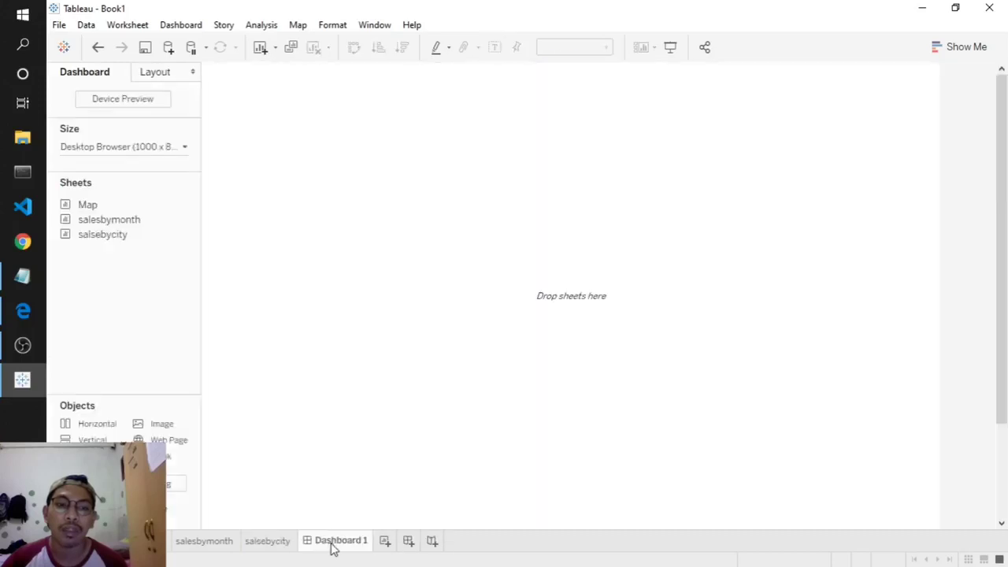
left_click(339, 27)
left_click(347, 45)
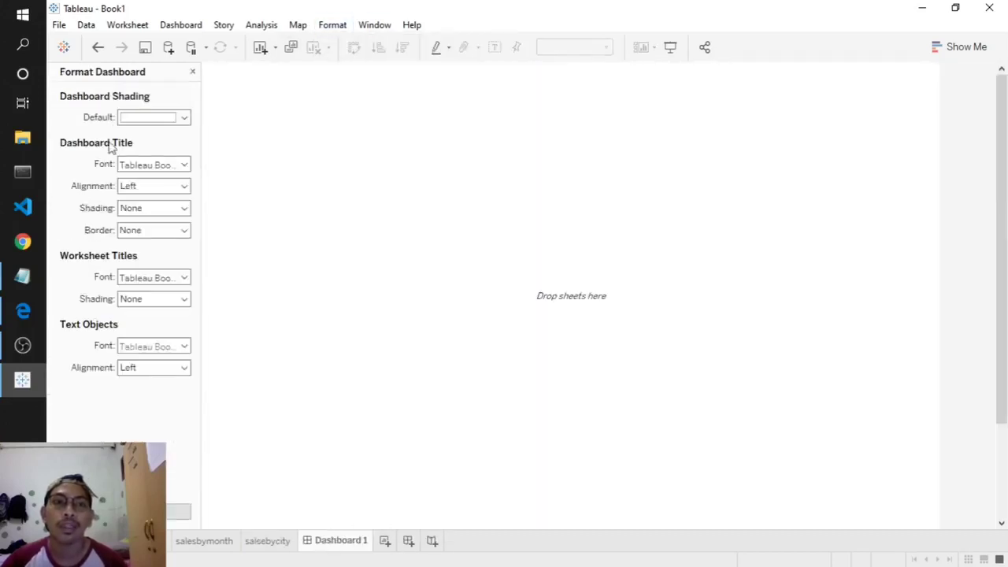
left_click(138, 118)
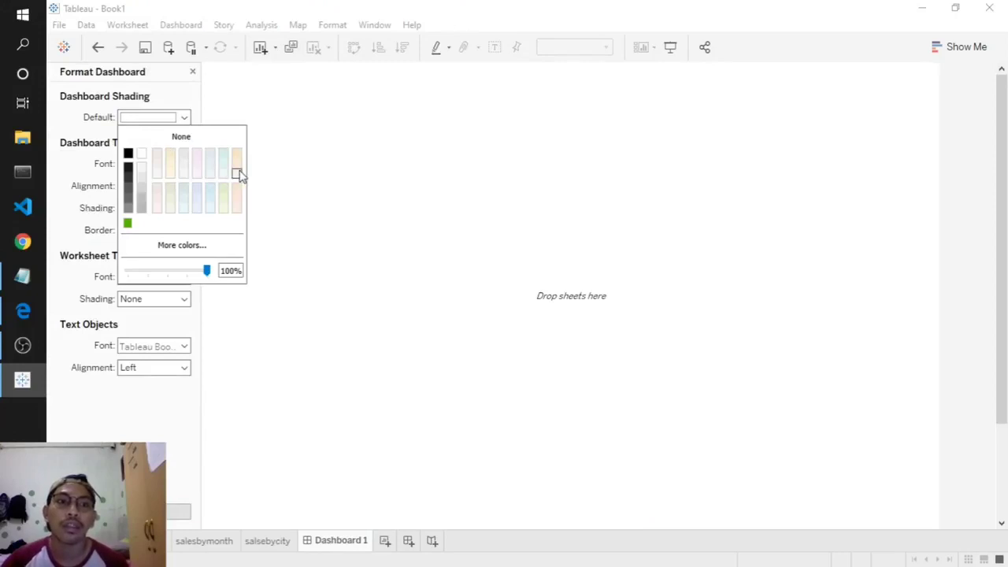
left_click(237, 173)
left_click(153, 166)
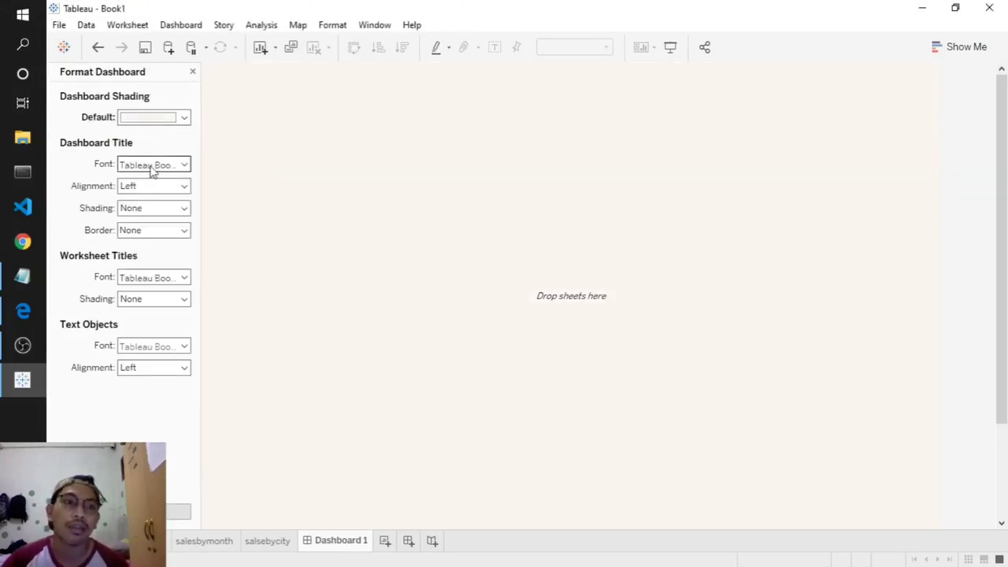
- Set the dashboard title font to black Electrolize and change its size
left_click(152, 167)
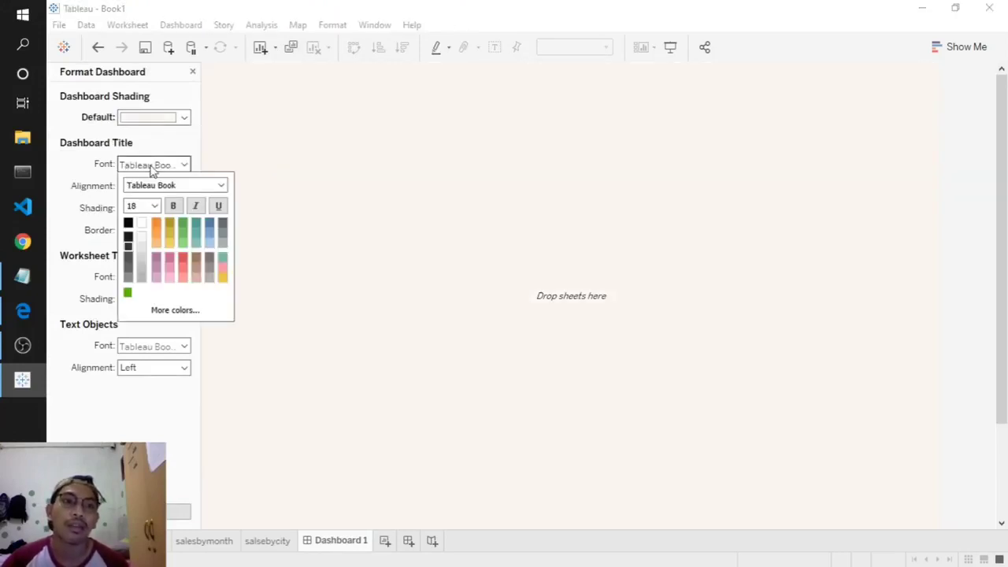
left_click(186, 273)
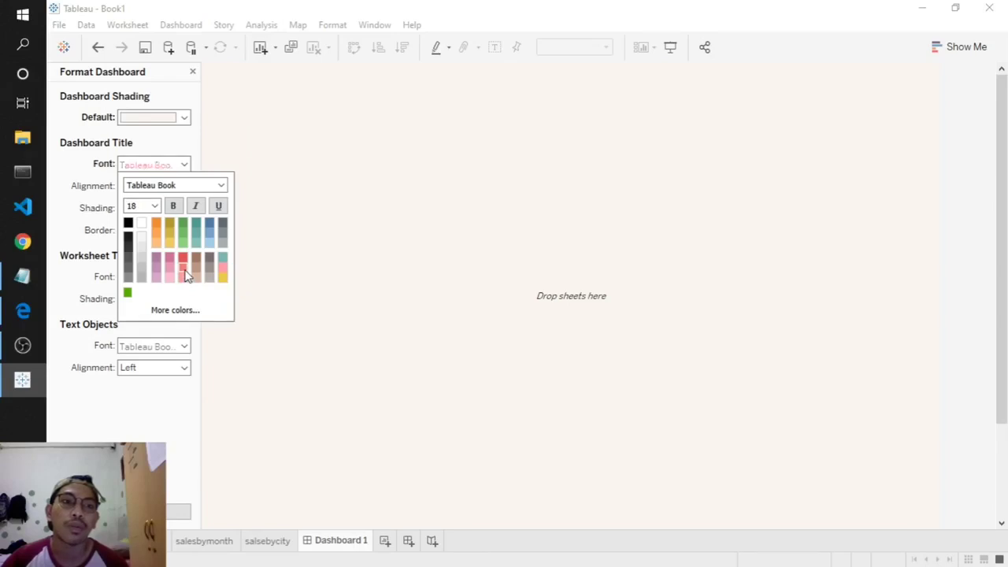
left_click(128, 223)
left_click(169, 184)
type("Electrolize")
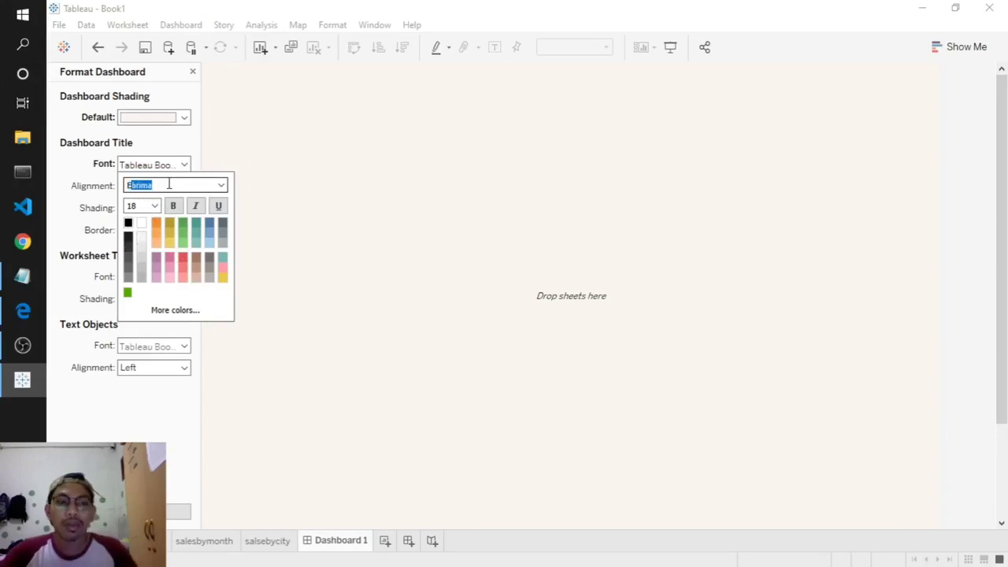
key("Return")
left_click(154, 206)
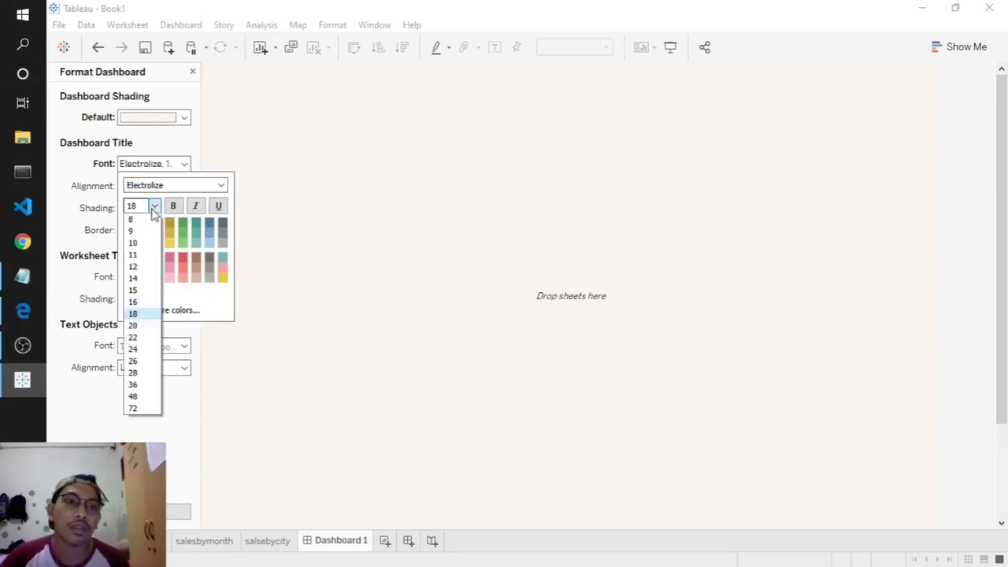
left_click(142, 315)
left_click(63, 220)
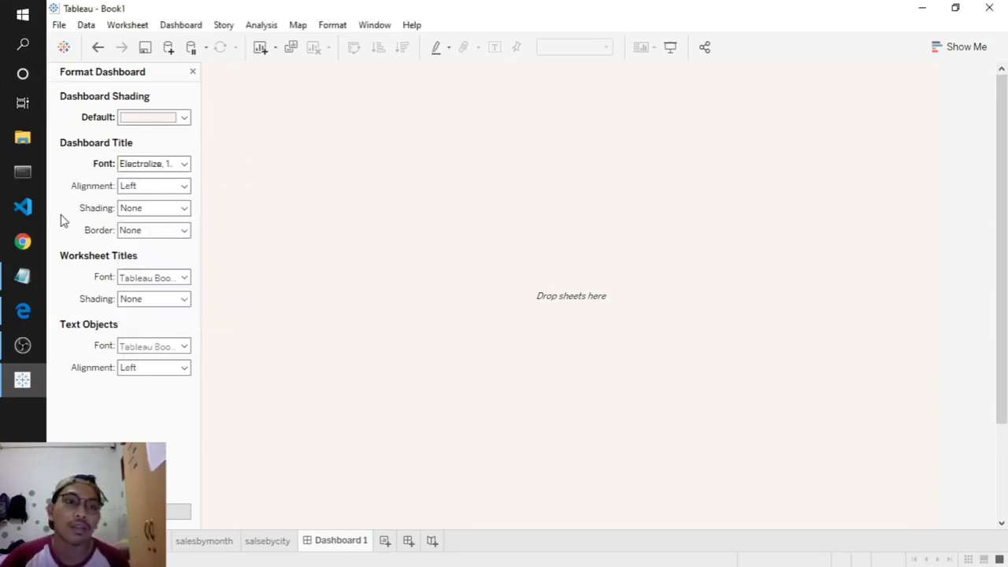
- Give the dashboard title a light-blue background and a thin border line
left_click(151, 211)
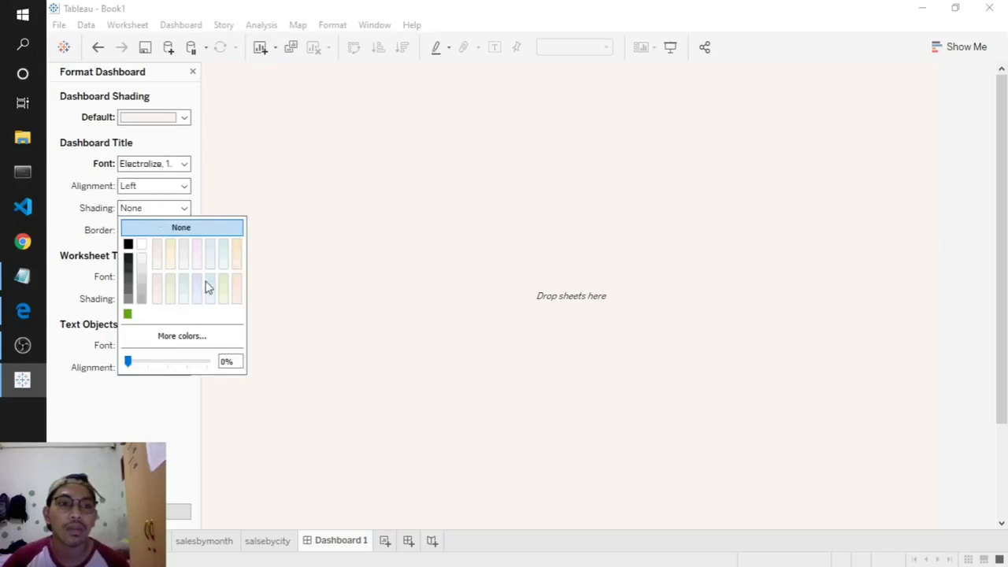
left_click(205, 284)
left_click(72, 248)
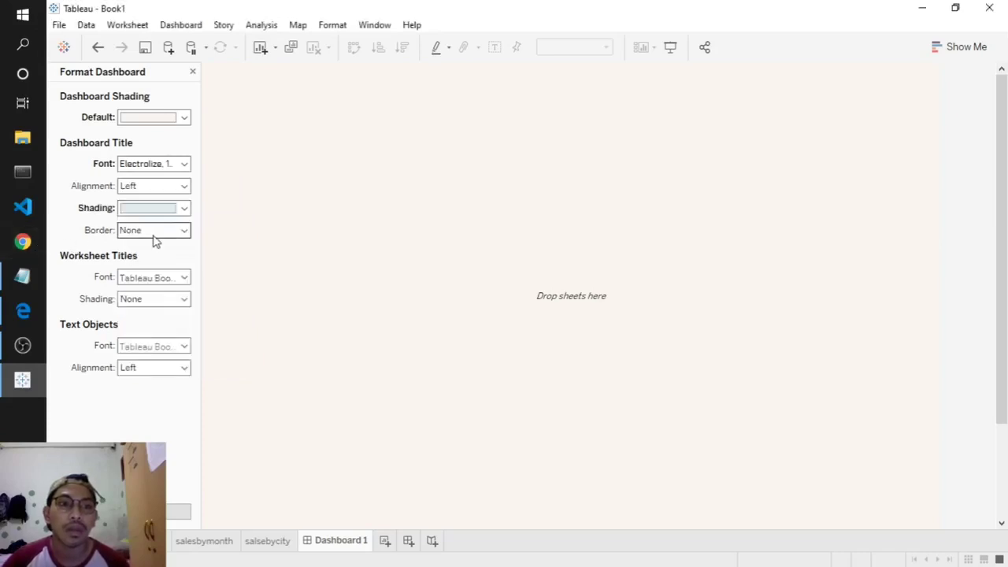
left_click(154, 241)
left_click(171, 284)
left_click(88, 291)
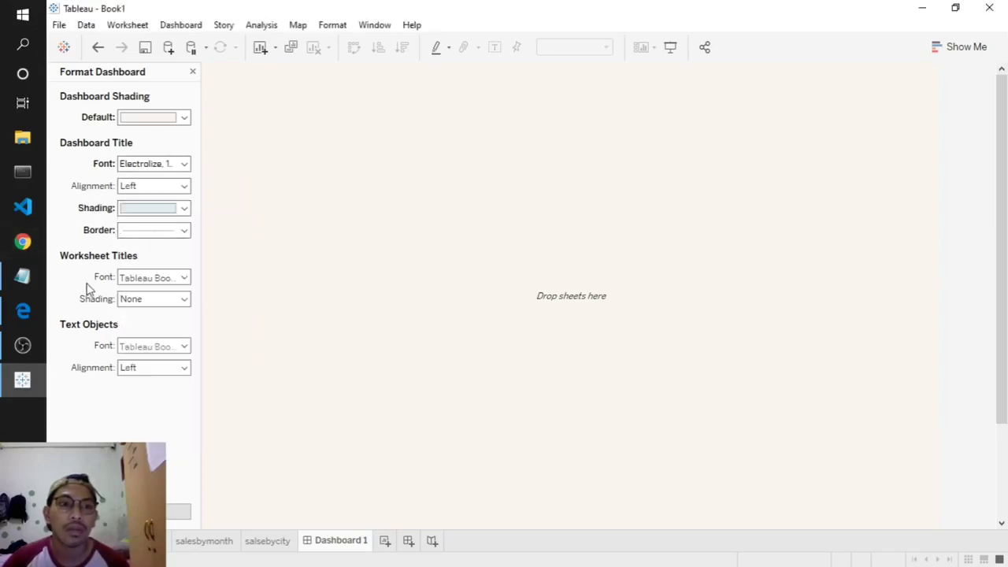
- Set worksheet titles to Electrolize size 18 and close the Format Dashboard pane
left_click(149, 279)
left_click(163, 300)
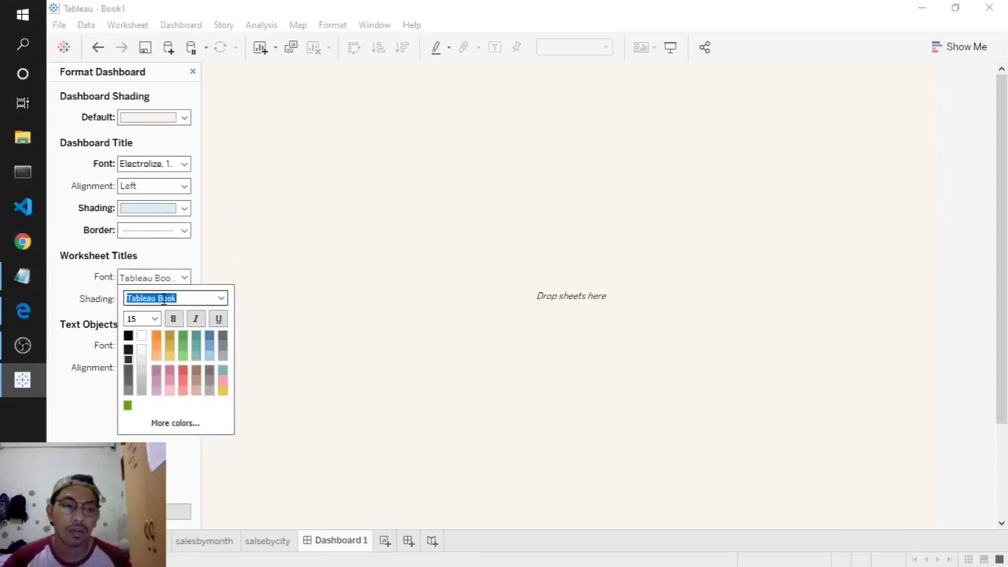
type("Electrolize")
key("Return")
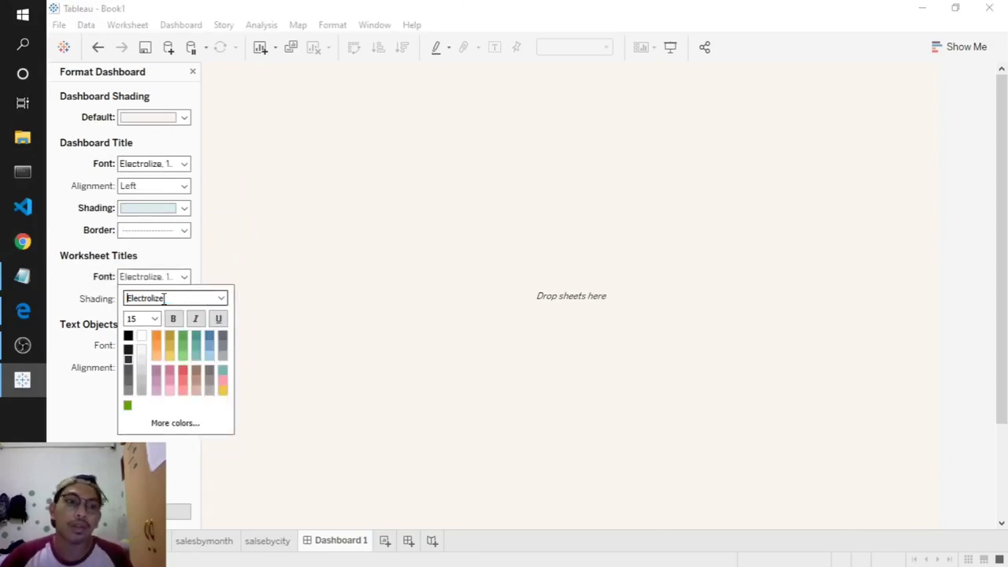
left_click(155, 318)
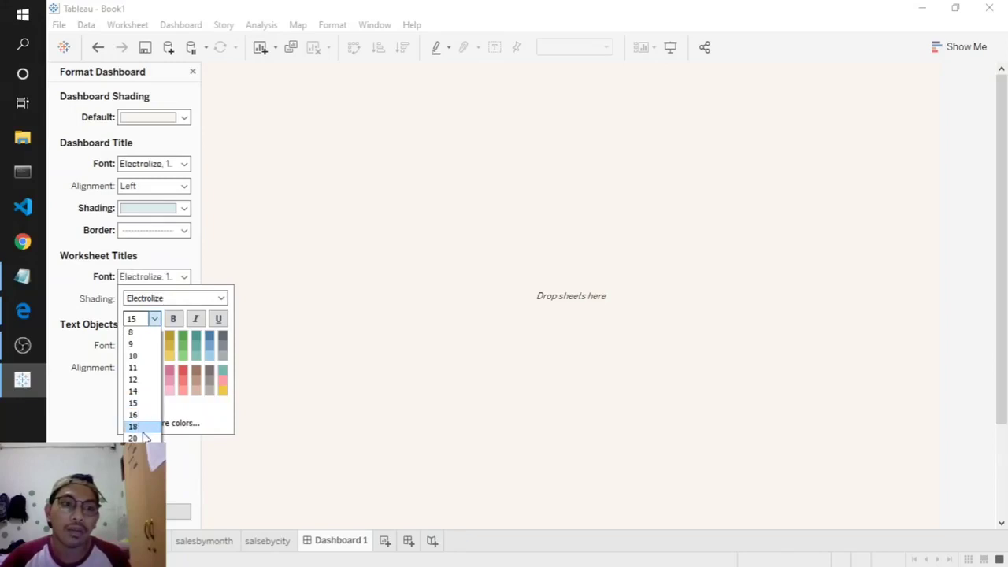
left_click(143, 431)
left_click(75, 391)
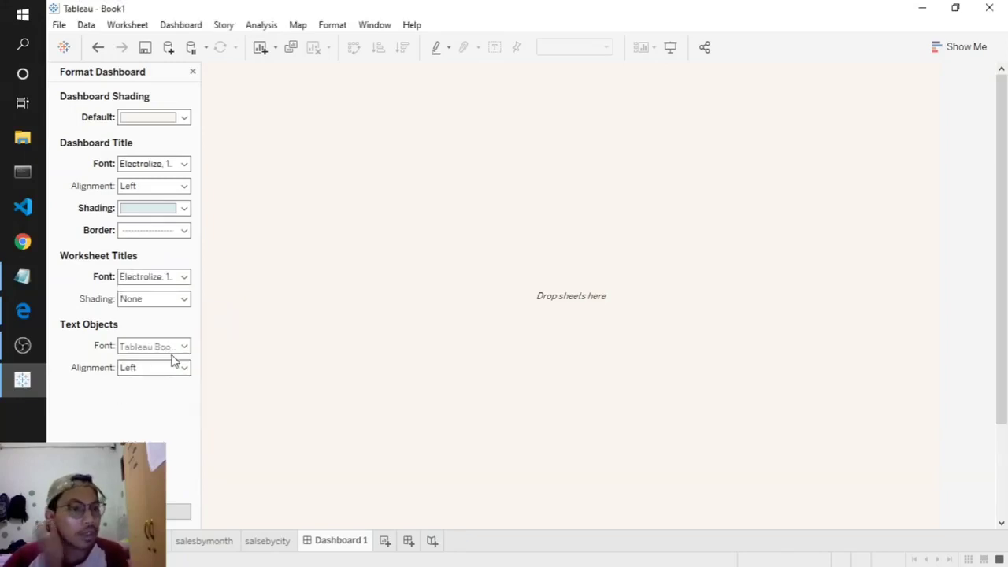
left_click(193, 72)
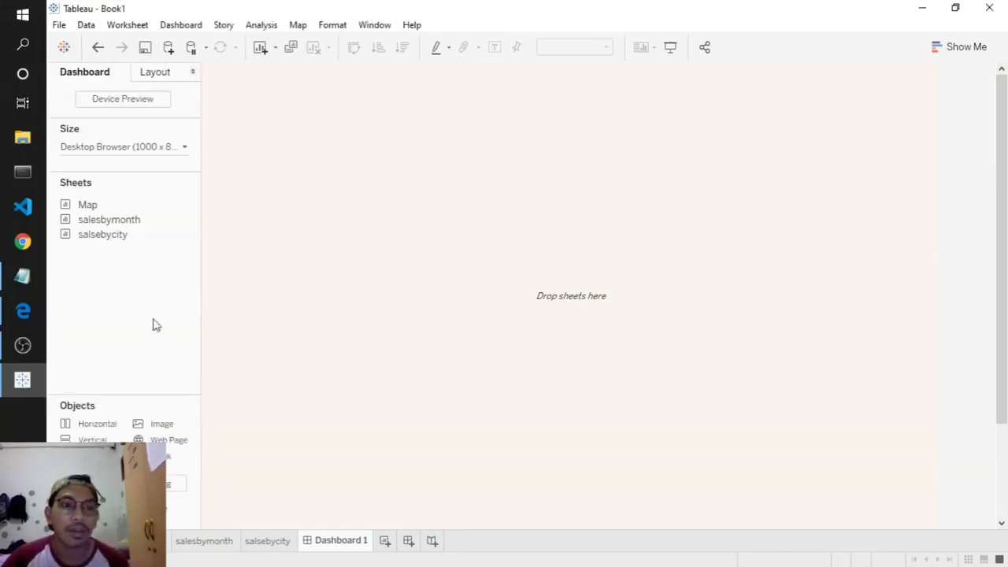
- Make the title's container floating and shrink it into a strip at the dashboard top
left_click_drag(158, 457, 552, 276)
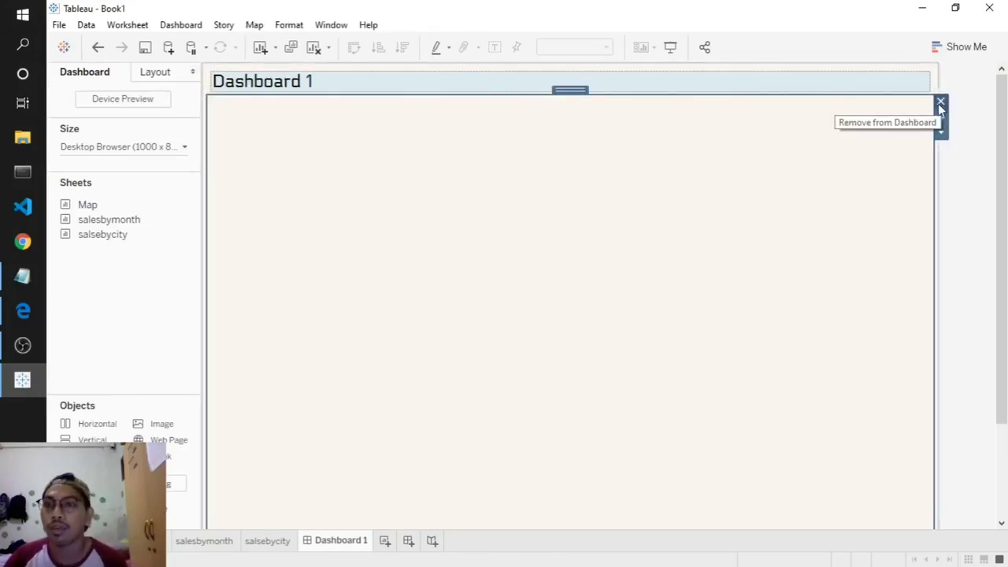
left_click(941, 103)
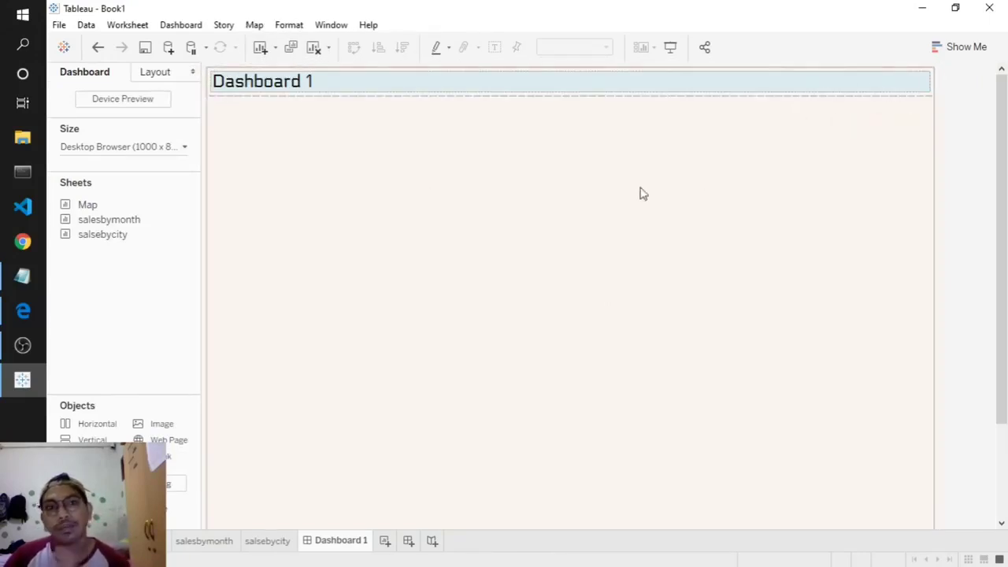
left_click(515, 259)
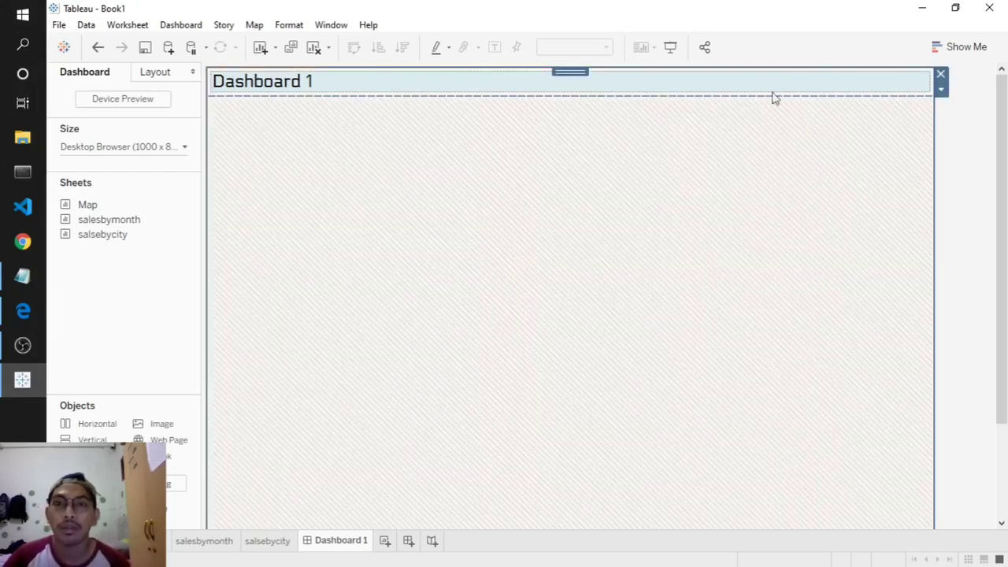
left_click(943, 91)
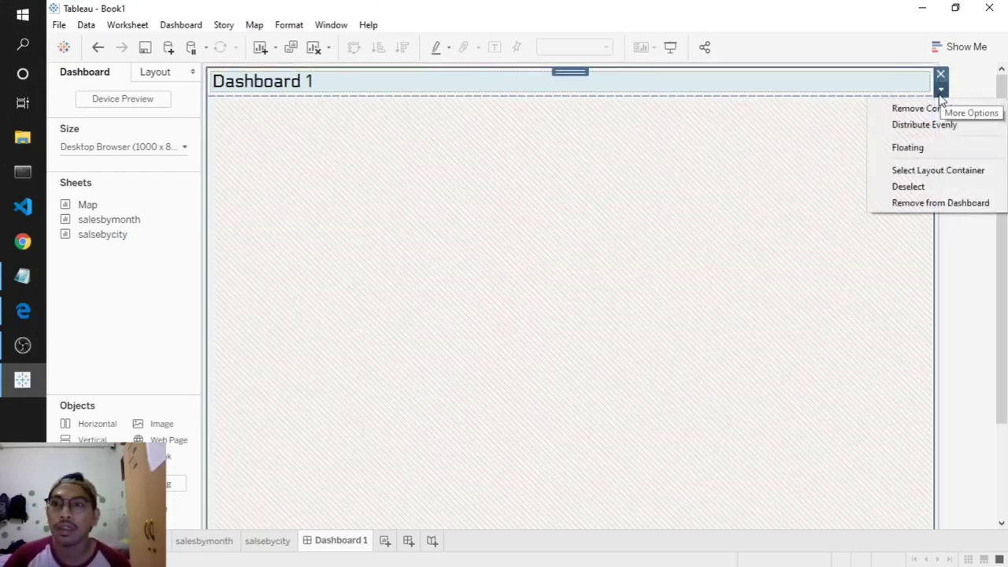
left_click(911, 149)
left_click_drag(438, 244, 881, 108)
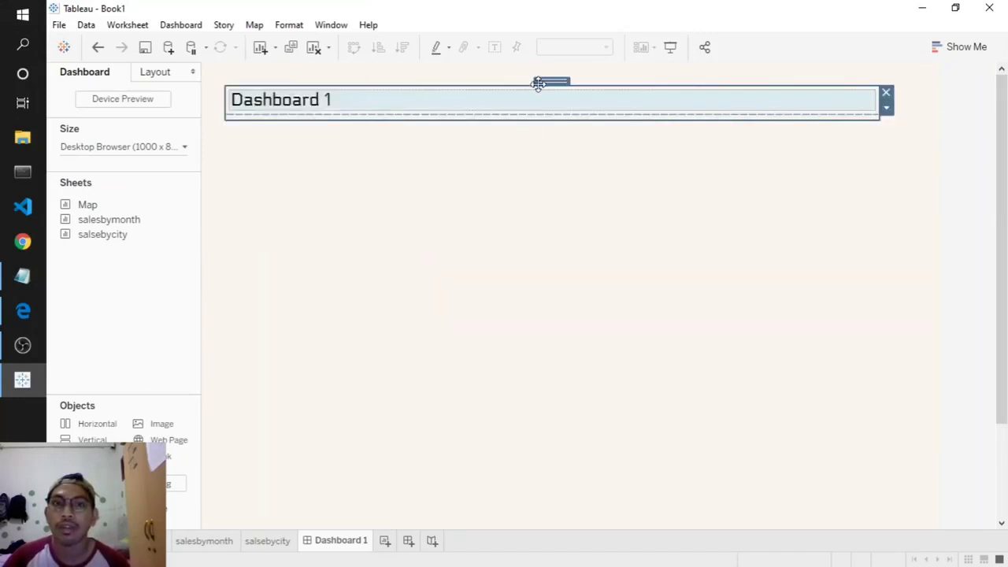
left_click_drag(536, 84, 526, 54)
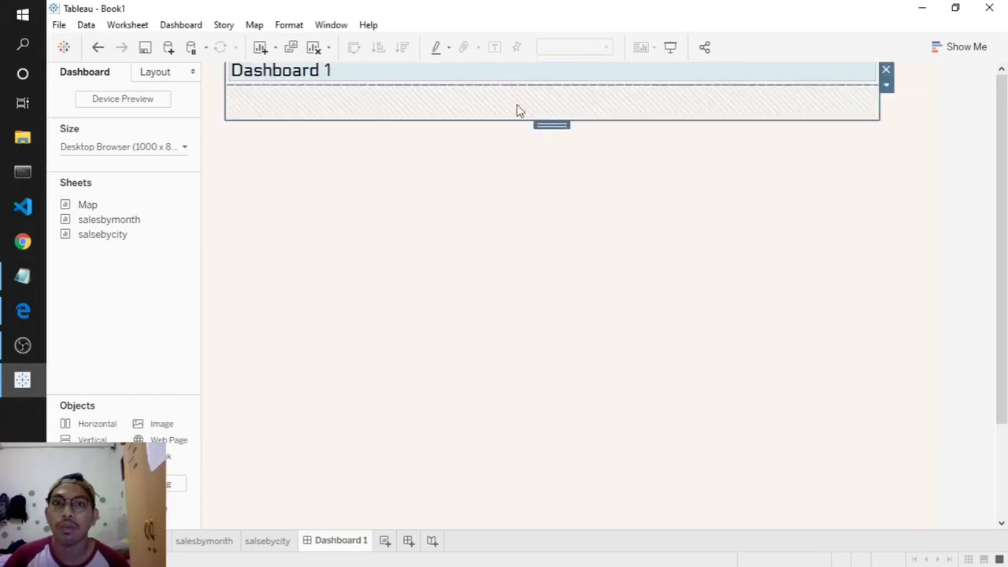
left_click_drag(440, 121, 443, 94)
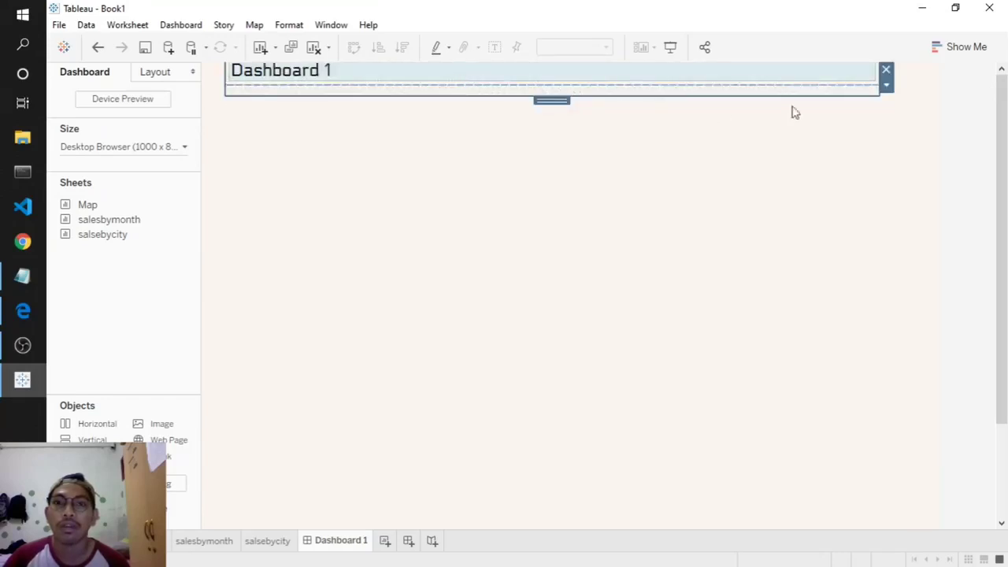
- Float the title itself and widen it into a banner near the top of the dashboard
left_click(835, 81)
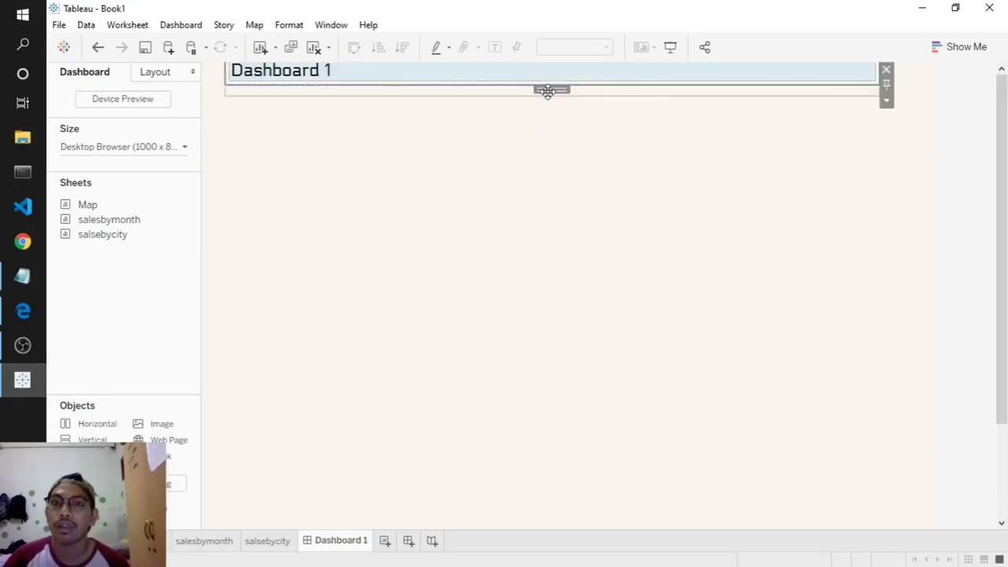
left_click_drag(551, 90, 537, 107)
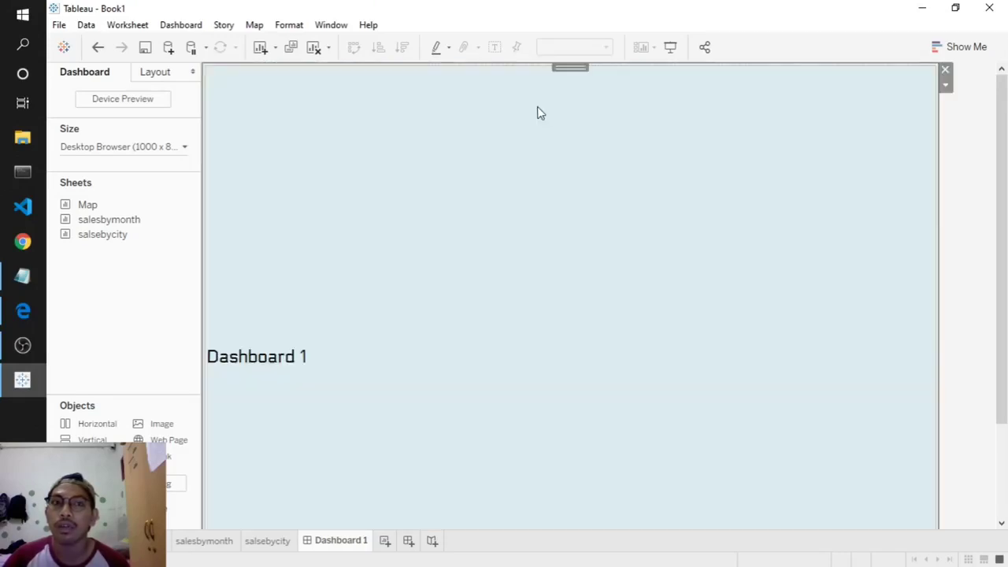
left_click(946, 85)
left_click(912, 165)
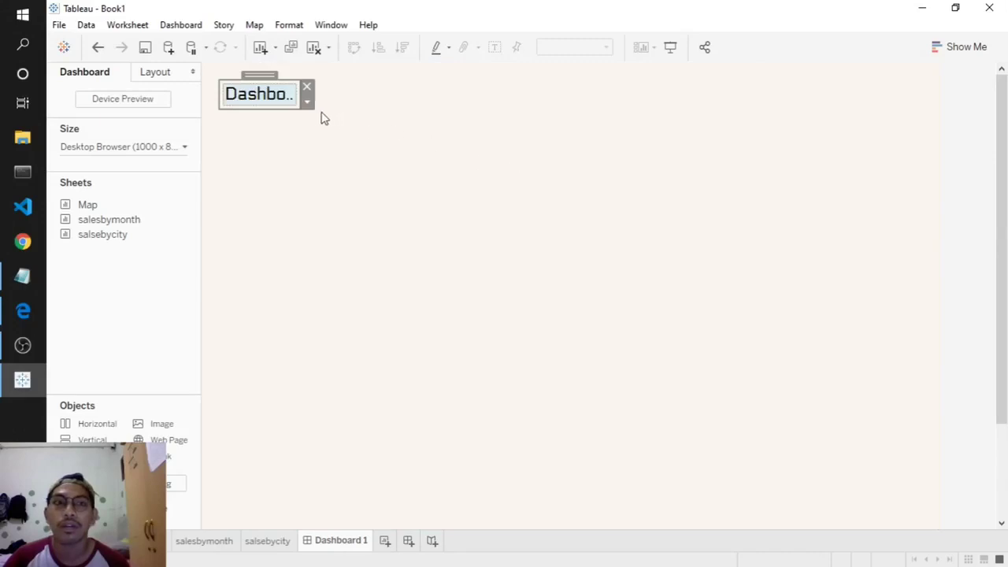
left_click_drag(290, 102, 843, 120)
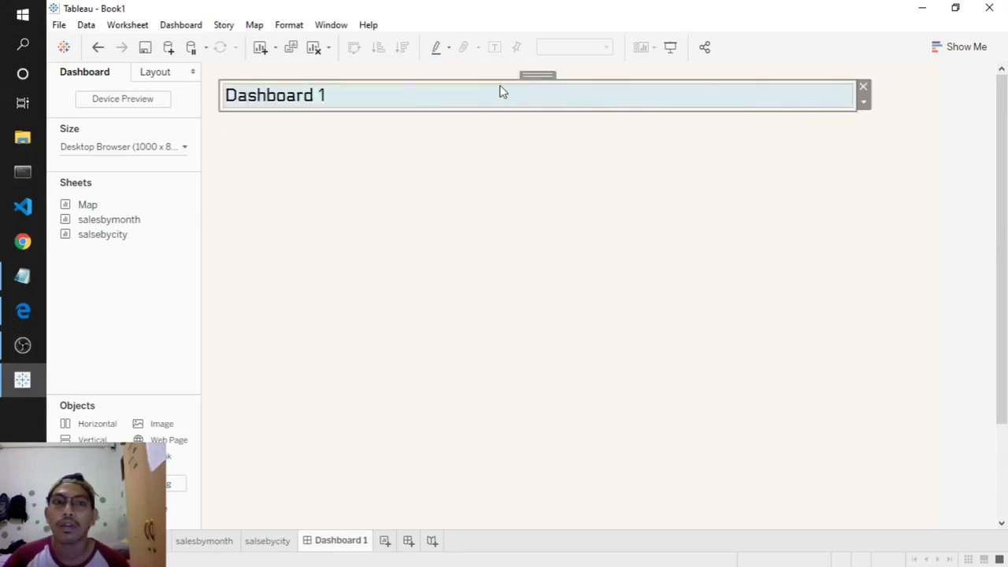
left_click_drag(543, 75, 541, 145)
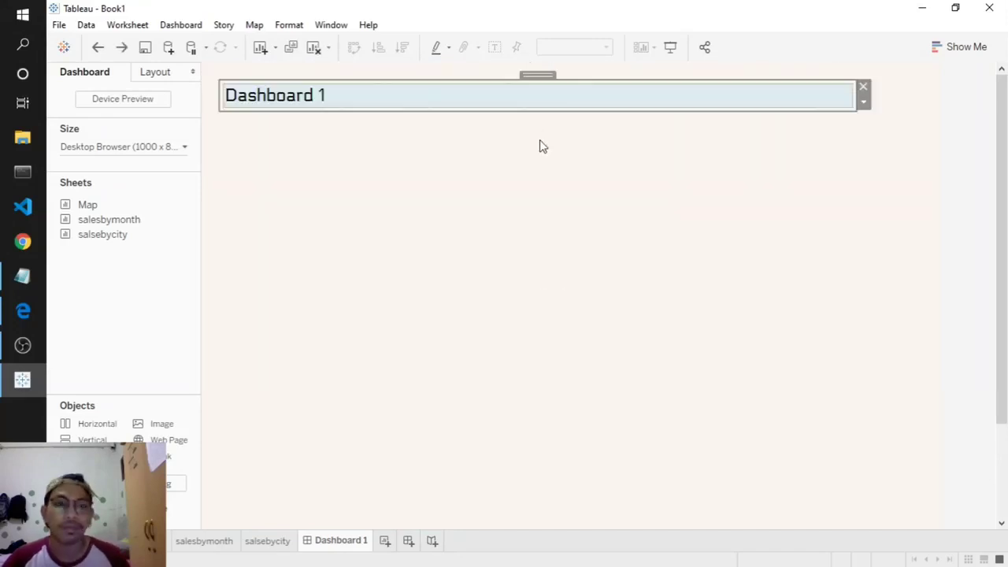
left_click(496, 173)
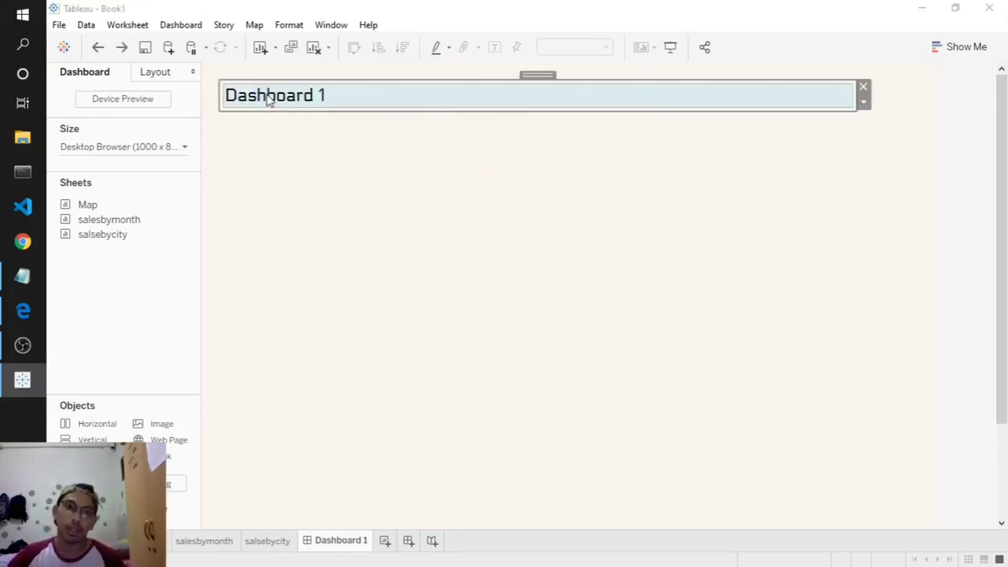
- Replace the placeholder title with 'Product Demand' in bold dark grey text
double_click(268, 96)
key("ctrl+a")
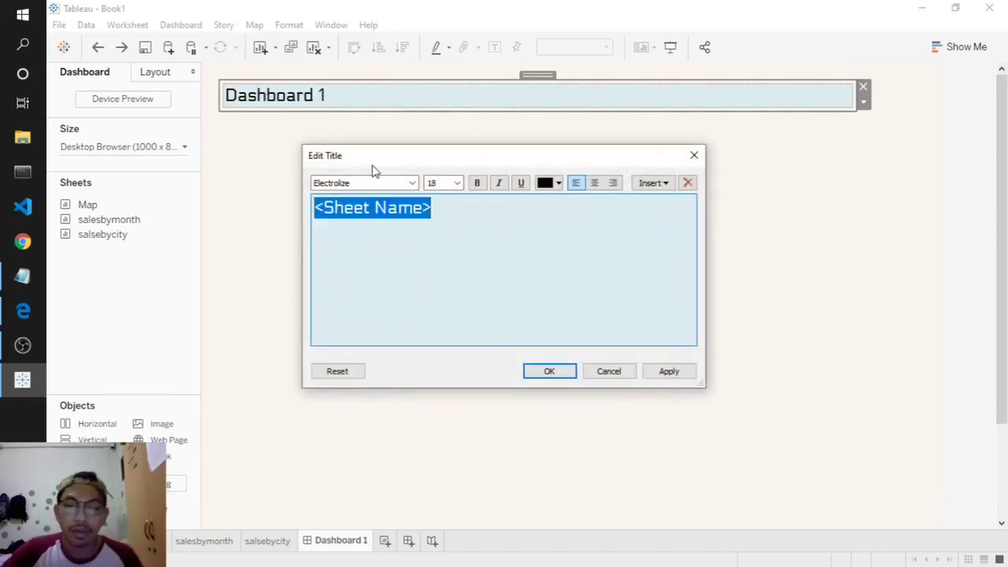
type("Product")
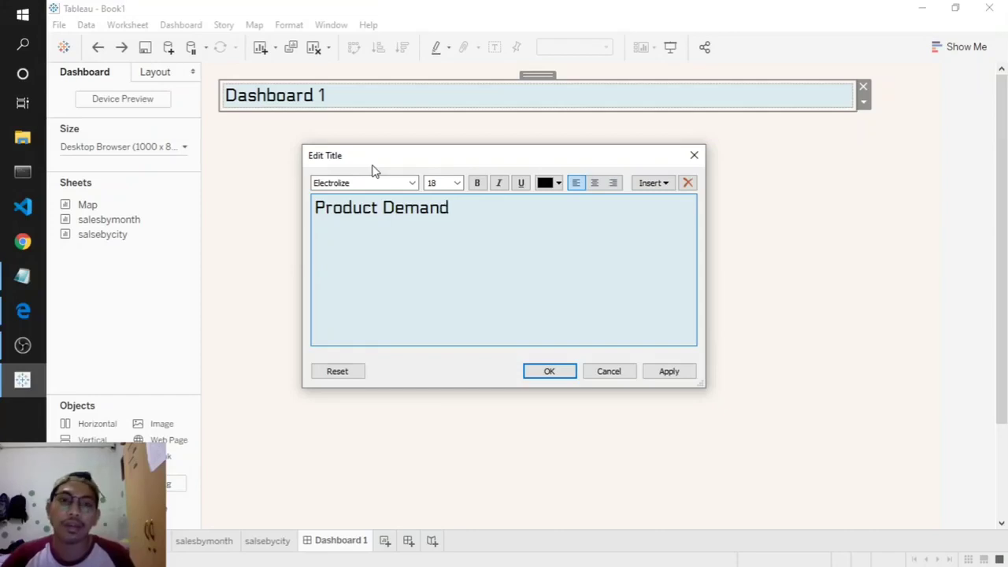
type(" Demand")
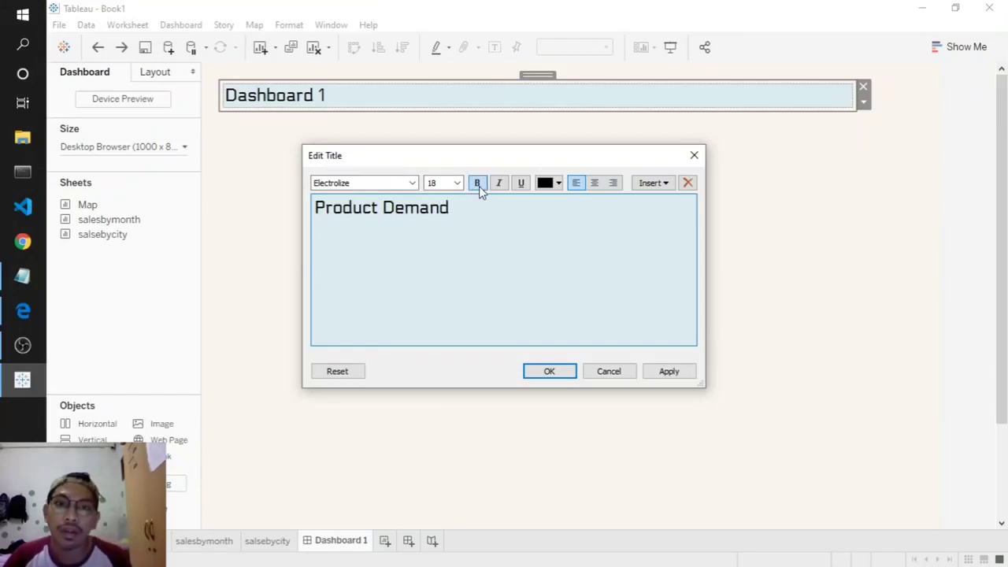
key("ctrl+a")
left_click(477, 184)
left_click(559, 184)
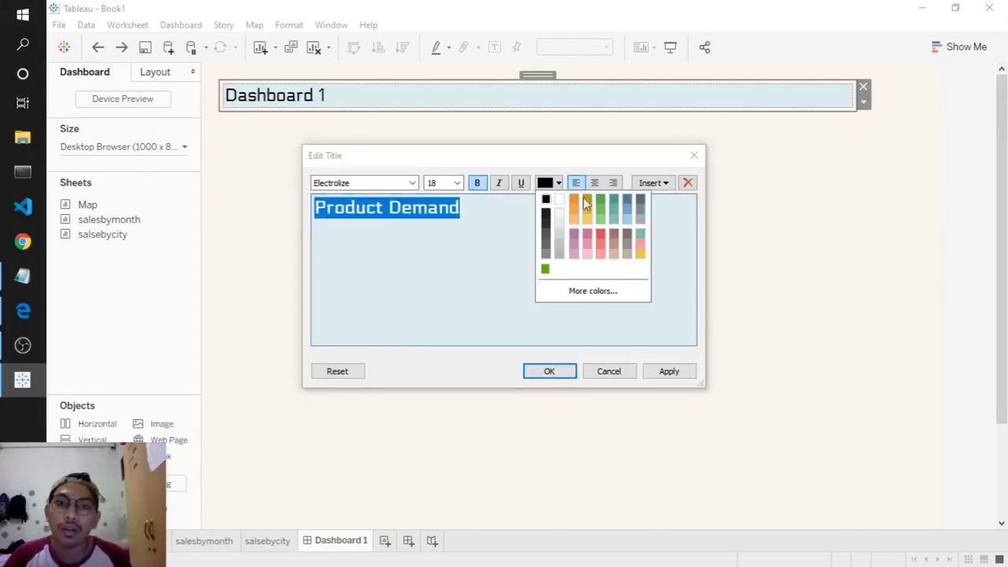
left_click(547, 215)
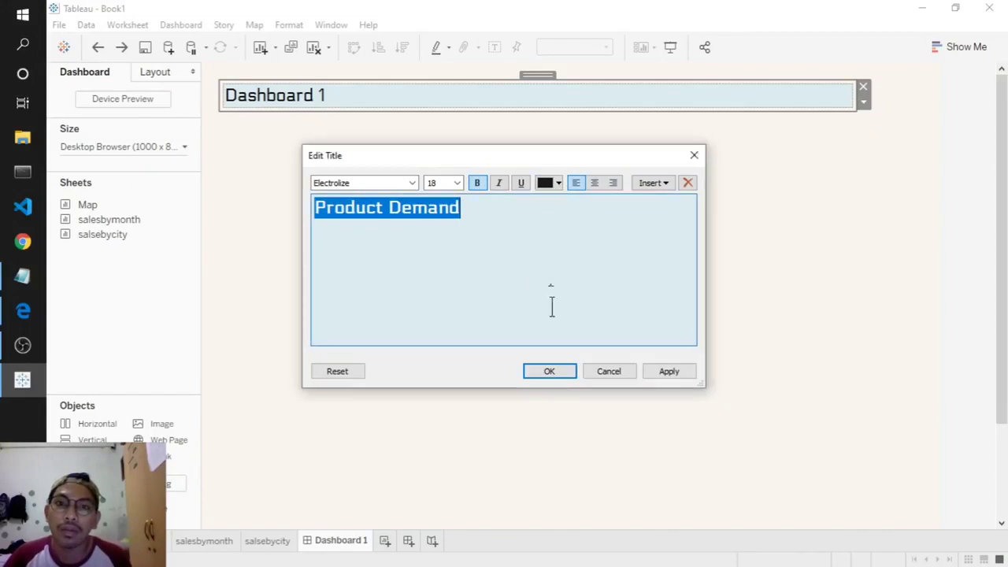
left_click(543, 186)
left_click(547, 235)
left_click(542, 374)
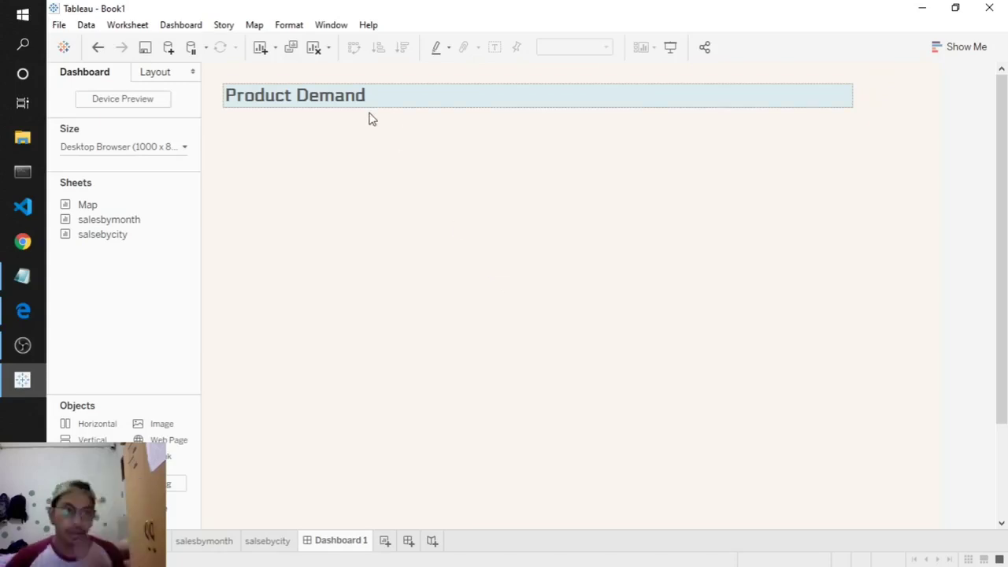
- Add the Map sheet as a floating, enlarged box just below the title
left_click_drag(82, 207, 263, 227)
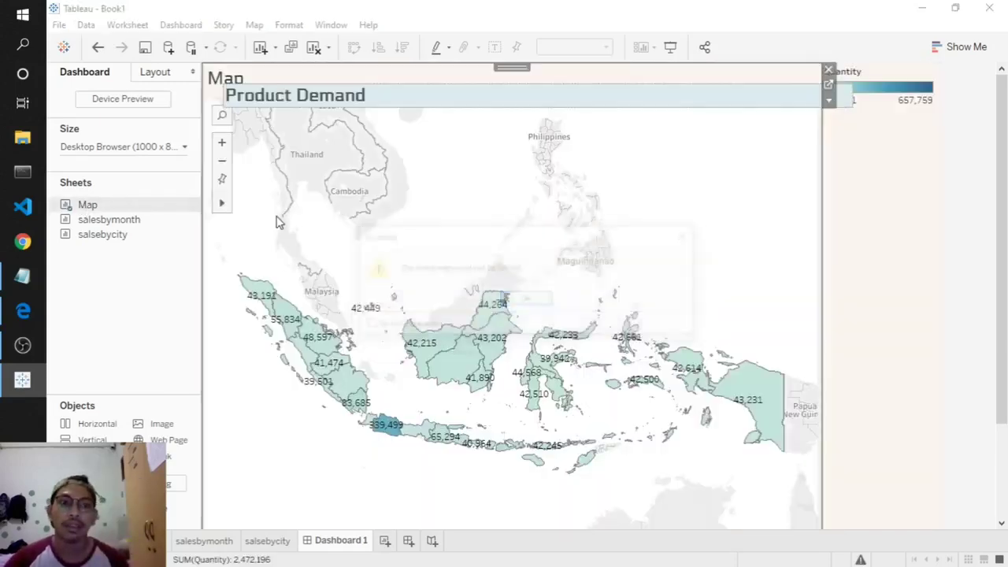
left_click(535, 301)
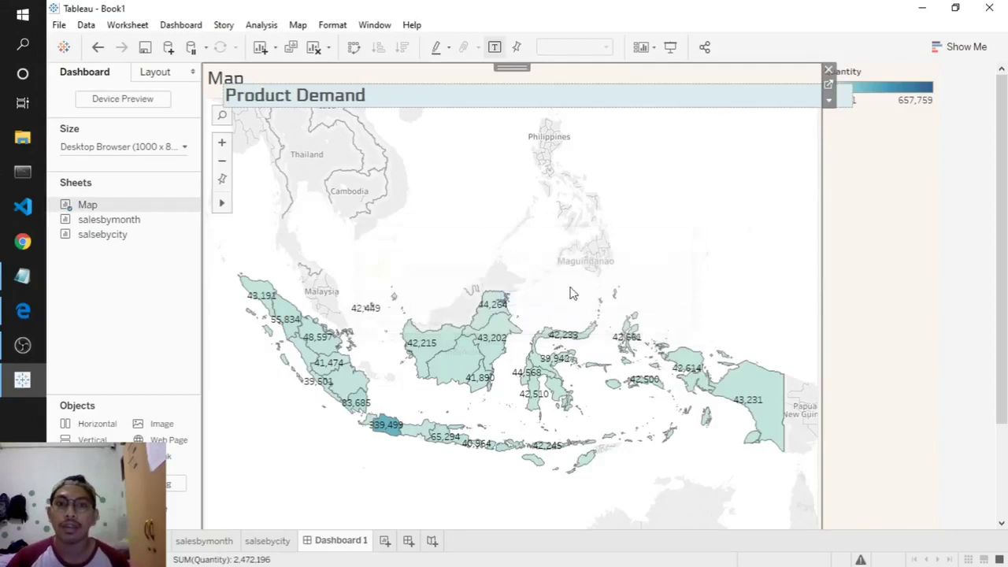
left_click(829, 103)
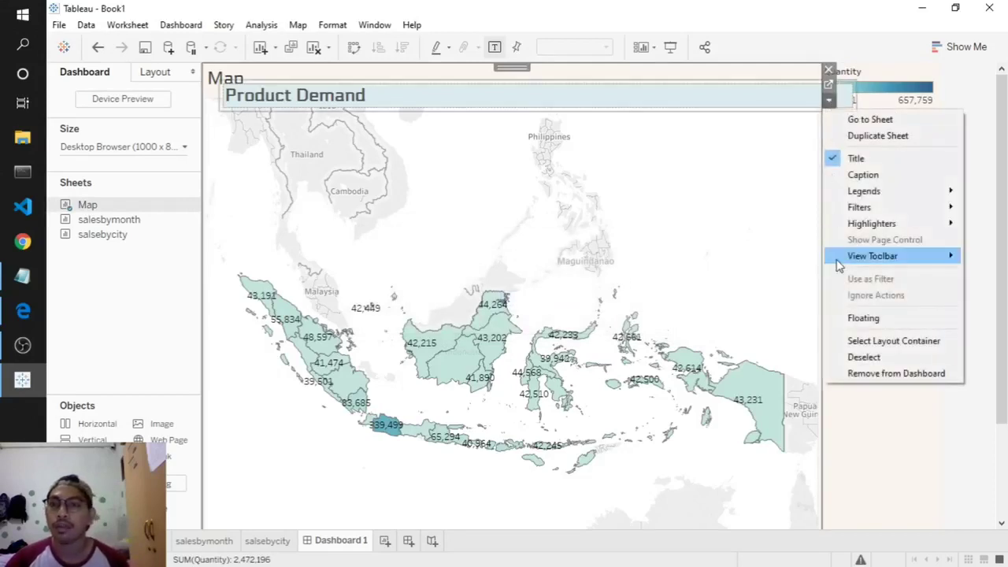
left_click(865, 318)
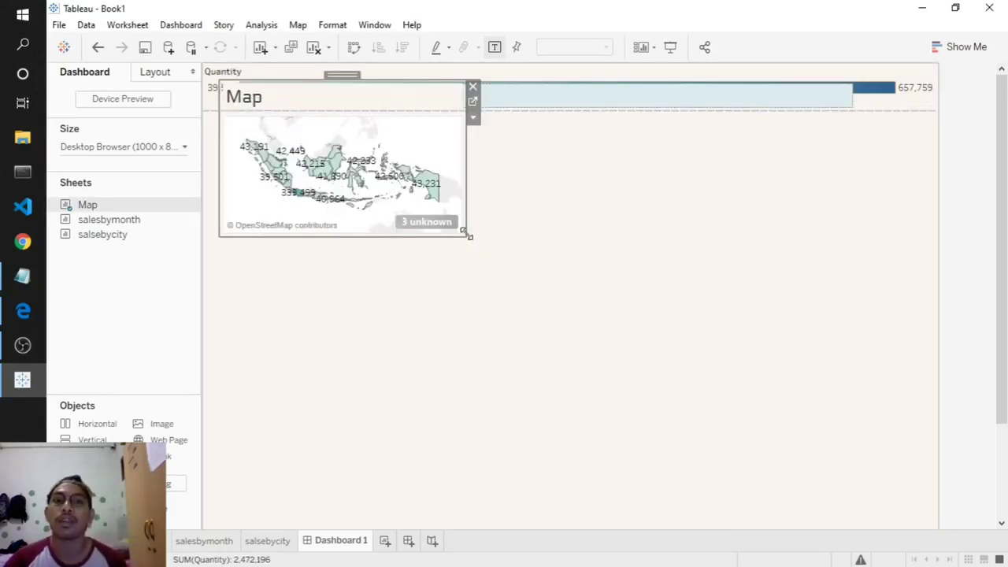
left_click_drag(469, 235, 588, 315)
left_click_drag(401, 72, 411, 119)
- Remove the Quantity legend from the dashboard and adjust the map's position
left_click(226, 72)
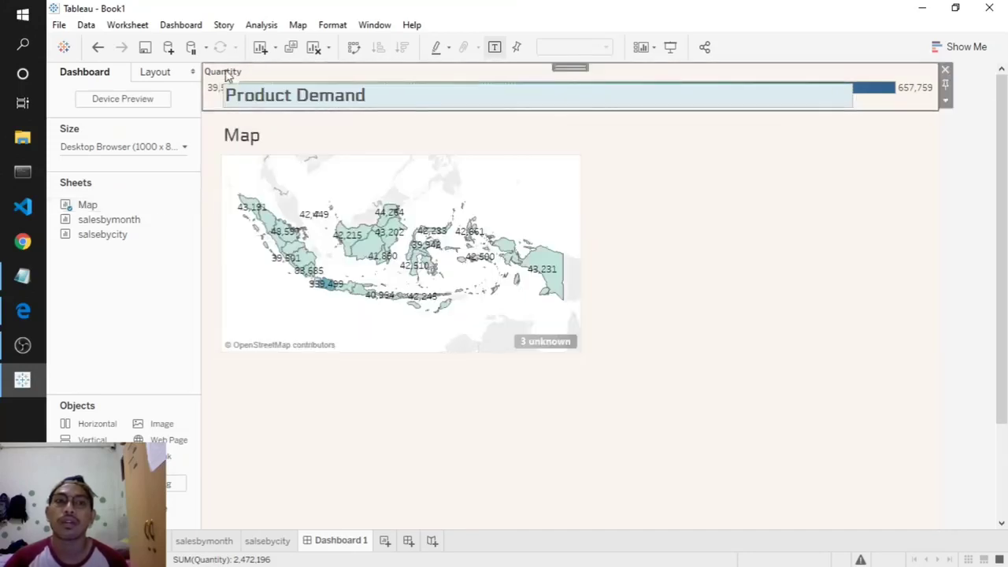
left_click(945, 70)
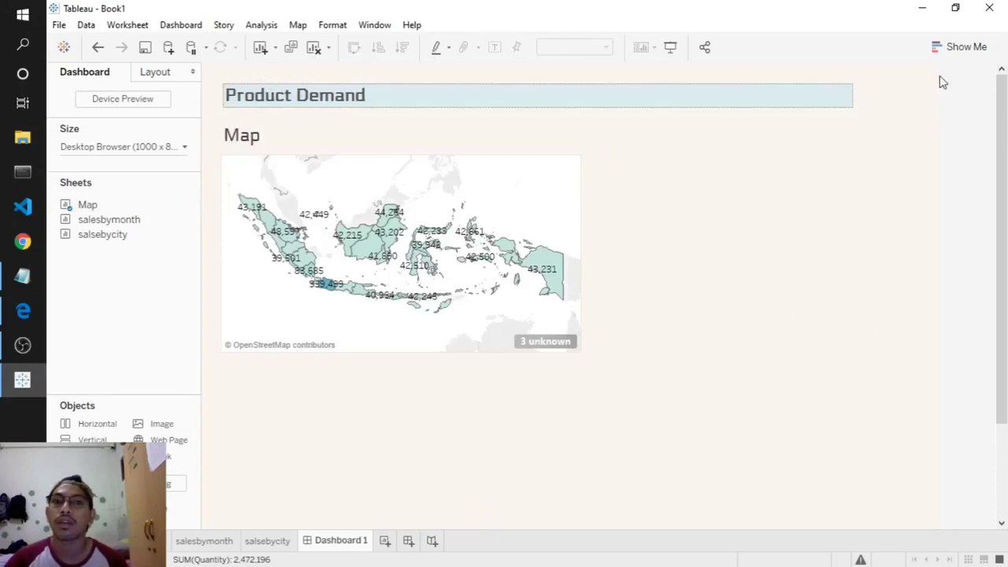
left_click(408, 170)
left_click(642, 327)
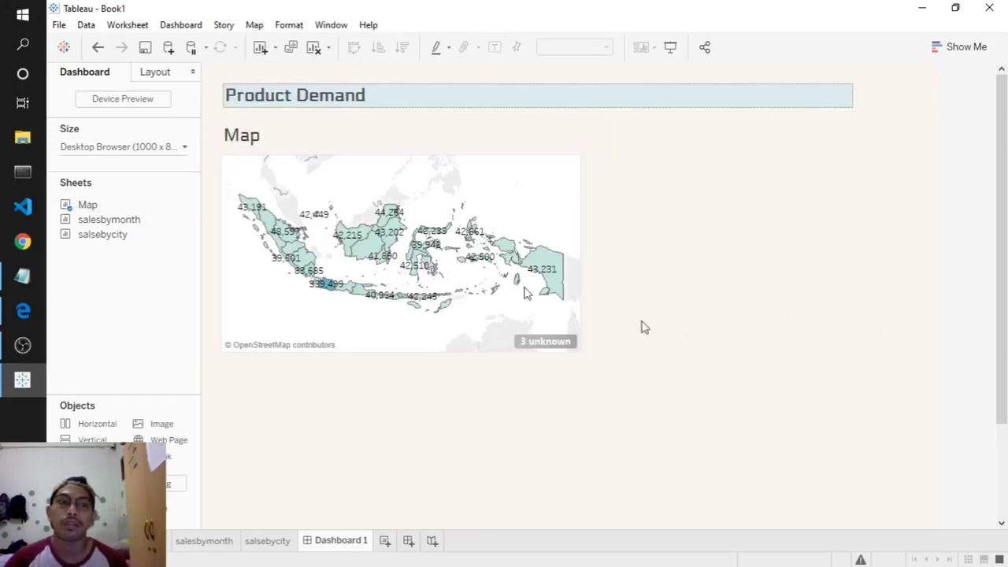
left_click(376, 135)
left_click_drag(403, 113, 408, 112)
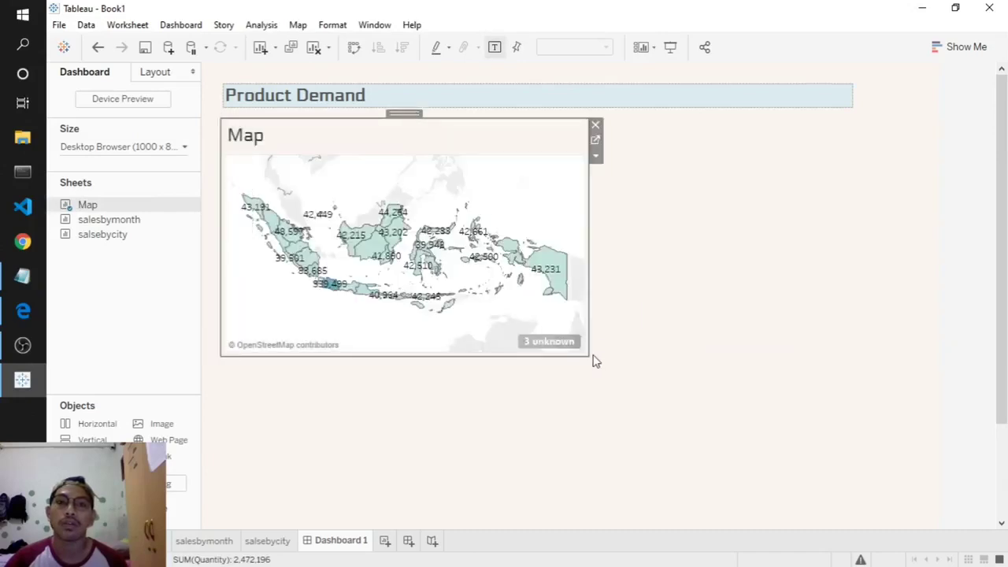
- Enlarge the map slightly and float the salesbycity table beside it, sized to fit
mouse_move(592, 357)
left_mouse_down()
mouse_move(602, 370)
mouse_move(596, 360)
left_mouse_up()
left_click(704, 358)
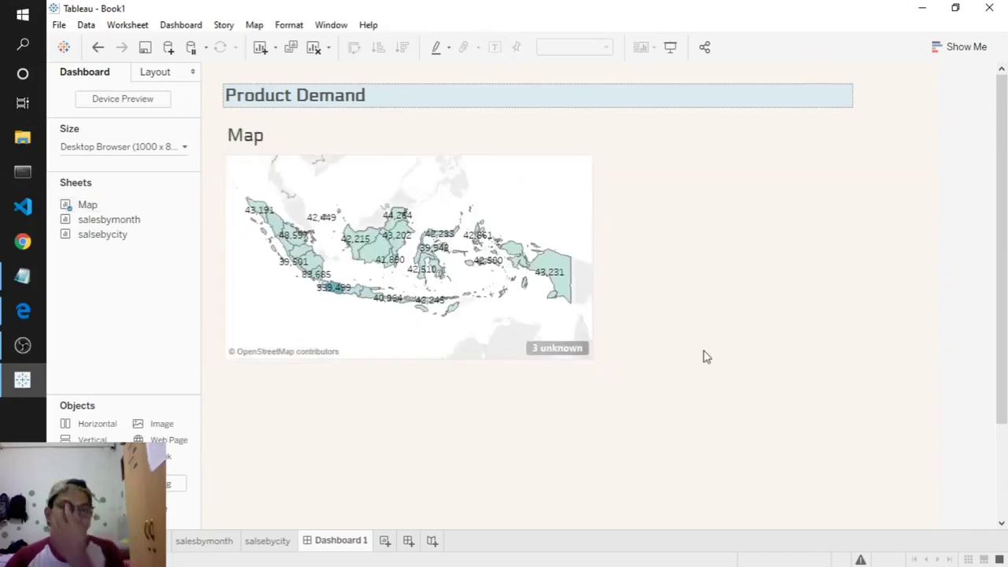
double_click(103, 234)
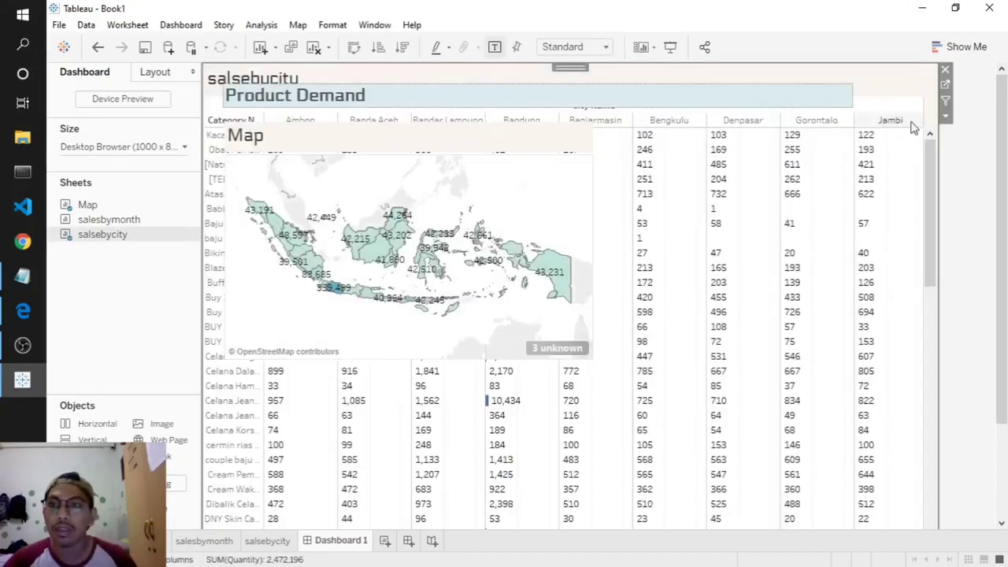
left_click(946, 117)
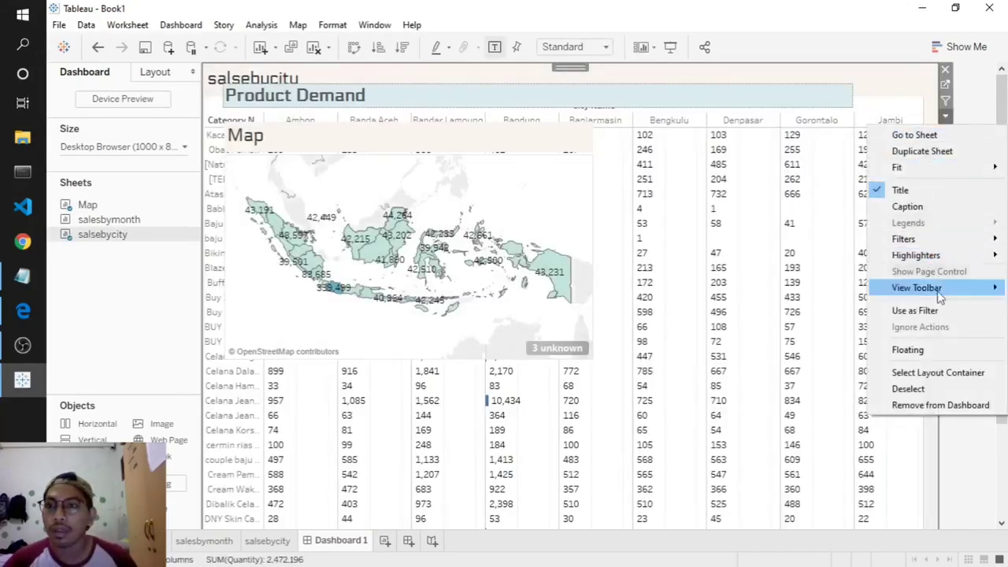
left_click(940, 349)
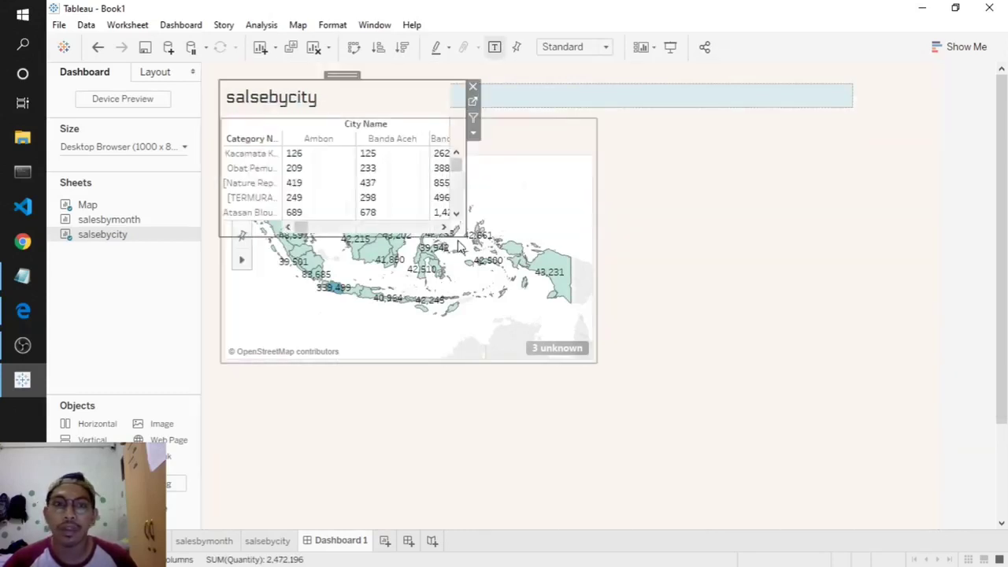
left_click_drag(469, 236, 602, 345)
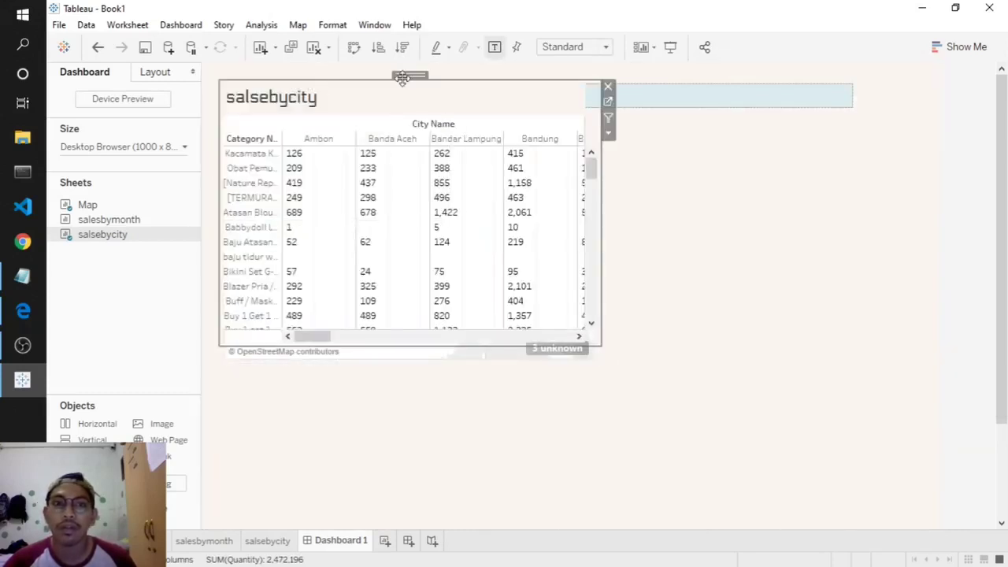
left_click_drag(402, 79, 780, 115)
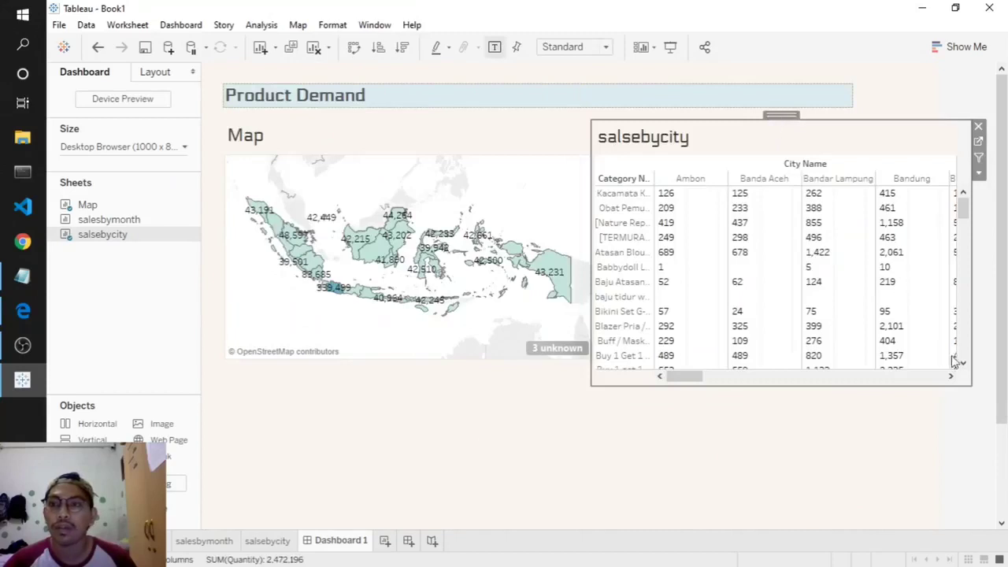
left_click_drag(967, 382, 935, 378)
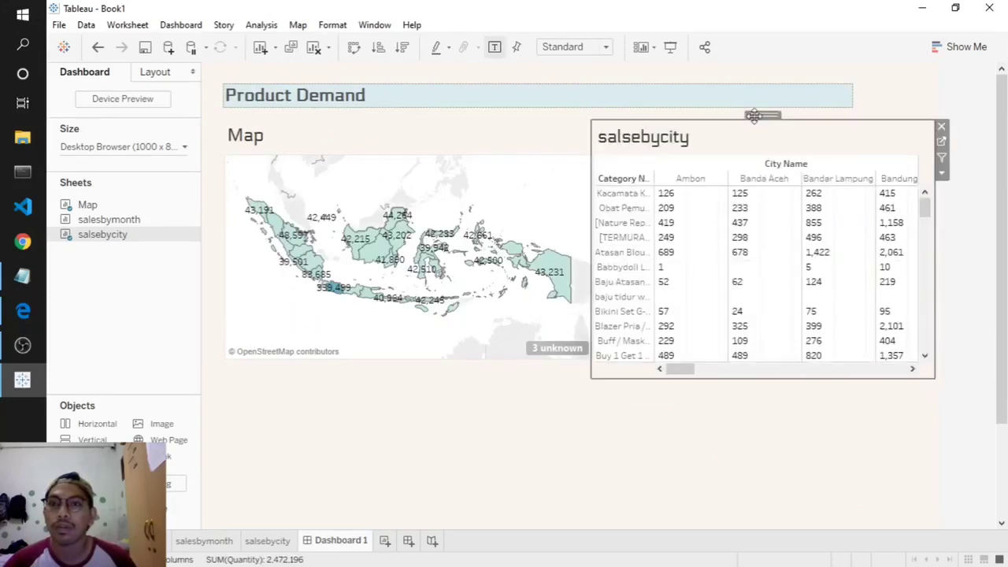
left_click_drag(754, 115, 760, 113)
left_click(702, 387)
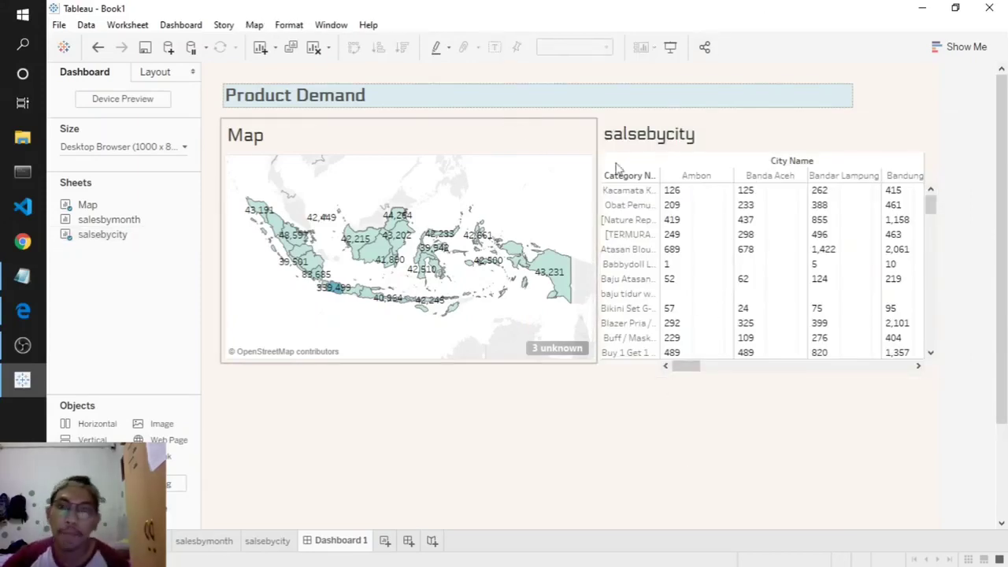
double_click(675, 141)
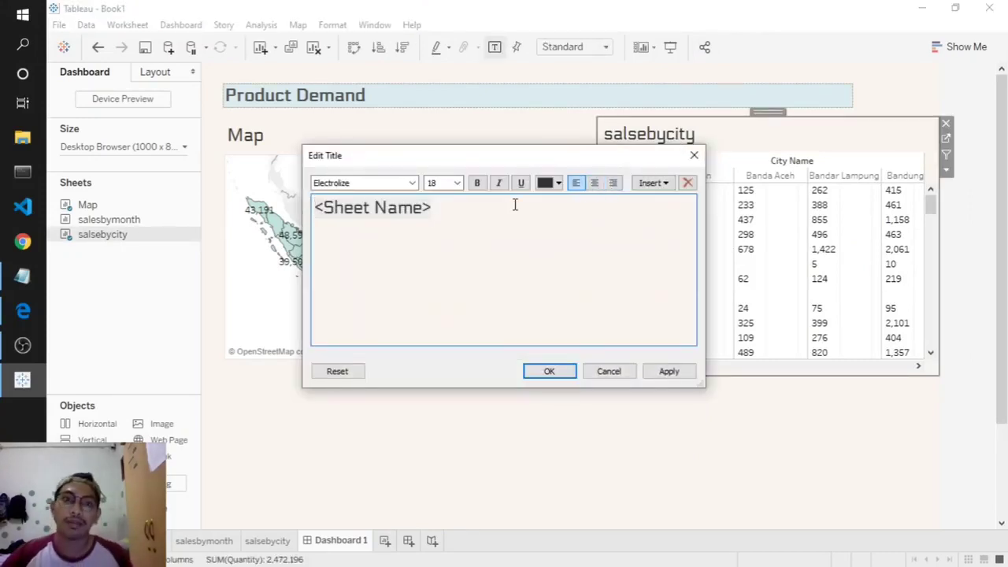
- Replace the city table's placeholder title with 'Sales by City'
key("ctrl+a")
type("S")
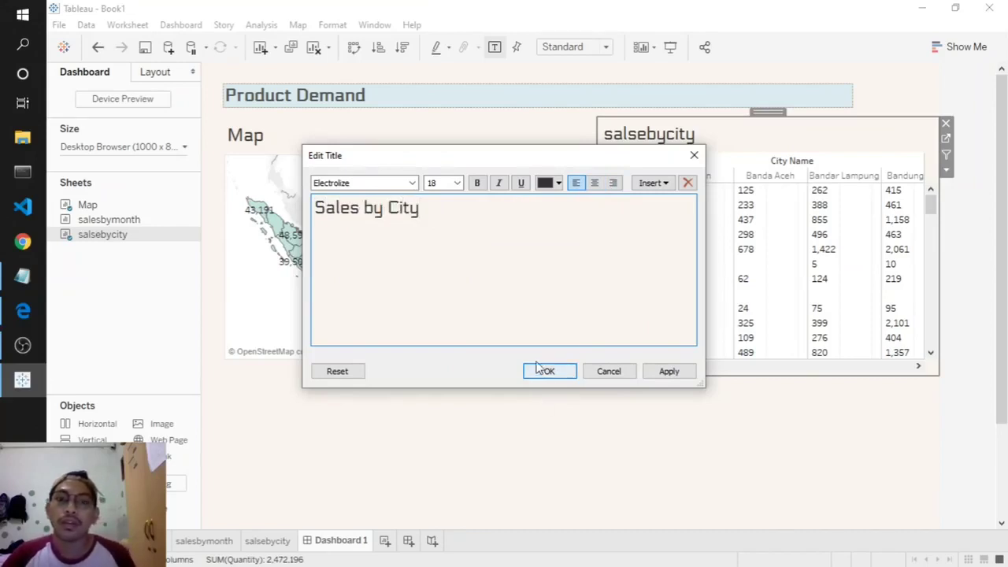
left_click(564, 371)
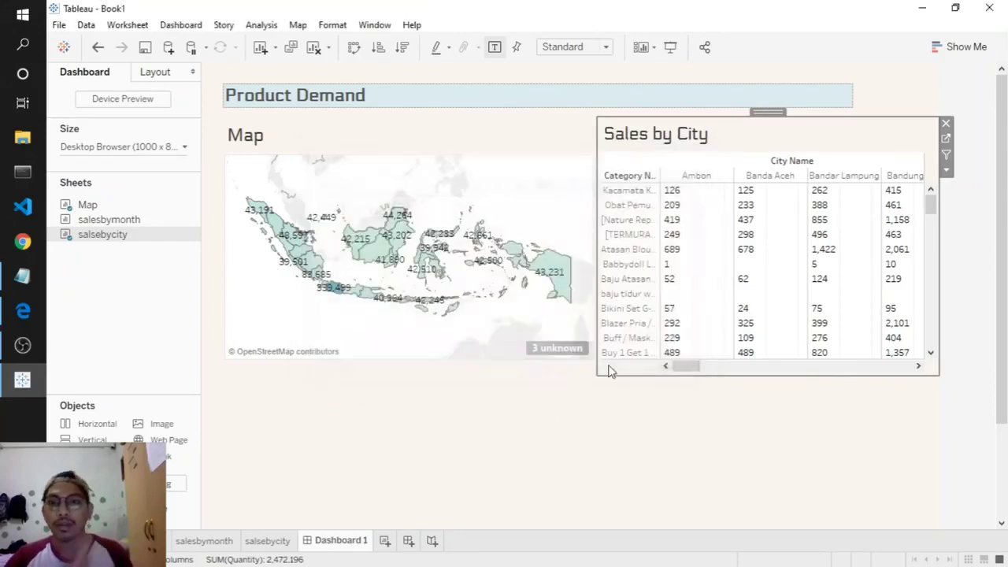
left_click(689, 412)
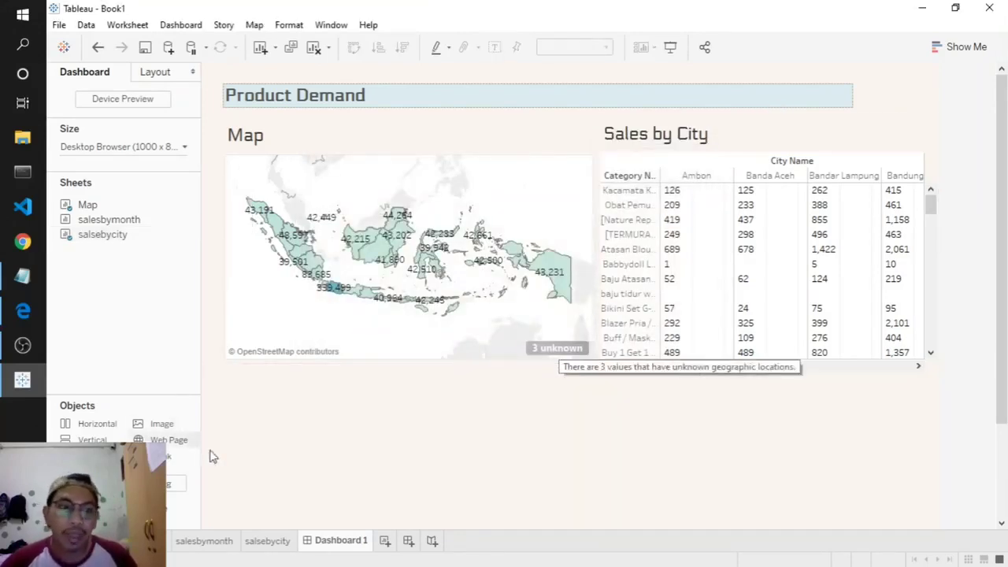
- Float the salesbymonth chart, widened across the dashboard, below the map and city table
left_click(205, 541)
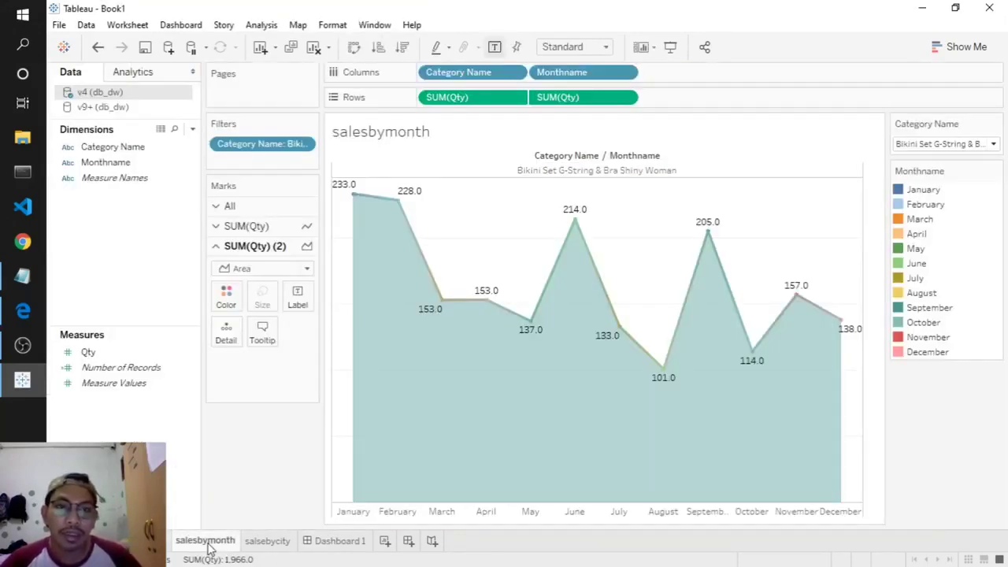
left_click(337, 542)
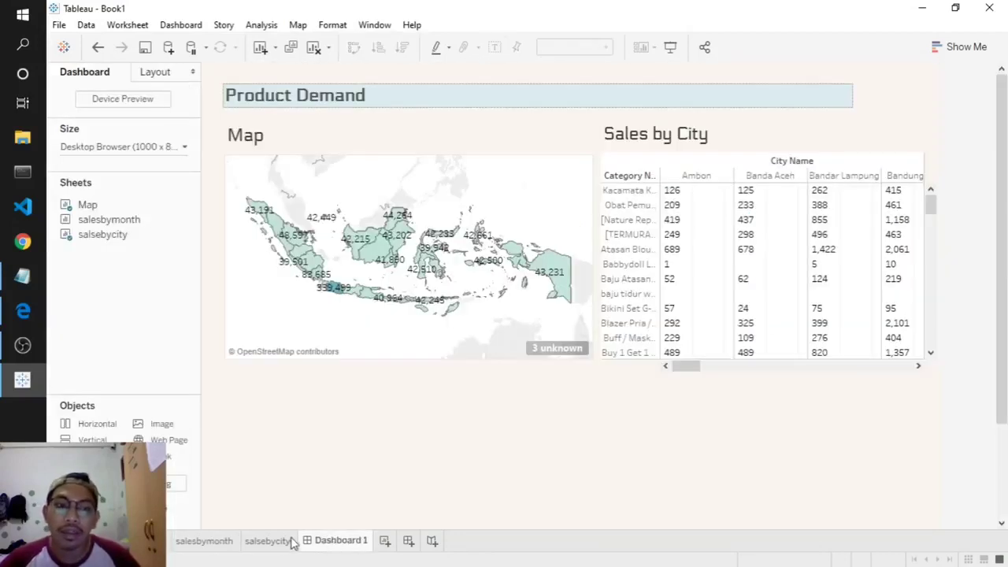
scroll(610, 358, "down", 3)
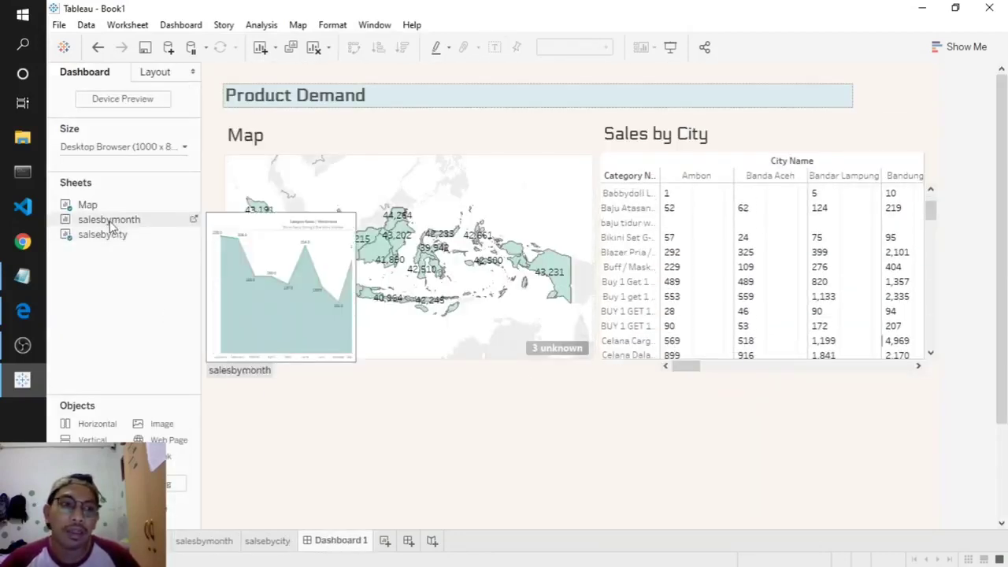
left_click_drag(110, 224, 311, 461)
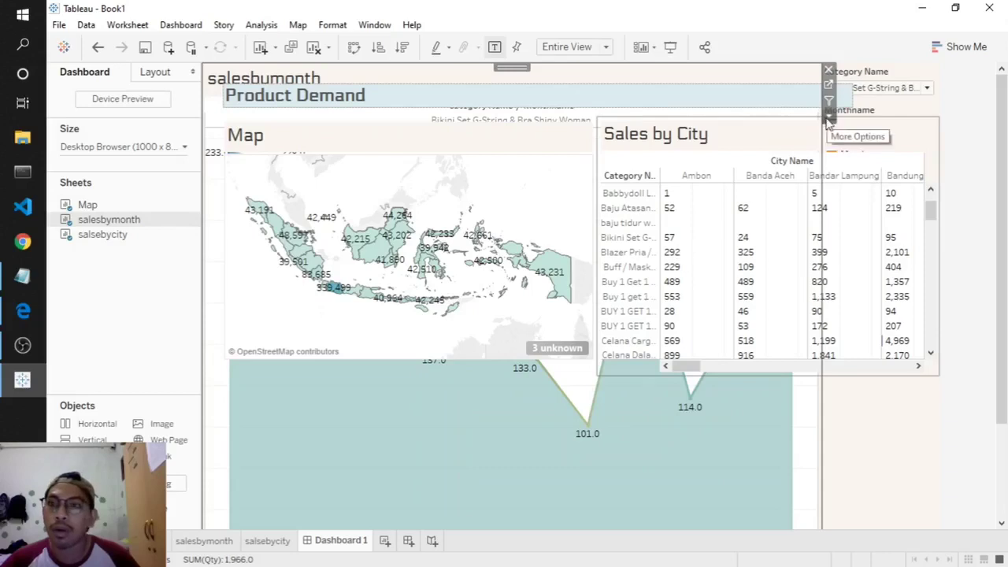
left_click(829, 116)
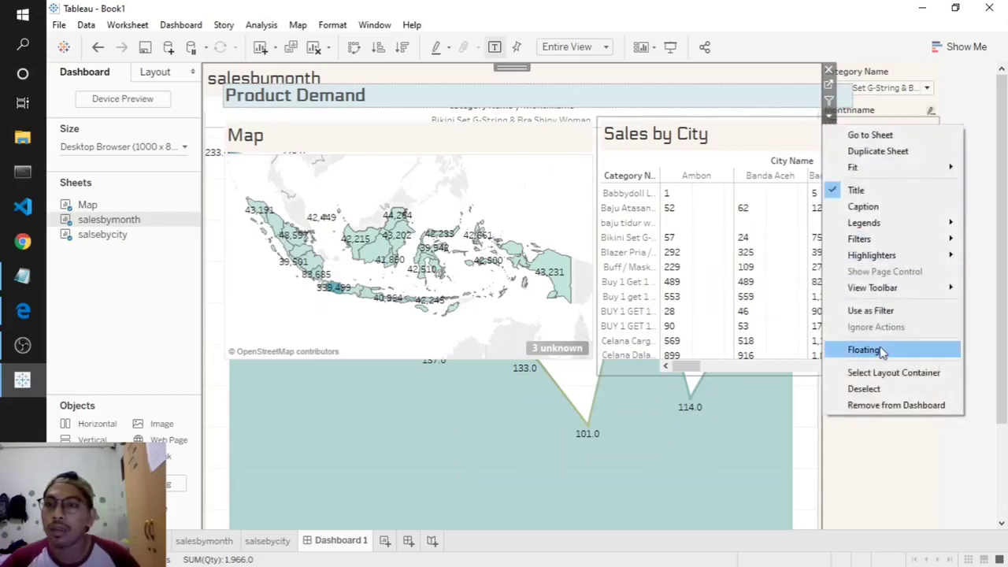
left_click(874, 350)
left_click_drag(467, 235, 934, 375)
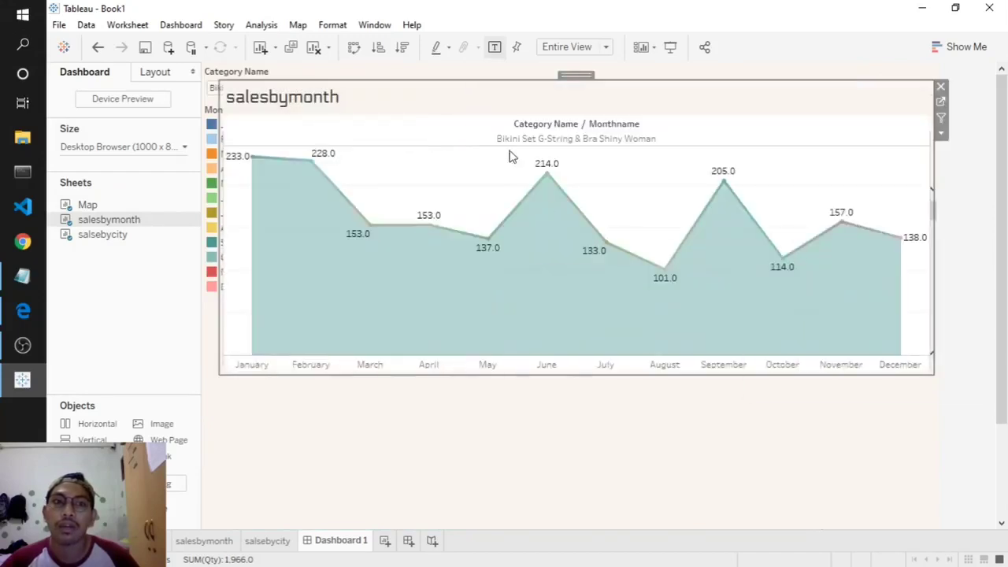
left_click_drag(574, 71, 583, 386)
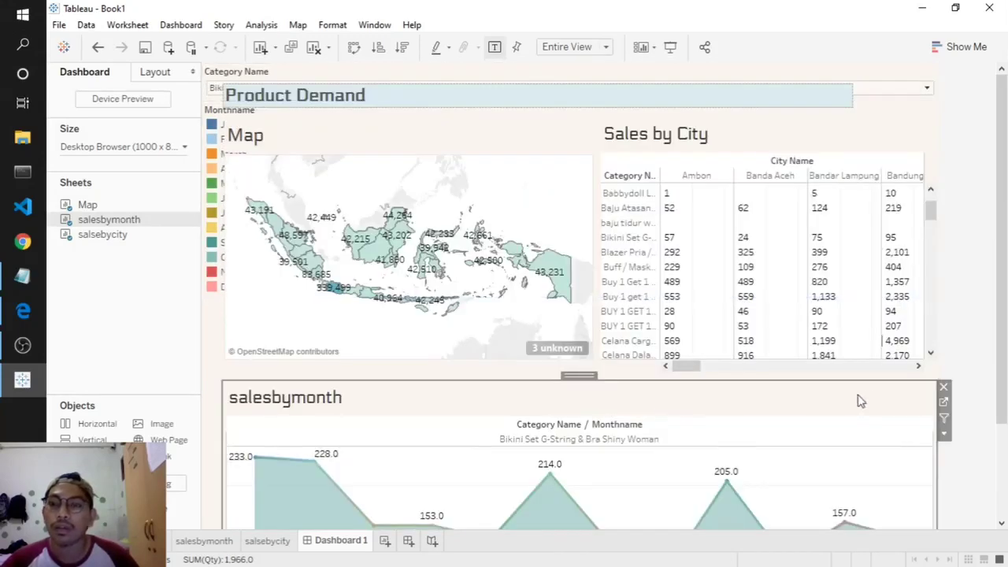
- Adjust the map tile and select the Category Name filter
left_click(286, 164)
left_click_drag(286, 164, 945, 111)
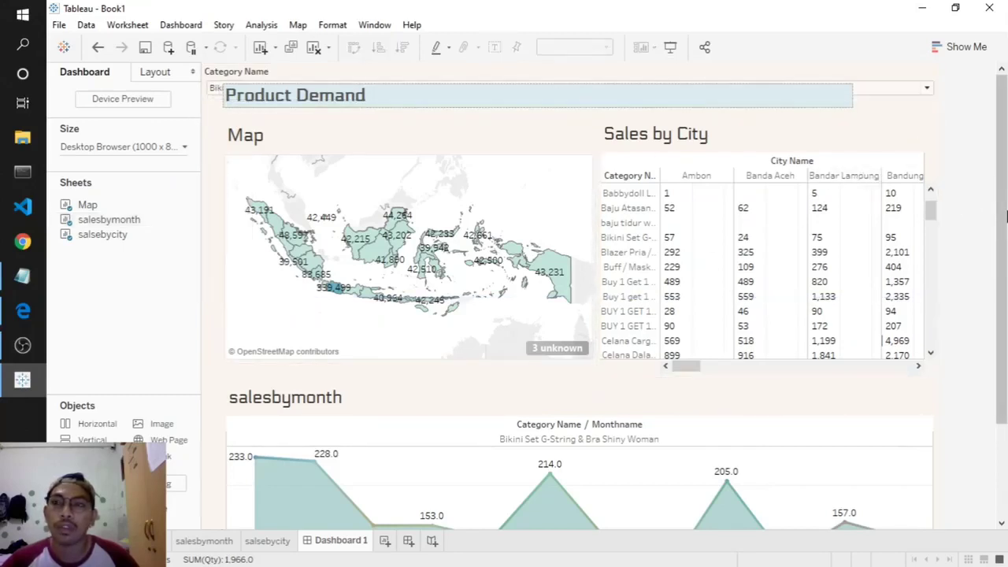
left_click(595, 82)
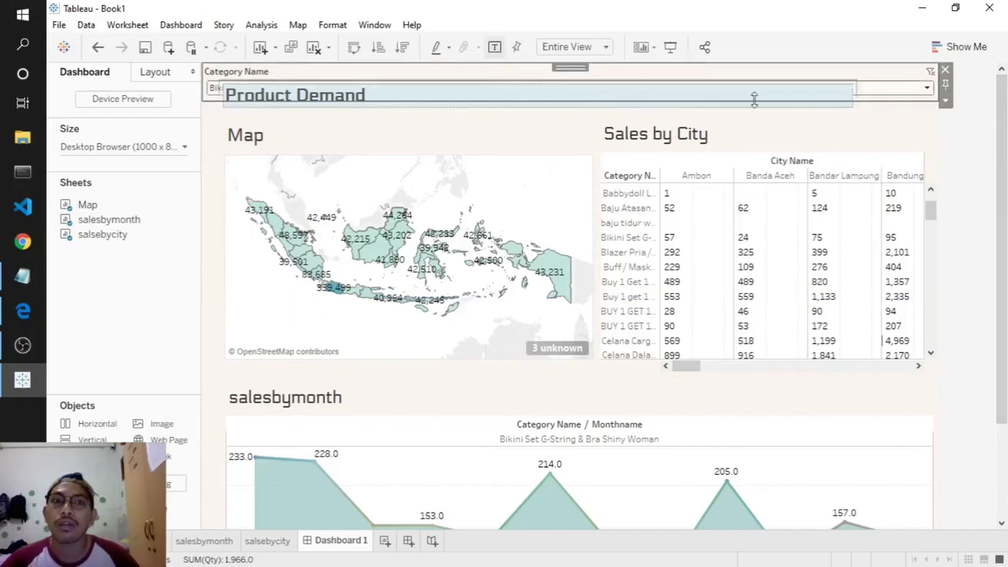
- Float the Category Name filter without its heading as a slim dropdown beside 'Product Demand'
left_click(947, 101)
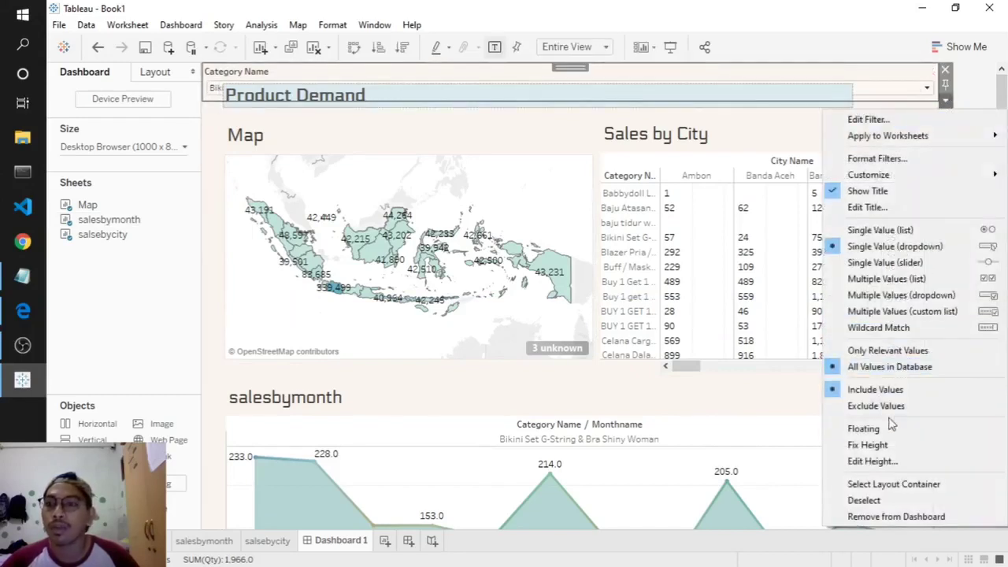
left_click(866, 428)
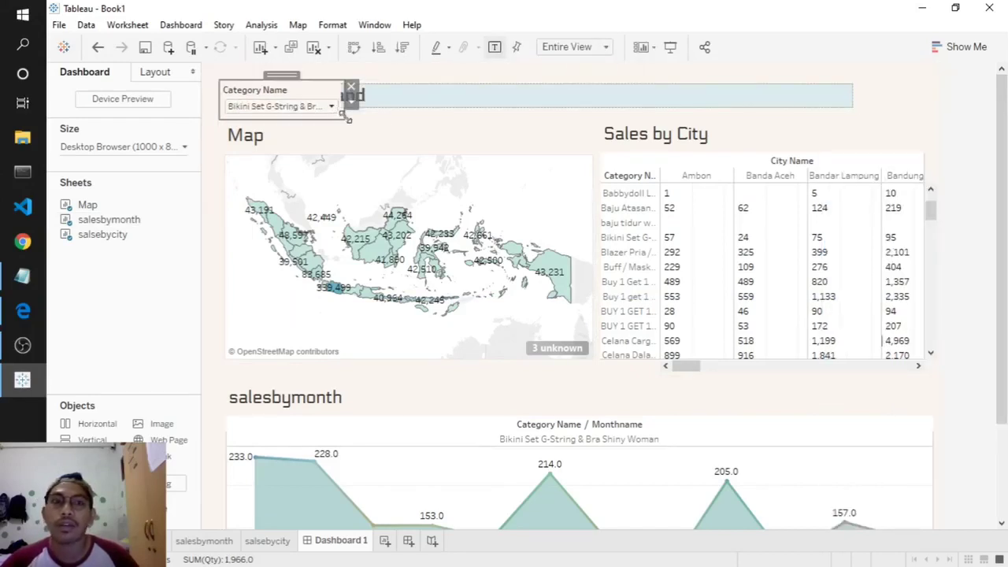
left_click_drag(347, 117, 713, 120)
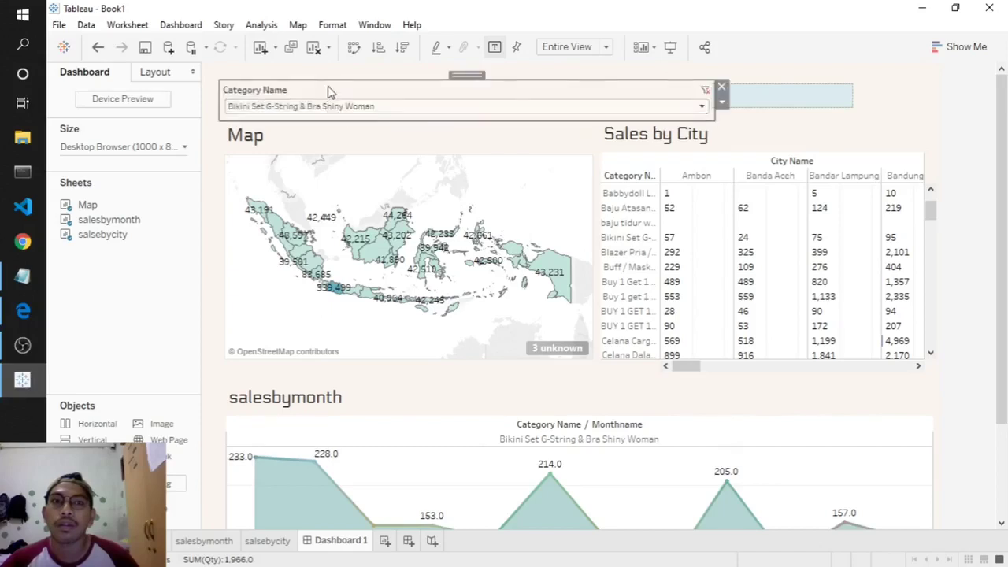
right_click(329, 92)
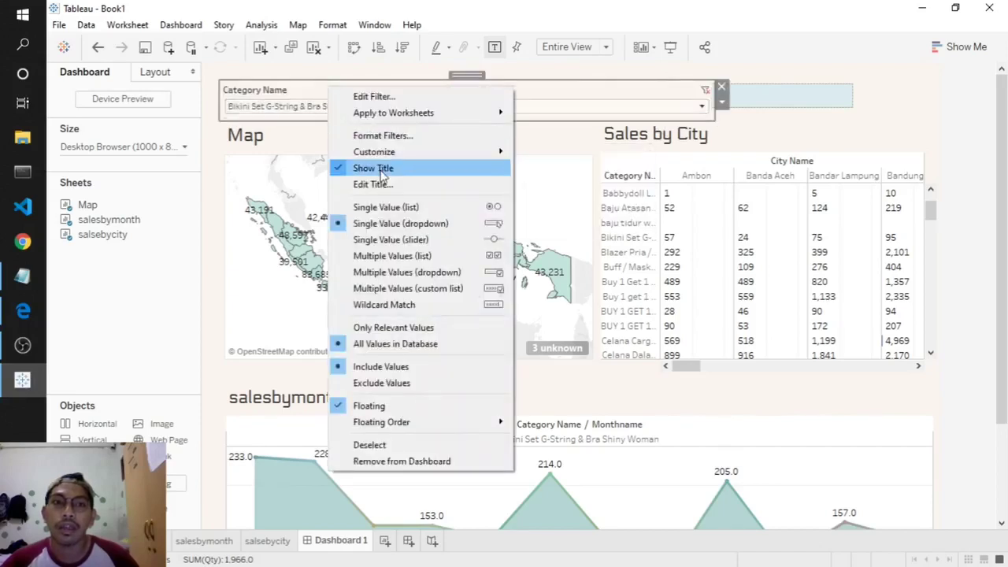
left_click(374, 169)
left_click_drag(554, 119, 556, 108)
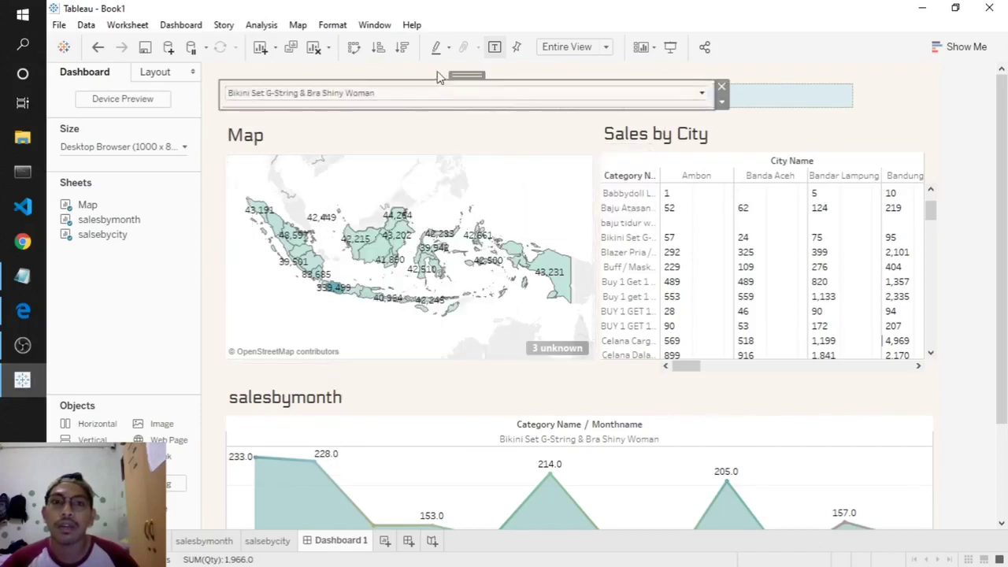
left_click_drag(461, 74, 723, 85)
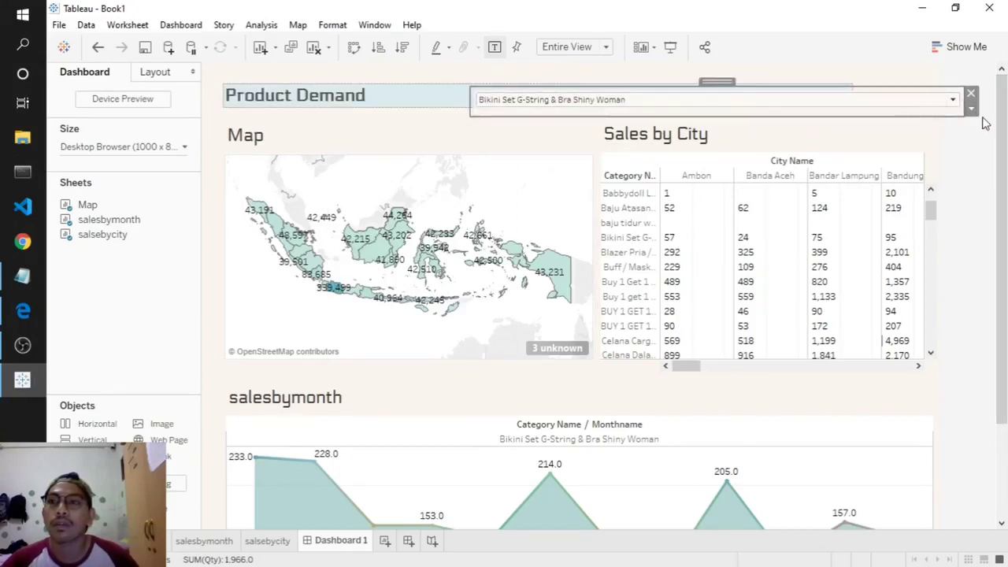
mouse_move(960, 113)
left_mouse_down()
mouse_move(670, 108)
mouse_move(659, 87)
left_mouse_up()
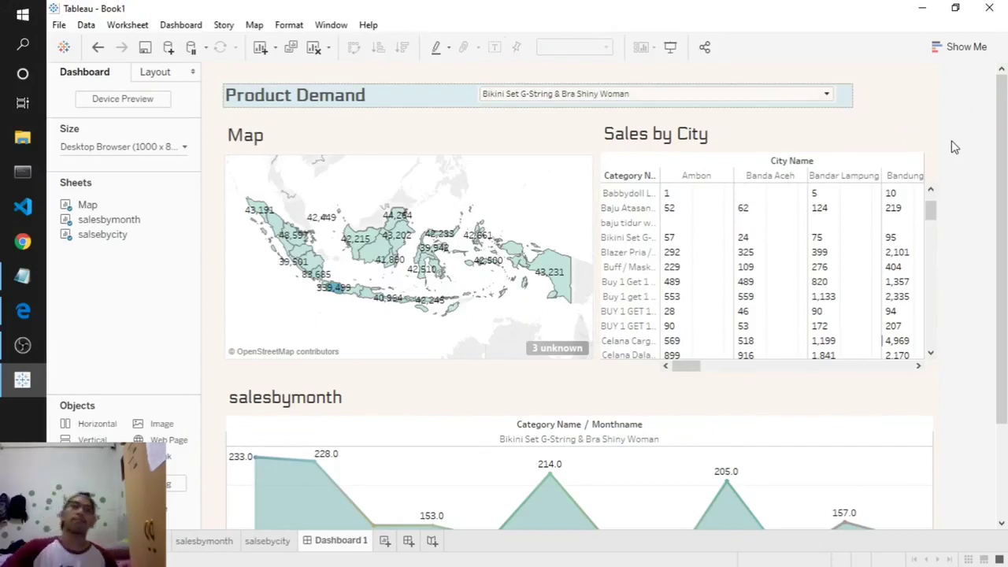
left_click(299, 107)
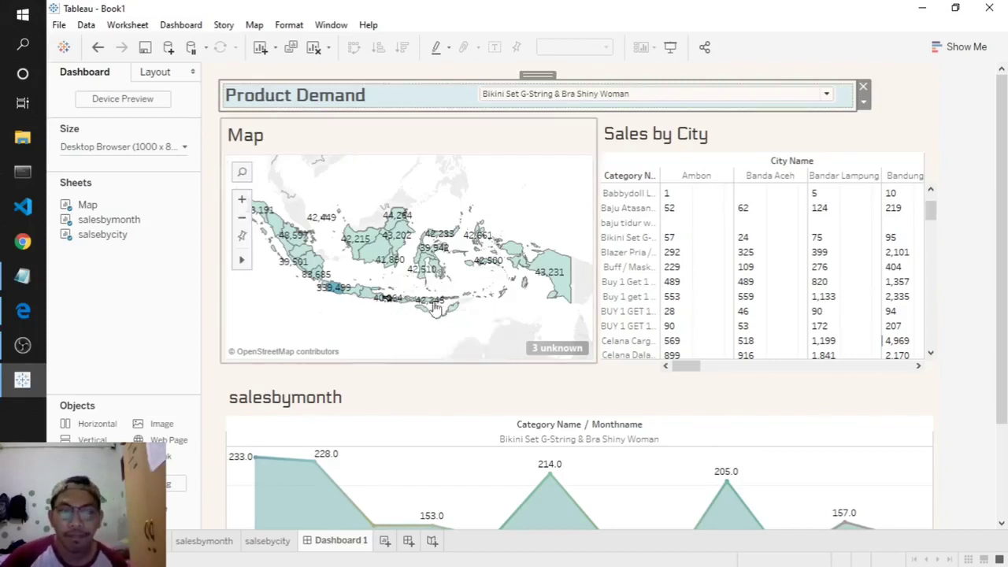
- Preview the dashboard filtered to Babbydoll Lingerie 3107M, then to Celana Jeans Wanita
scroll(891, 292, "down", 5)
scroll(906, 221, "up", 5)
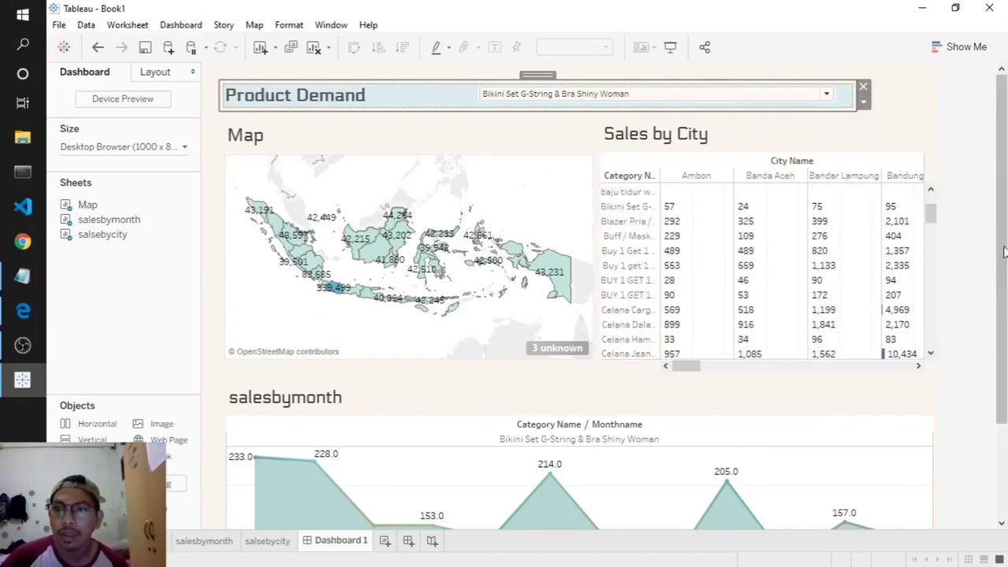
left_click(974, 220)
scroll(965, 267, "down", 1)
scroll(957, 315, "down", 2)
scroll(962, 319, "up", 3)
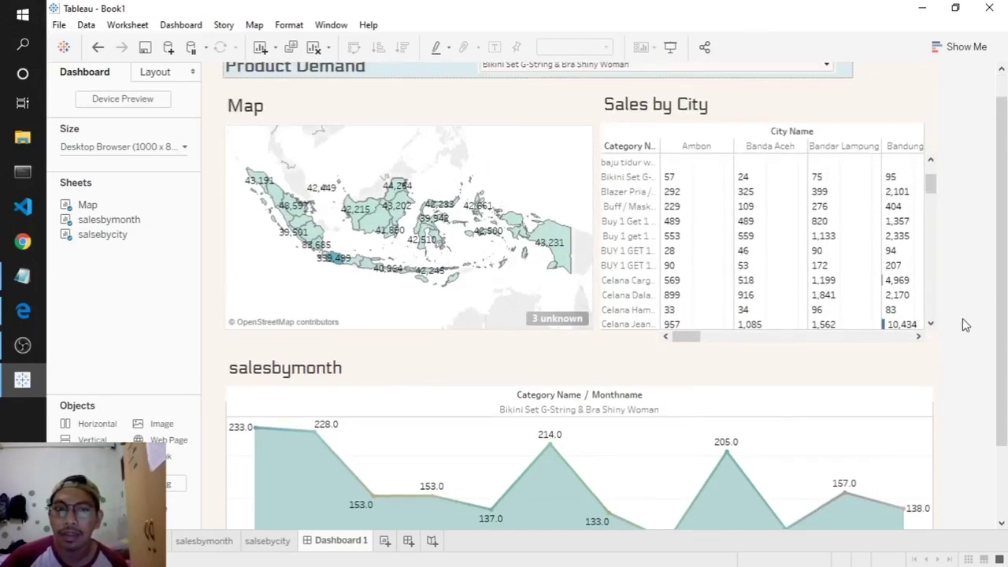
left_click(622, 94)
left_click(541, 228)
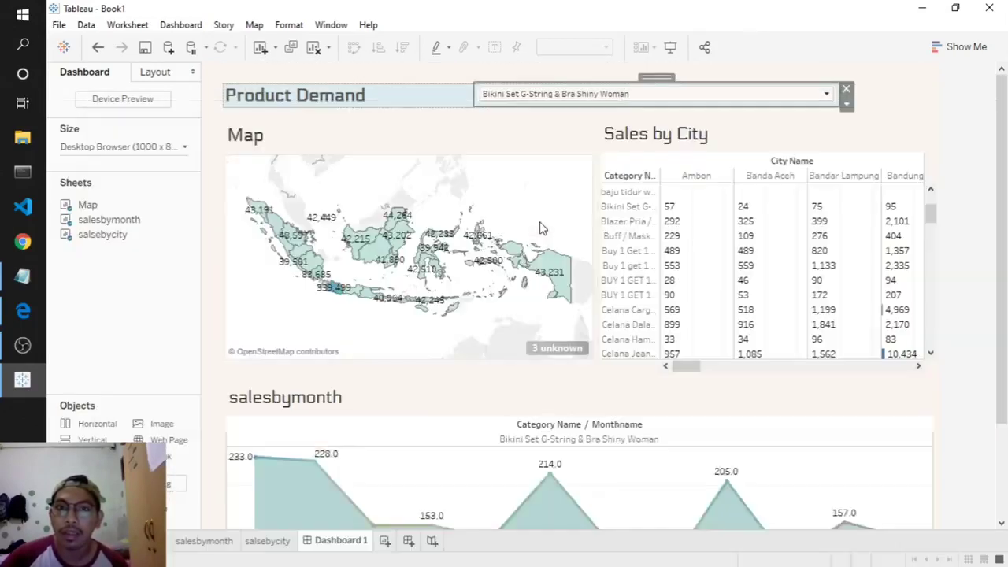
scroll(599, 170, "down", 1)
left_click(554, 95)
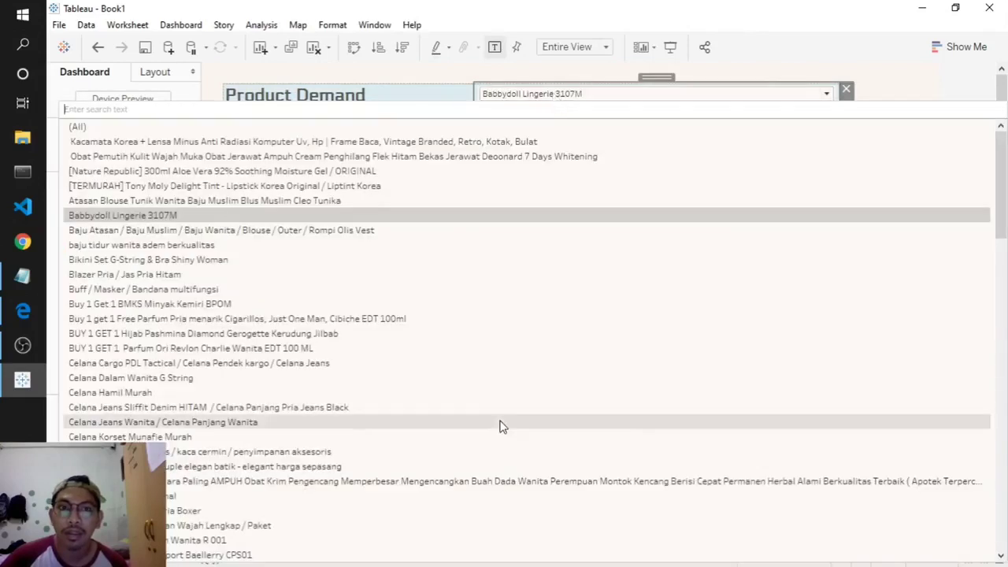
left_click(500, 420)
scroll(993, 445, "down", 1)
scroll(992, 445, "down", 2)
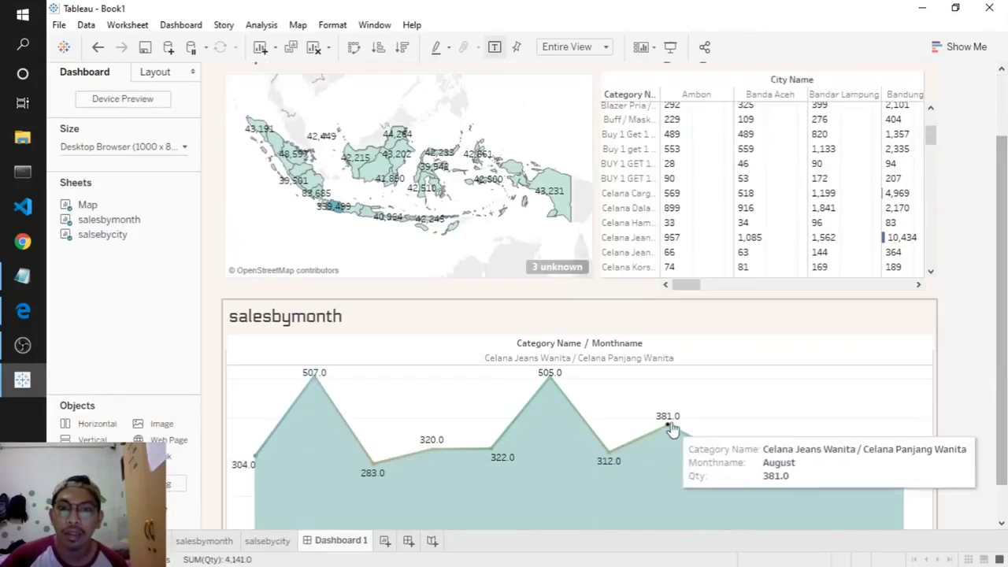
- Hide the Category Name / Monthname field labels on the salesbymonth chart
left_click(583, 351)
right_click(614, 347)
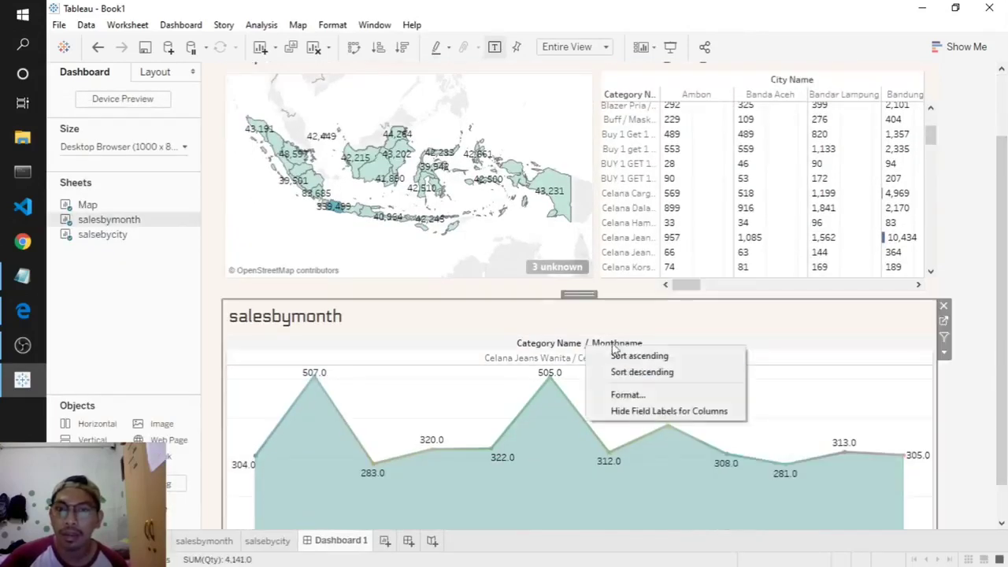
left_click(653, 410)
scroll(867, 407, "down", 1)
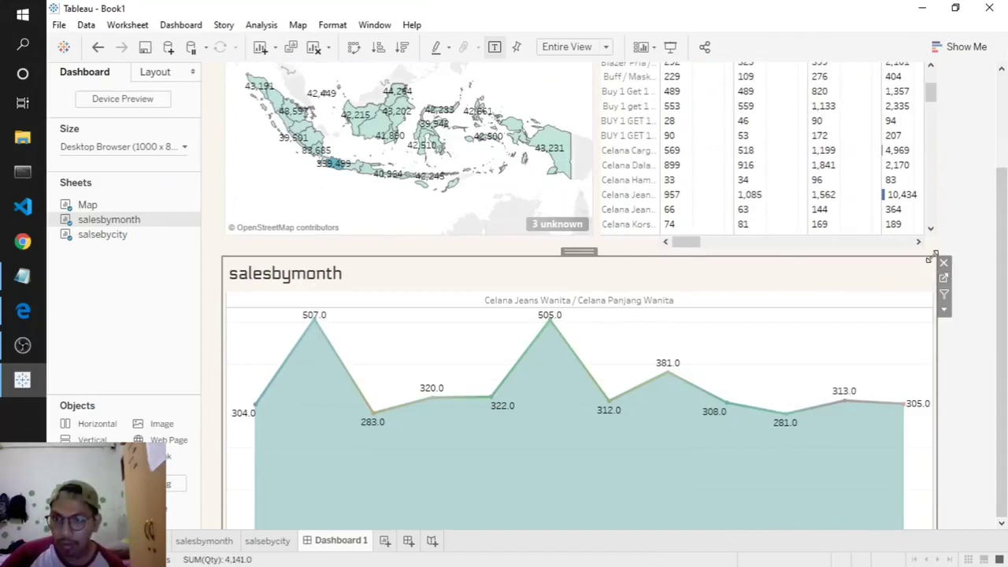
- Resize the salesbymonth chart and move it up to fill the space under the map
left_click_drag(942, 264, 870, 331)
left_click_drag(554, 325, 562, 247)
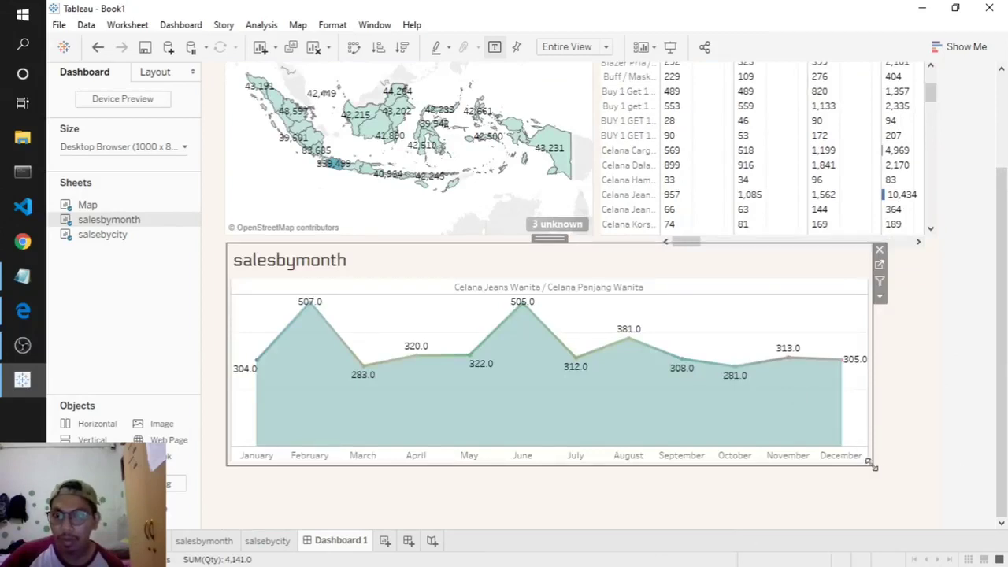
left_click_drag(872, 467, 943, 490)
left_click(982, 187)
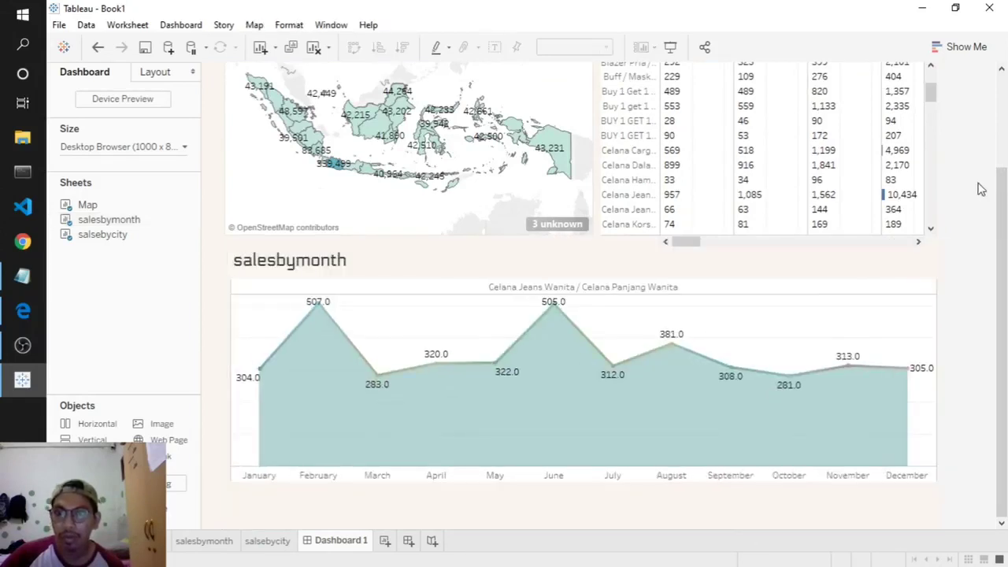
- Check the chart for baju tidur wanita adem berkualitas, then Jam Tangan Wanita Since 1988 21 tali 21 ring 2 jam
scroll(947, 176, "up", 1)
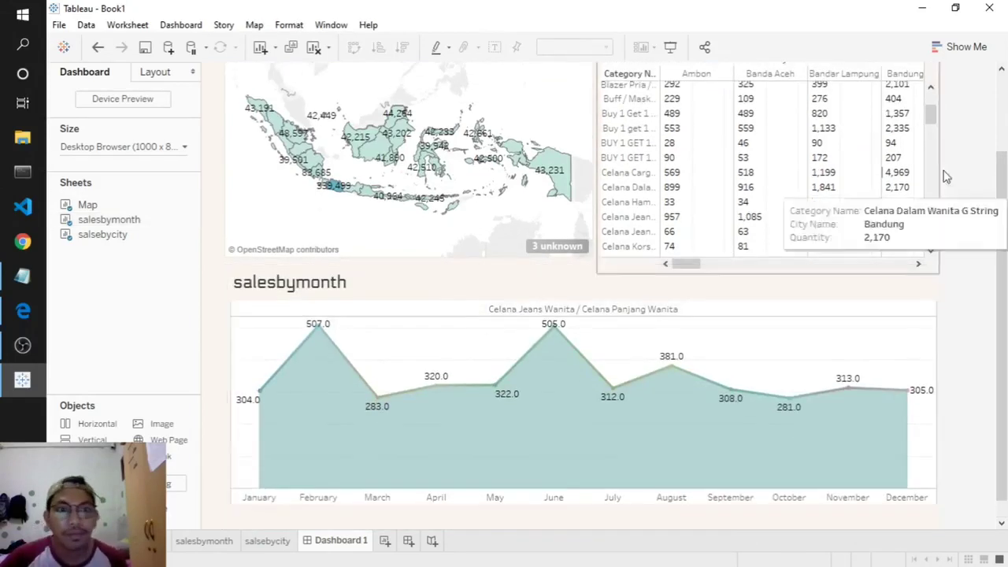
scroll(999, 219, "up", 5)
scroll(999, 219, "down", 5)
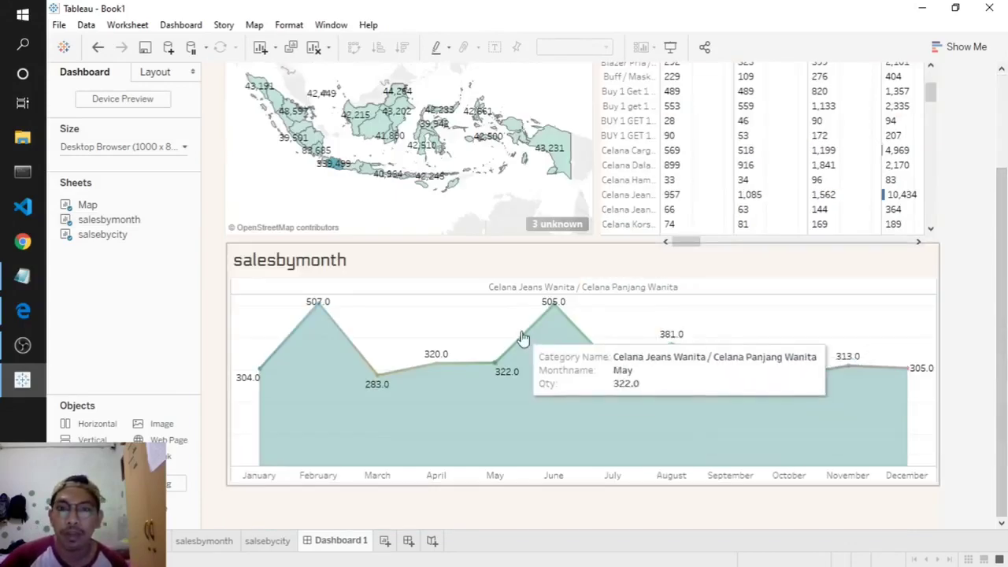
scroll(626, 315, "up", 2)
scroll(630, 197, "up", 3)
scroll(979, 288, "up", 3)
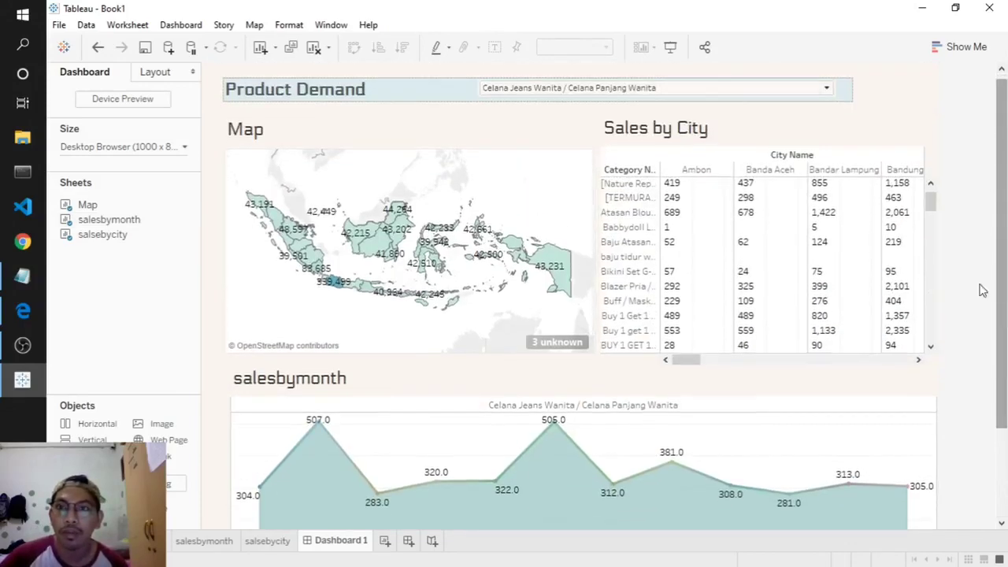
left_click(646, 94)
left_click(603, 246)
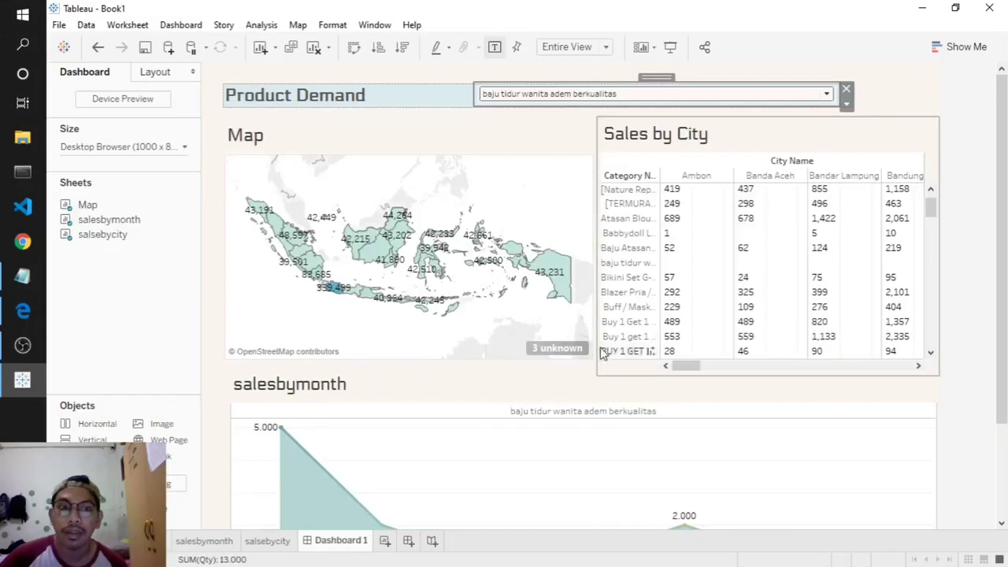
scroll(1005, 416, "down", 3)
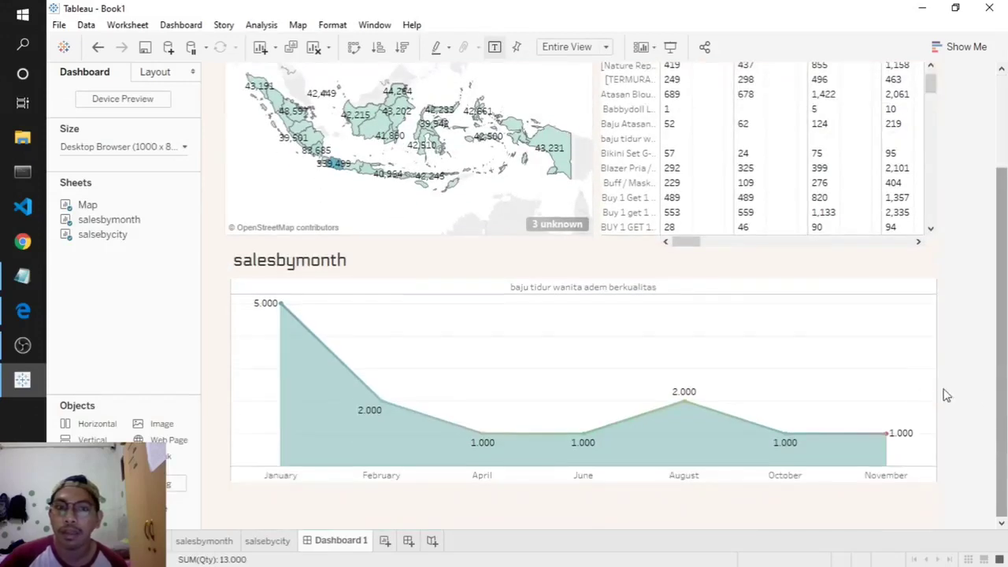
scroll(945, 315, "up", 3)
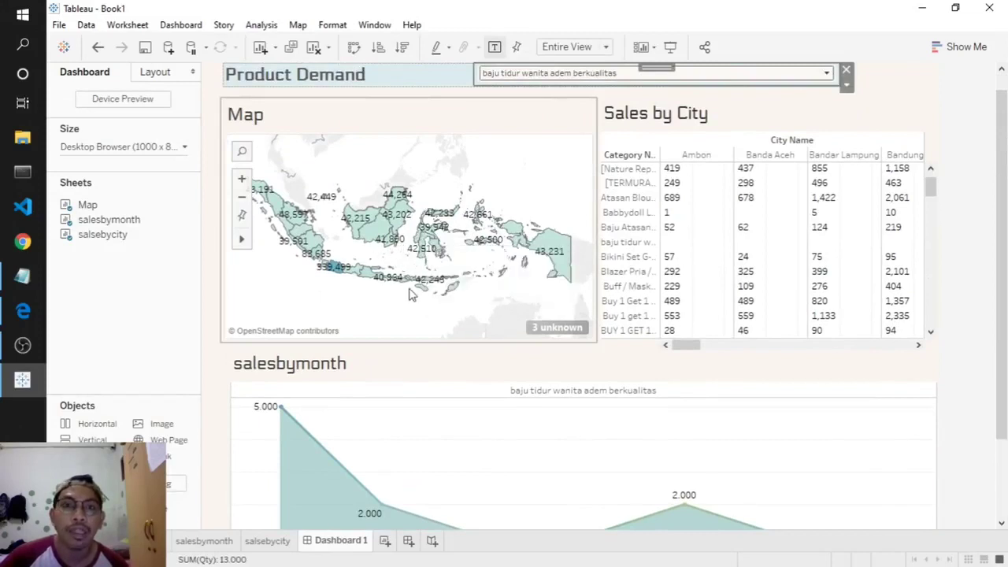
left_click(545, 74)
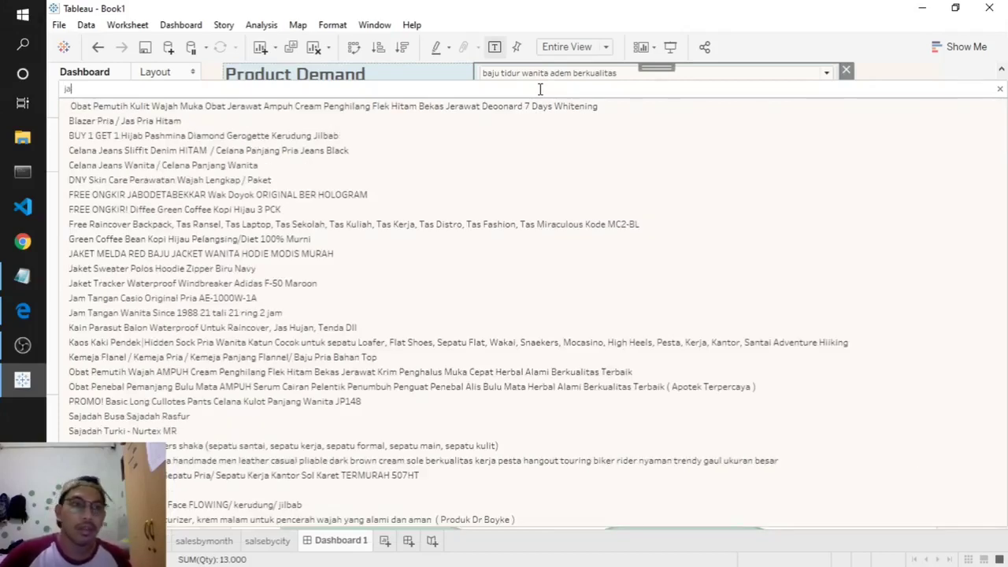
left_click(178, 314)
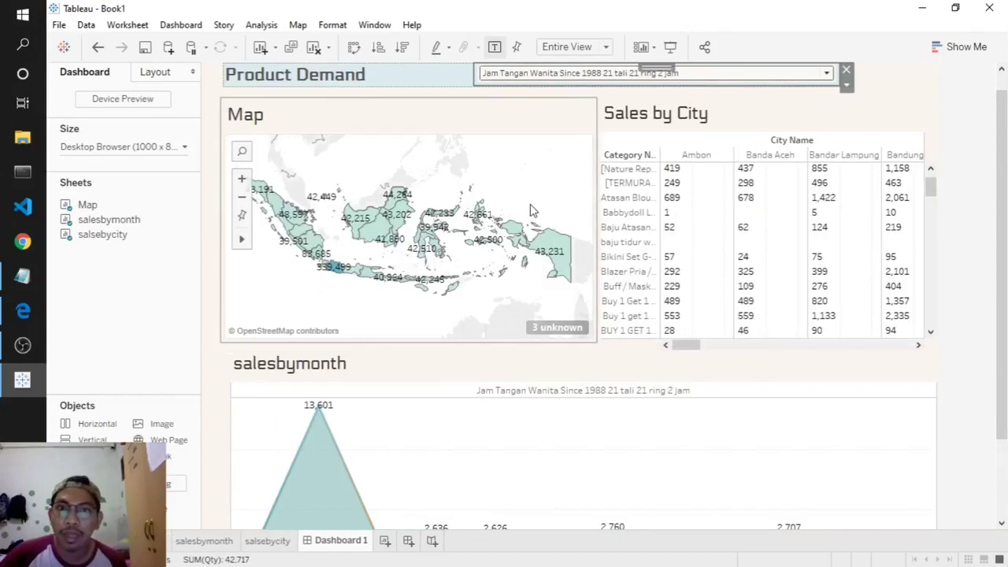
- Apply the product filter to the Map worksheet as well
left_click(846, 86)
mouse_move(863, 130)
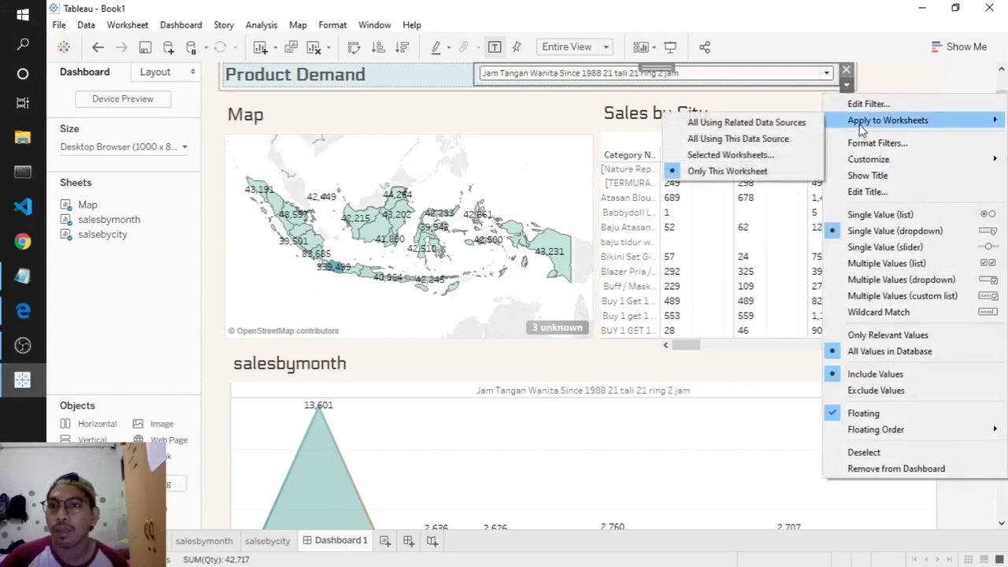
left_click(723, 156)
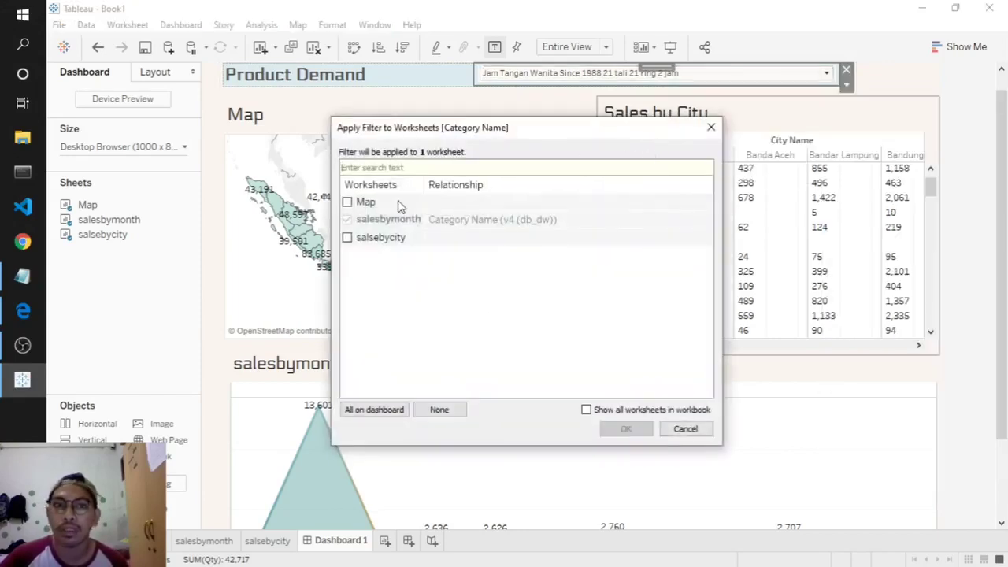
left_click(347, 202)
left_click(623, 430)
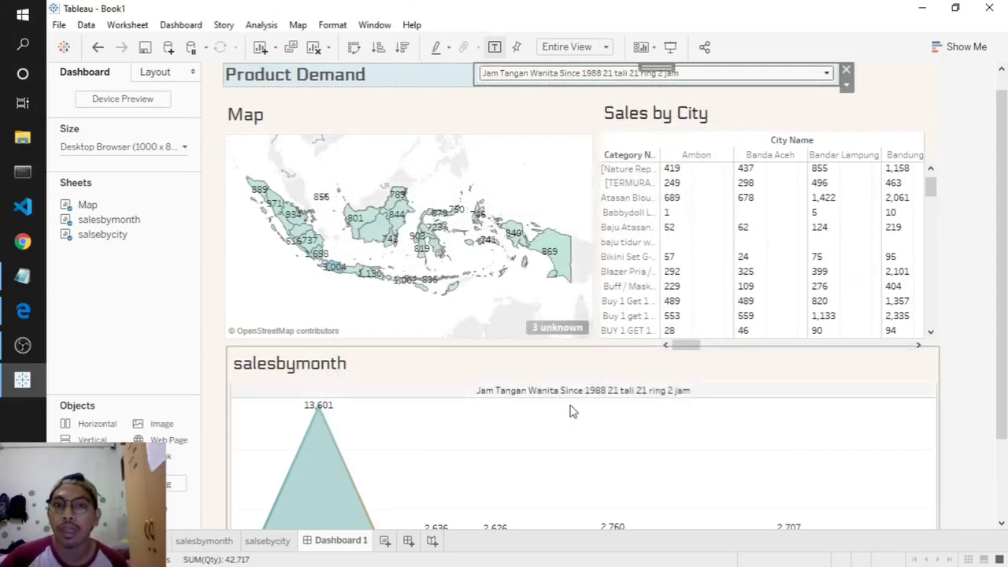
- Test the filter with Celana Hamil Murah, Diffee Green Coffee, and the navy hoodie
left_click(626, 77)
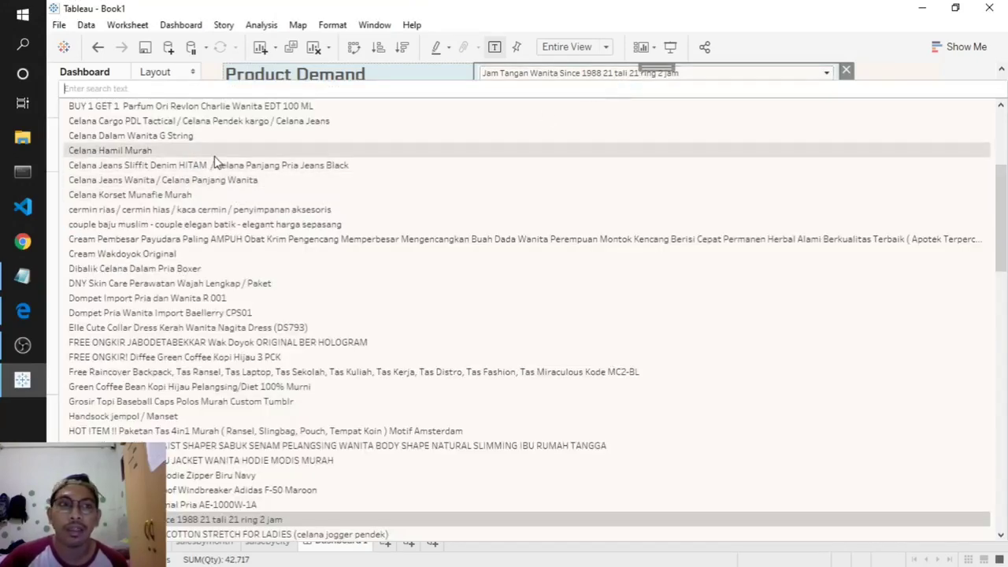
left_click(221, 151)
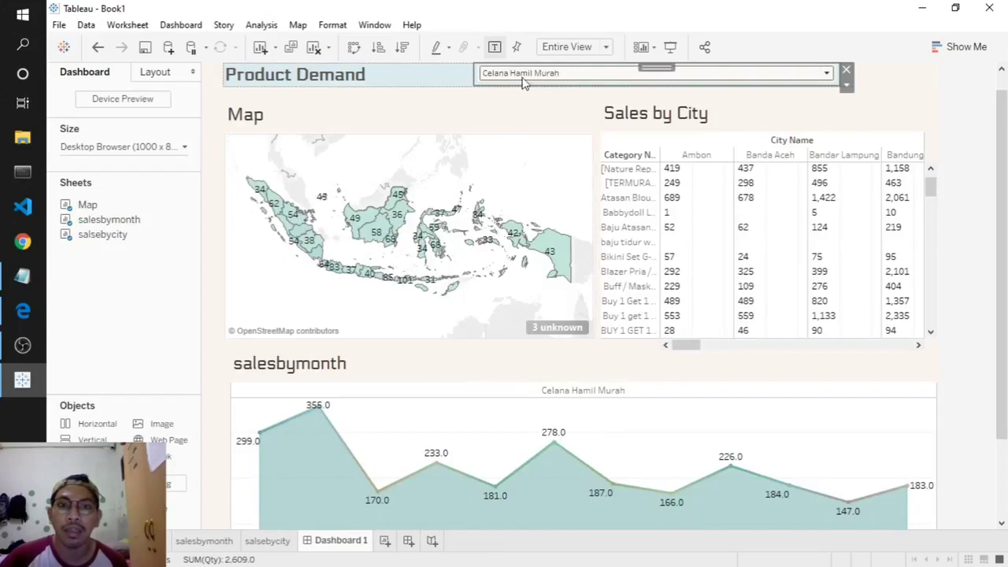
left_click(523, 78)
left_click(376, 357)
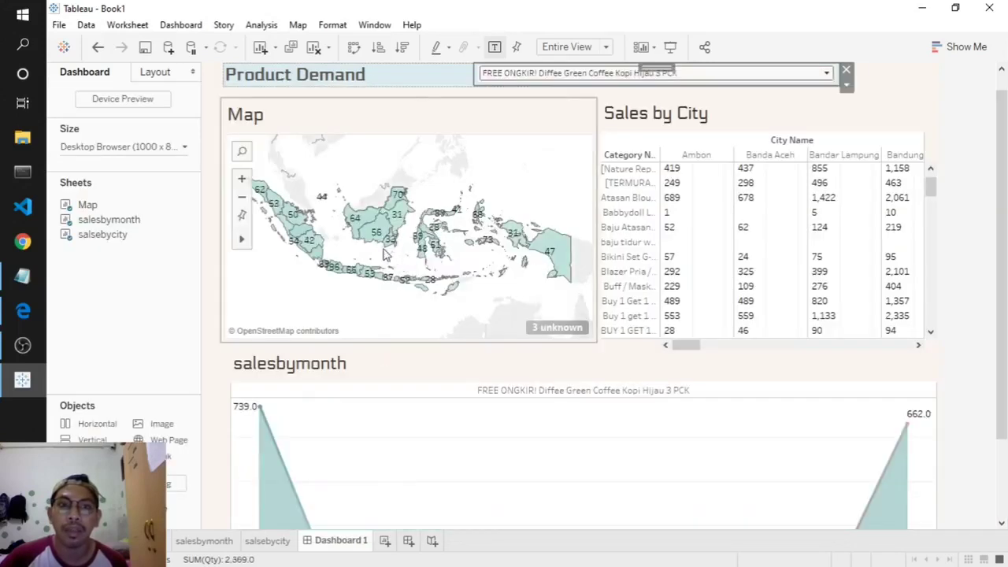
mouse_move(337, 280)
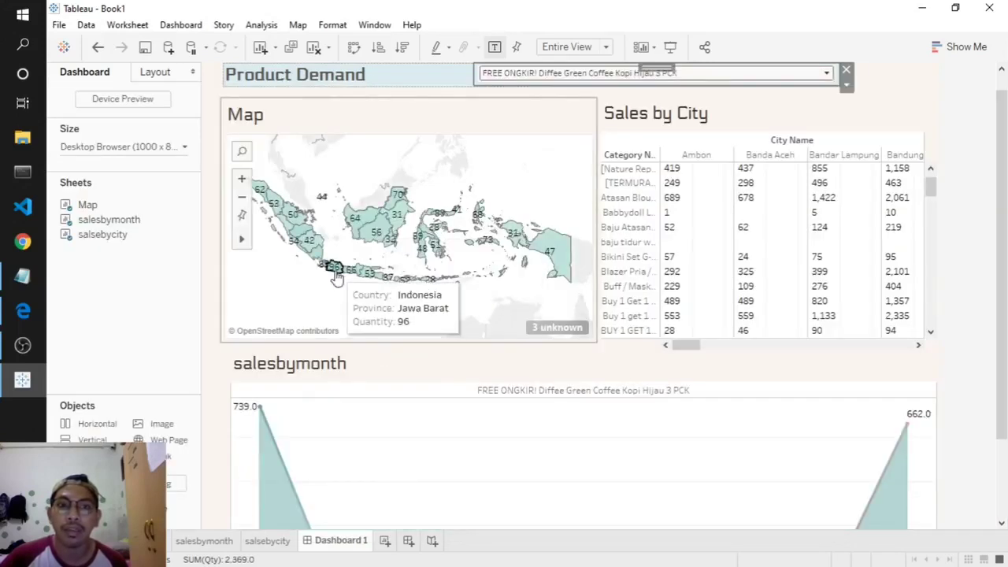
left_click(585, 79)
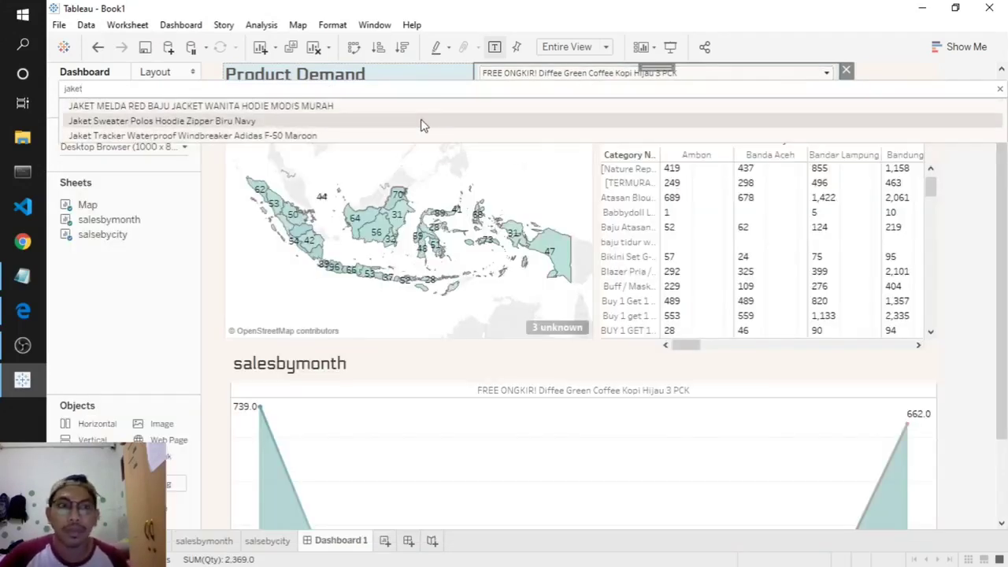
left_click(420, 122)
mouse_move(334, 271)
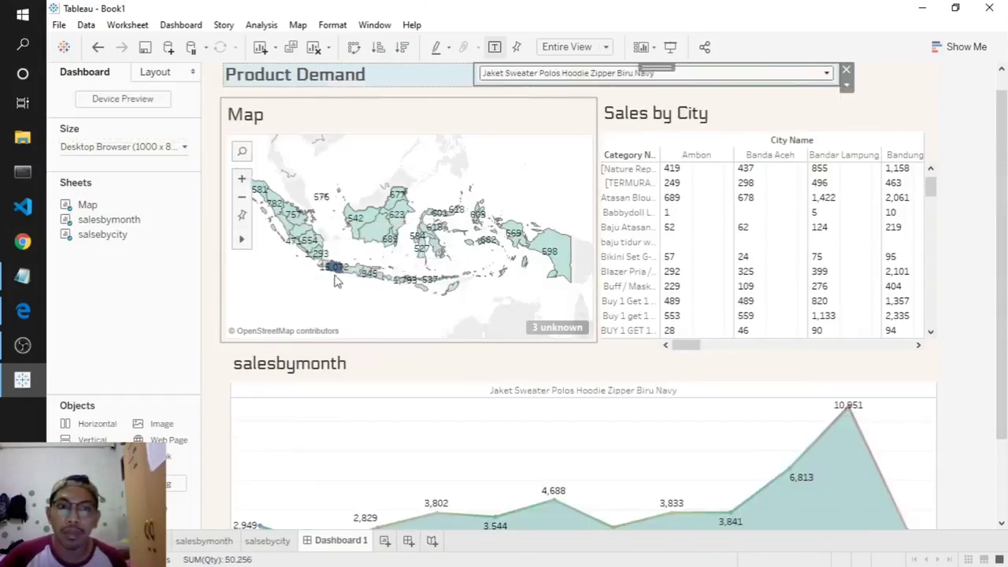
scroll(977, 323, "down", 3)
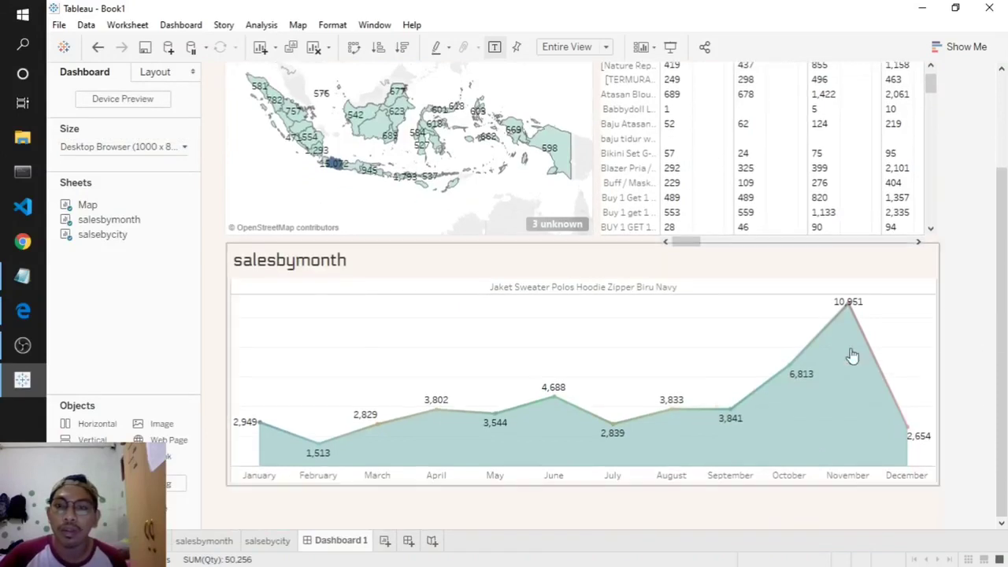
mouse_move(896, 417)
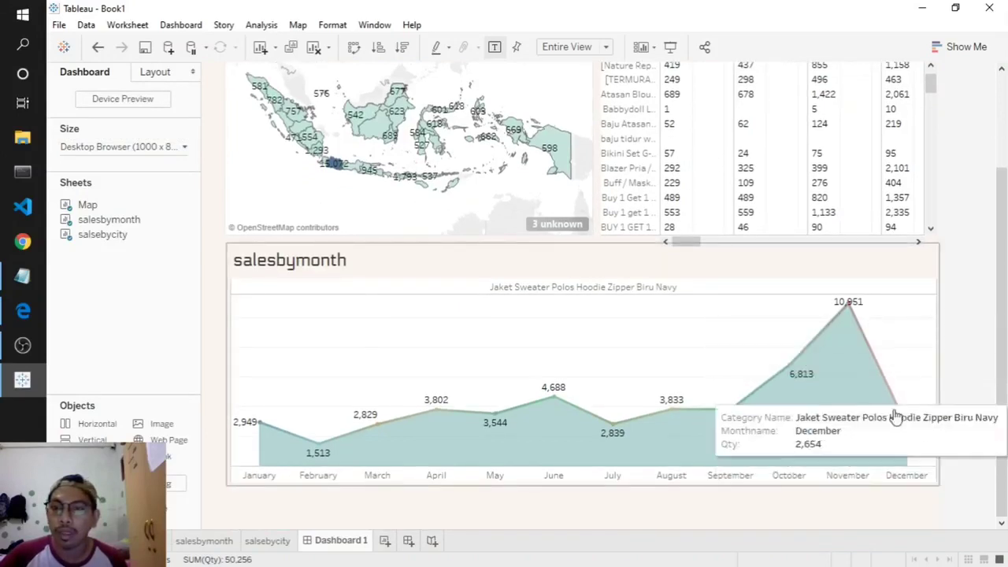
scroll(1002, 268, "up", 3)
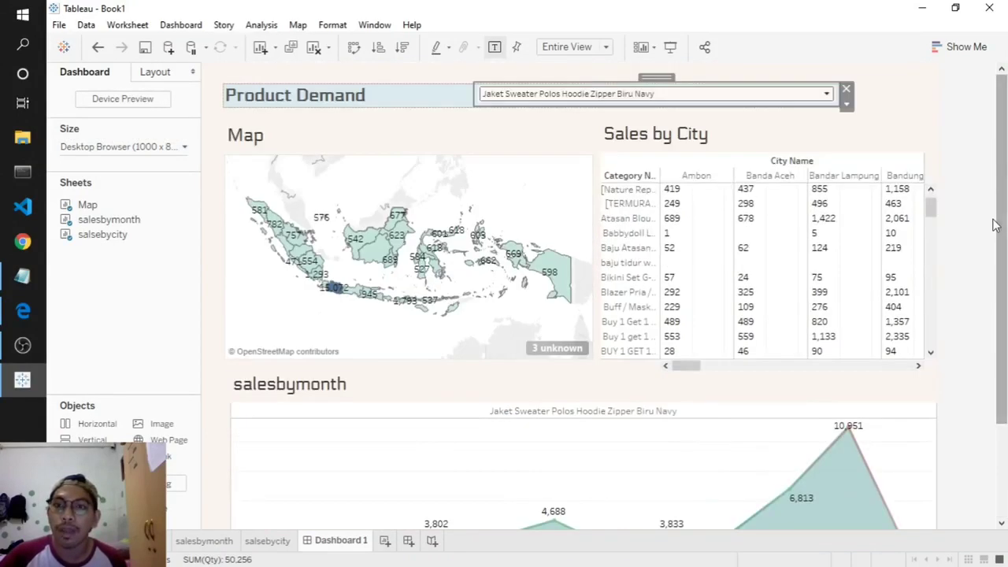
- Select Kalimantan Barat on the map, then clear the selection
left_click(903, 99)
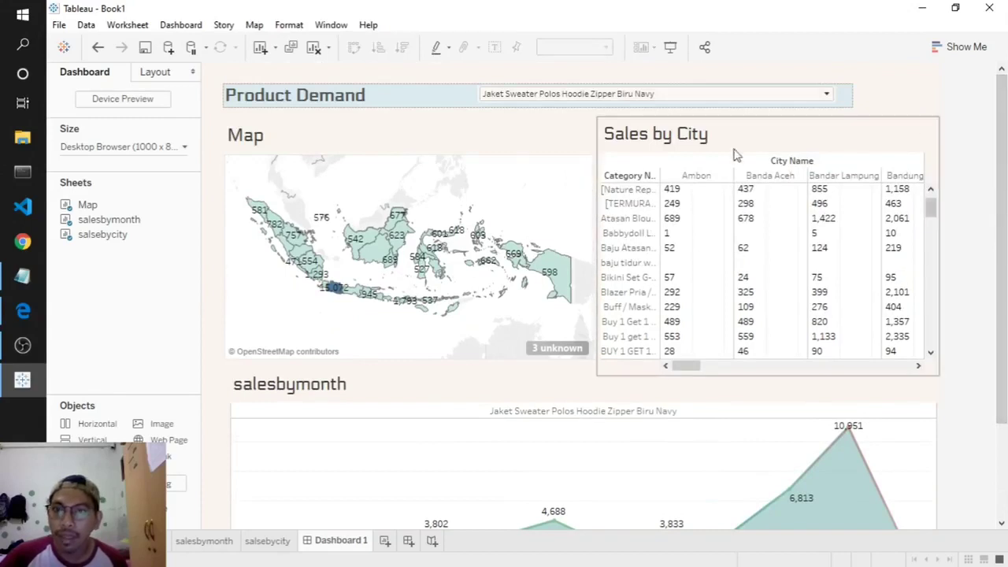
mouse_move(356, 246)
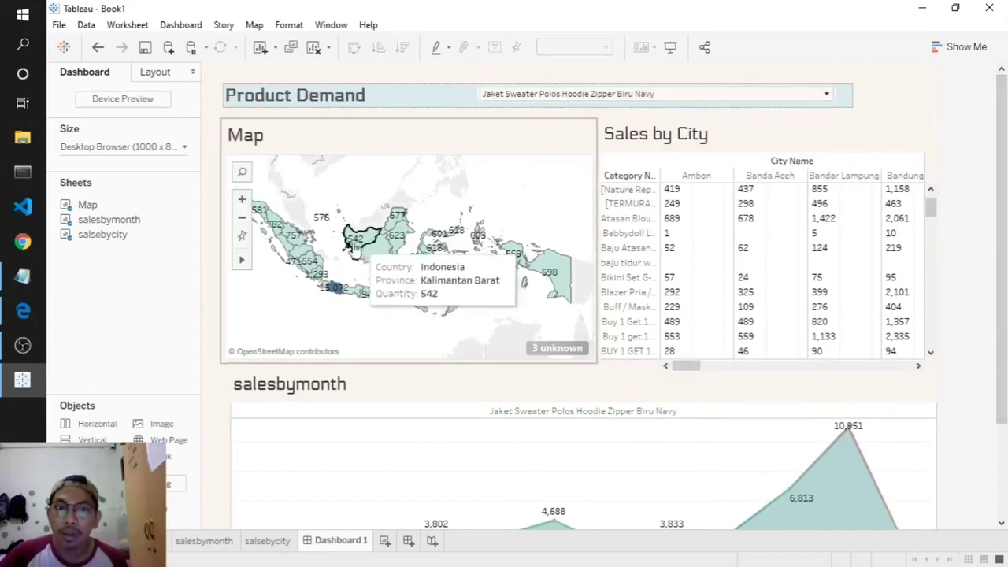
left_click(356, 247)
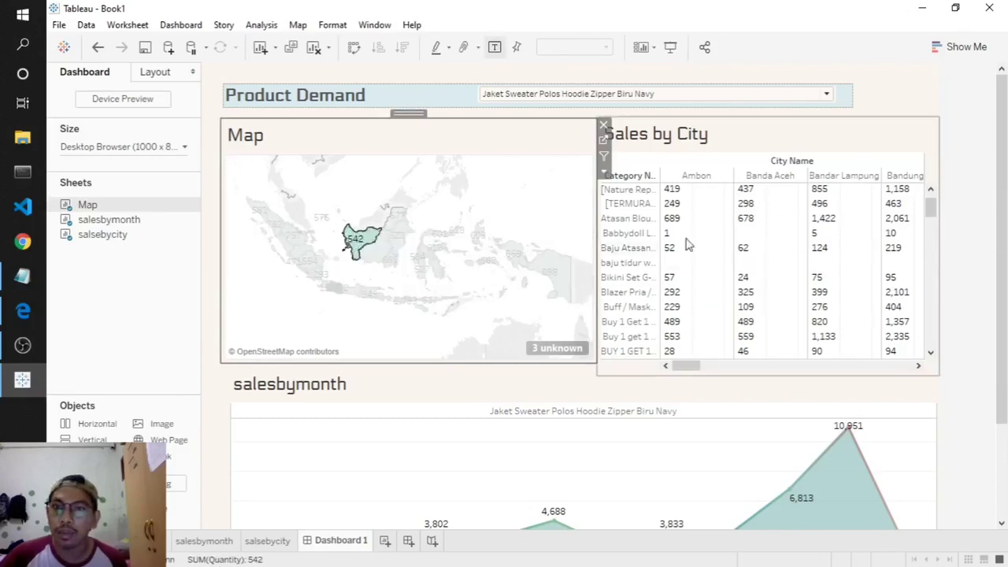
scroll(716, 236, "down", 5)
scroll(763, 263, "up", 5)
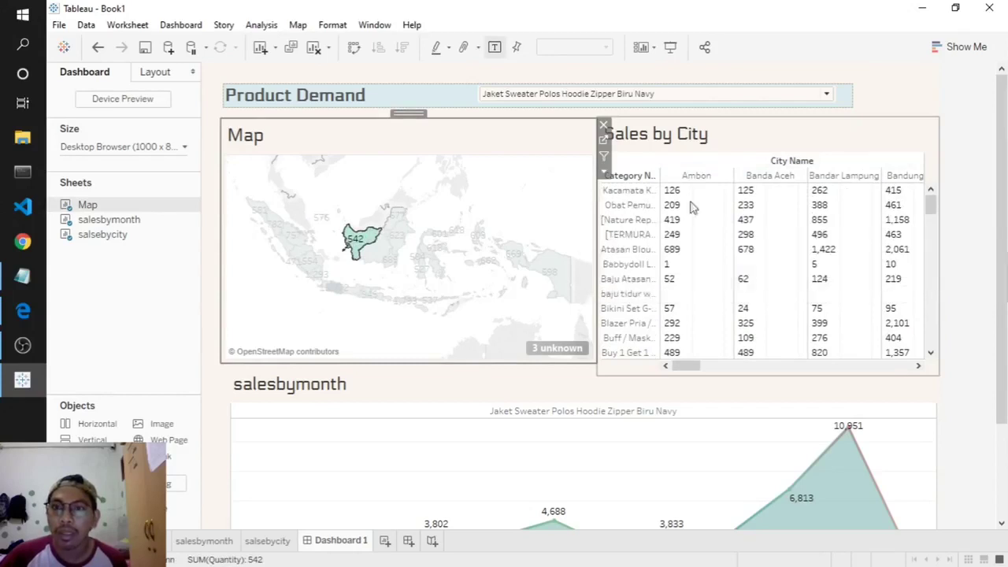
left_click(360, 328)
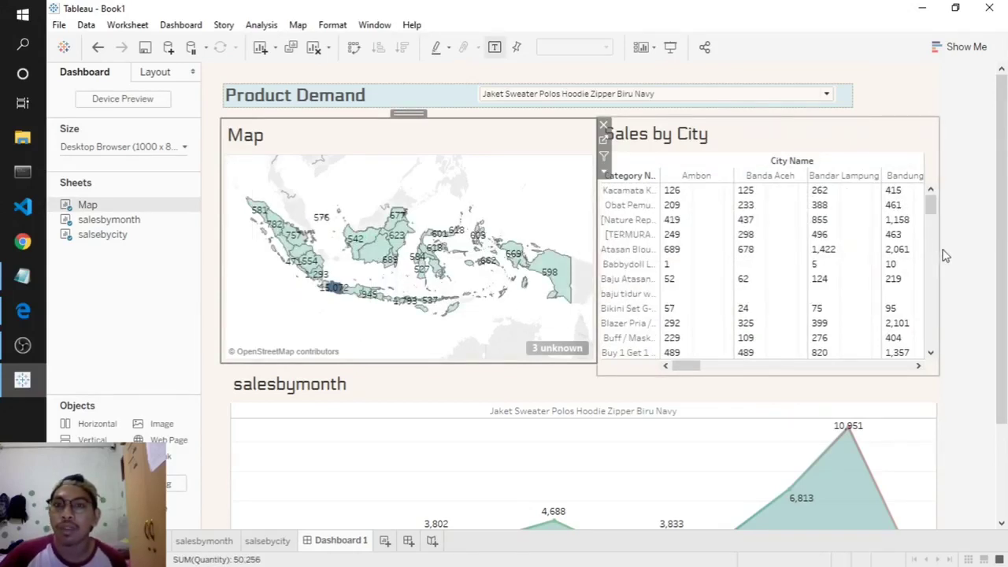
- Use the map as a filter and filter the dashboard to Jawa Barat
left_click(603, 156)
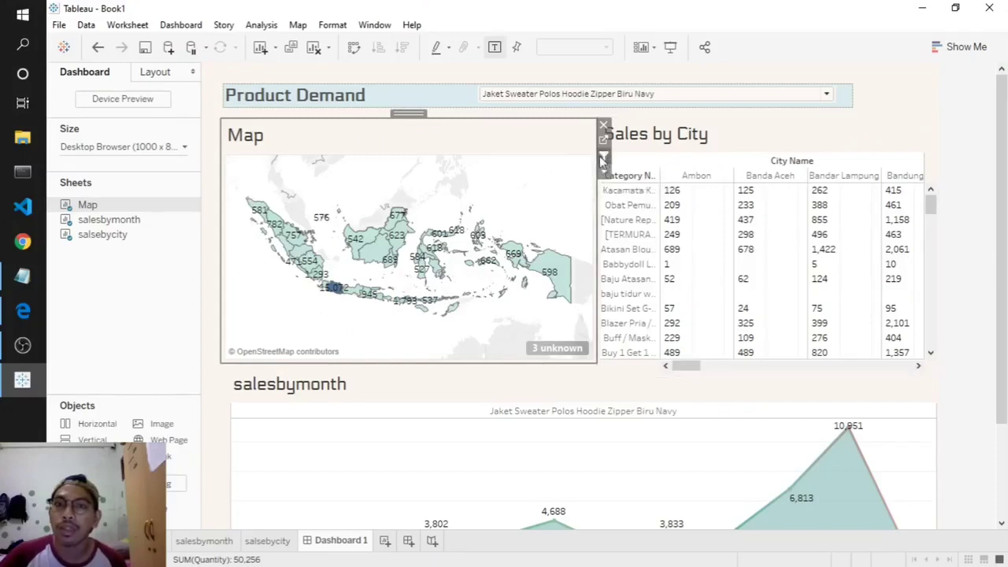
left_click(356, 242)
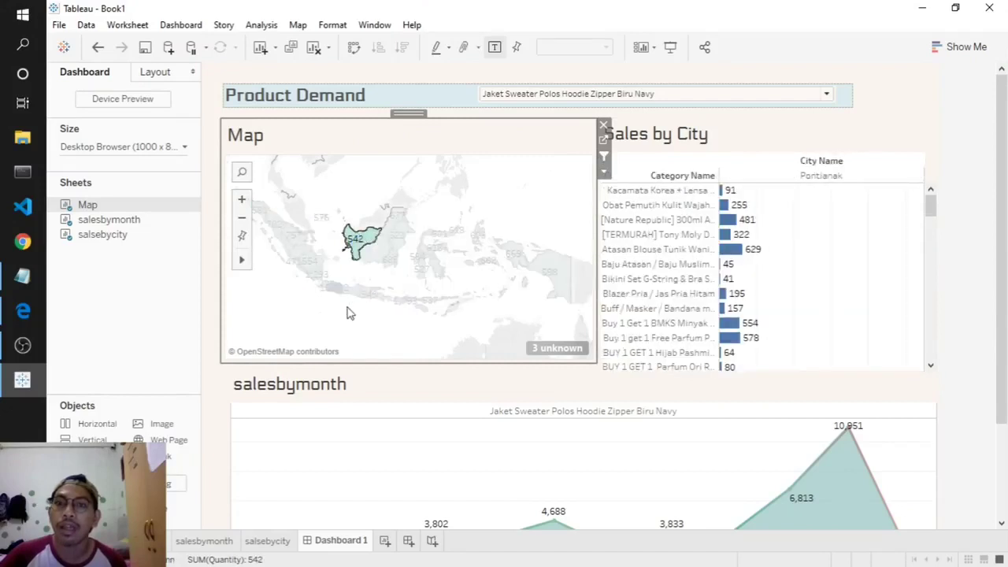
mouse_move(356, 243)
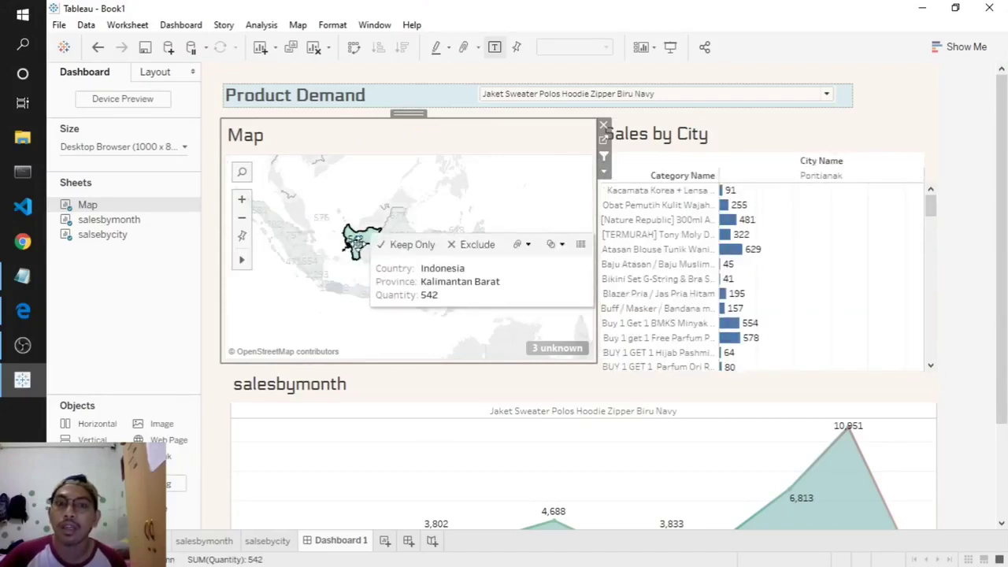
left_click(331, 287)
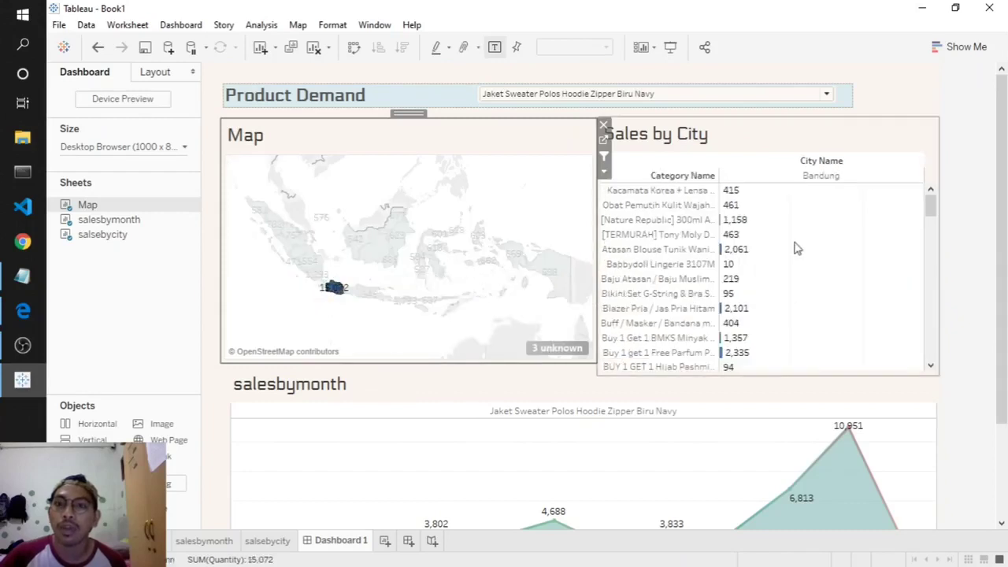
scroll(792, 252, "down", 10)
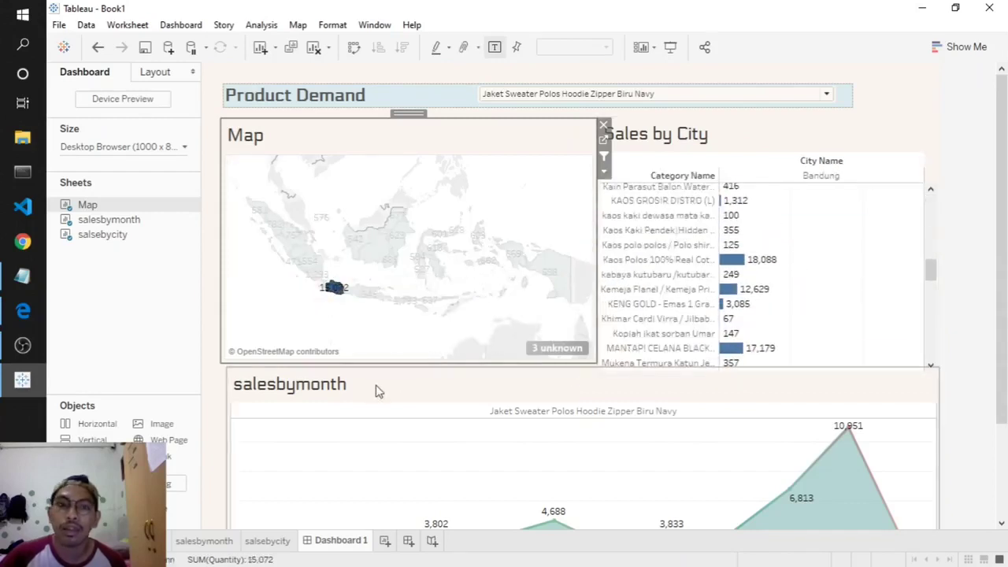
- Make the Sales by City table slightly narrower
left_click(216, 310)
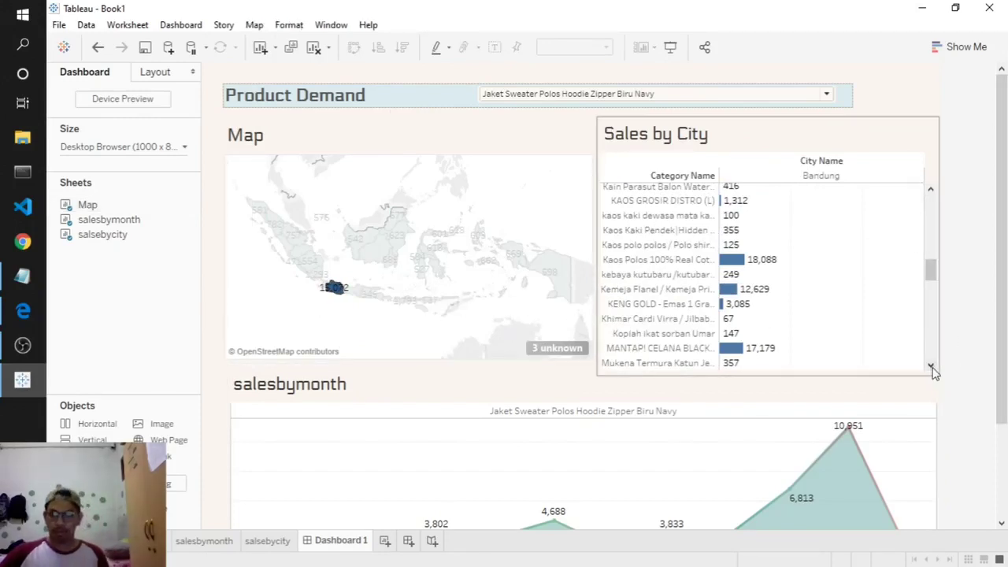
left_click(914, 345)
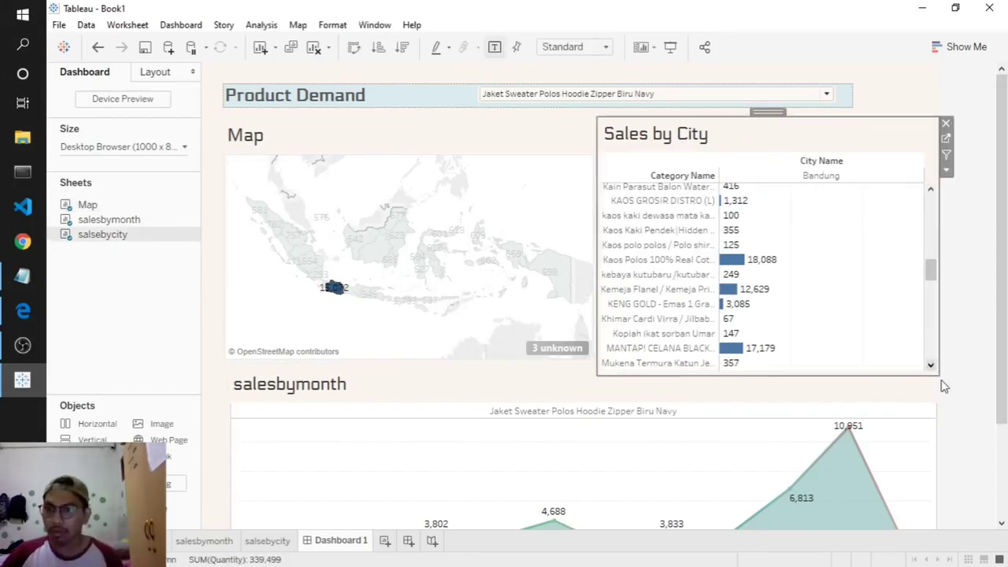
mouse_move(937, 367)
left_mouse_down()
mouse_move(934, 374)
mouse_move(929, 361)
left_mouse_up()
left_click(980, 308)
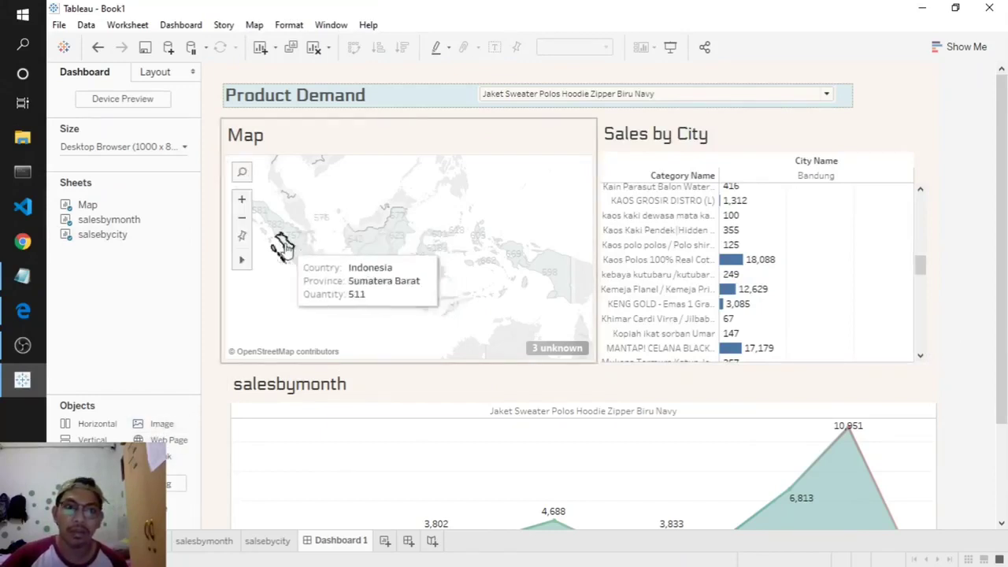
- Add the BL logo image to the dashboard and set it to floating
double_click(150, 427)
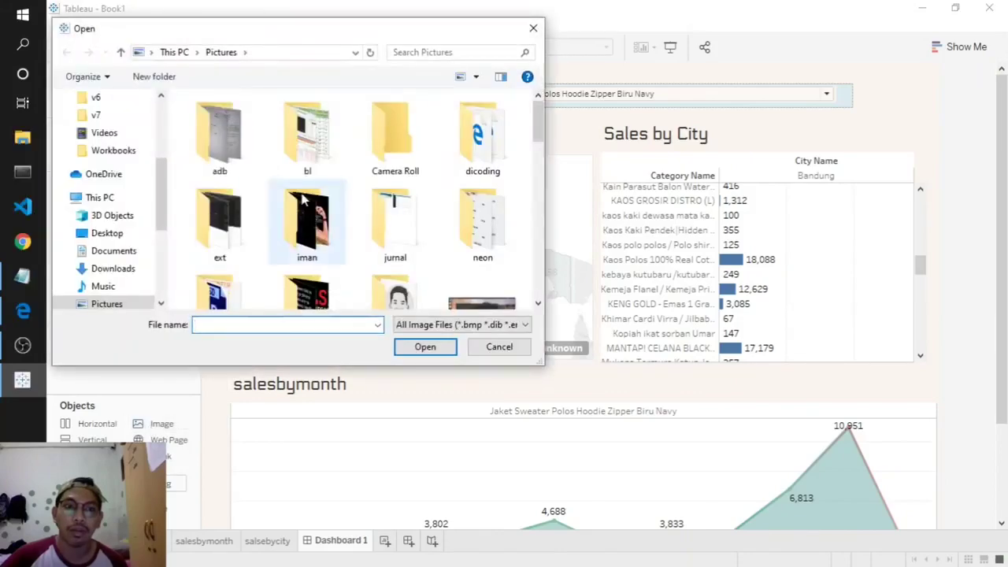
scroll(319, 236, "down", 5)
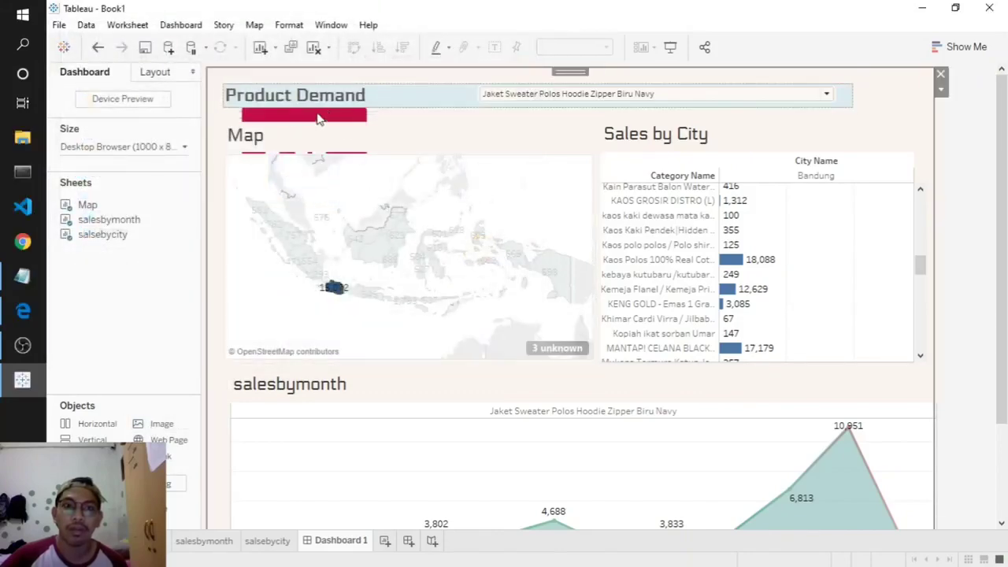
left_click(941, 89)
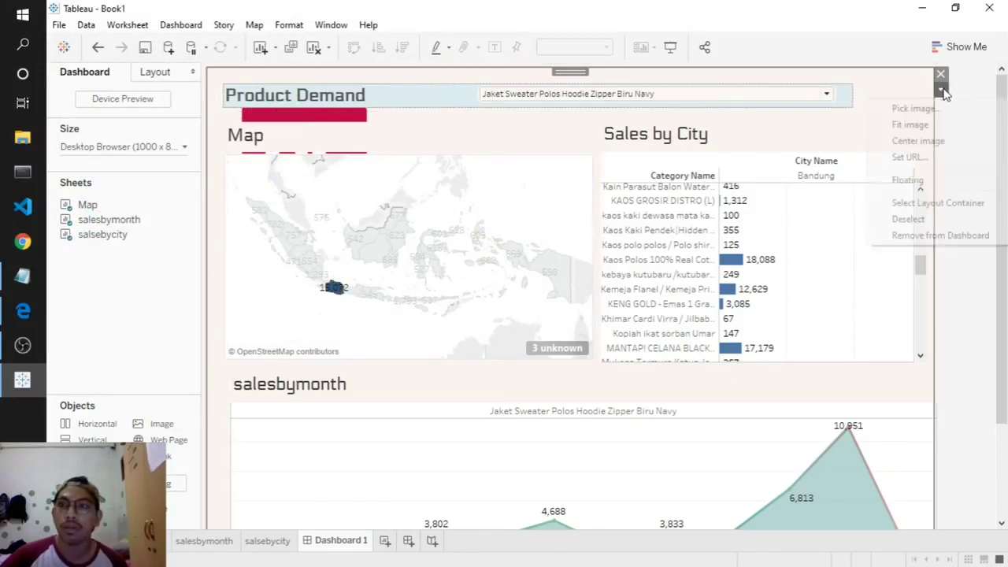
left_click(917, 180)
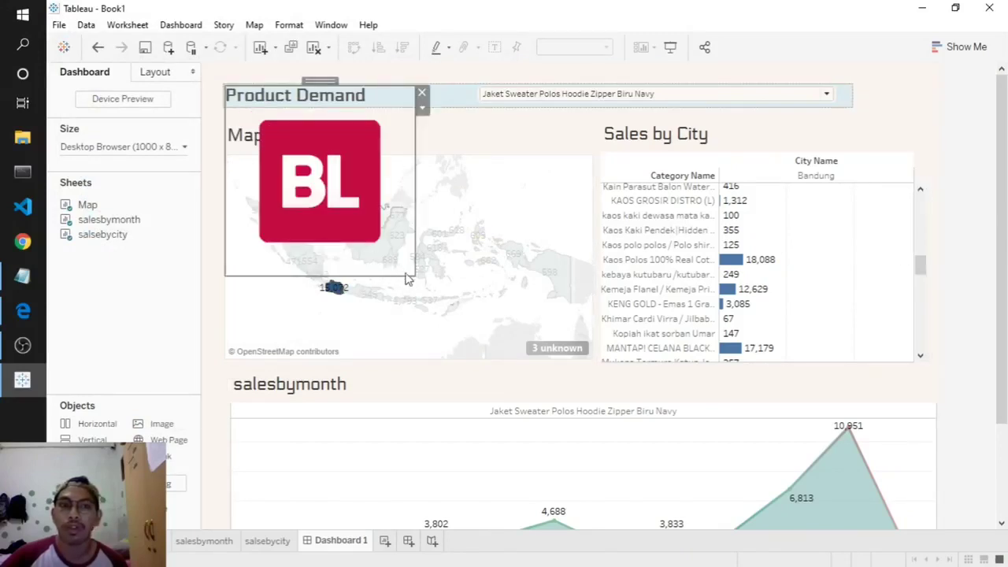
- Shrink the logo and place it in the top-right corner beside the title
left_click_drag(407, 277, 280, 130)
left_click_drag(249, 81, 874, 75)
left_click_drag(911, 116, 923, 136)
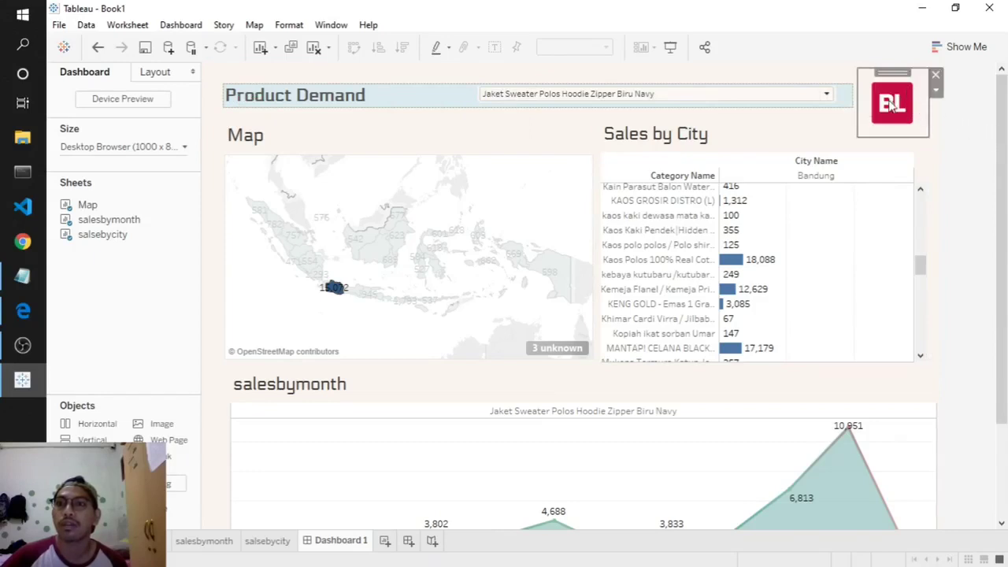
key("Delete")
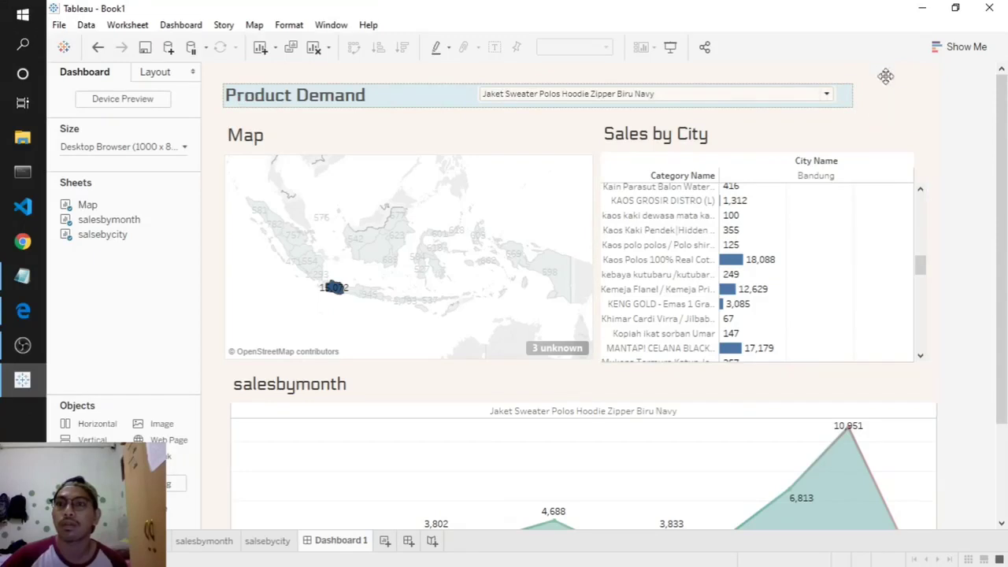
key("ctrl+z")
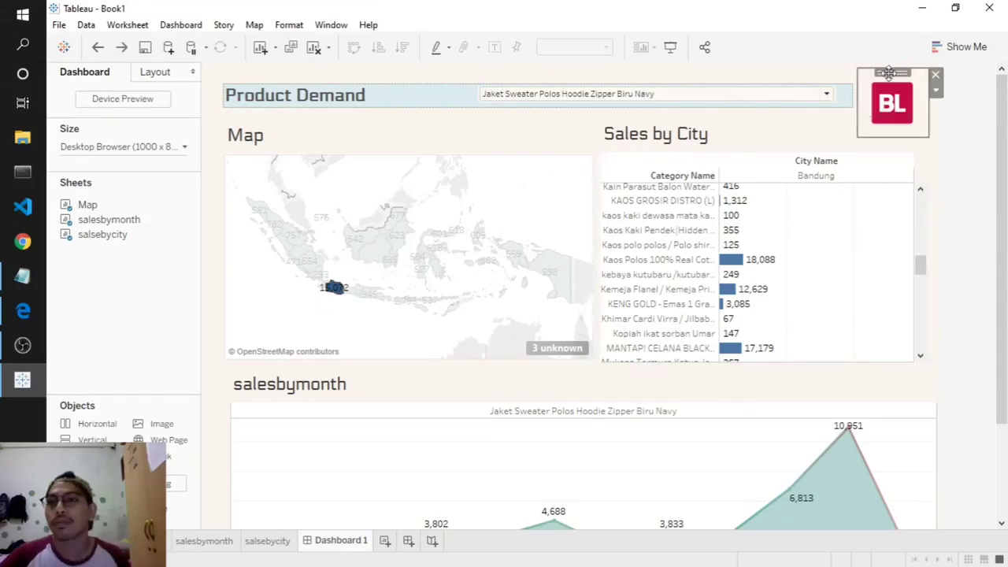
left_click(964, 130)
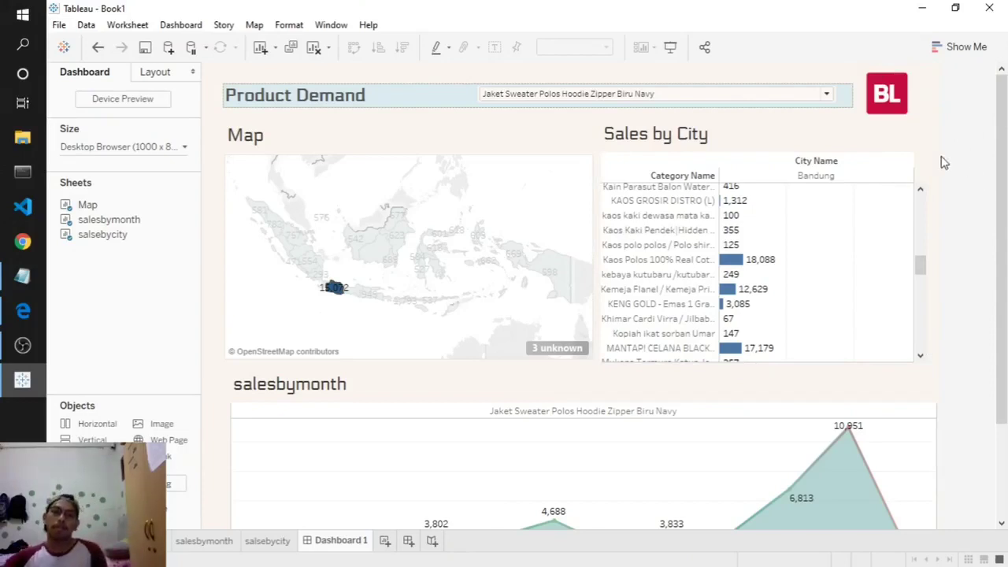
scroll(944, 162, "down", 2)
scroll(898, 236, "down", 5)
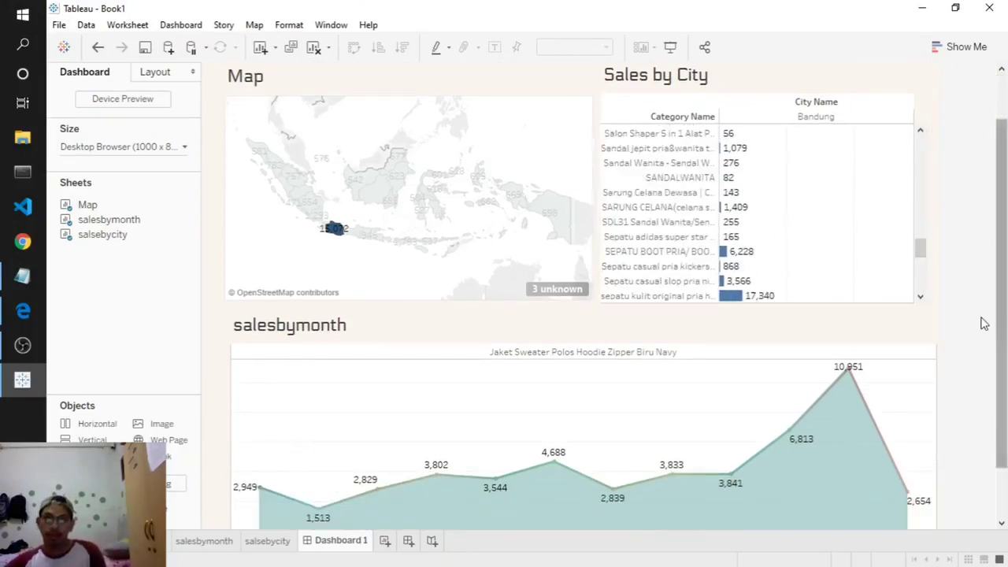
scroll(937, 307, "down", 1)
scroll(945, 236, "up", 2)
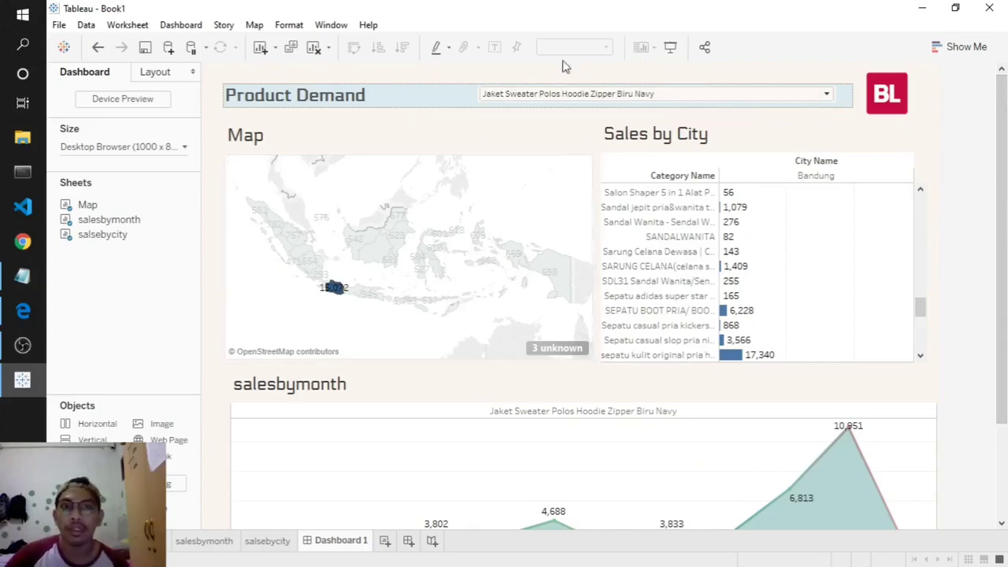
- Switch to presentation mode and clear the Jawa Barat selection so all cities show
left_click(668, 50)
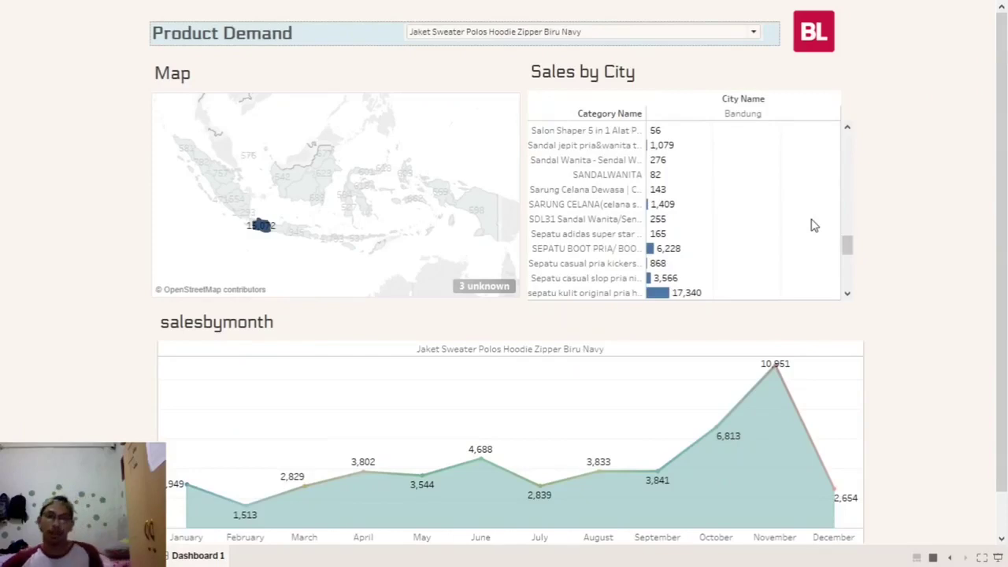
left_click(197, 245)
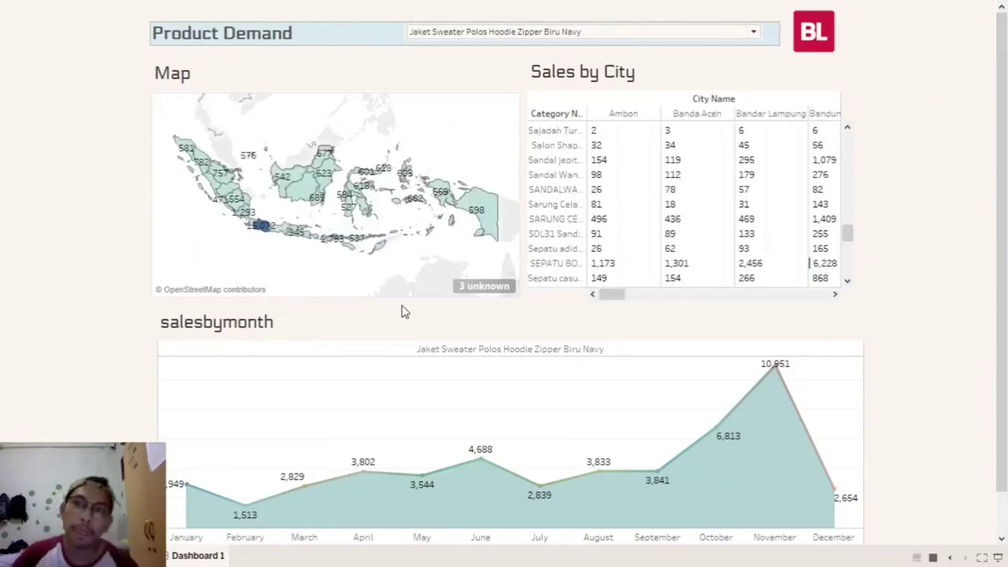
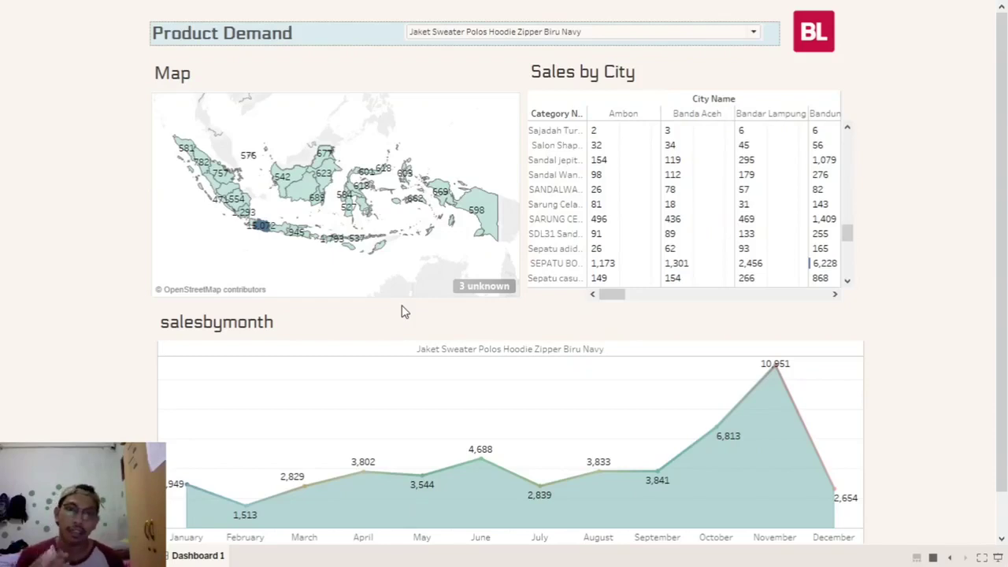
- Filter the dashboard to jual hp oppo bekas, then search 'jake' and pick the JAKET MELDA red jacket
left_click(484, 36)
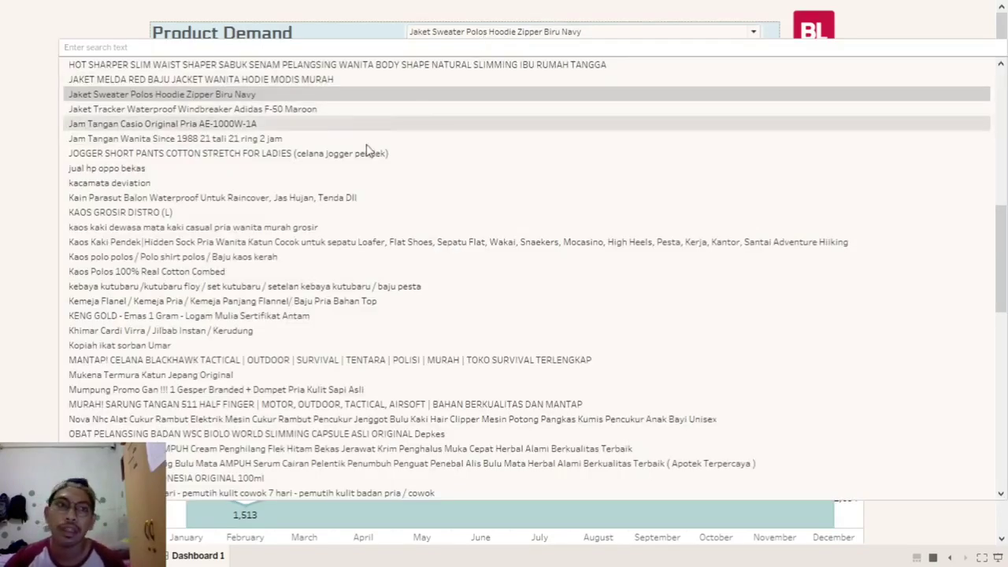
left_click(365, 167)
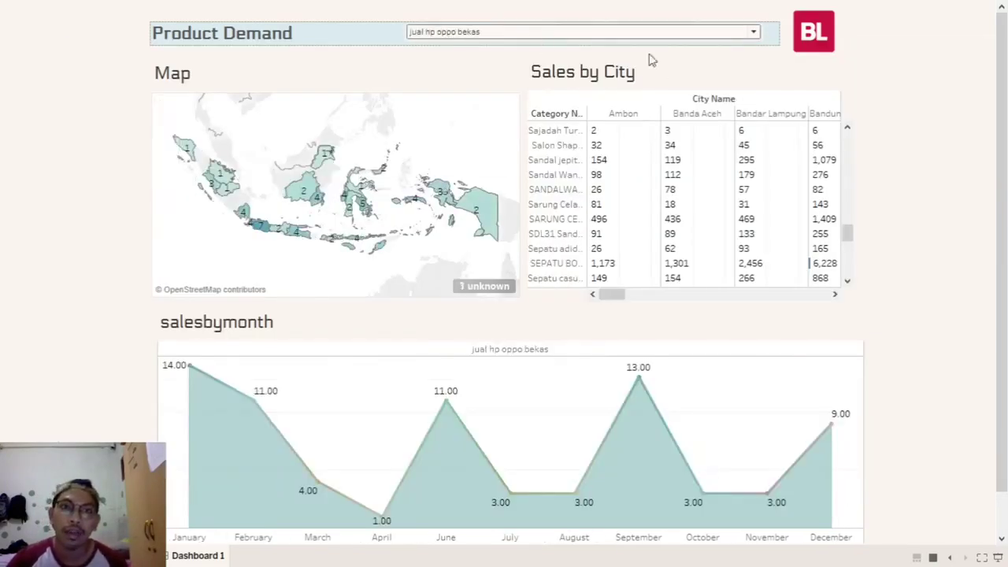
left_click(750, 35)
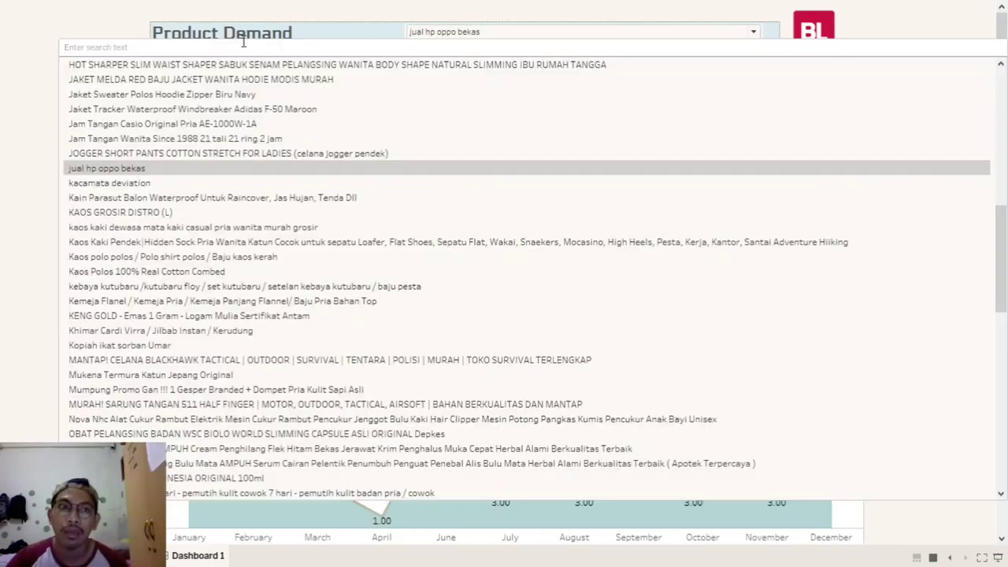
type("jake")
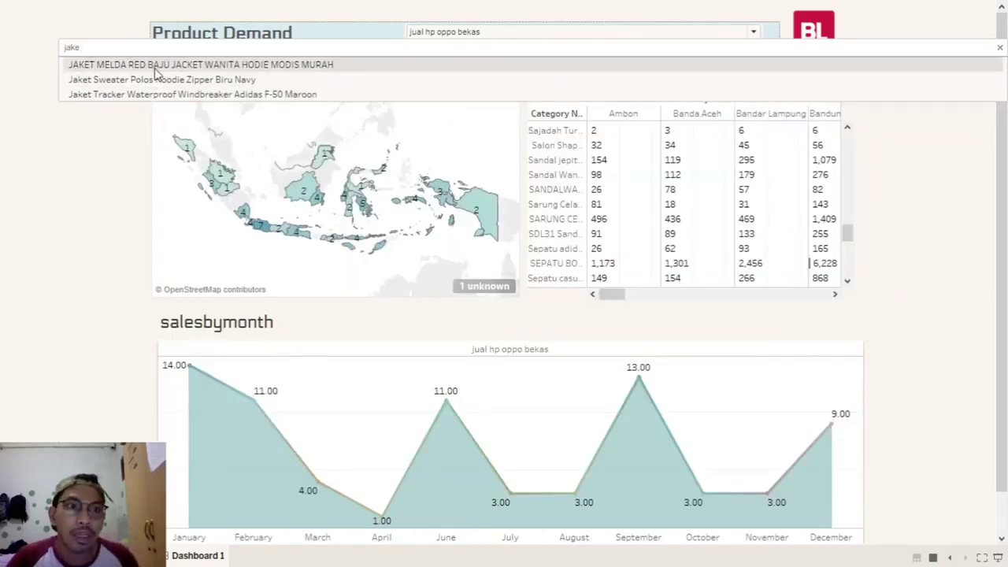
left_click(158, 66)
- Try the navy hoodie, Adidas F-50 Maroon and JAKET MELDA, settling on Jaket Sweater Polos Hoodie Zipper Biru Navy
left_click(476, 39)
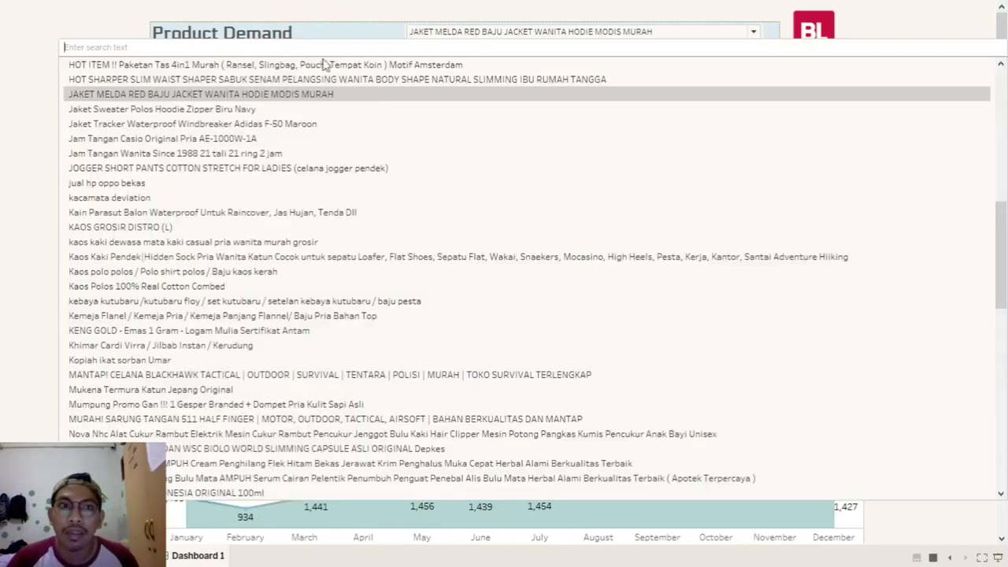
left_click(141, 107)
left_click(517, 39)
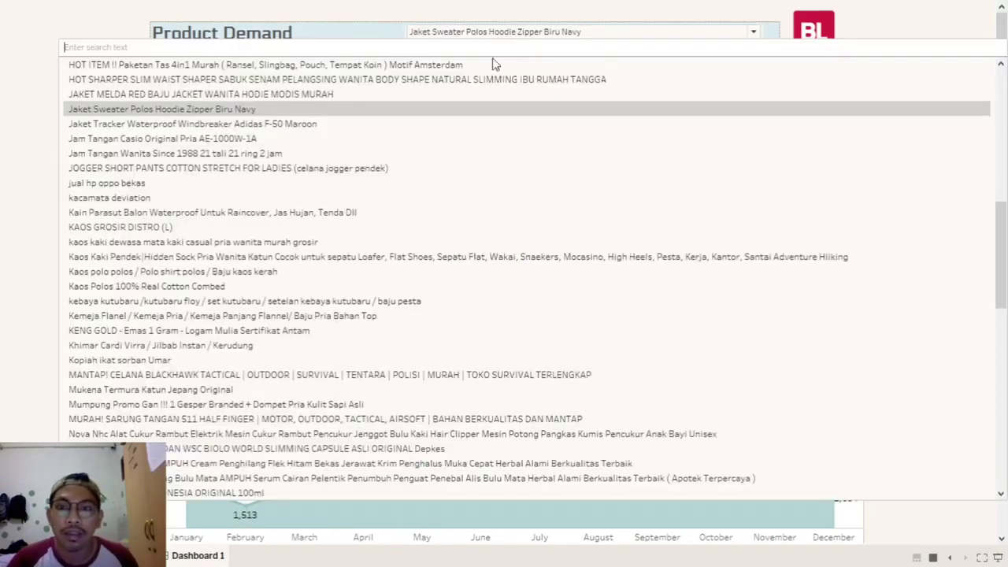
left_click(138, 122)
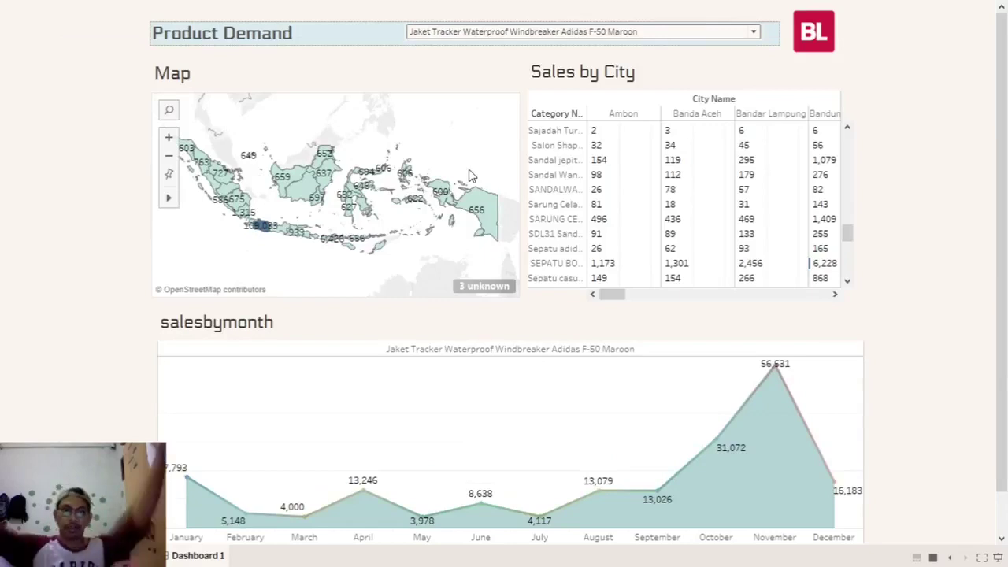
left_click(524, 31)
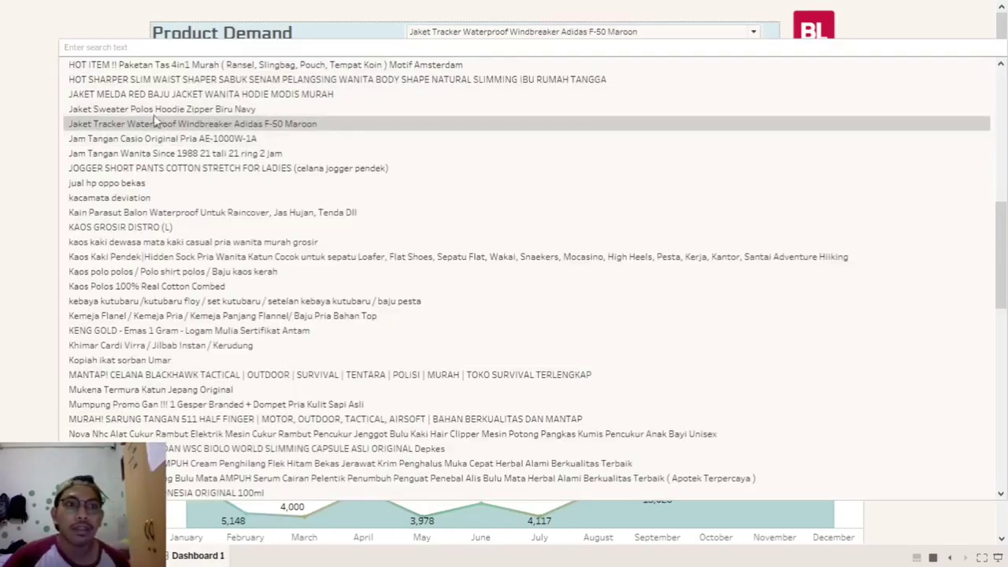
left_click(165, 108)
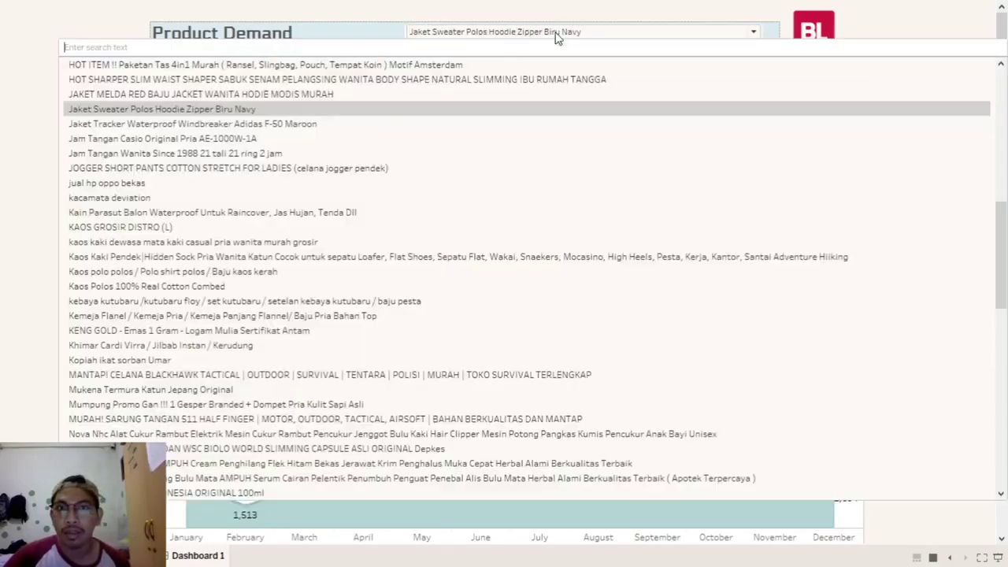
left_click(558, 35)
left_click(181, 108)
left_click(540, 36)
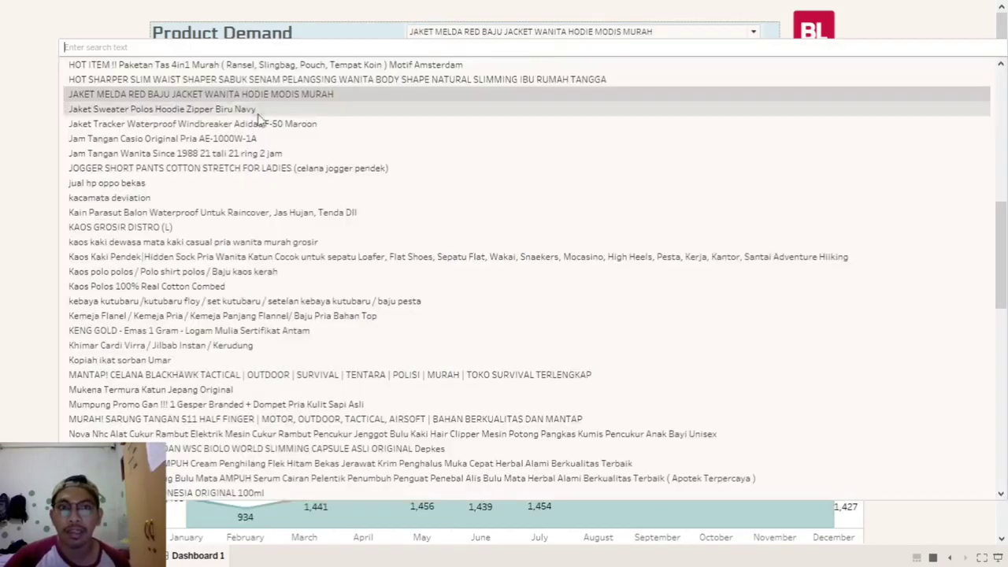
left_click(252, 115)
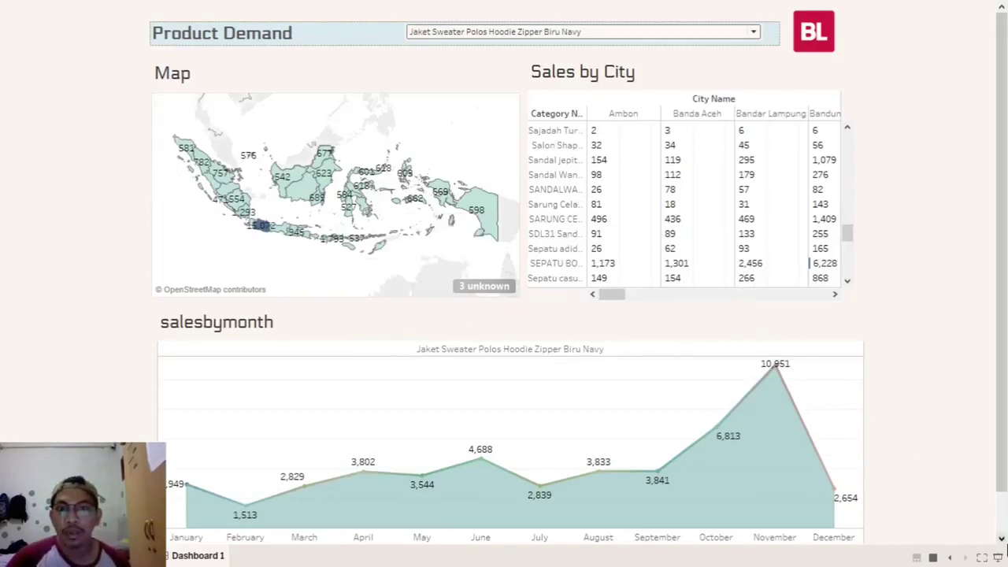
- Zoom the map in and select Jawa Barat, leaving only Bandung at 15,072 in Sales by City
mouse_move(261, 230)
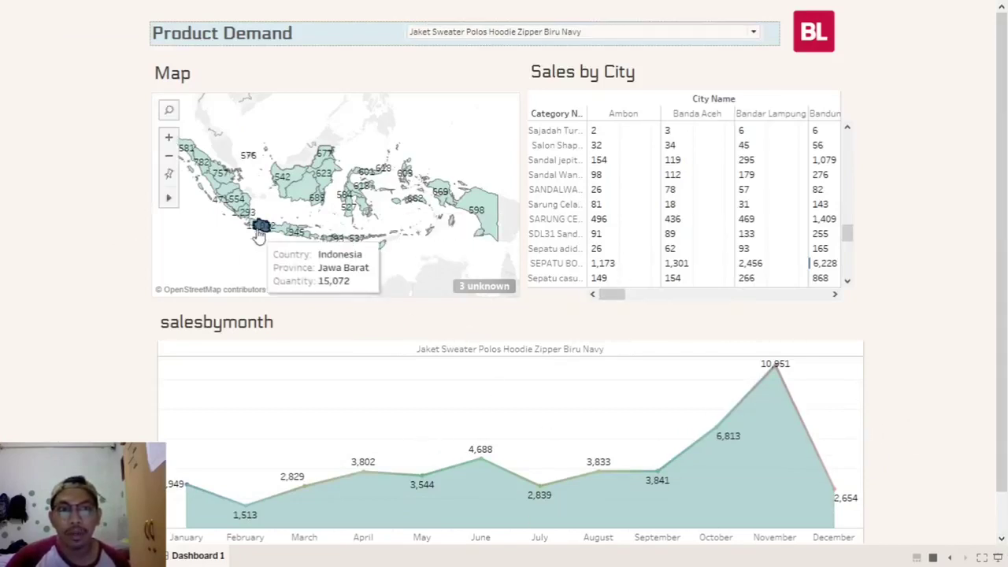
left_click(168, 137)
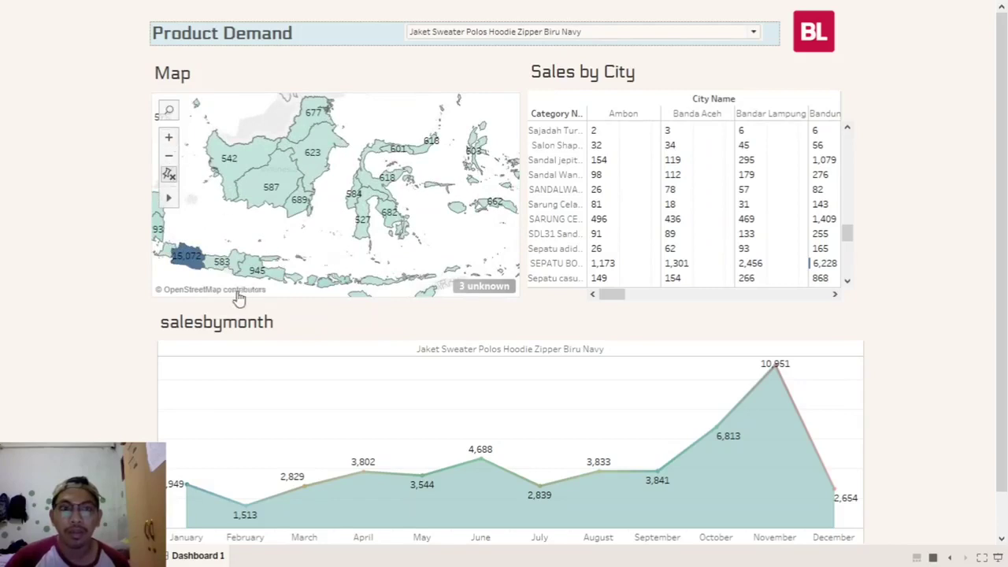
mouse_move(191, 268)
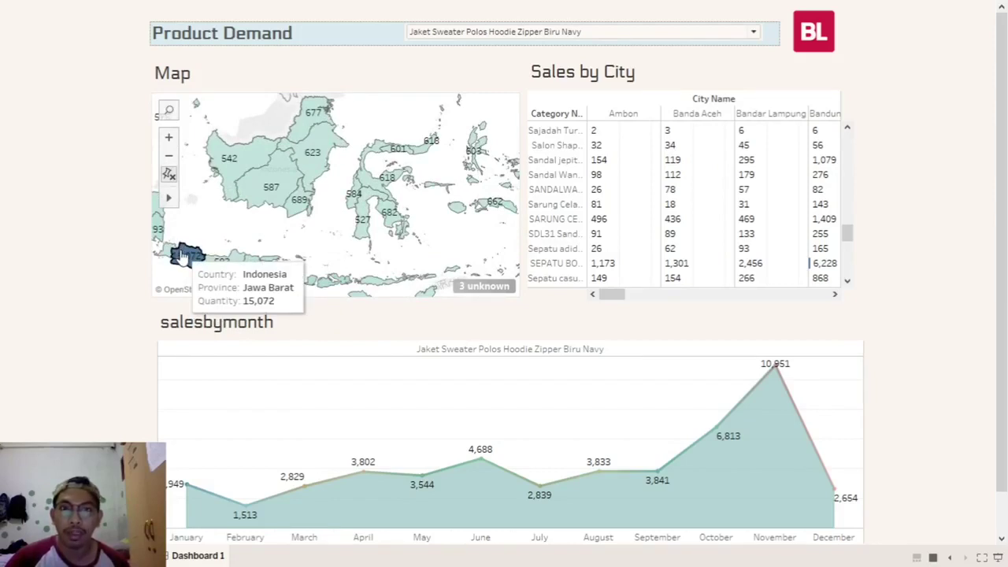
left_click(183, 256)
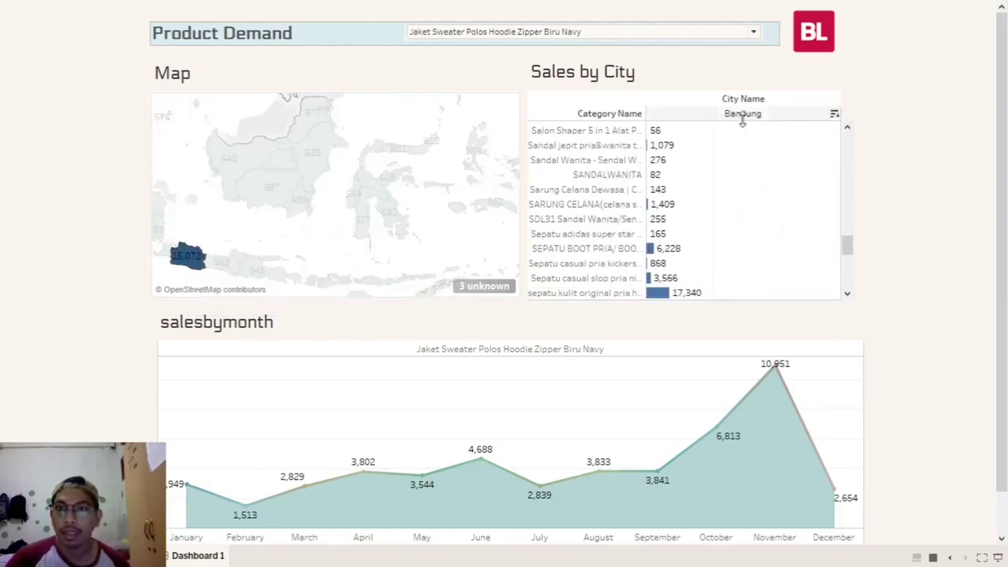
scroll(729, 207, "down", 4)
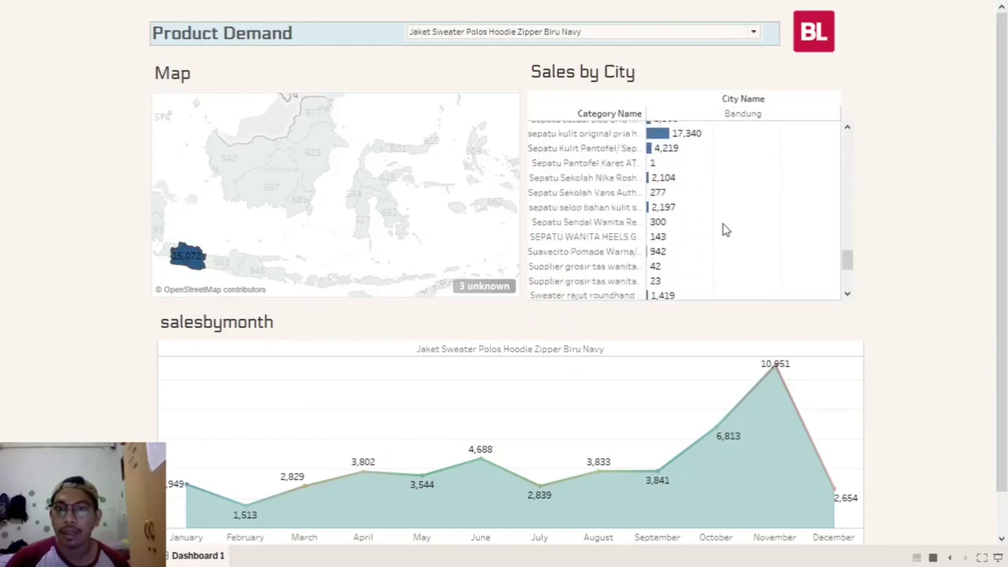
scroll(725, 228, "down", 5)
scroll(715, 213, "up", 2)
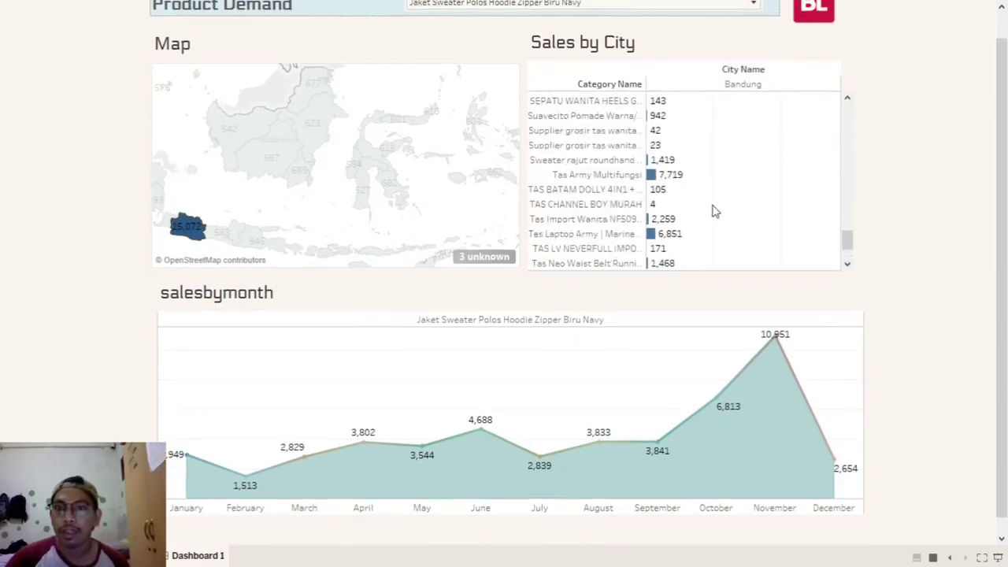
scroll(713, 209, "up", 10)
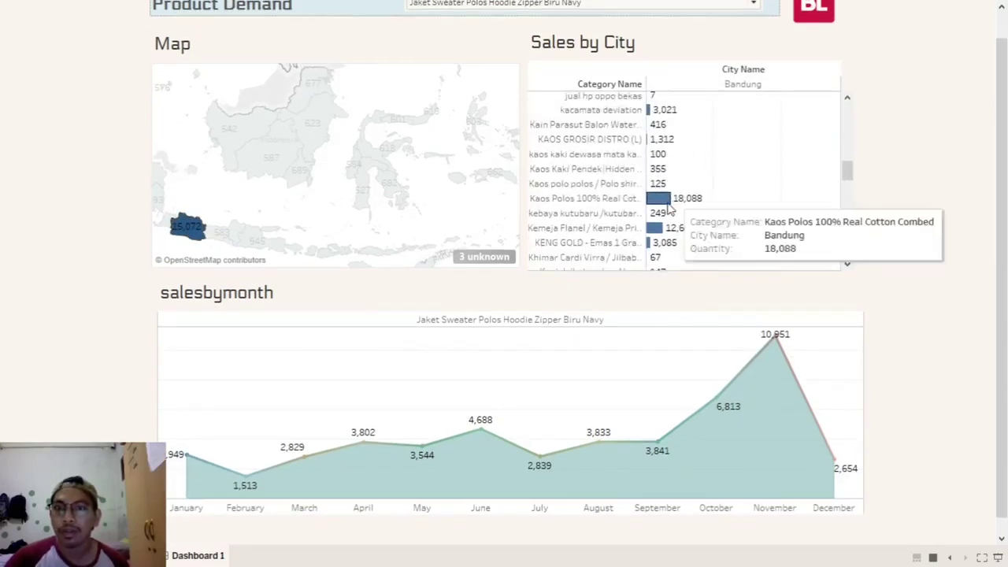
scroll(725, 189, "up", 8)
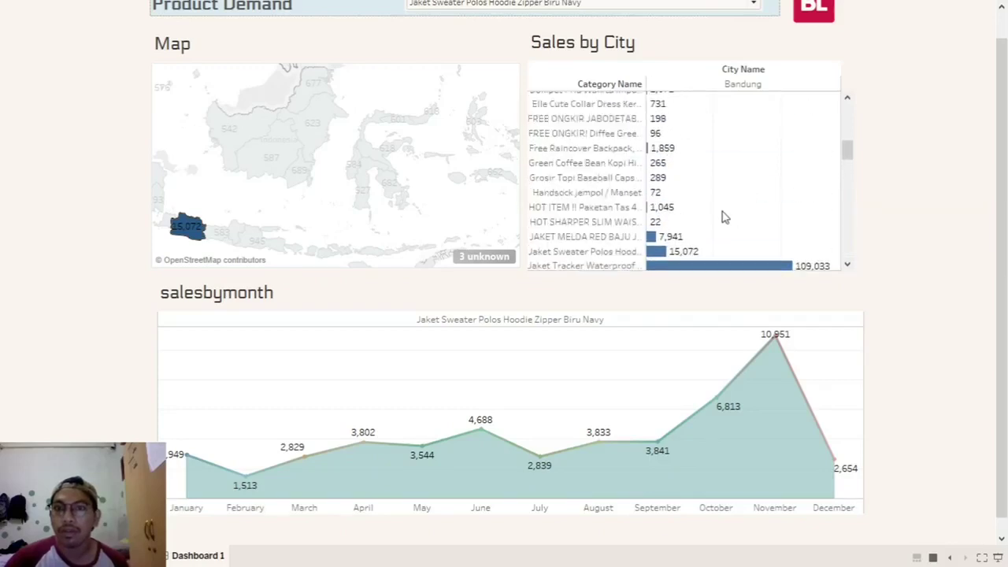
mouse_move(657, 253)
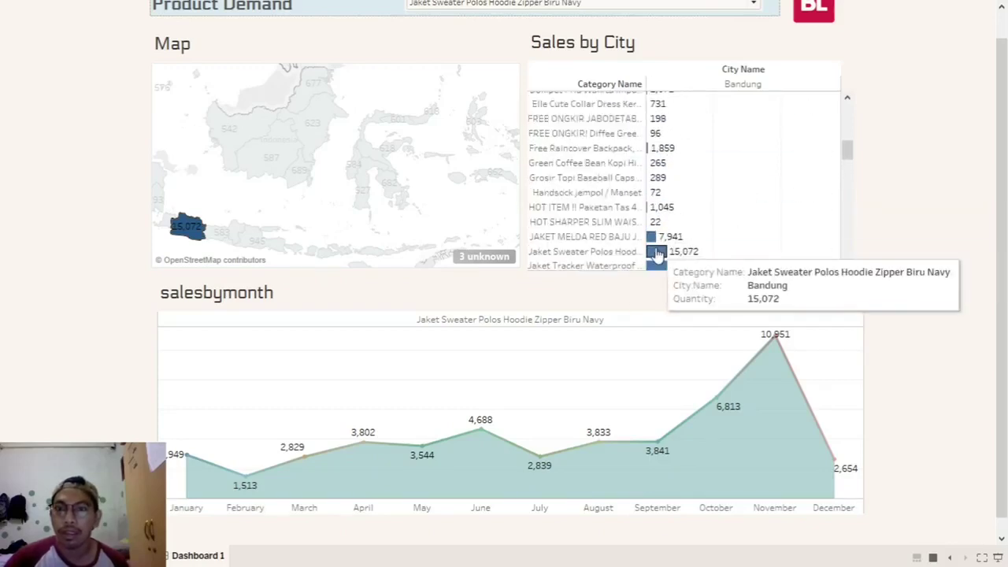
mouse_move(199, 231)
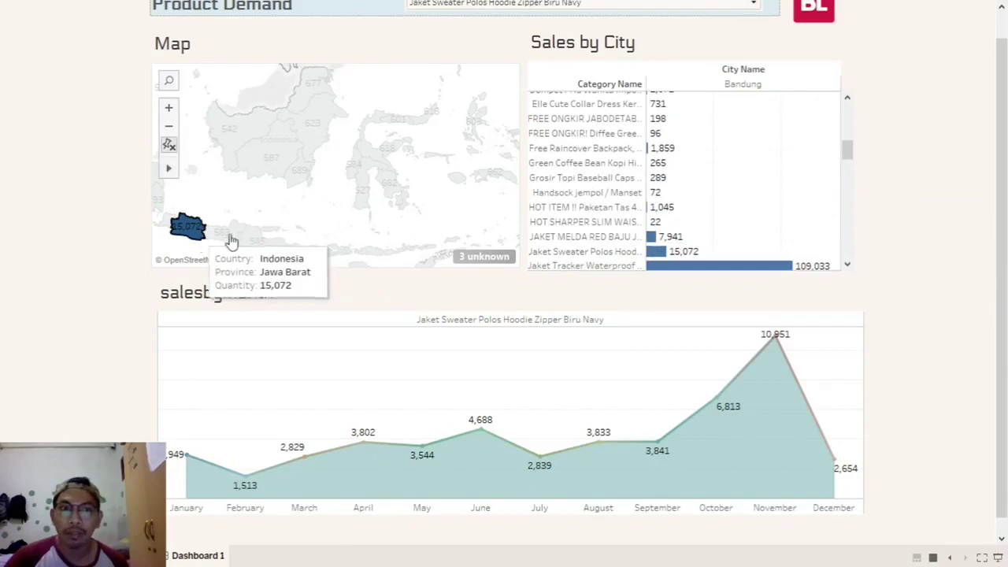
scroll(968, 218, "up", 2)
scroll(580, 471, "down", 2)
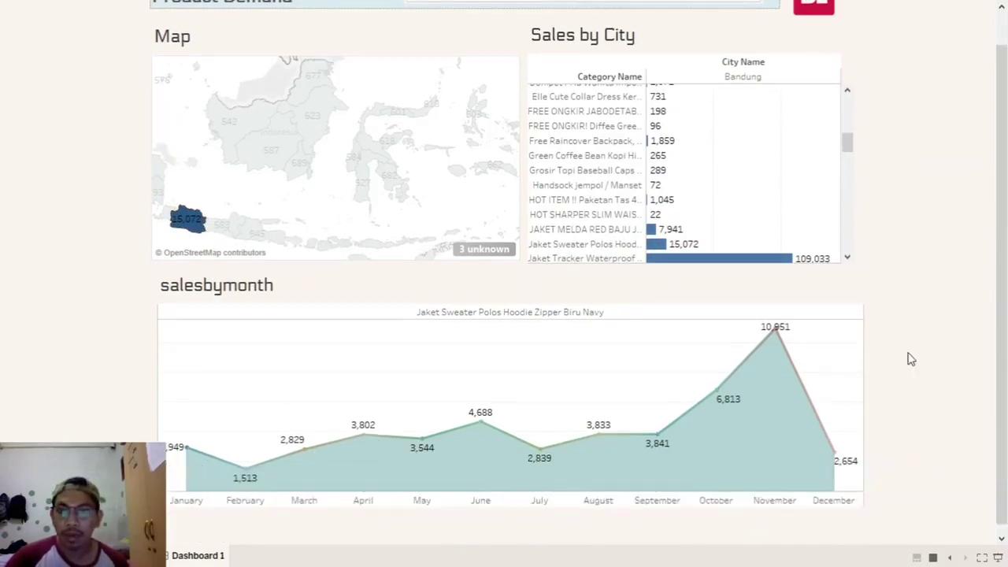
scroll(914, 339, "up", 2)
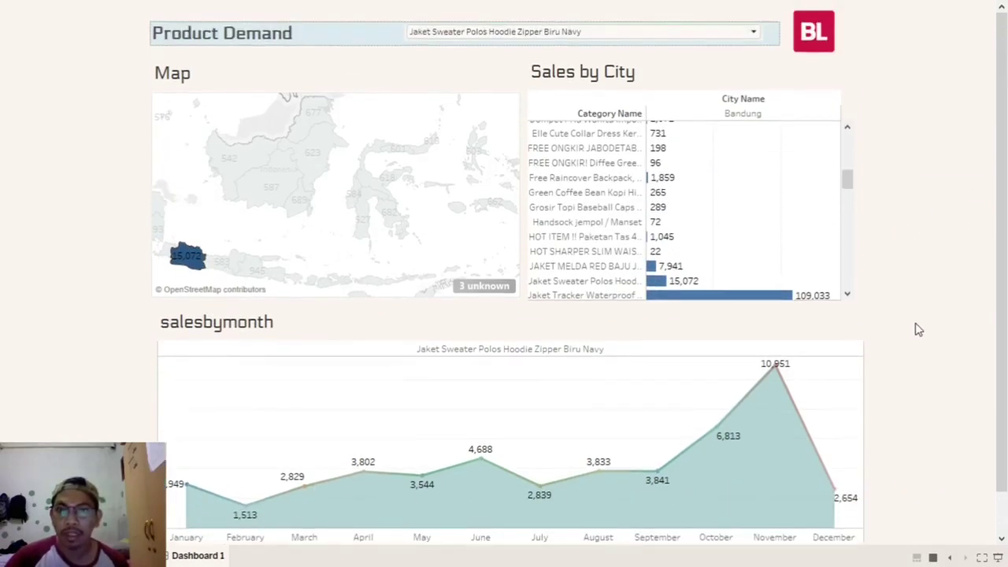
left_click(189, 254)
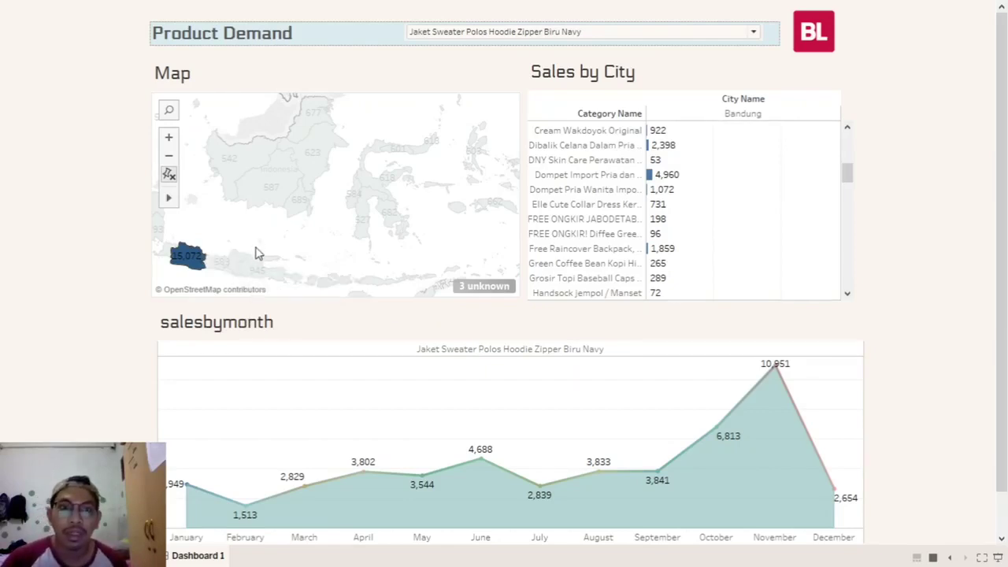
mouse_move(260, 266)
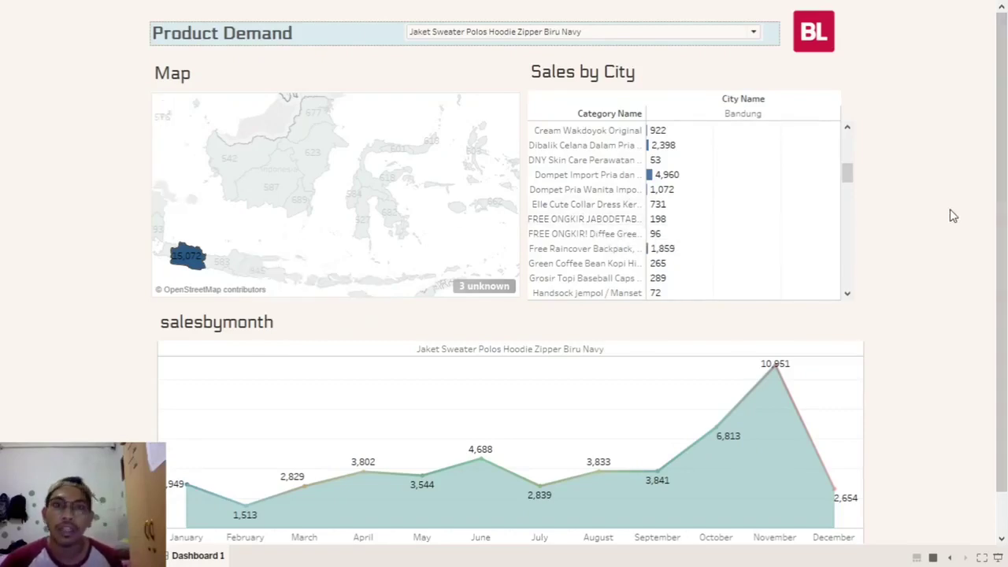
scroll(939, 226, "down", 1)
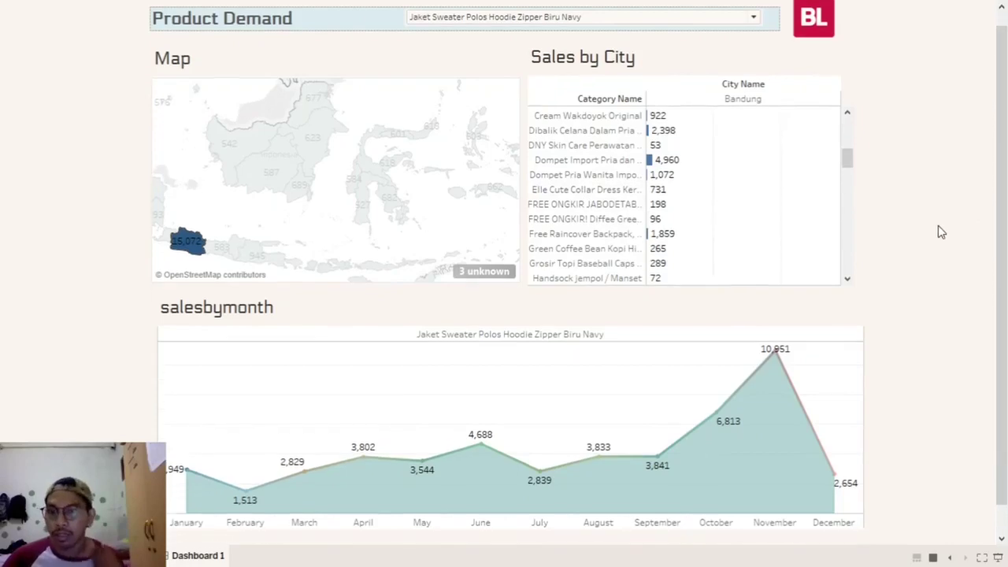
scroll(950, 227, "up", 1)
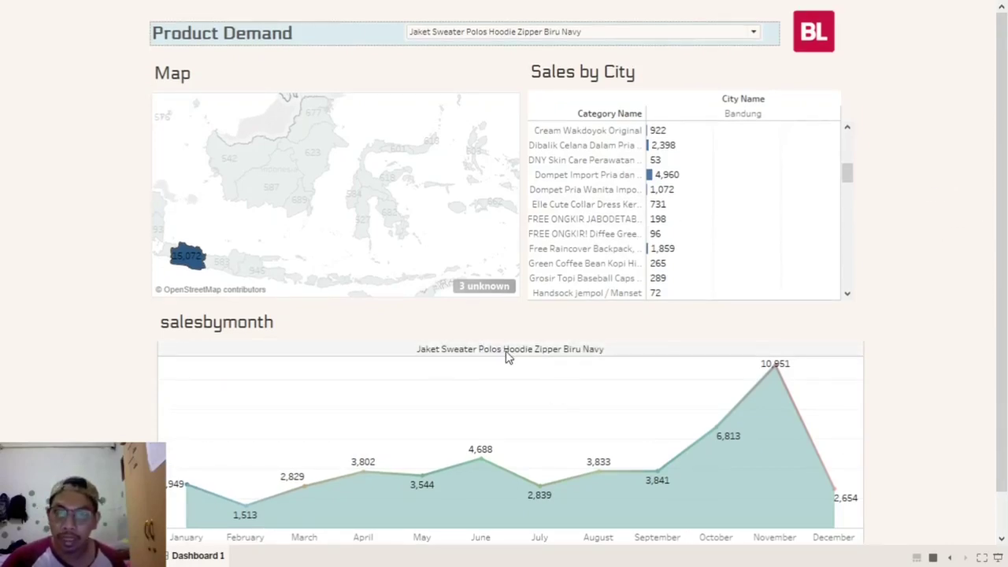
mouse_move(282, 490)
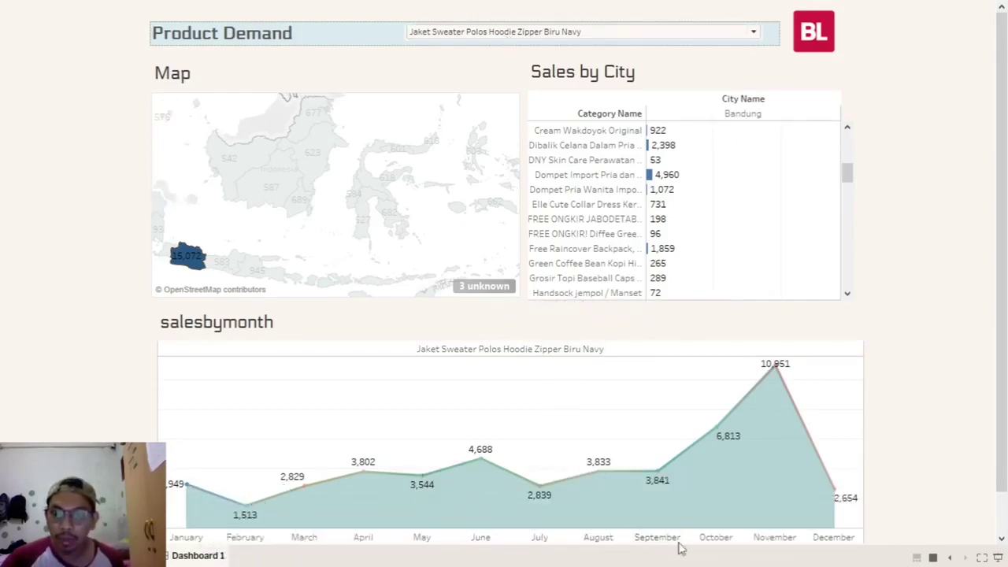
mouse_move(733, 454)
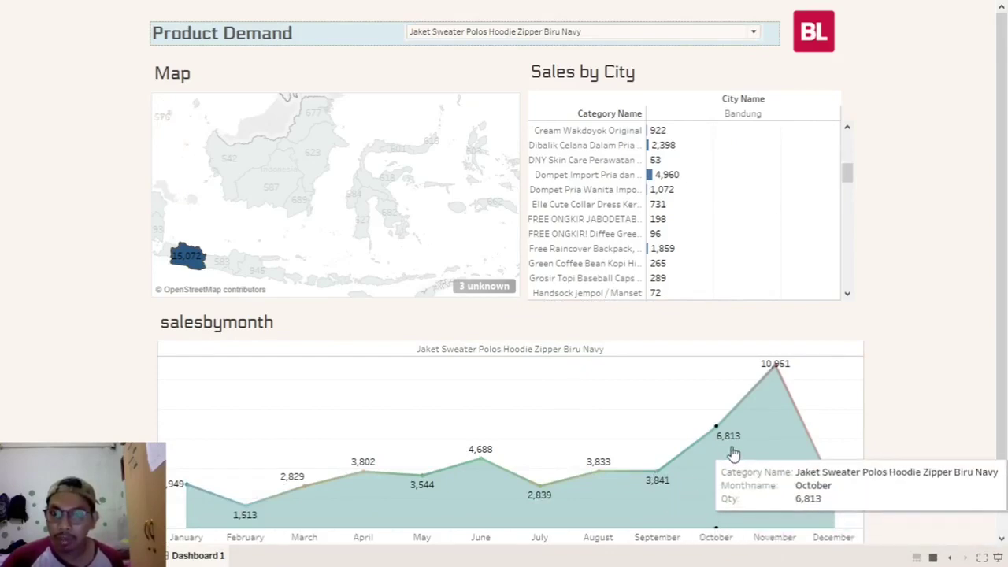
mouse_move(761, 408)
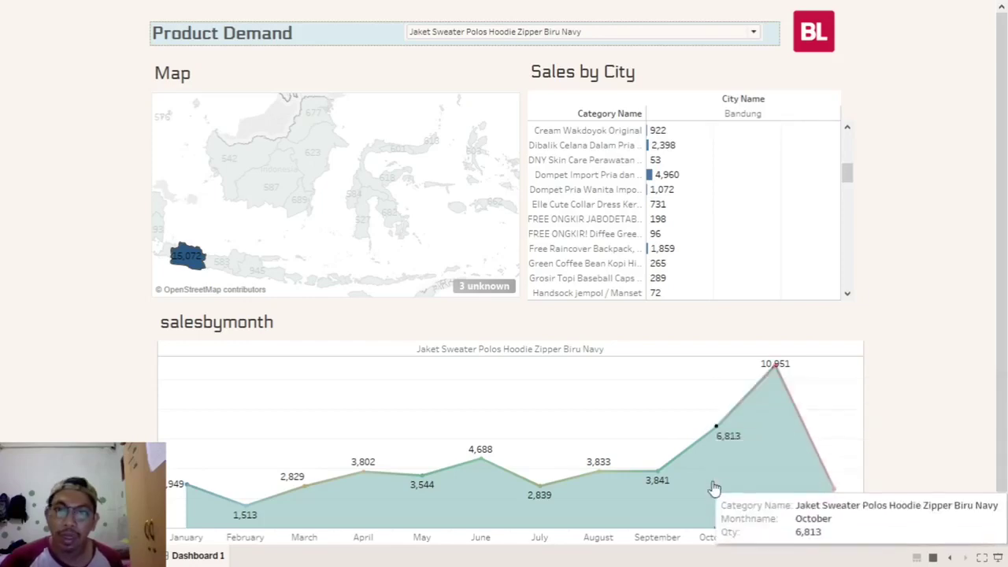
mouse_move(667, 486)
mouse_move(776, 370)
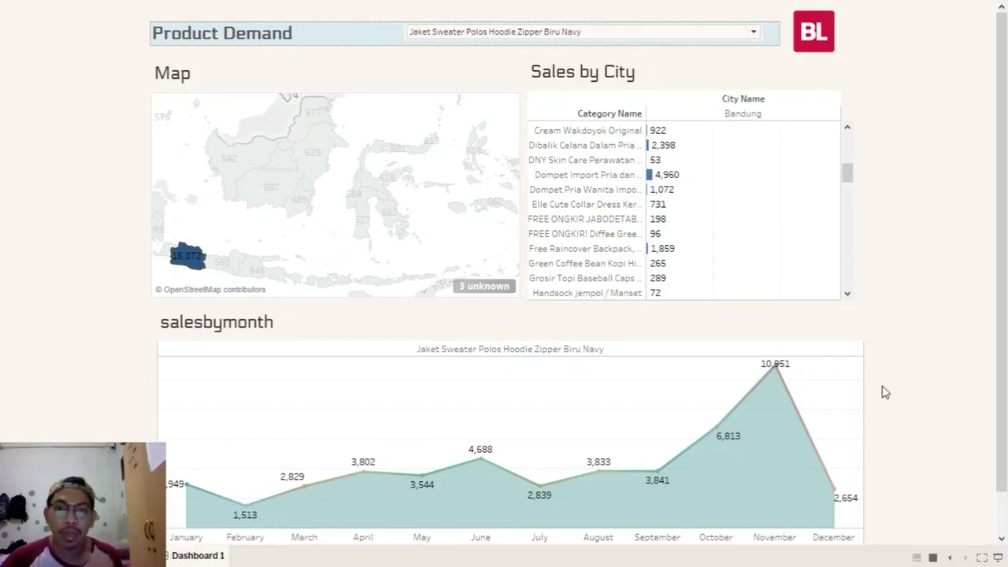
mouse_move(775, 371)
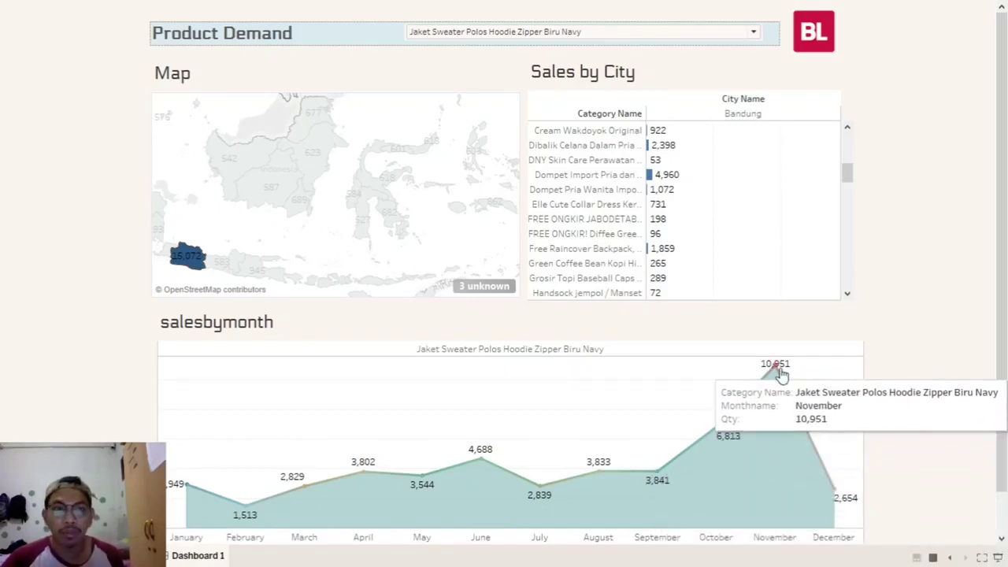
- Filter to Jaket Tracker Waterproof Windbreaker Adidas F-50 Maroon, then search the product list for 'to'
left_click(522, 37)
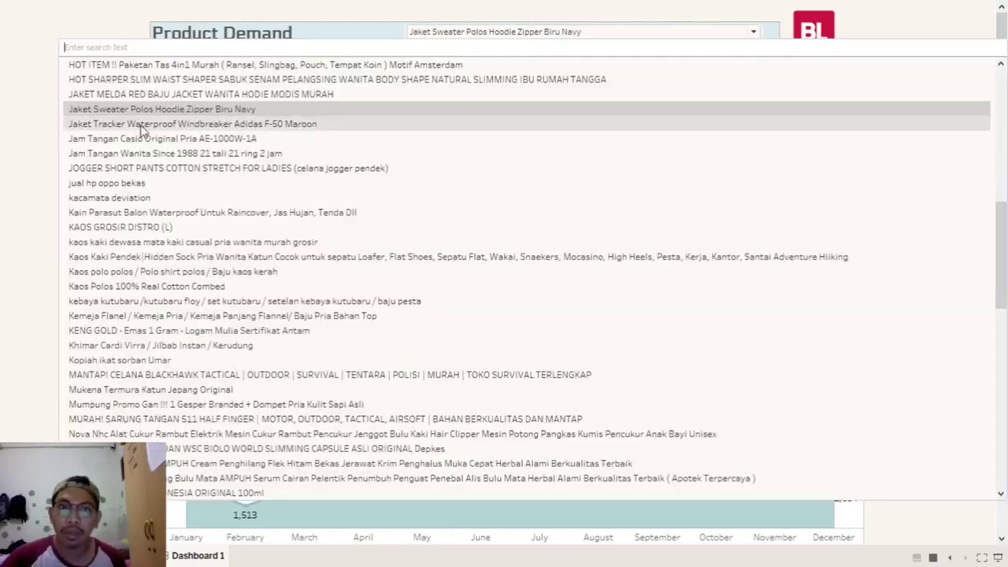
left_click(130, 124)
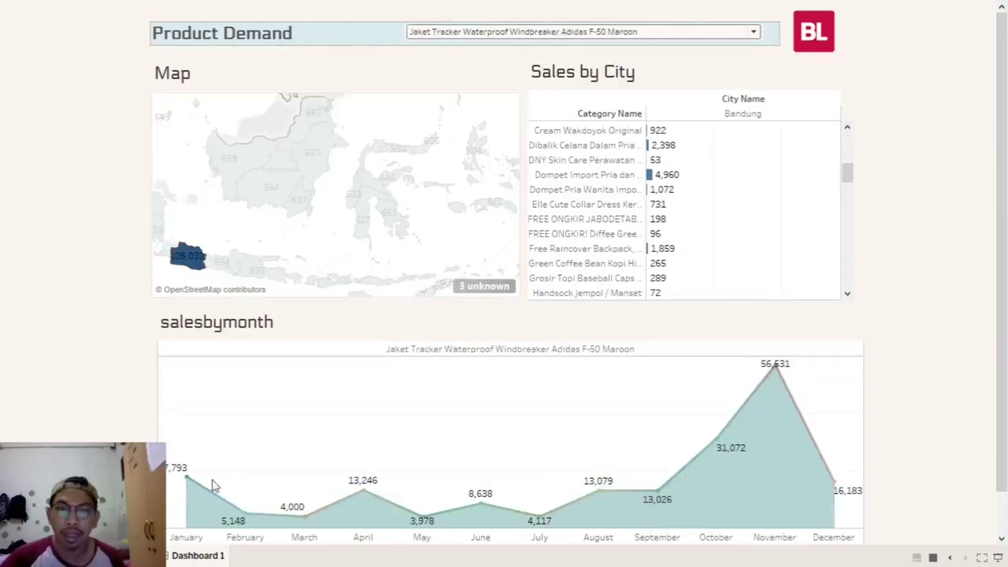
mouse_move(660, 504)
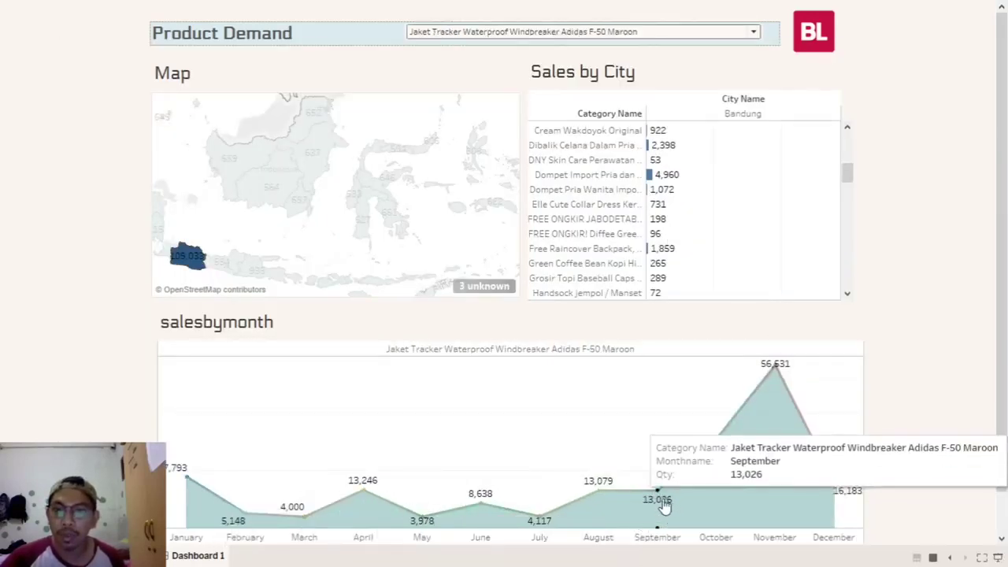
mouse_move(775, 368)
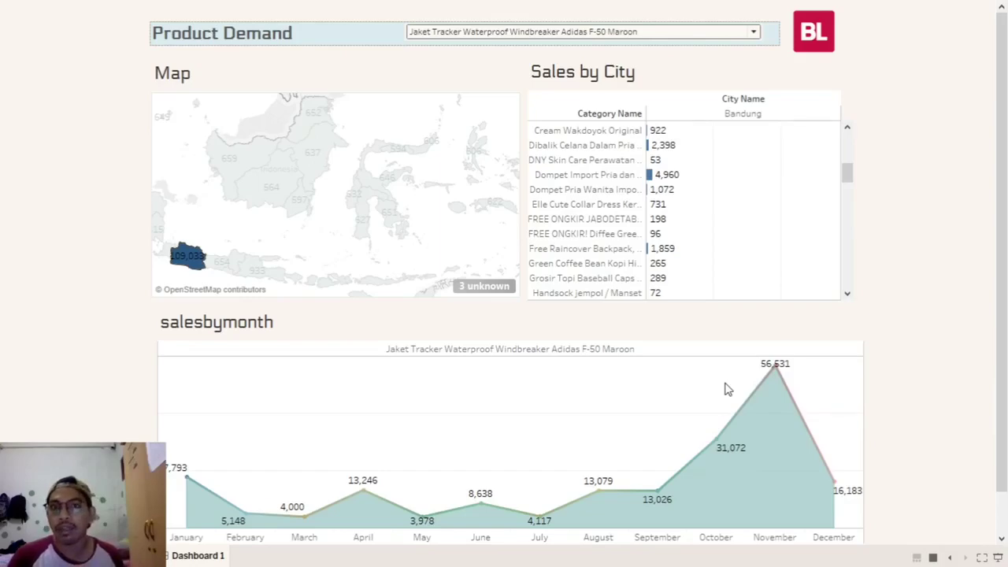
left_click(490, 36)
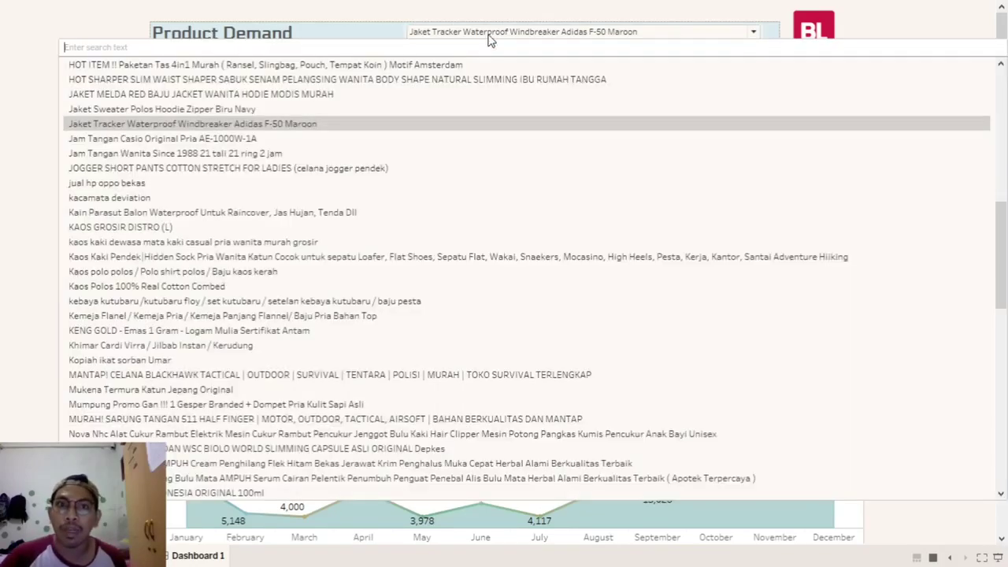
type("topi")
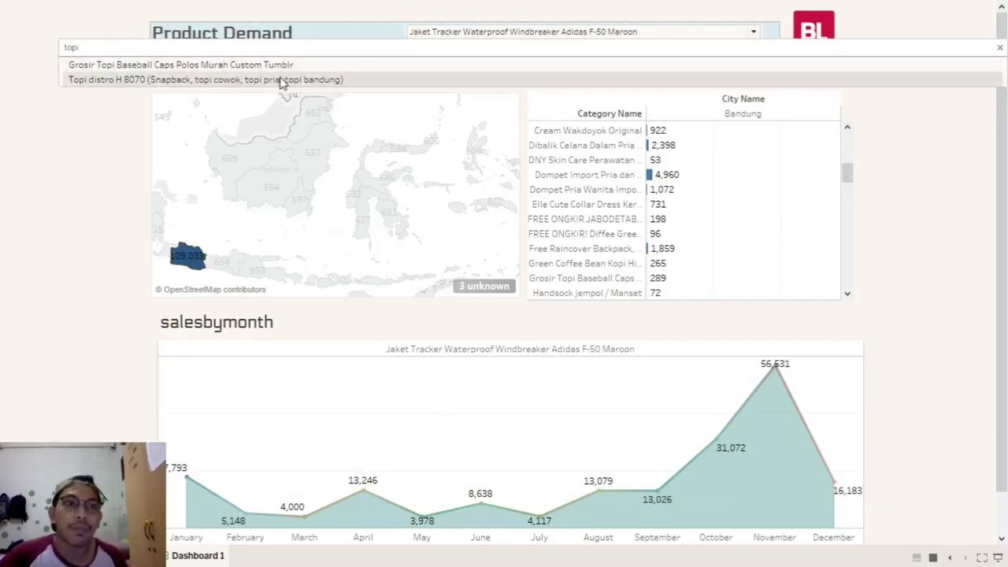
- Select Topi distro H 8070, clear the province selection and reset the map to its full extent
left_click(274, 79)
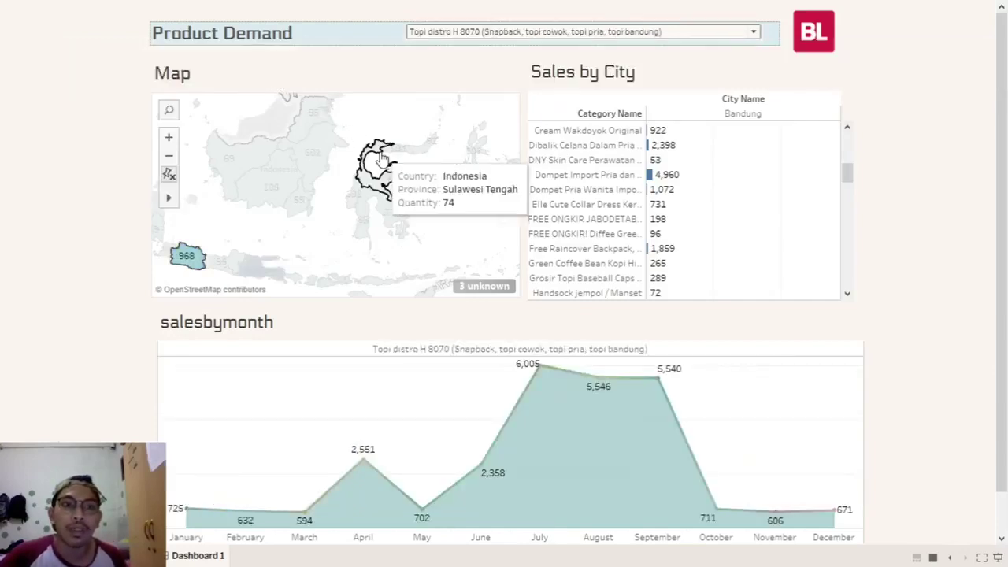
left_click(220, 228)
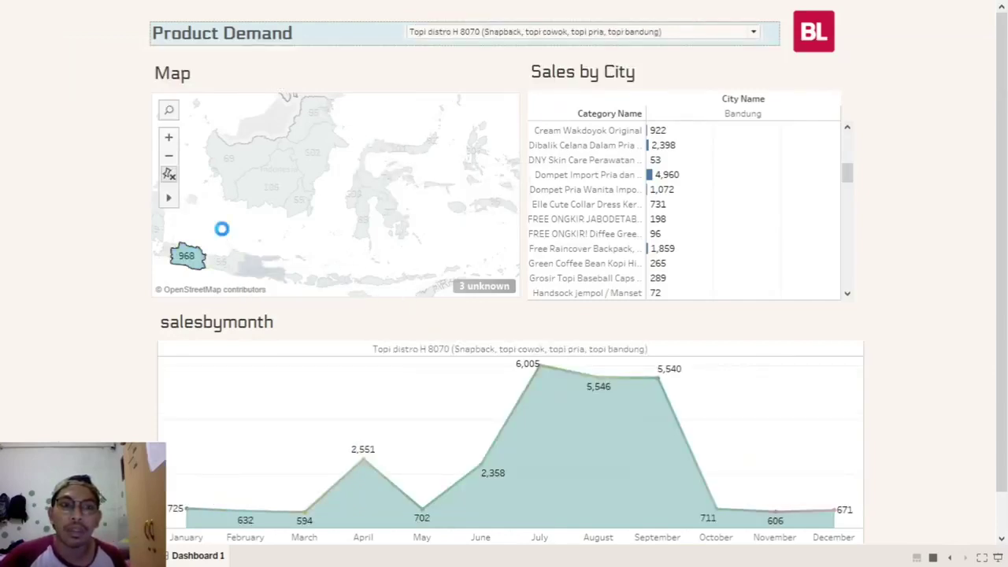
scroll(279, 211, "down", 1)
scroll(285, 223, "down", 1)
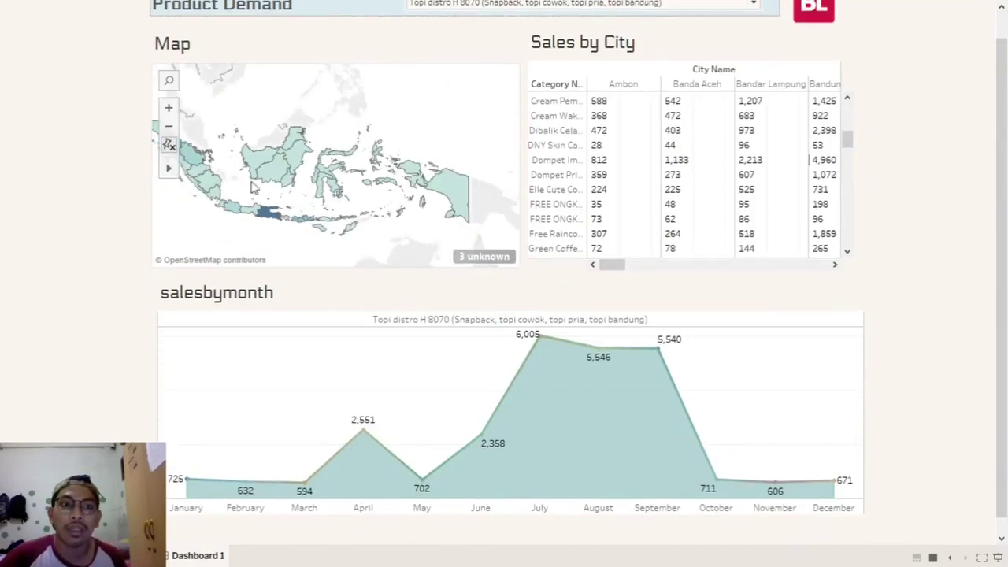
left_click(168, 147)
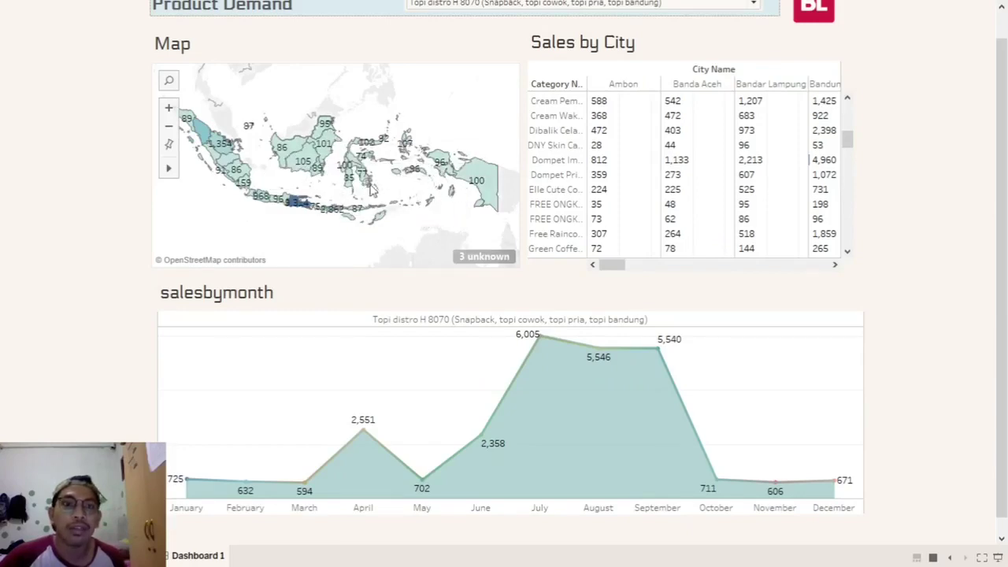
mouse_move(296, 202)
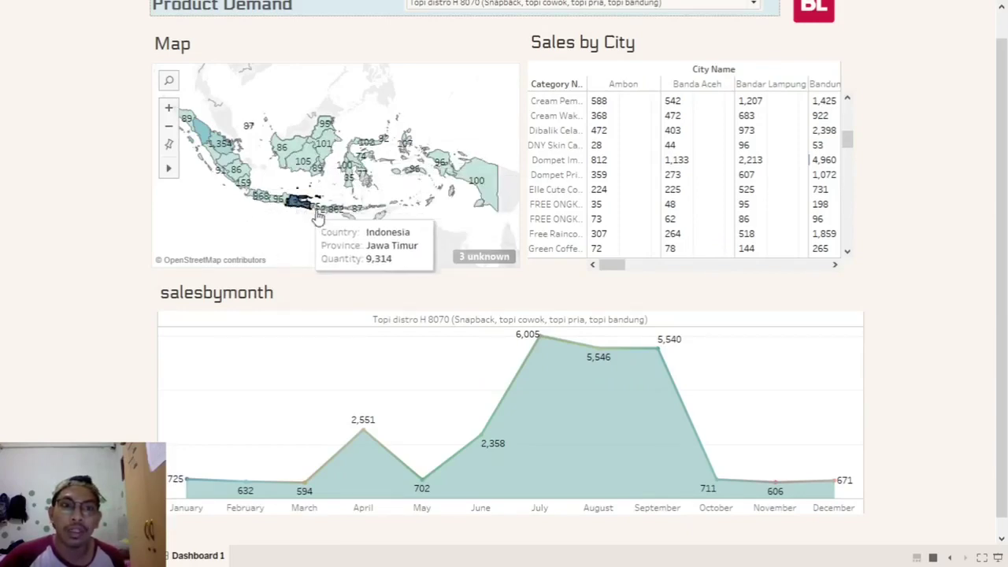
scroll(987, 271, "down", 1)
scroll(987, 270, "up", 2)
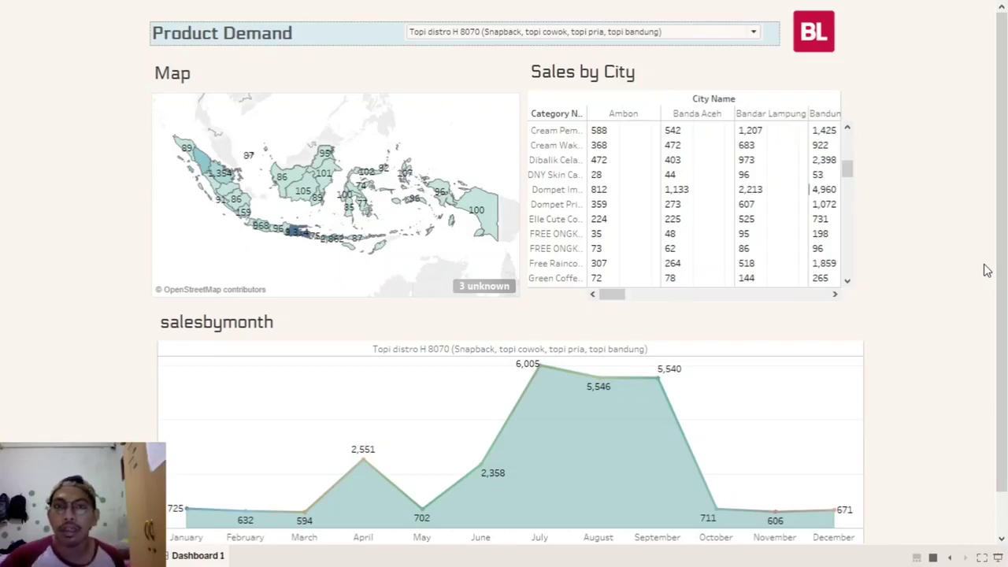
mouse_move(203, 172)
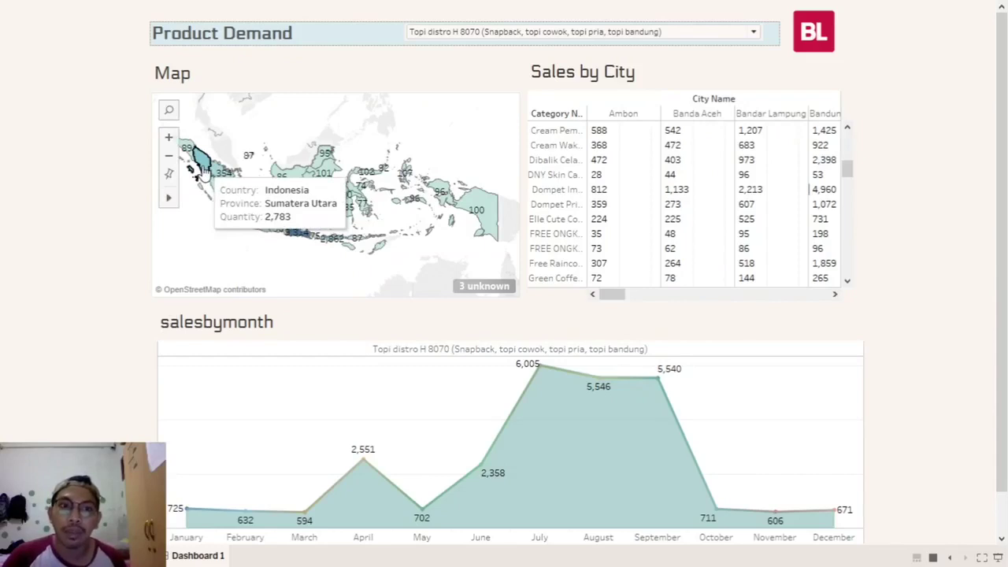
mouse_move(307, 240)
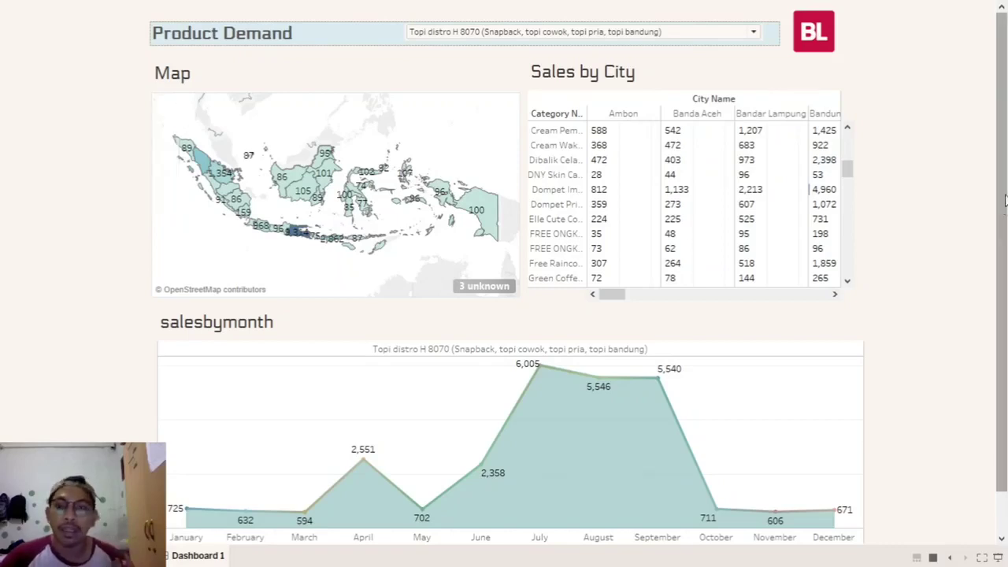
left_click_drag(1006, 93, 1006, 136)
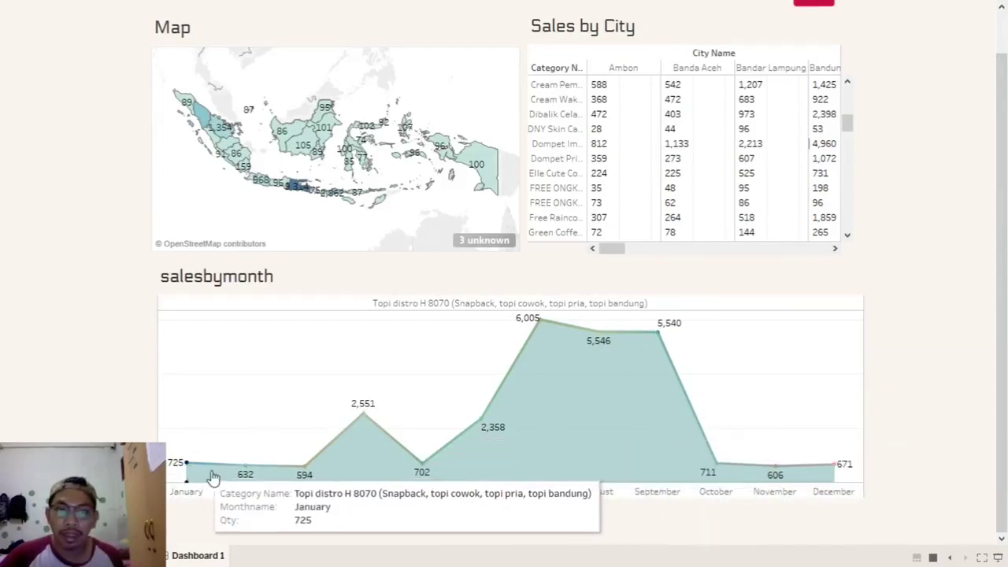
mouse_move(583, 334)
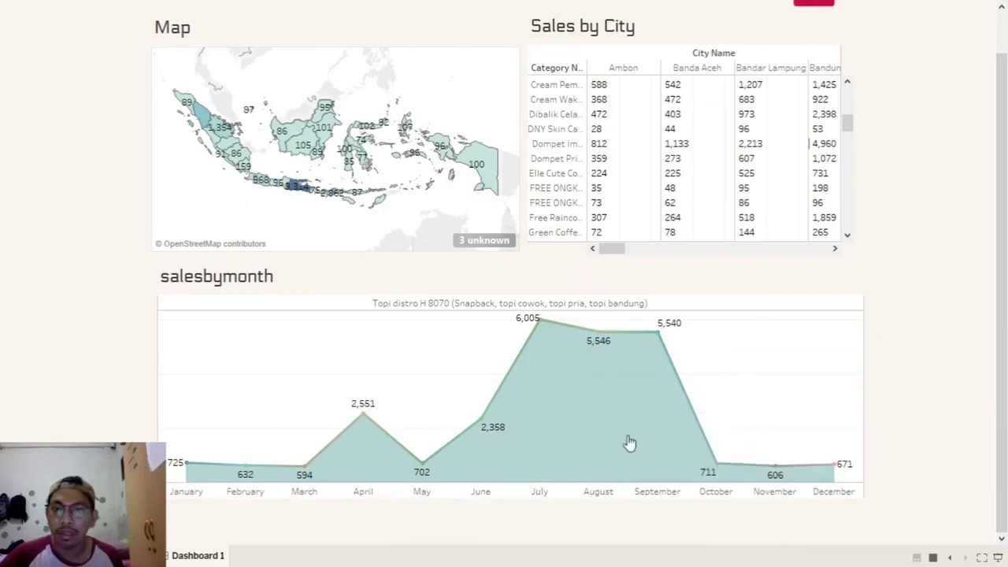
mouse_move(205, 475)
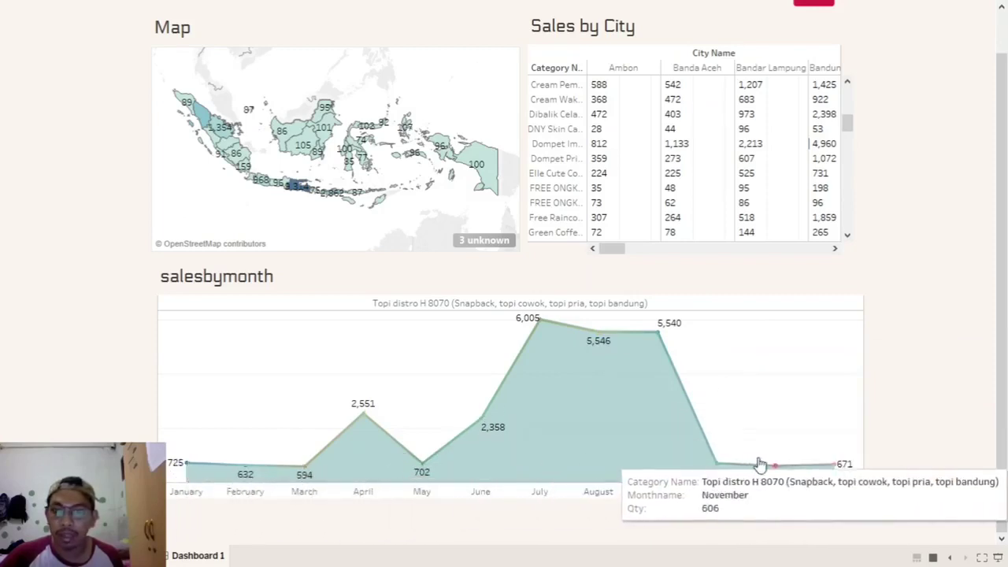
mouse_move(367, 455)
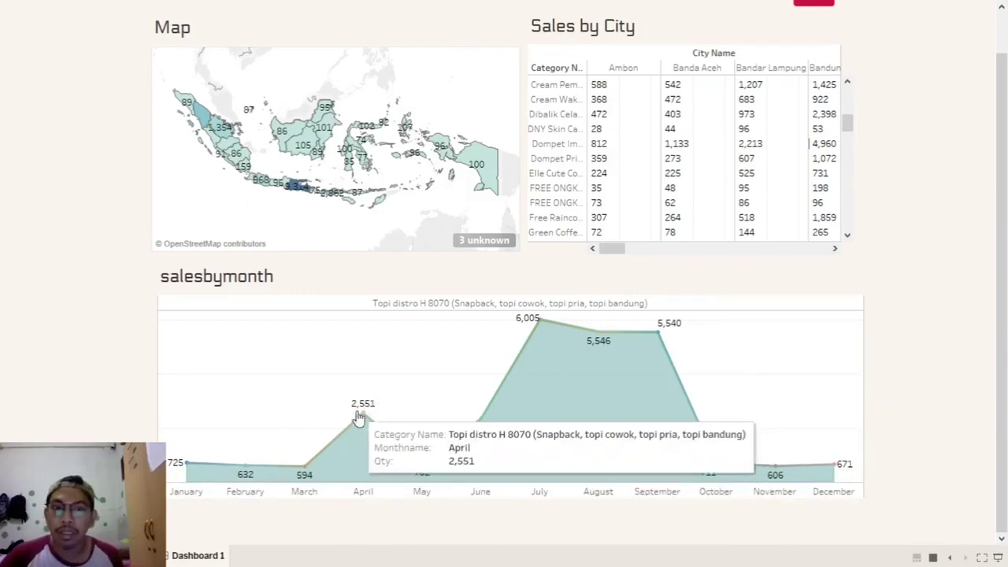
scroll(413, 394, "up", 3)
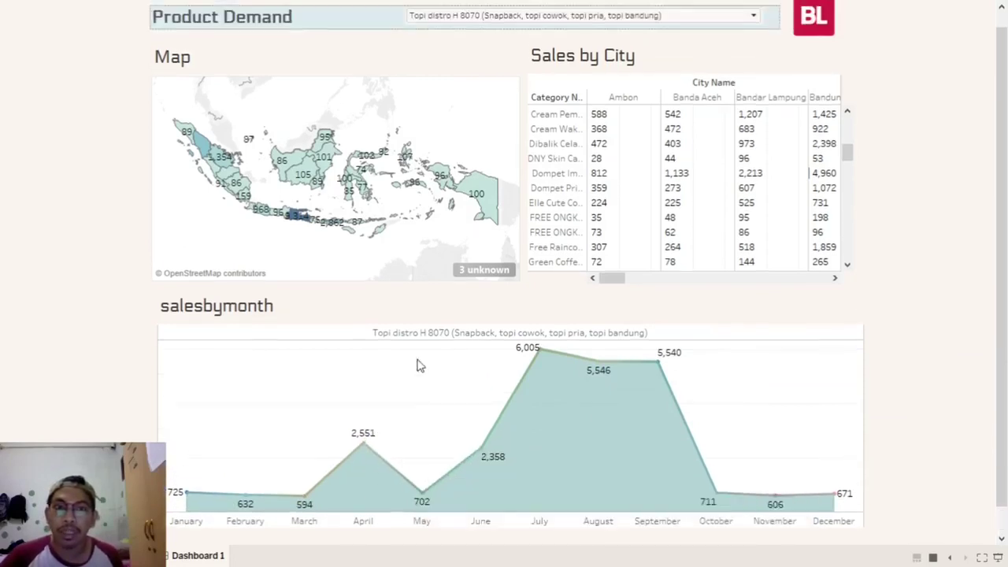
- Switch products, dismiss the online-map warning, then filter to the Vans school shoes product
left_click(490, 35)
left_click(323, 306)
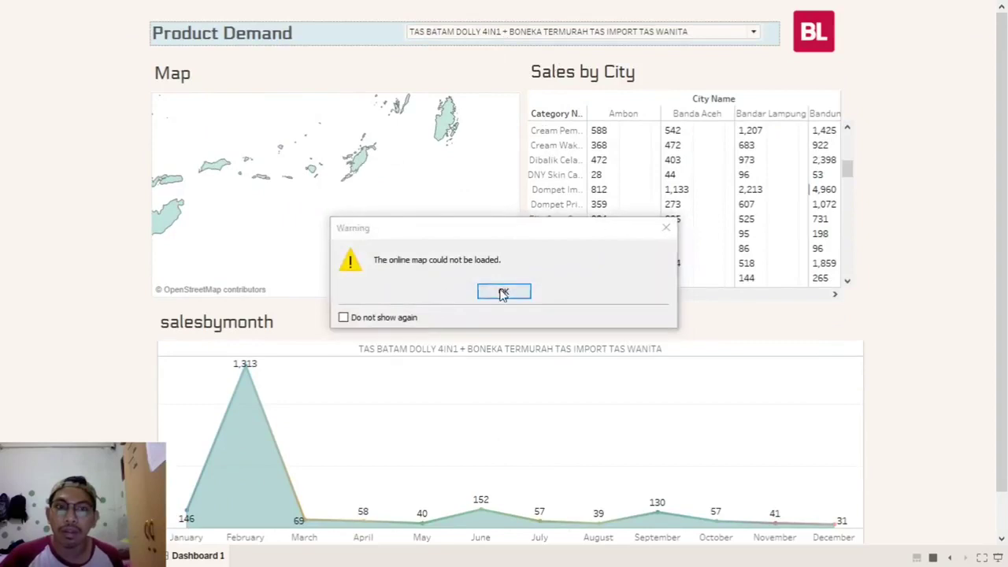
left_click(505, 291)
left_click(415, 31)
left_click(399, 171)
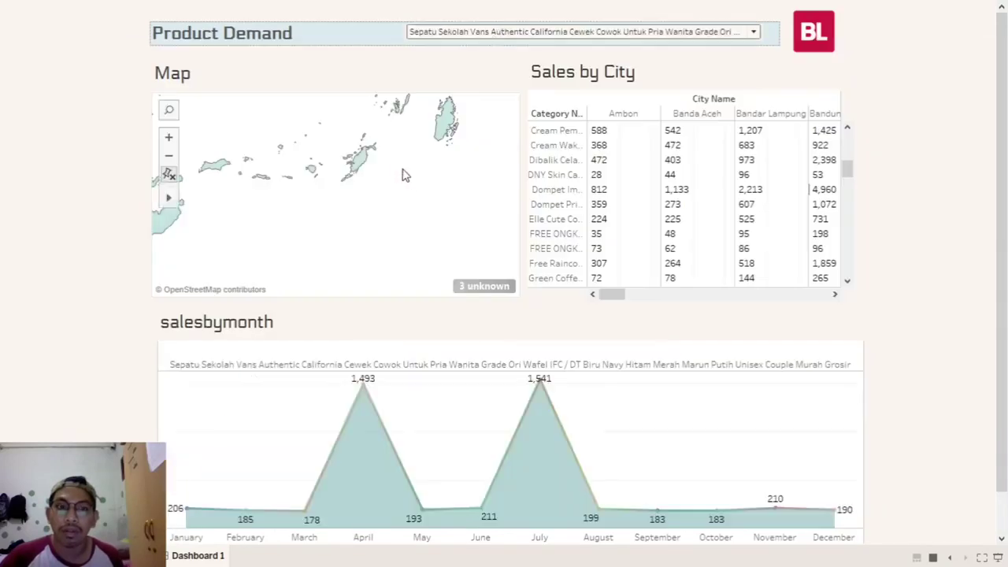
scroll(543, 197, "down", 2)
scroll(615, 343, "down", 1)
- Try the LV Neverfull bag and the wholesale shoulder bag, then return to Vans school shoes
left_click(573, 16)
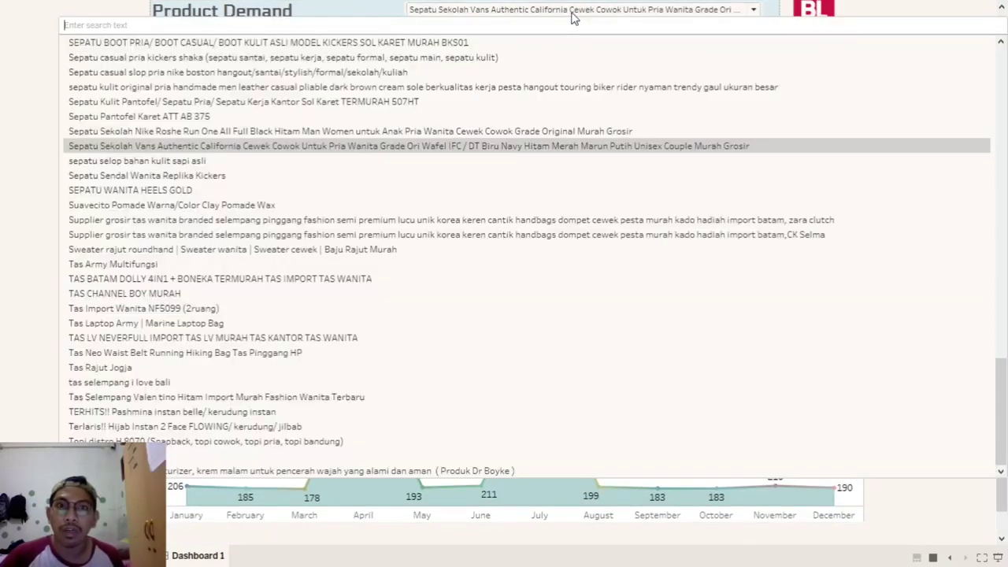
left_click(416, 339)
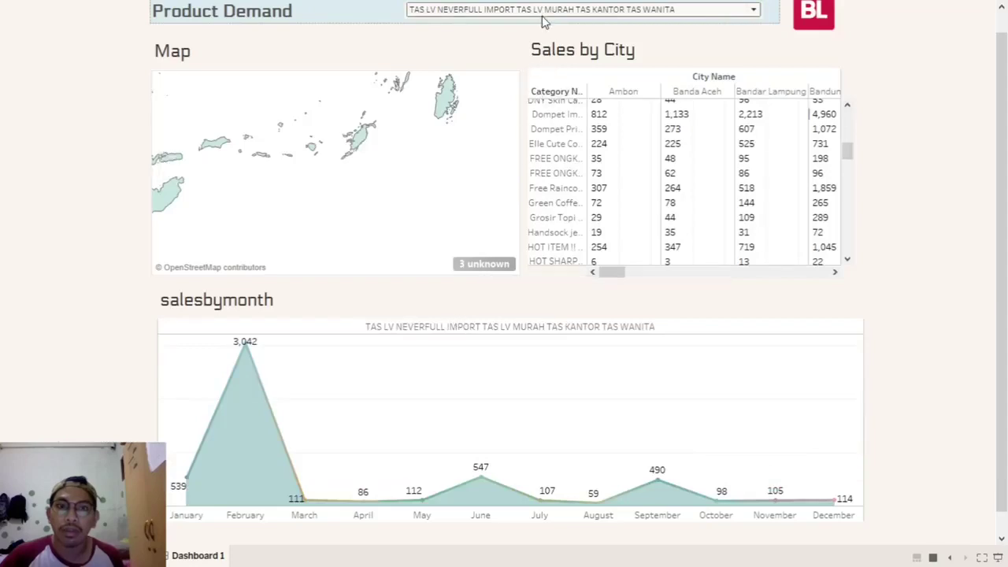
left_click(543, 14)
left_click(444, 233)
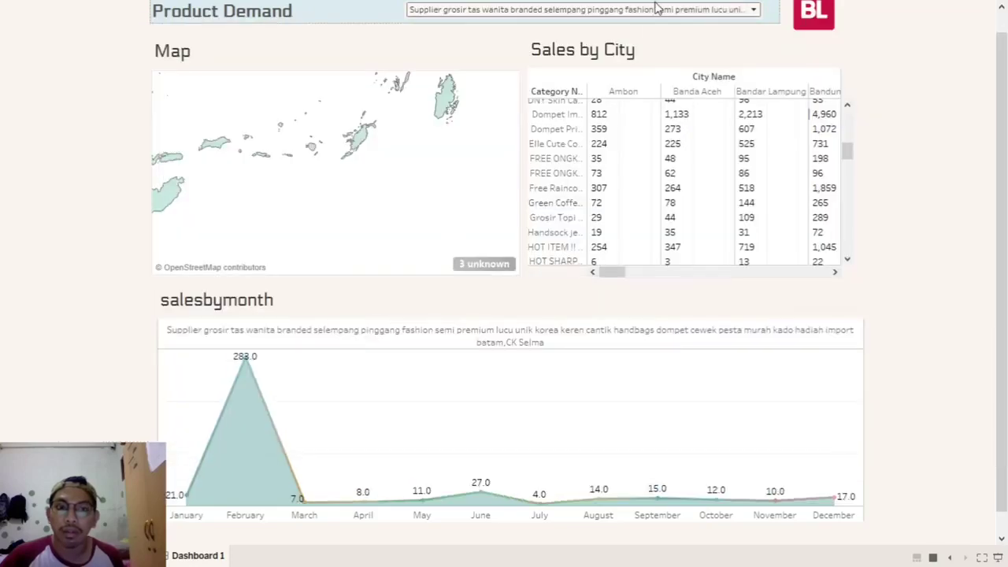
left_click(610, 17)
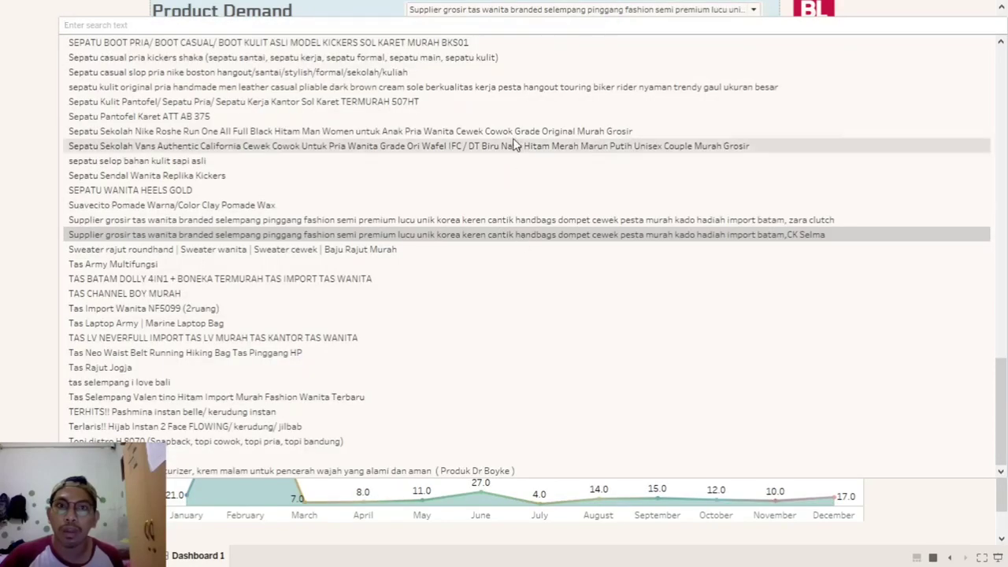
left_click(515, 144)
scroll(646, 185, "up", 5)
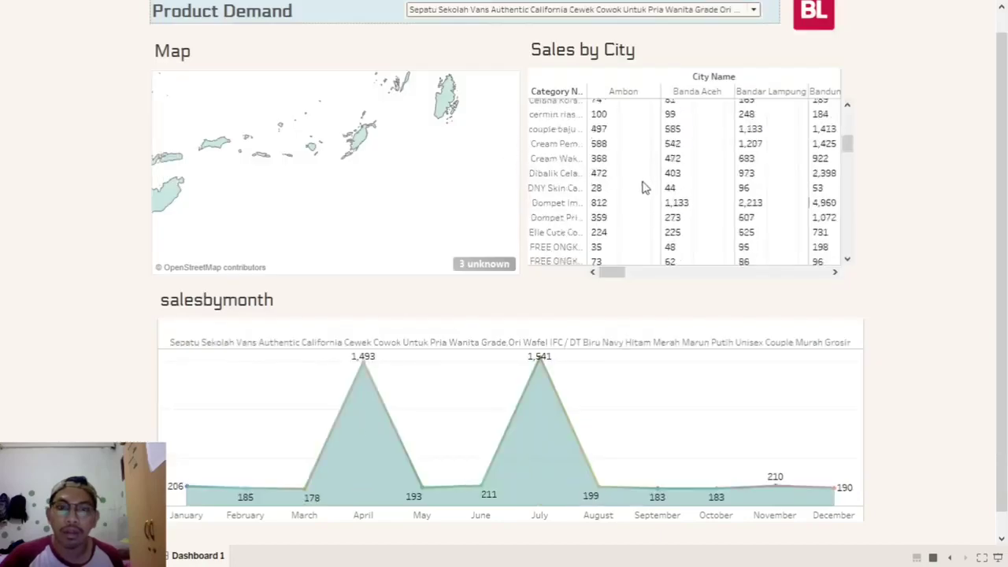
- Try Nike Boston slip-on and Grosir Topi Baseball Caps, finally choosing Topi distro H 8070
left_click(607, 13)
left_click(519, 72)
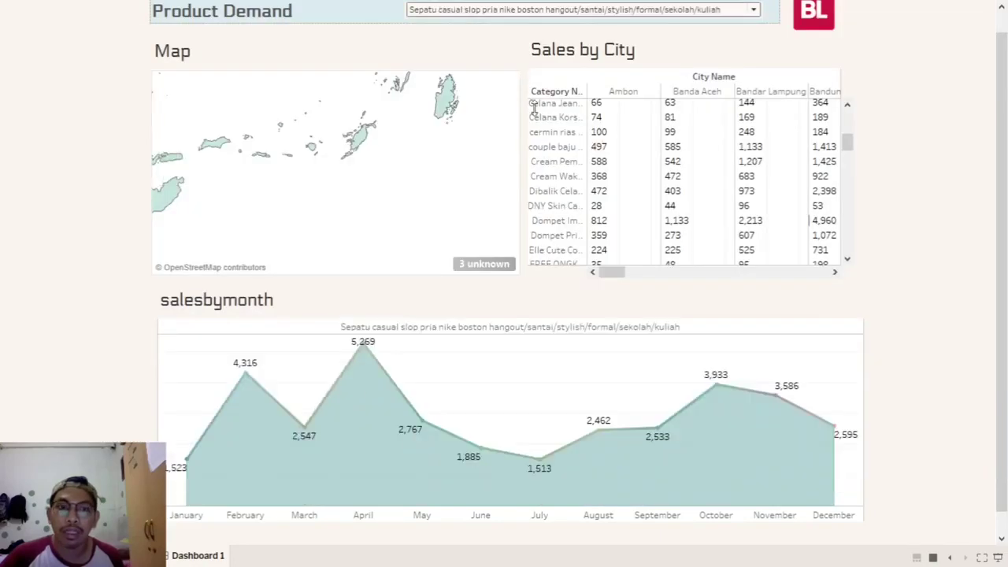
scroll(651, 161, "up", 3)
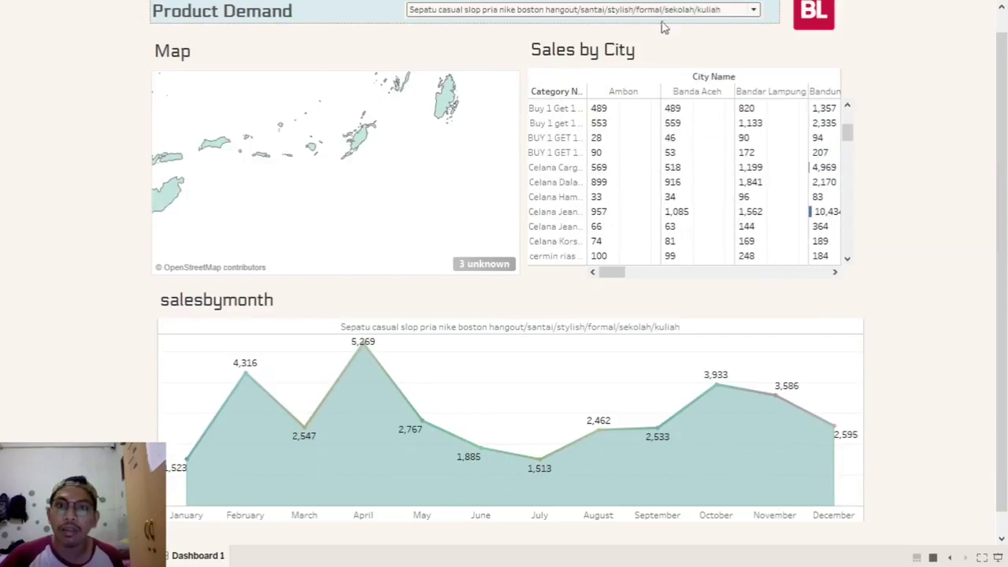
scroll(598, 55, "up", 1)
left_click(556, 32)
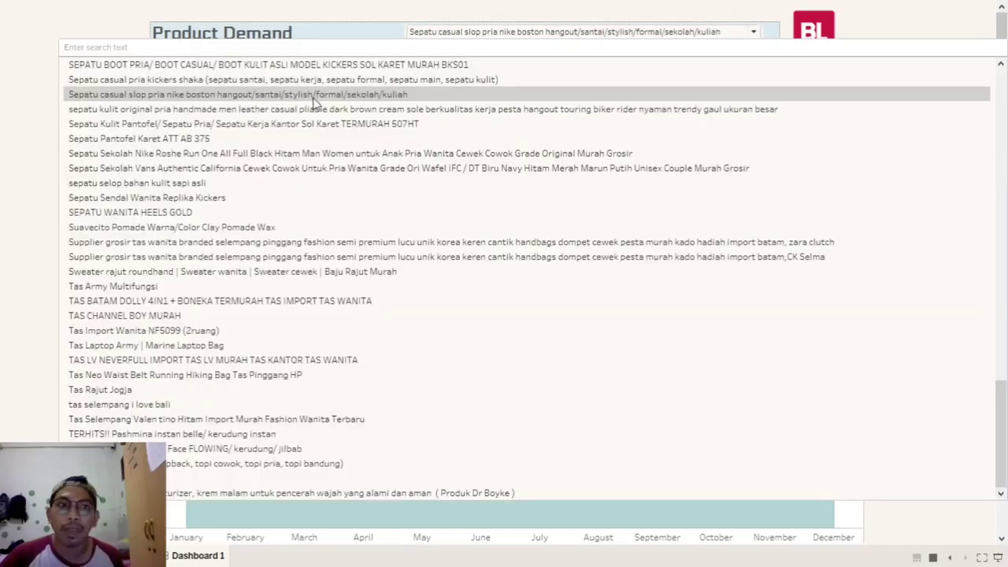
type("l")
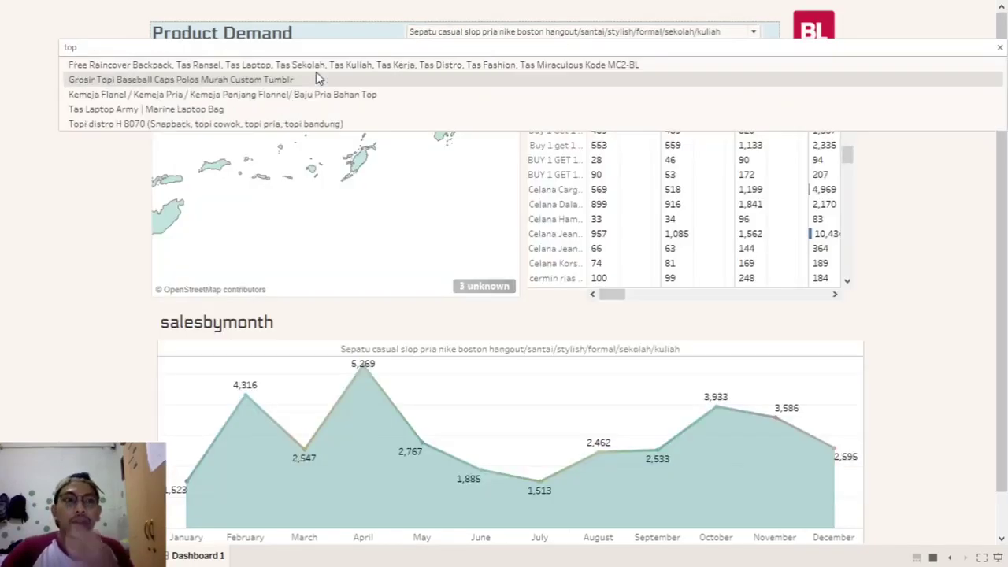
left_click(280, 66)
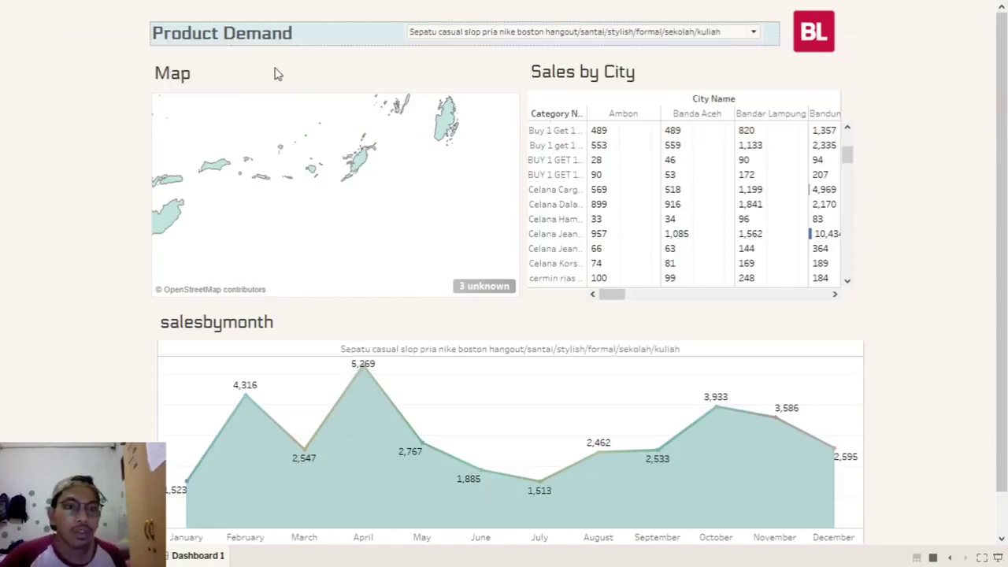
left_click(513, 31)
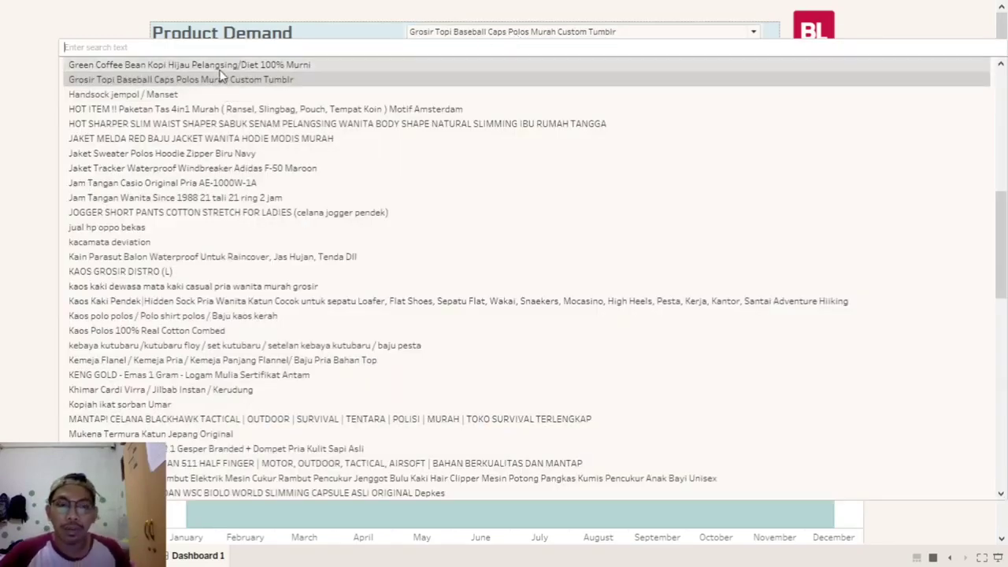
type("topi")
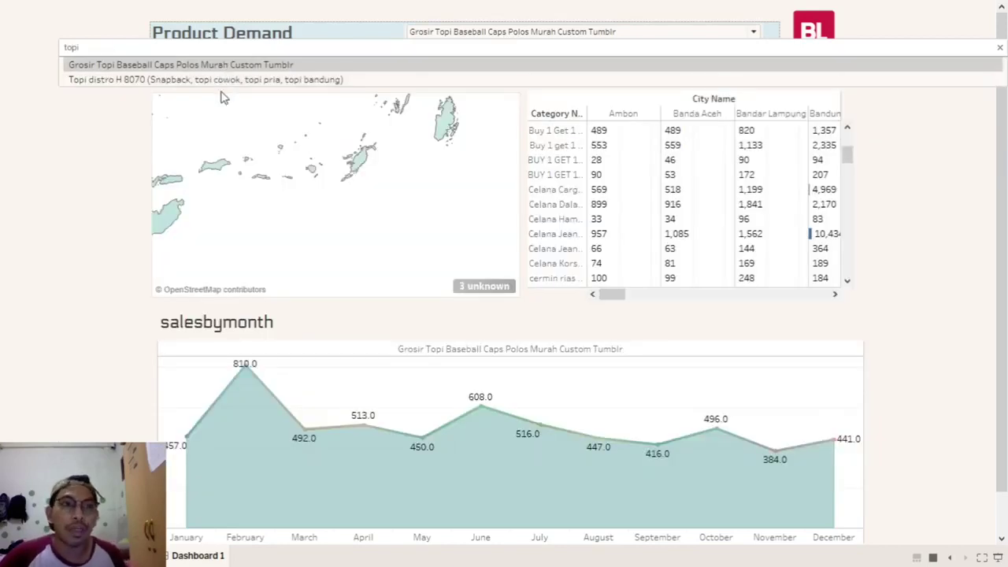
left_click(220, 80)
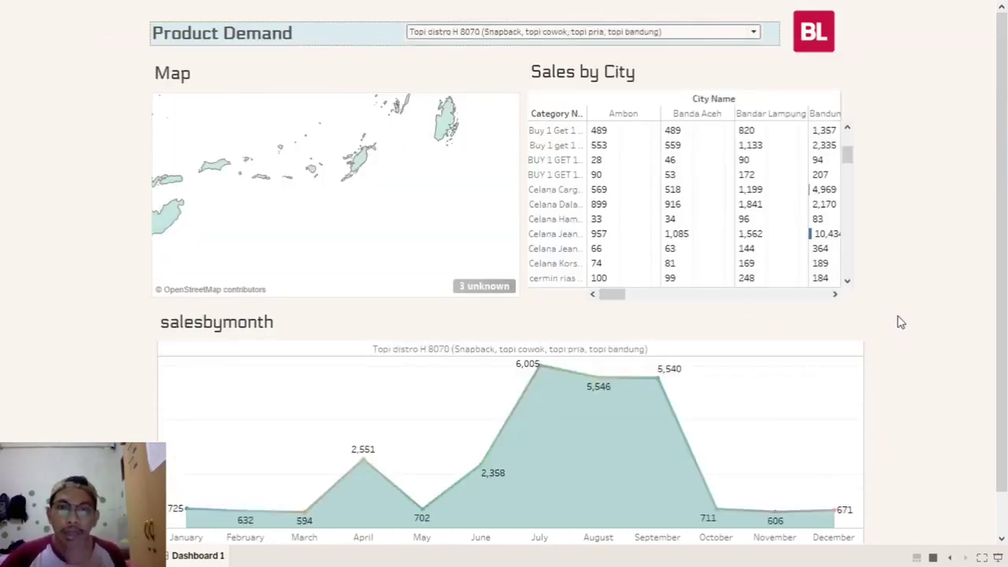
- Reset the map view to show all of Indonesia's provinces with values
scroll(363, 456, "down", 1)
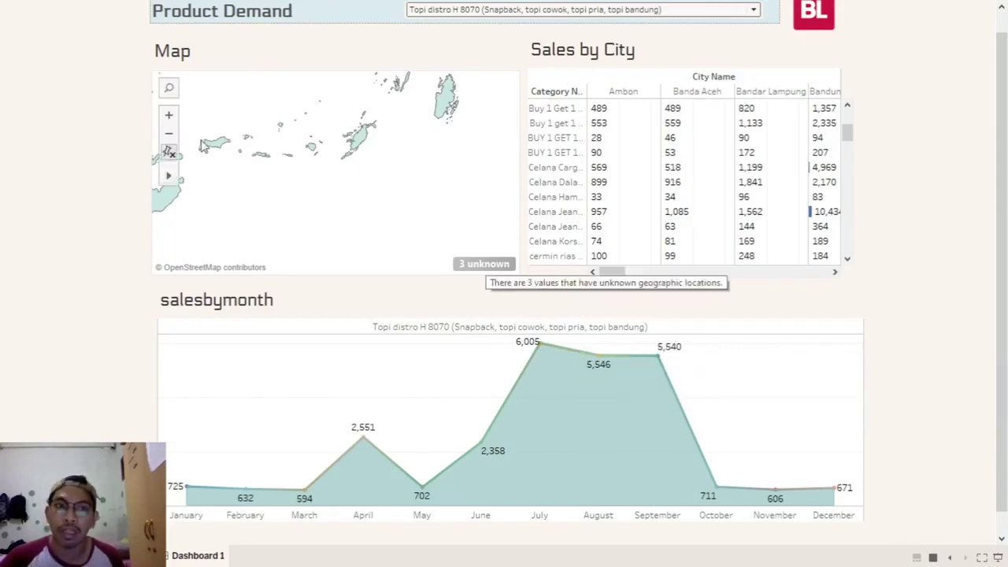
left_click(170, 153)
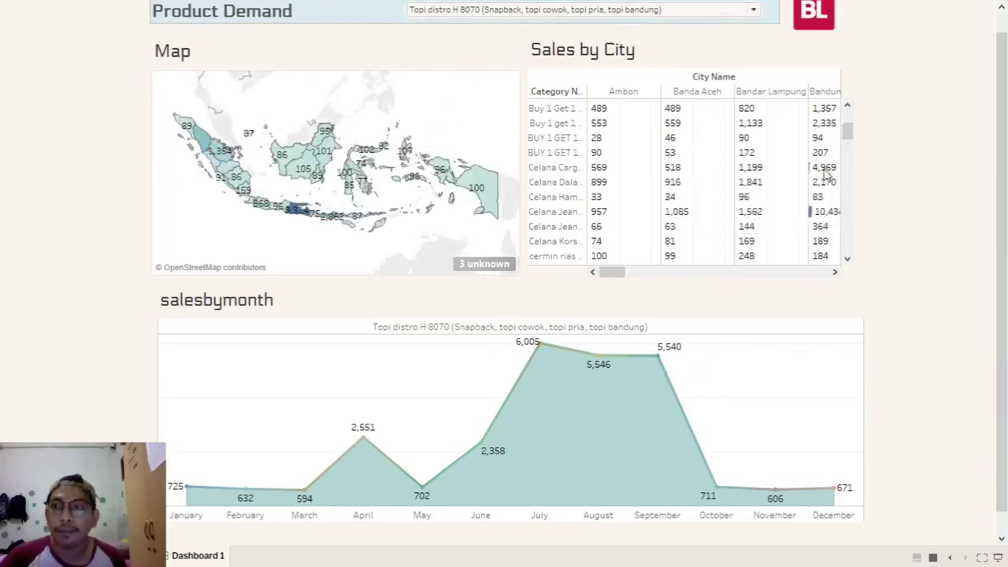
scroll(826, 174, "up", 3)
scroll(1006, 85, "up", 1)
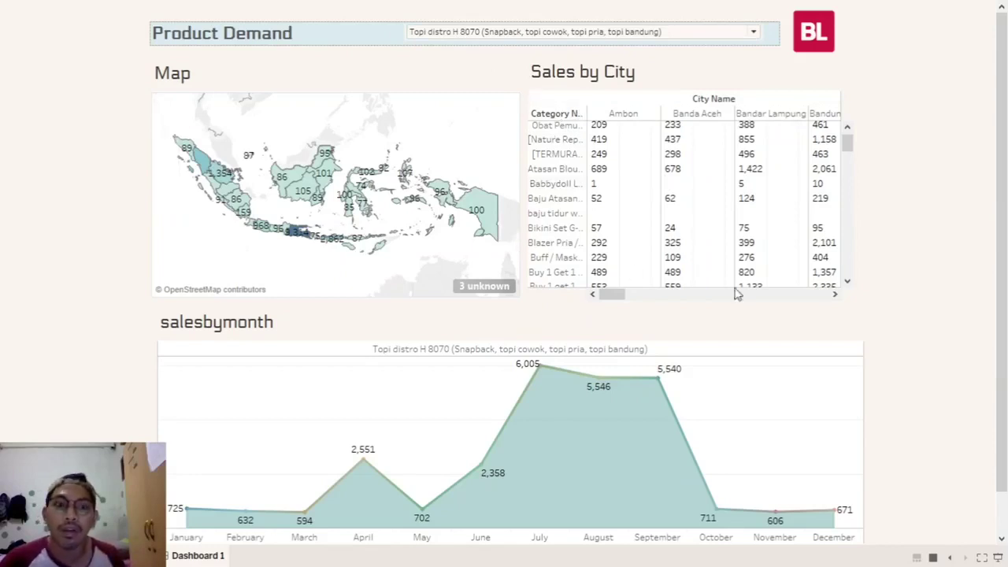
- Leave presentation mode and bring up the visualisasi.txt notes in Notepad
scroll(772, 321, "down", 1)
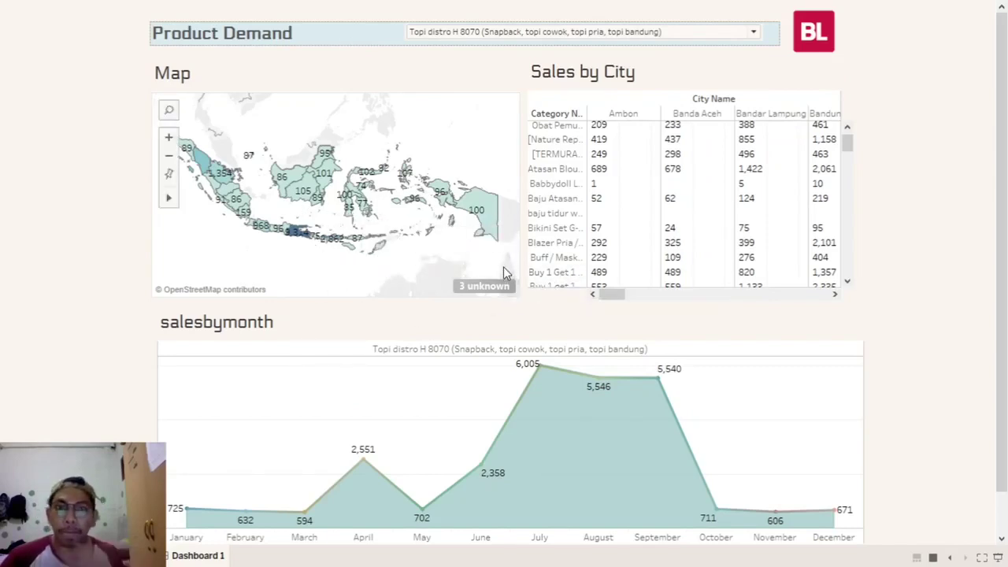
mouse_move(295, 238)
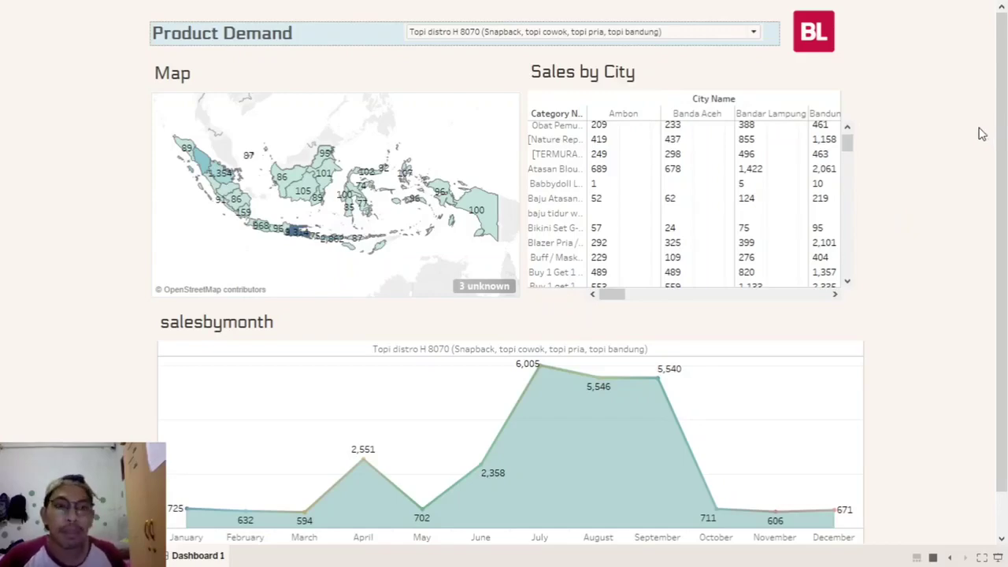
key("Escape")
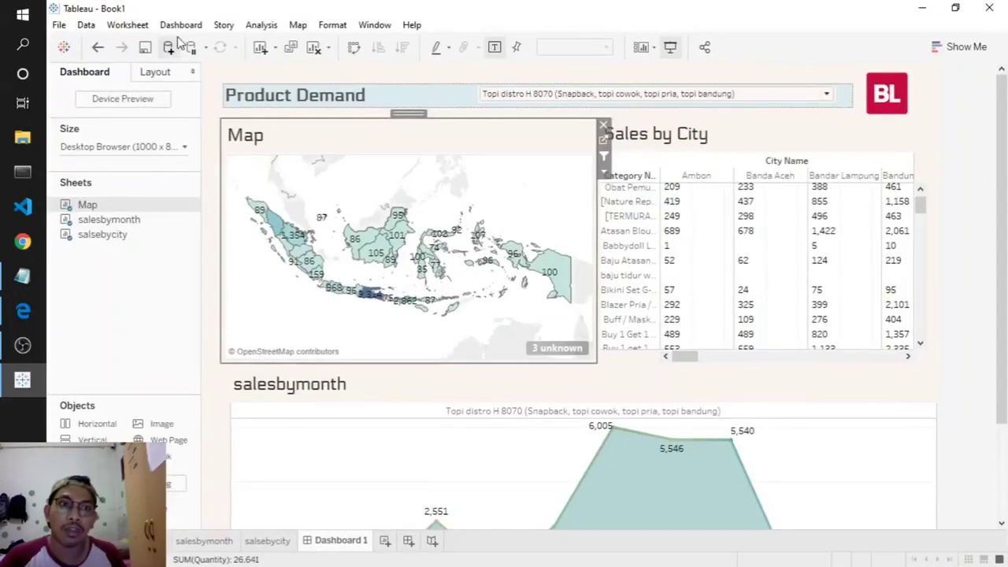
left_click(22, 276)
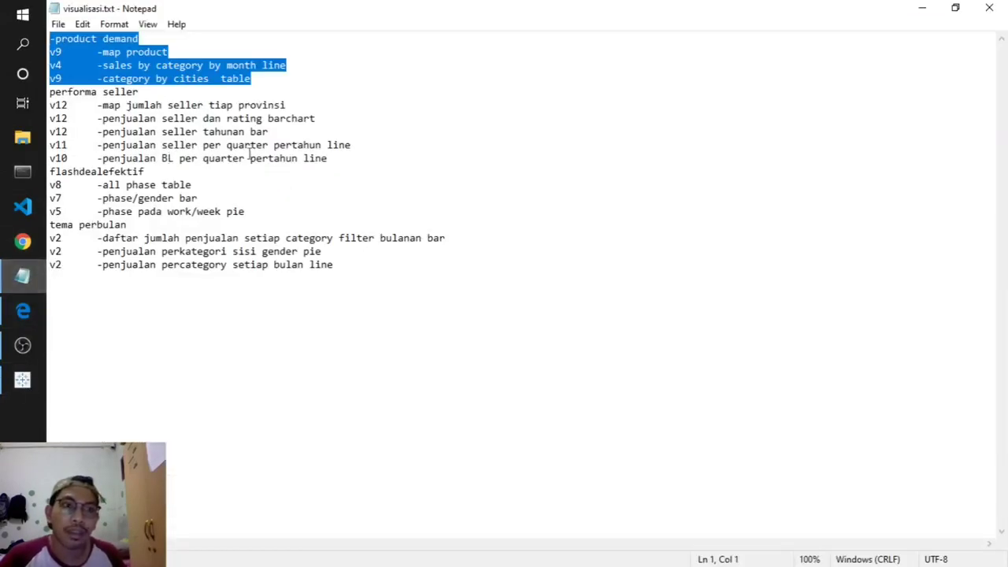
- Highlight the performa seller and flashdealefektif plans in visualisasi.txt, then close Notepad
left_click_drag(328, 158, 47, 92)
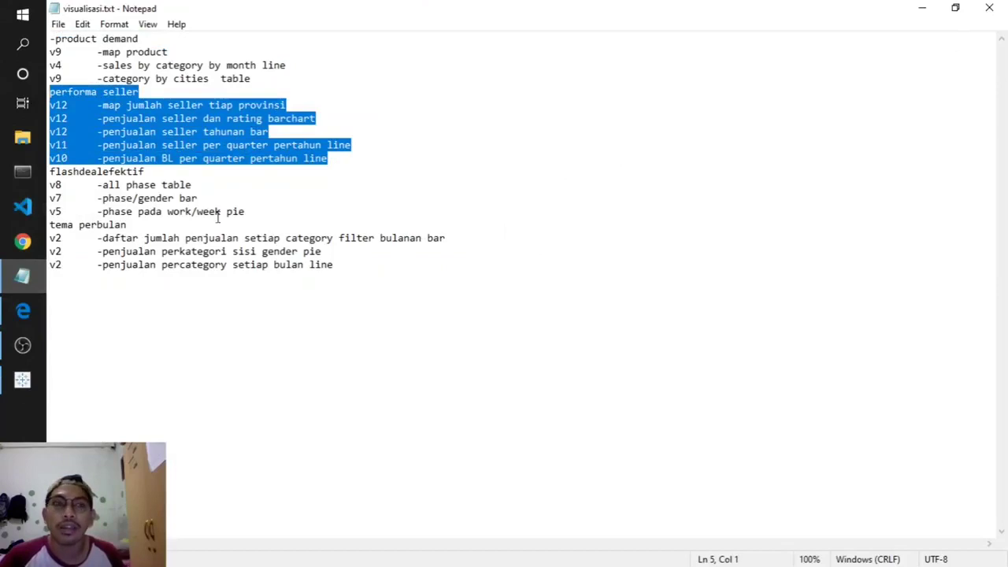
left_click_drag(252, 211, 49, 172)
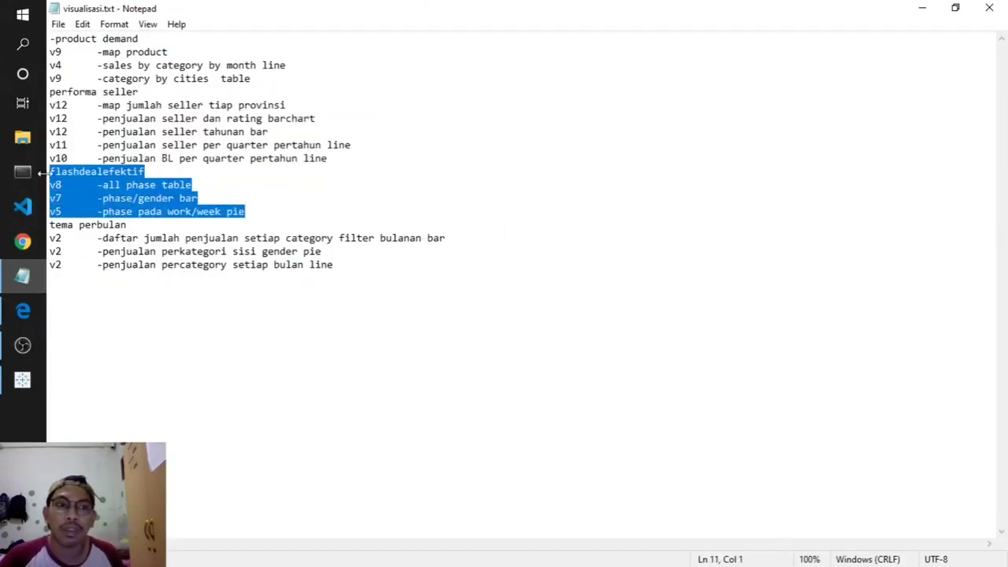
left_click_drag(355, 268, 49, 105)
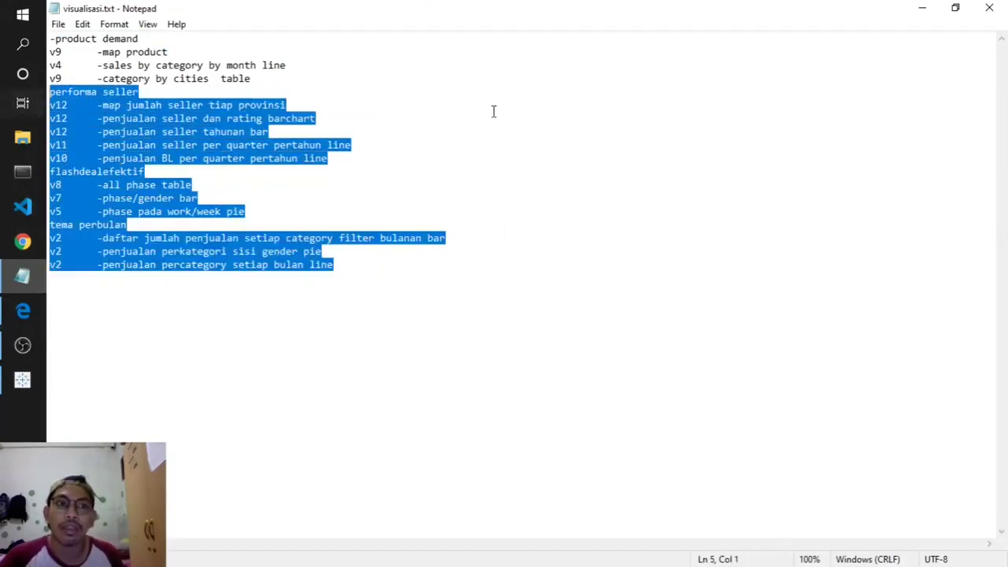
left_click(539, 106)
left_click(985, 10)
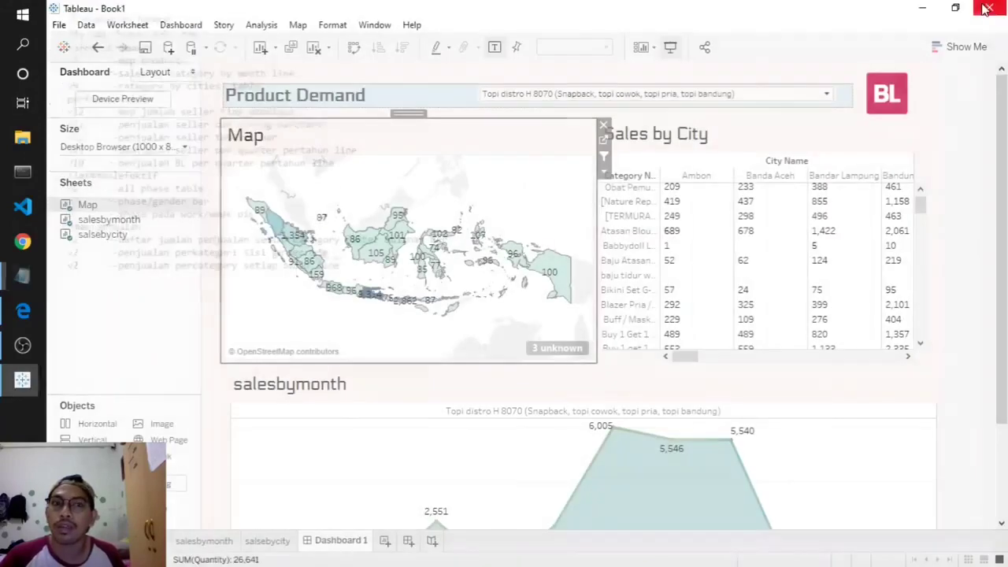